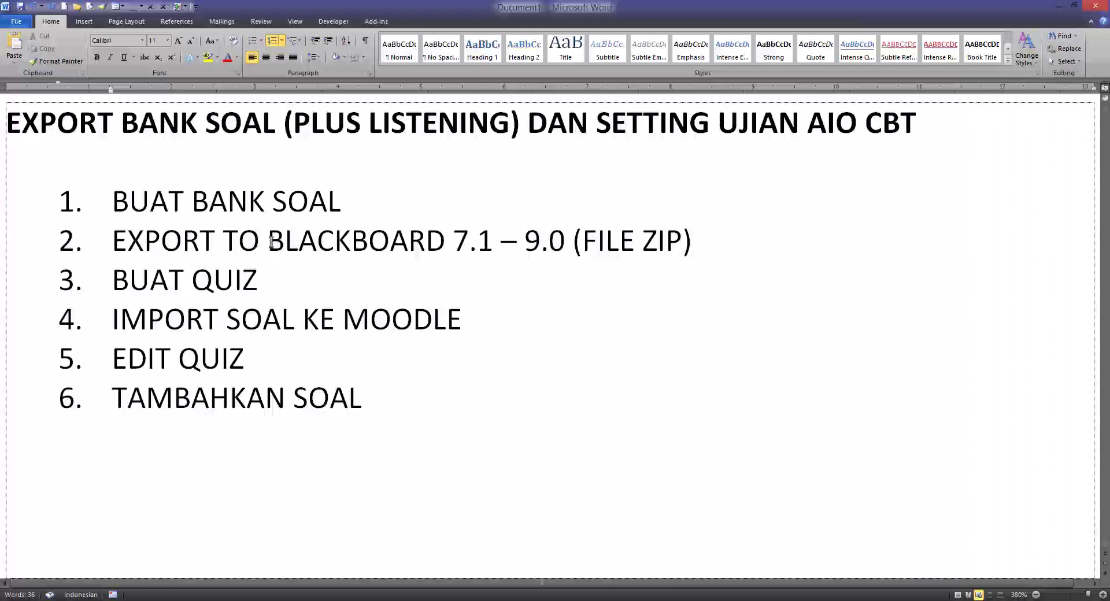
# Step: Go through the six-point outline of the workflow, from creating the question bank and Blackboard export to adding questions to the quiz
pyautogui.moveTo(271, 242); pyautogui.dragTo(672, 243)
pyautogui.click(480, 246)
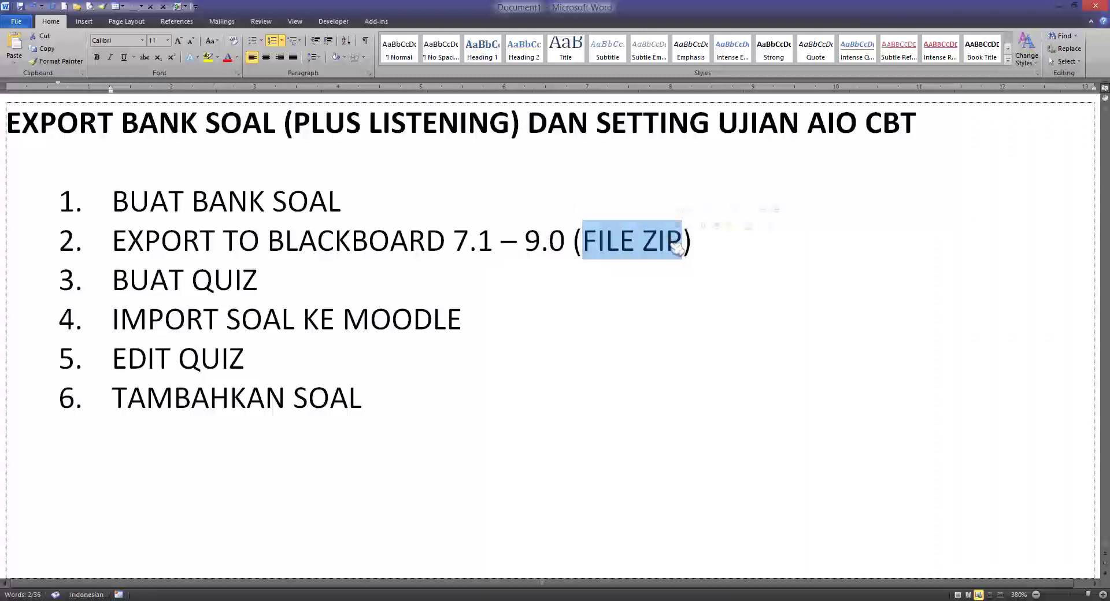
pyautogui.click(701, 245)
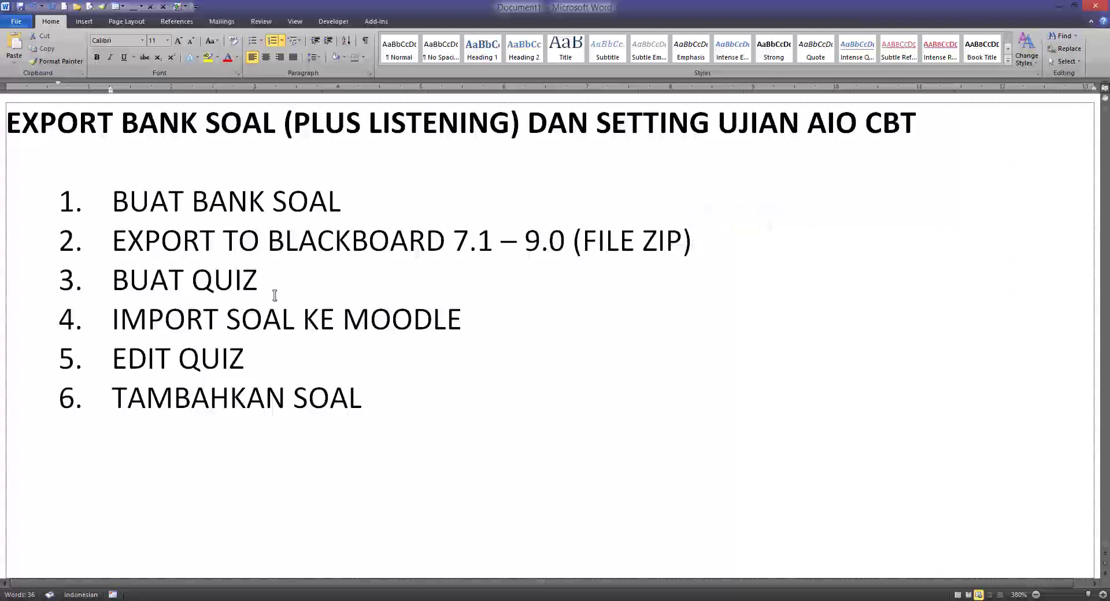
pyautogui.moveTo(117, 242); pyautogui.dragTo(642, 246)
pyautogui.moveTo(194, 202); pyautogui.dragTo(322, 213)
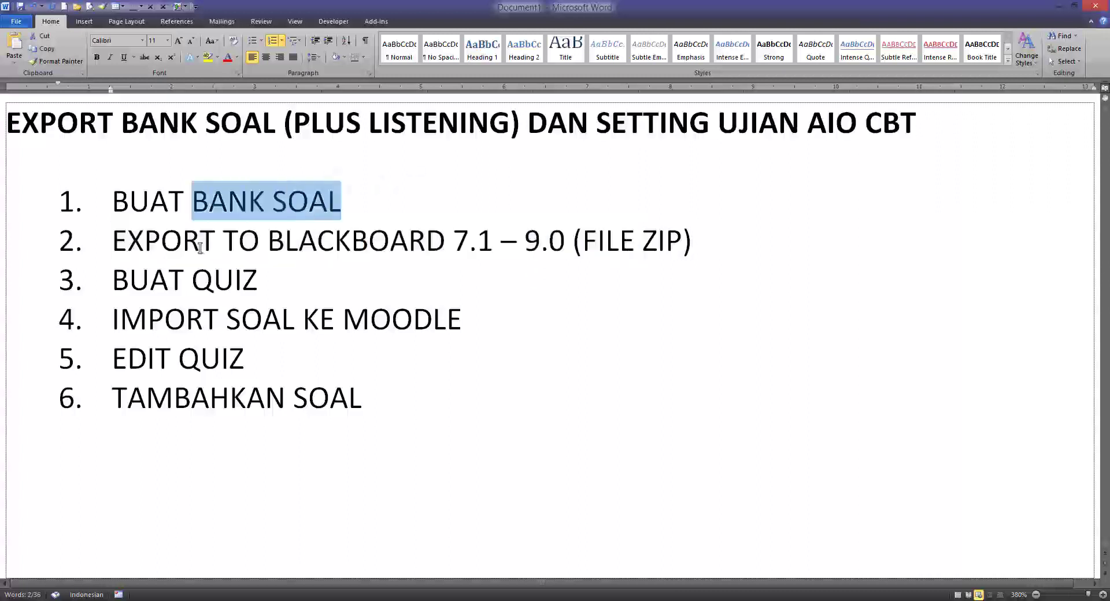
pyautogui.moveTo(268, 245); pyautogui.dragTo(446, 247)
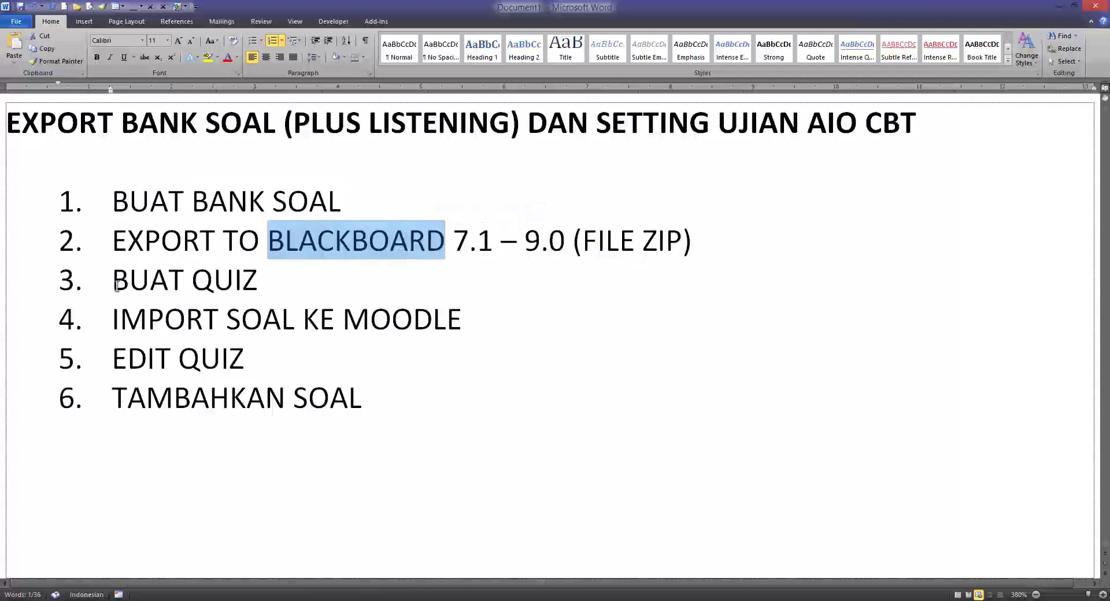
pyautogui.moveTo(115, 285); pyautogui.dragTo(285, 286)
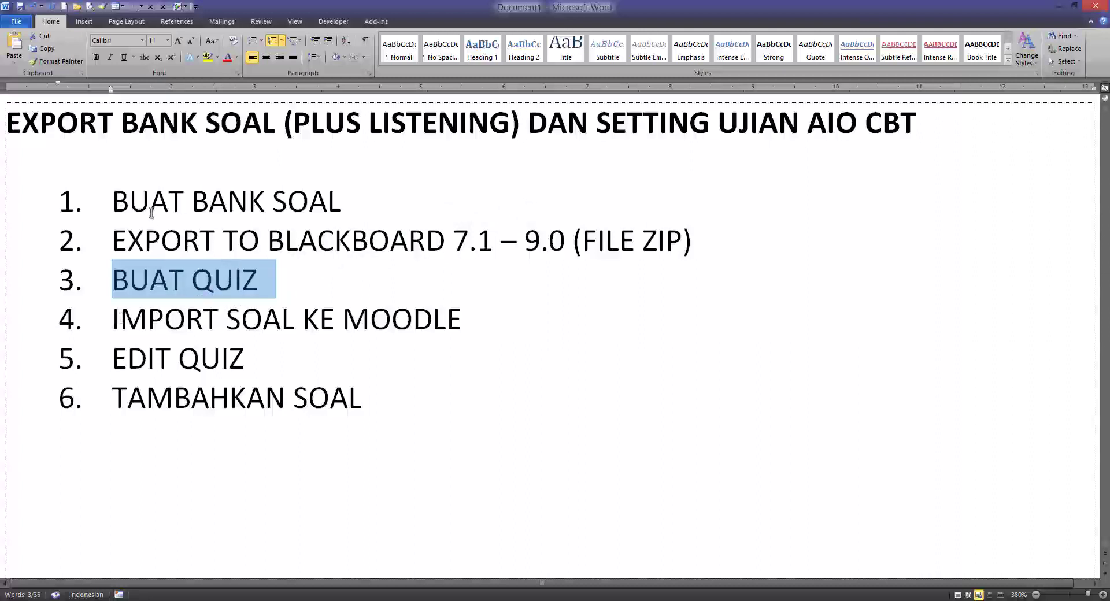
pyautogui.moveTo(209, 202); pyautogui.dragTo(248, 203)
pyautogui.keyDown('shift'); pyautogui.click(390, 239); pyautogui.keyUp('shift')
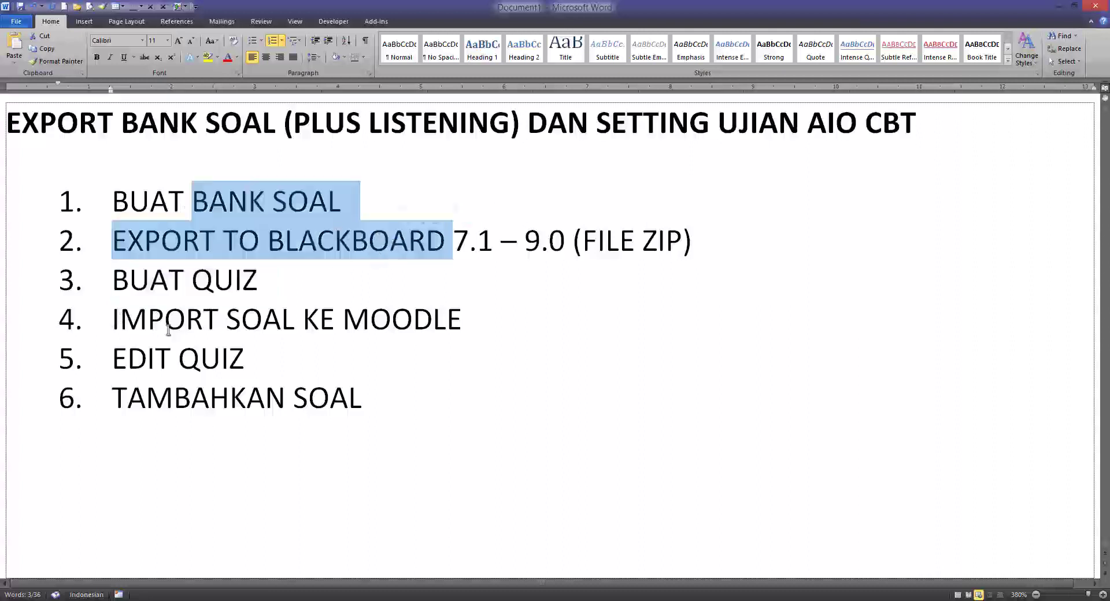
pyautogui.moveTo(119, 319); pyautogui.dragTo(362, 329)
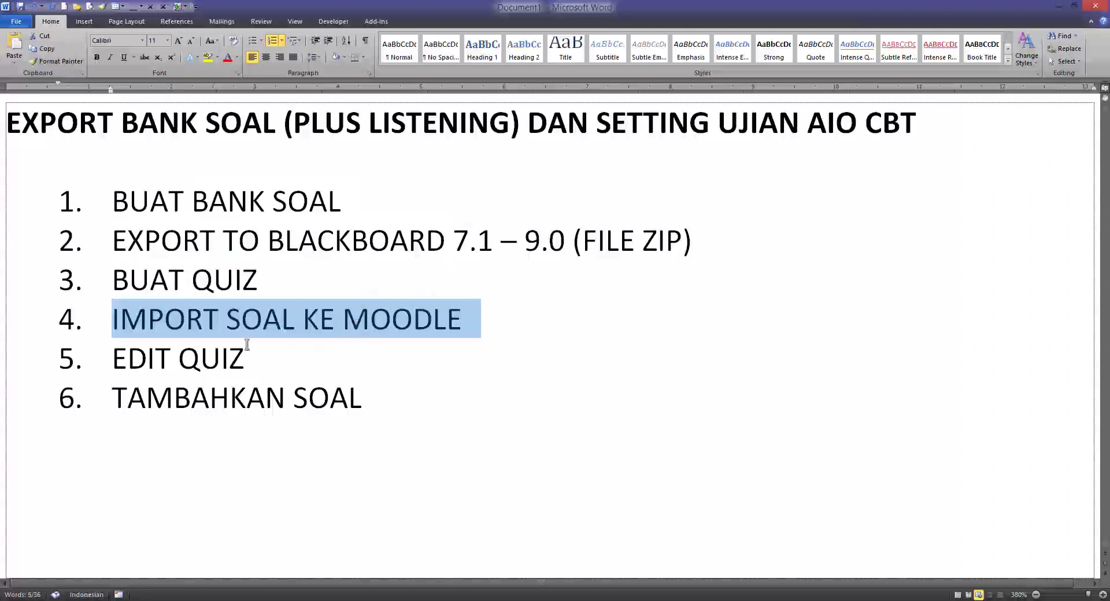
pyautogui.click(187, 325)
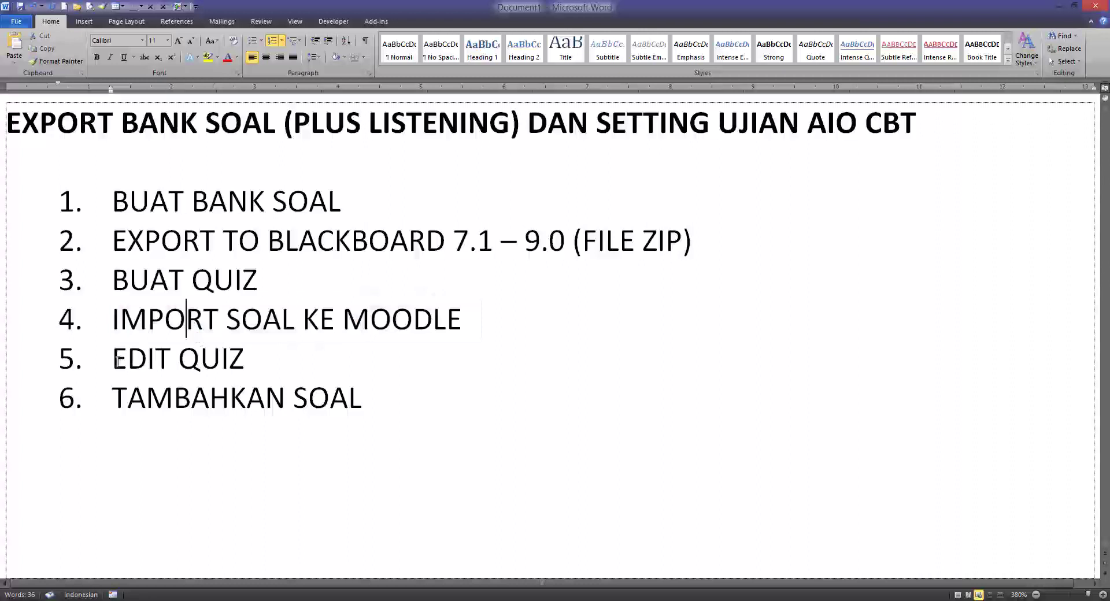
pyautogui.moveTo(117, 361); pyautogui.dragTo(266, 370)
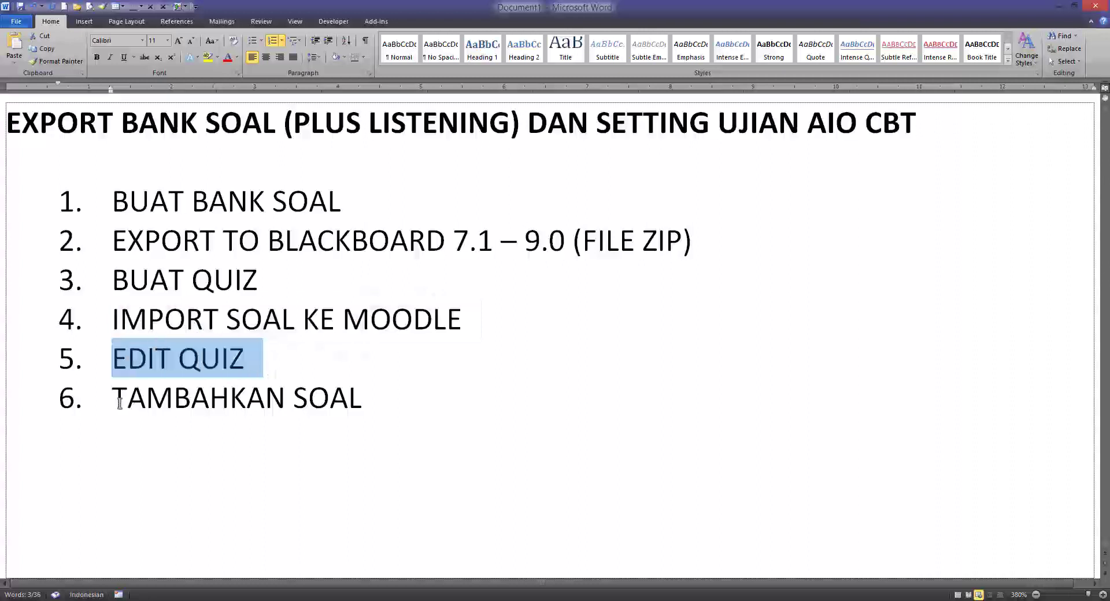
pyautogui.moveTo(118, 403); pyautogui.dragTo(395, 412)
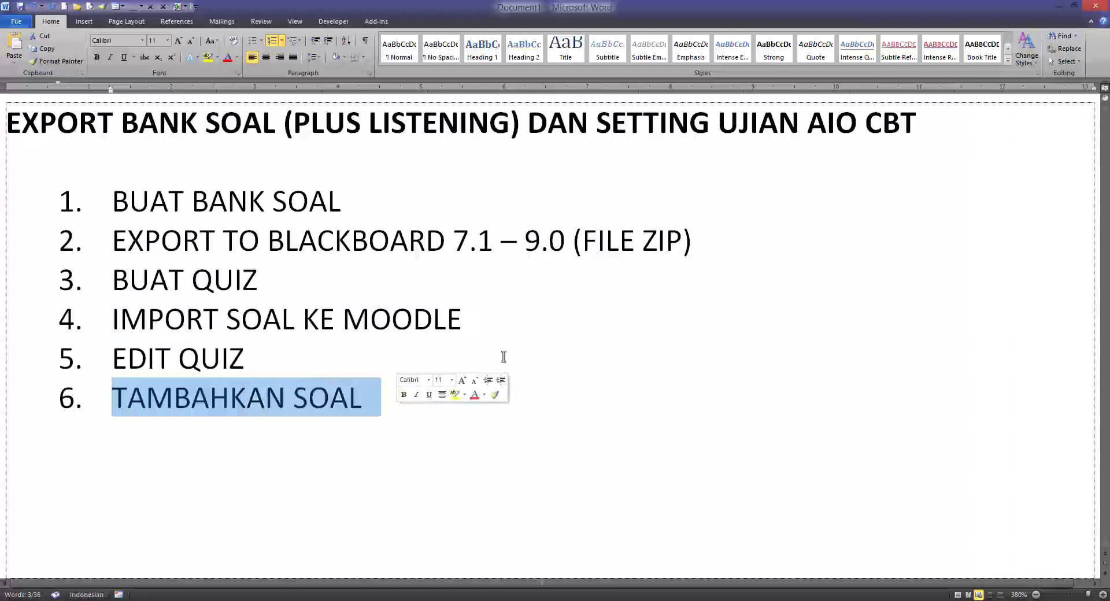
pyautogui.moveTo(122, 200); pyautogui.dragTo(360, 205)
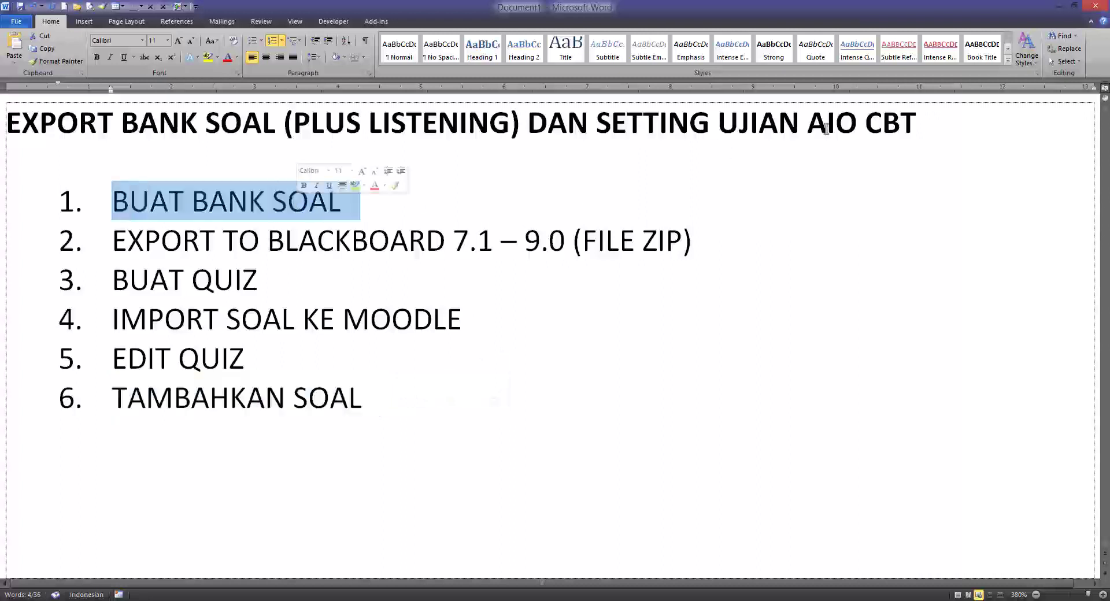
# Step: Switch to the ExamView Question Bank Editor and check the program's version information
pyautogui.click(1059, 6)
pyautogui.click(385, 249)
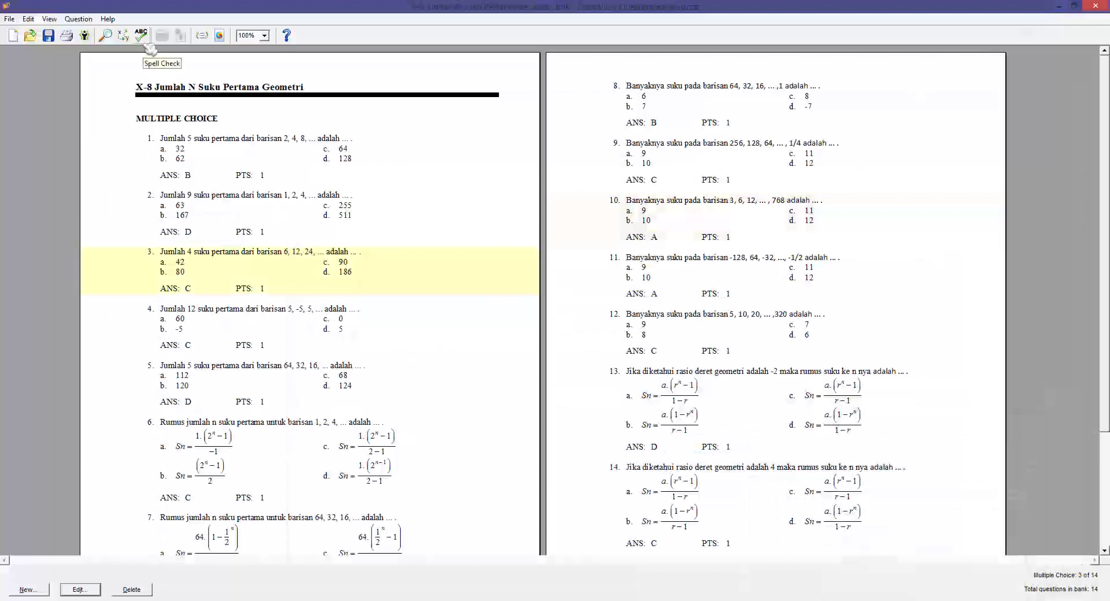
pyautogui.click(108, 19)
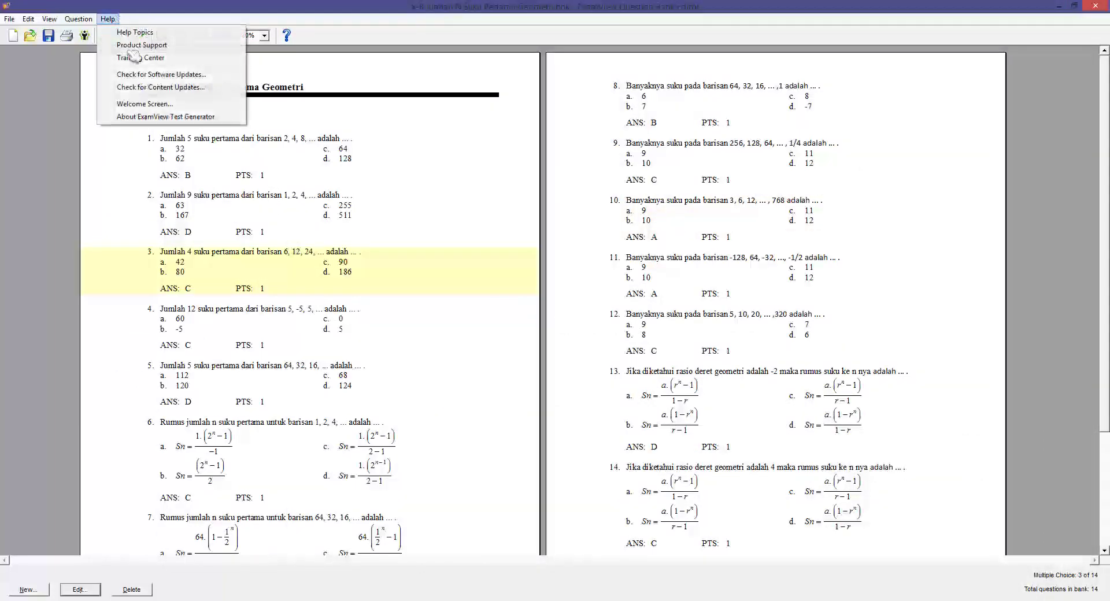
pyautogui.click(139, 123)
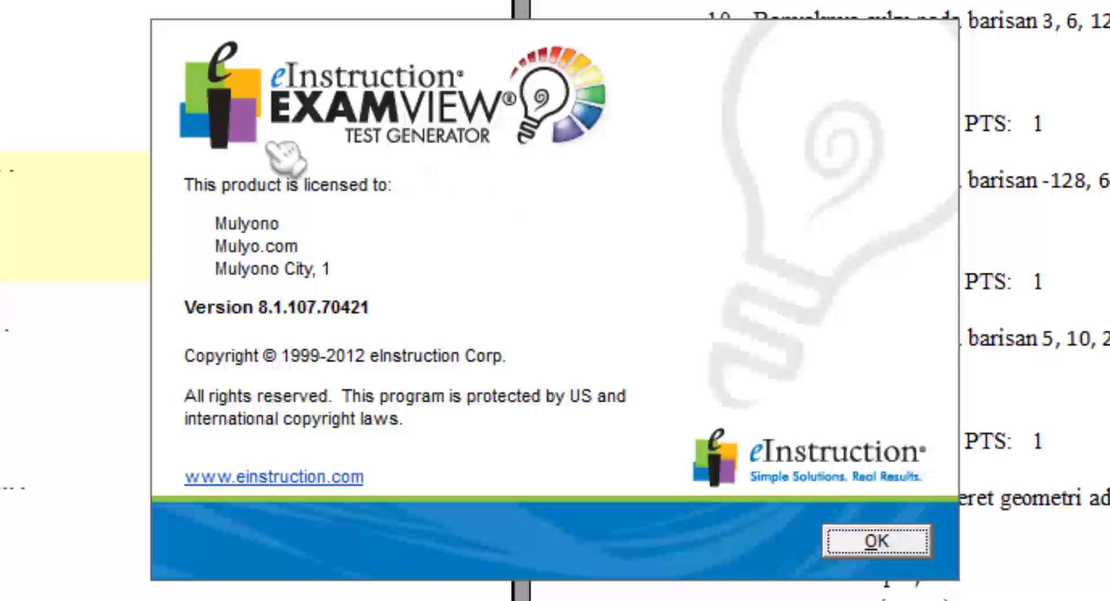
pyautogui.click(881, 544)
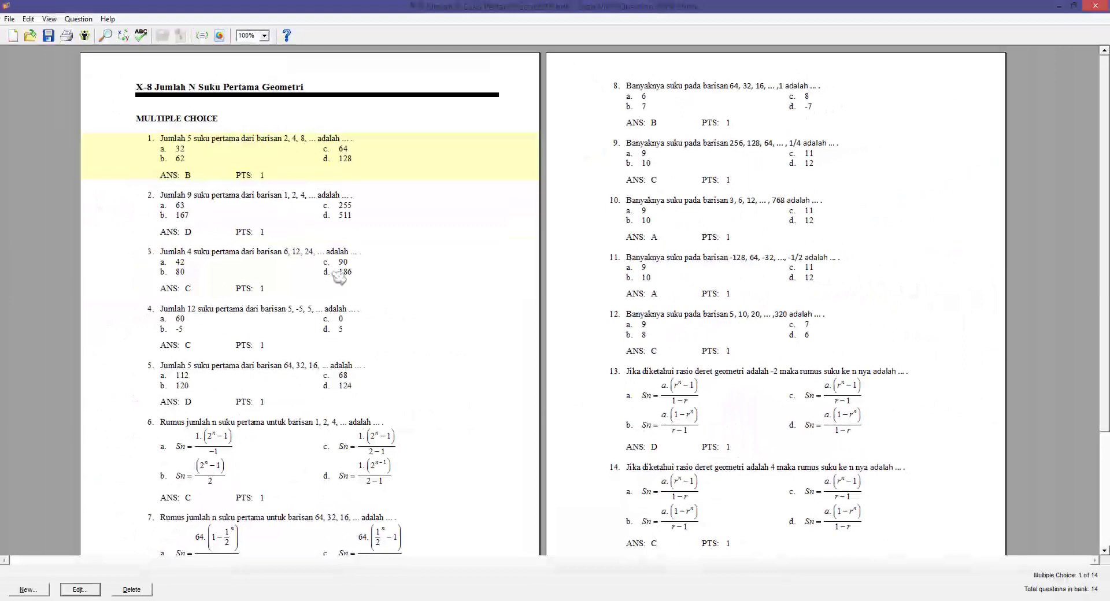
# Step: Look through the multiple-choice questions, inspect the equation in choice a of question 6, and close its editors
pyautogui.scroll(-3, 315, 295)
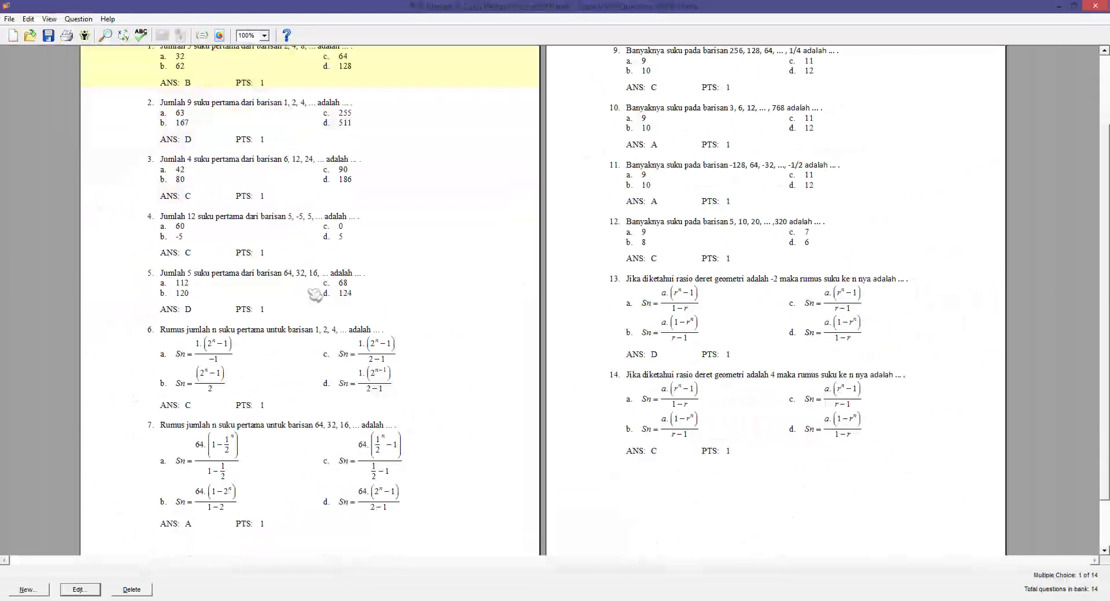
pyautogui.scroll(3, 315, 295)
pyautogui.click(276, 231)
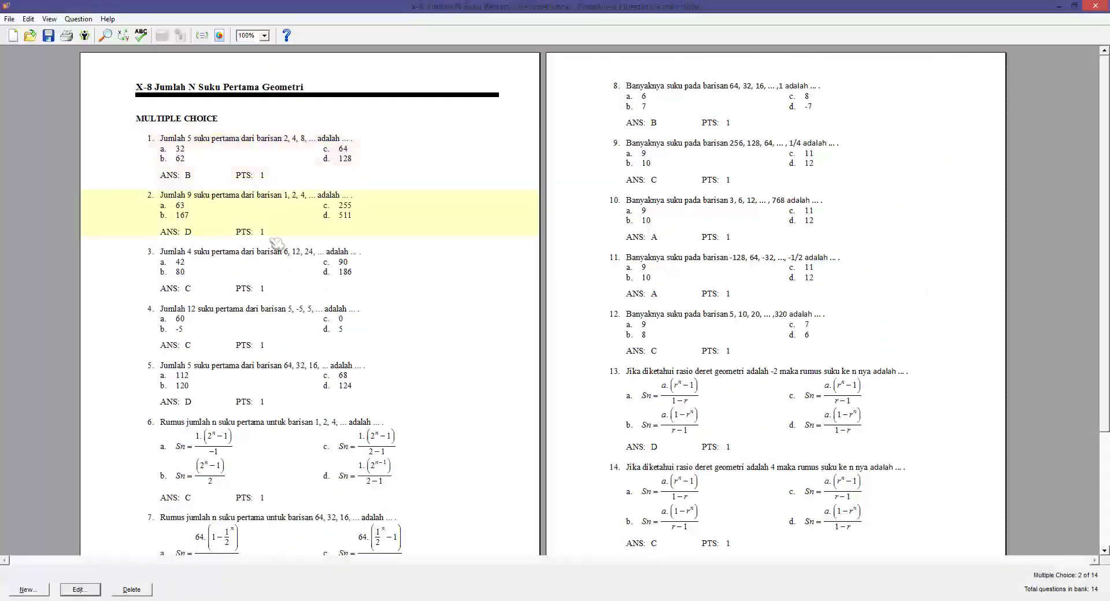
pyautogui.scroll(-3, 286, 458)
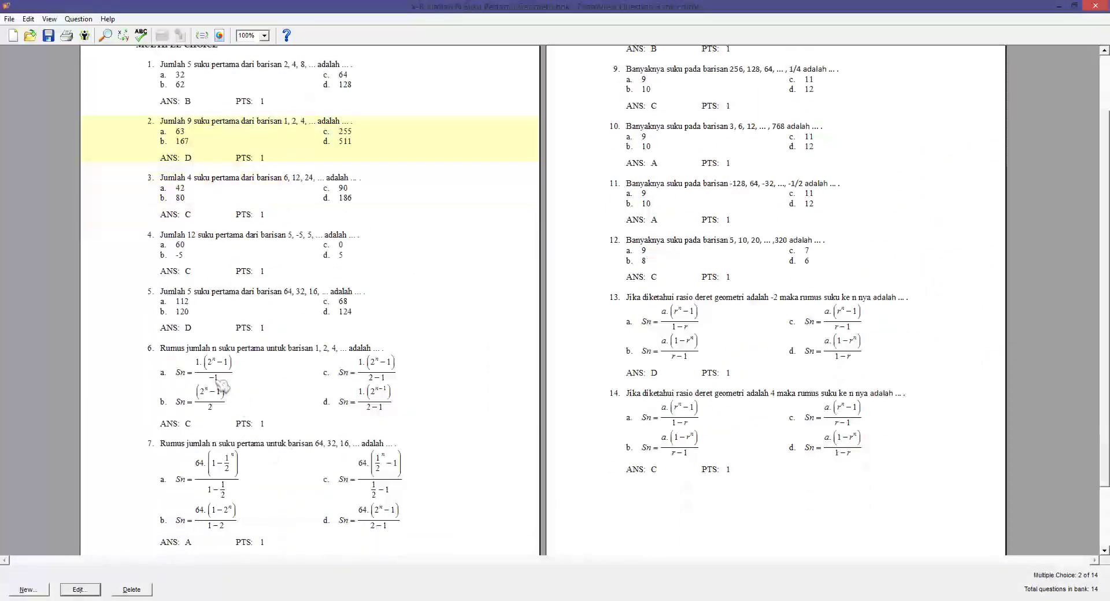
pyautogui.doubleClick(221, 386)
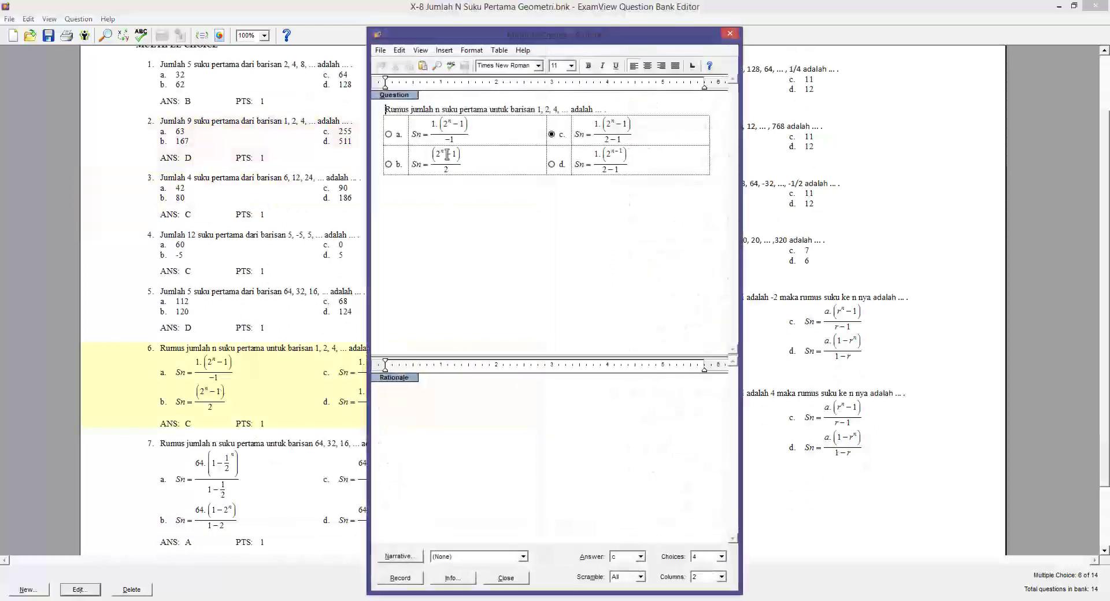
pyautogui.doubleClick(441, 131)
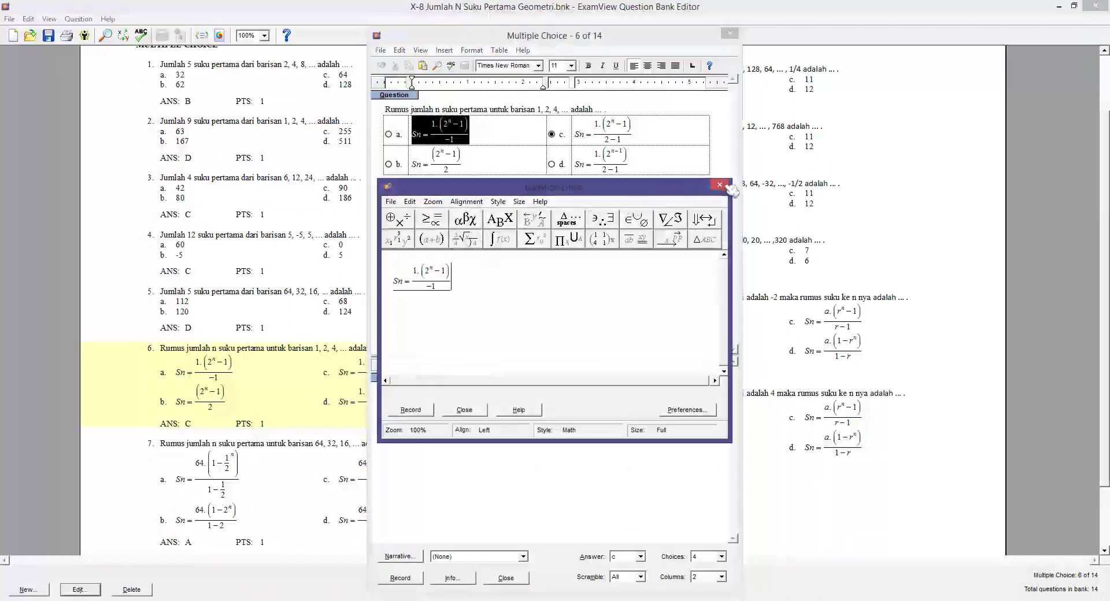
pyautogui.click(720, 185)
pyautogui.click(729, 33)
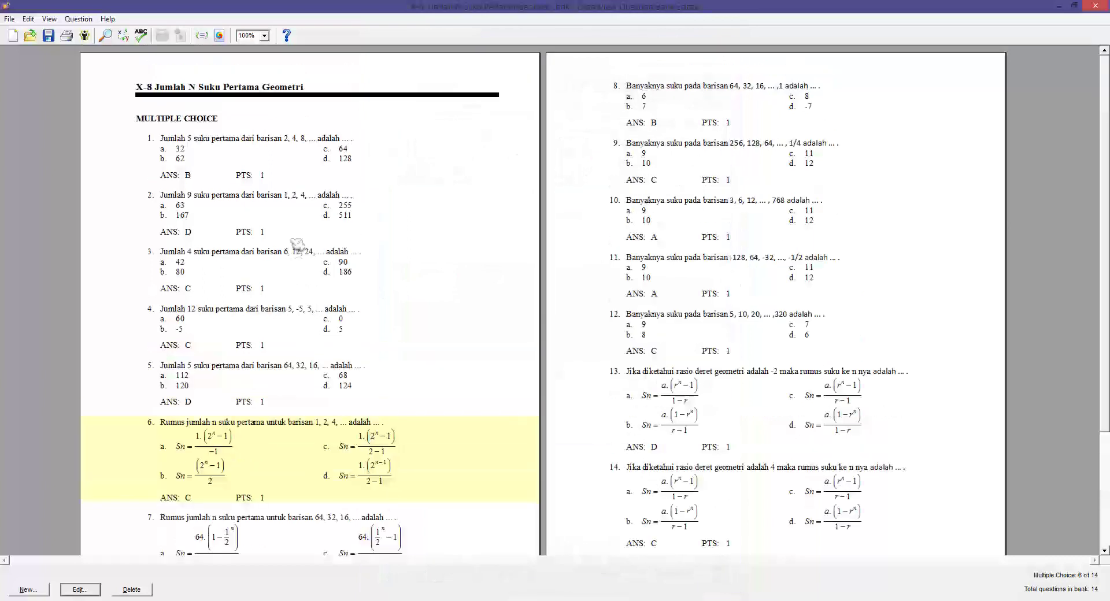
# Step: Try bold and italic formatting on the word "Jumlah" in question 1, remove both, and close the question
pyautogui.doubleClick(255, 160)
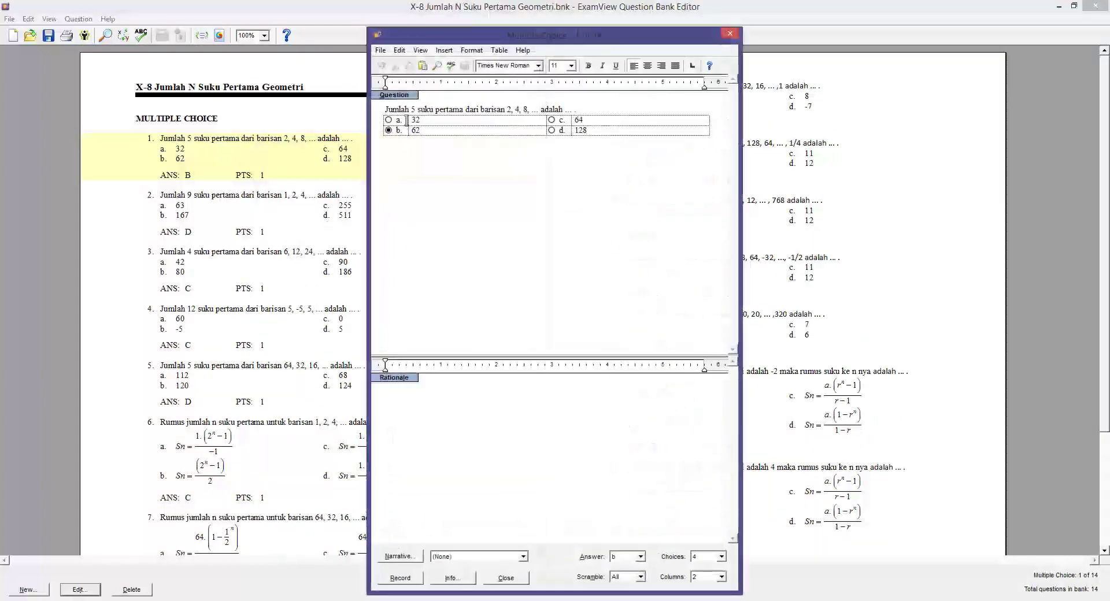
pyautogui.doubleClick(398, 110)
pyautogui.click(589, 65)
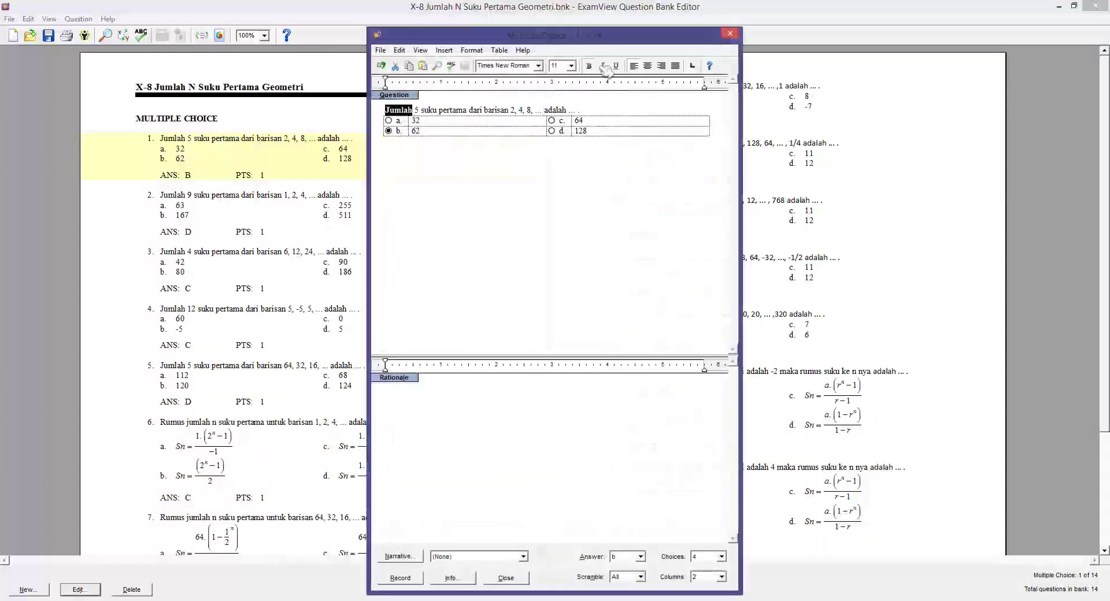
pyautogui.click(603, 66)
pyautogui.click(602, 66)
pyautogui.click(590, 65)
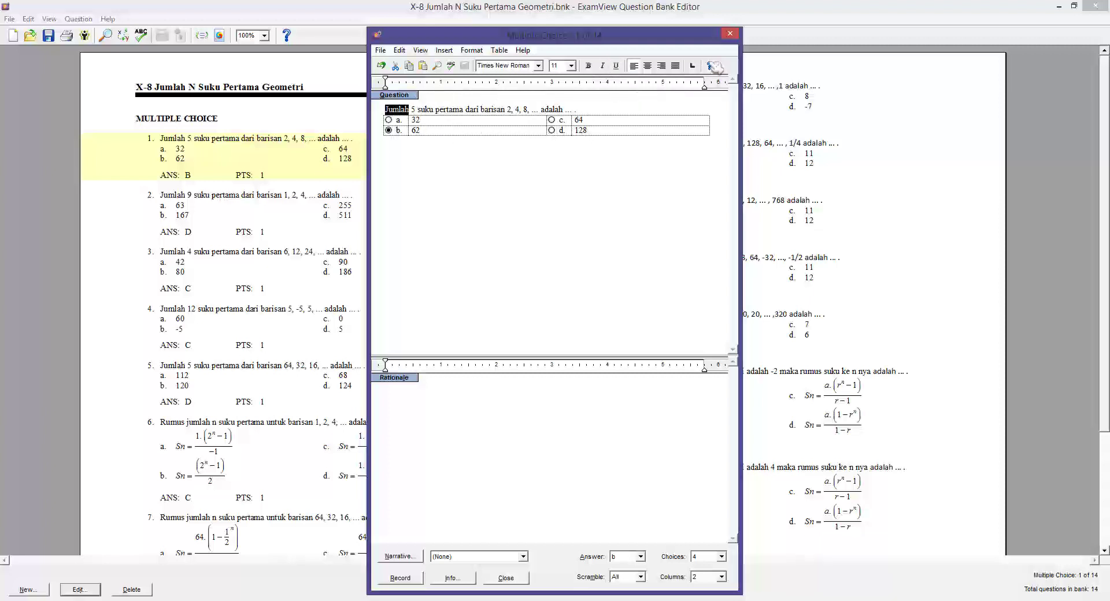
pyautogui.click(730, 34)
pyautogui.click(596, 348)
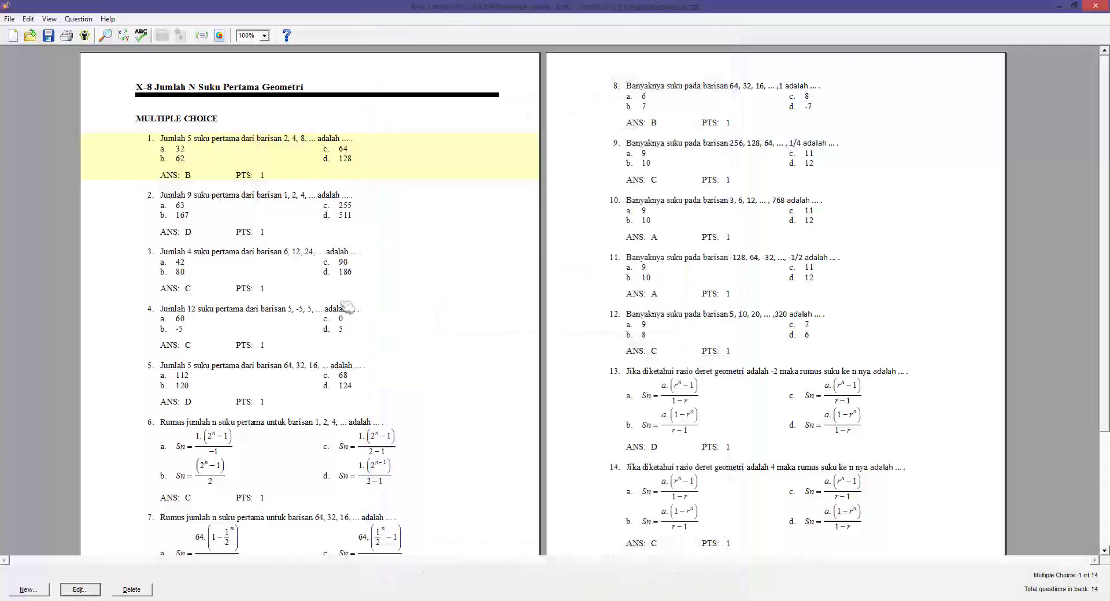
pyautogui.click(285, 219)
pyautogui.press('Up')
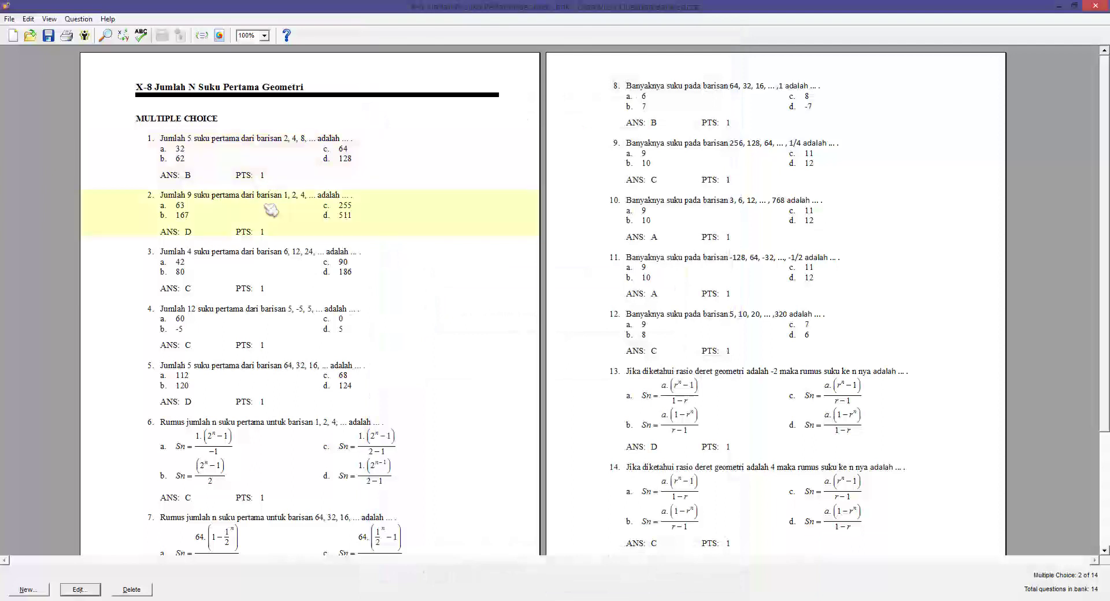
pyautogui.press('Up')
pyautogui.press('Down')
pyautogui.click(697, 127)
pyautogui.click(686, 184)
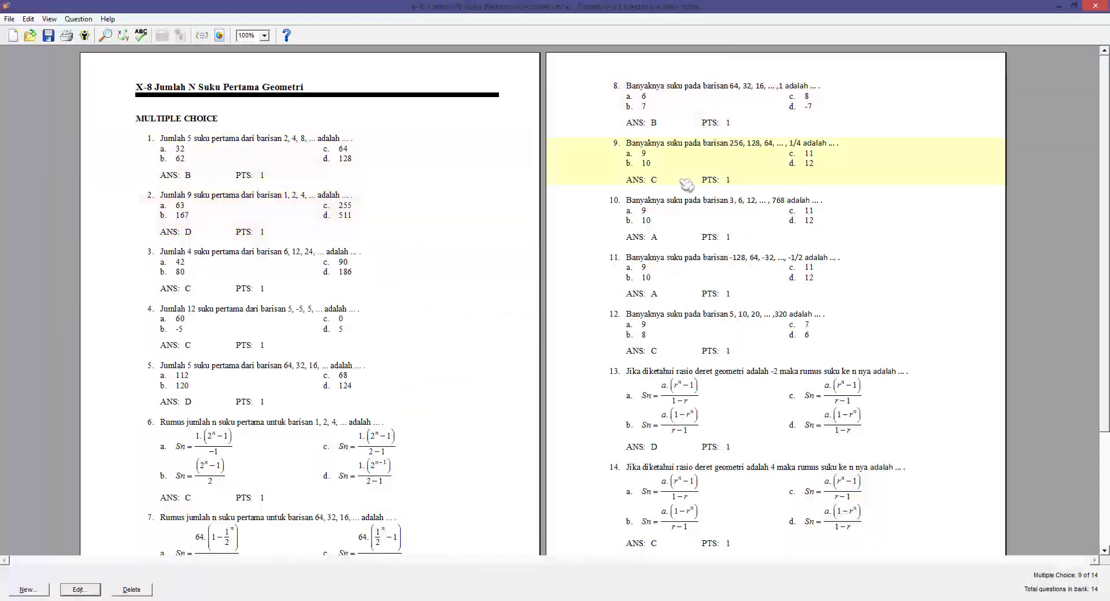
# Step: Close the geometric series question bank and start ExamView Test Generator
pyautogui.click(1096, 10)
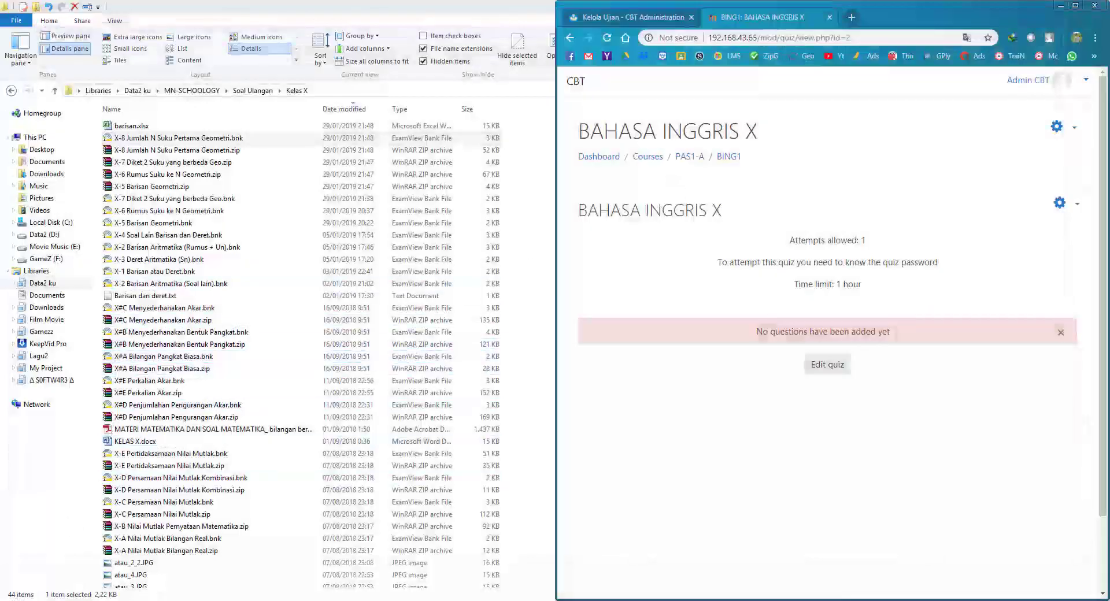
pyautogui.press('super')
pyautogui.click(353, 523)
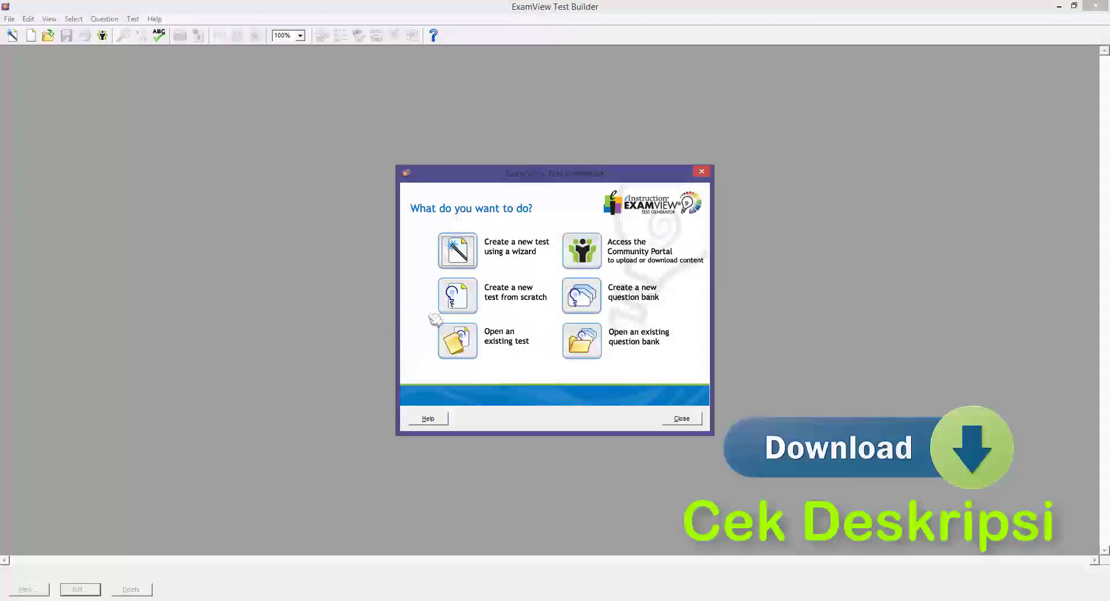
pyautogui.moveTo(495, 175); pyautogui.dragTo(528, 180)
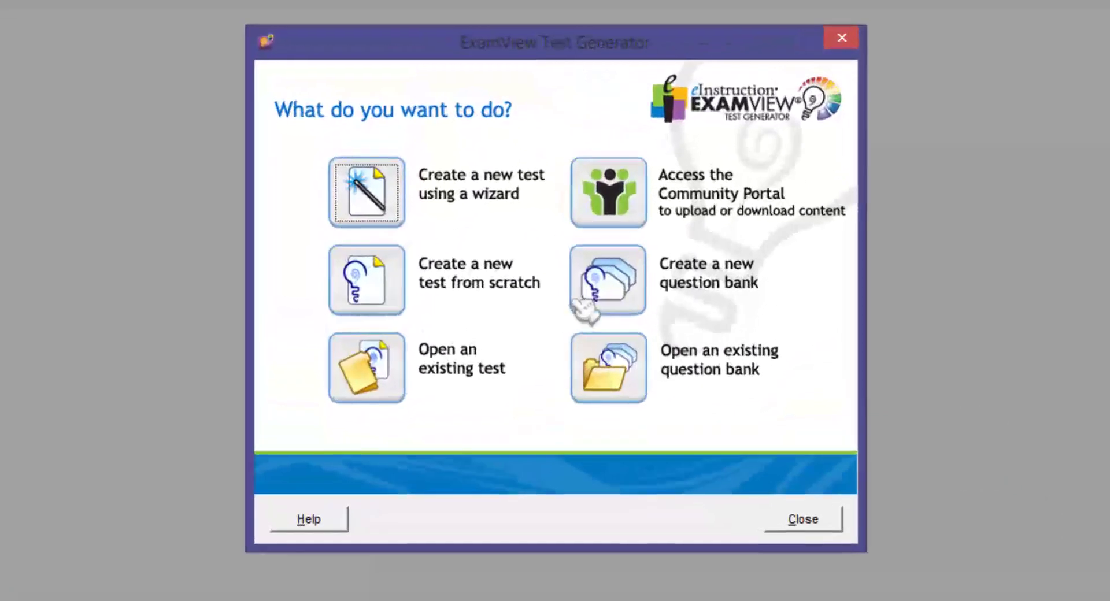
# Step: Create a new question bank titled "B ING X" without a subtitle
pyautogui.click(617, 300)
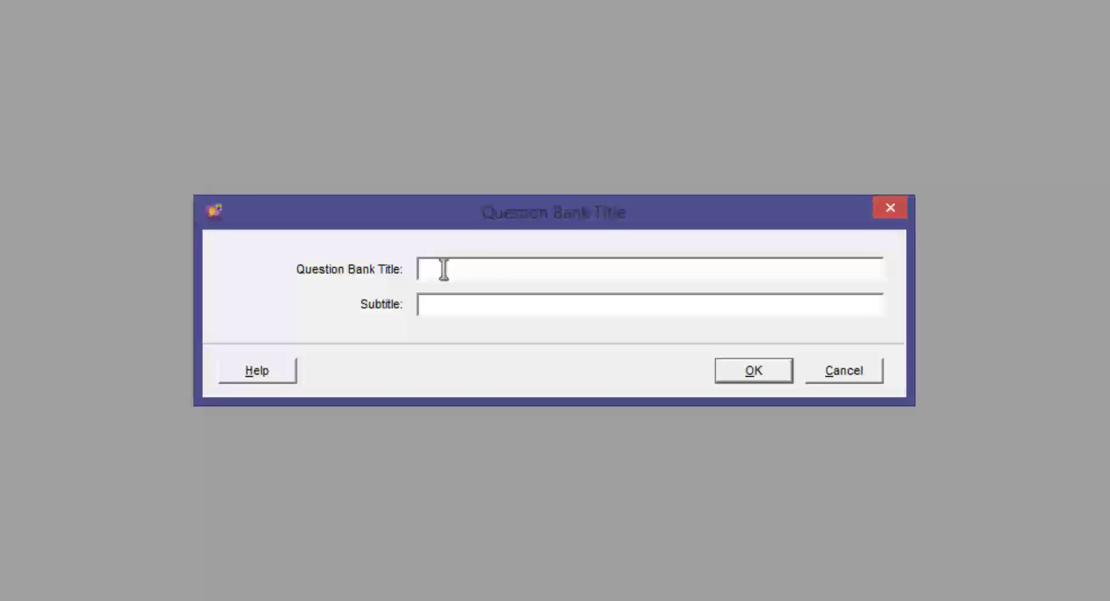
pyautogui.write('B ING X')
pyautogui.moveTo(545, 278); pyautogui.dragTo(370, 278)
pyautogui.click(675, 344)
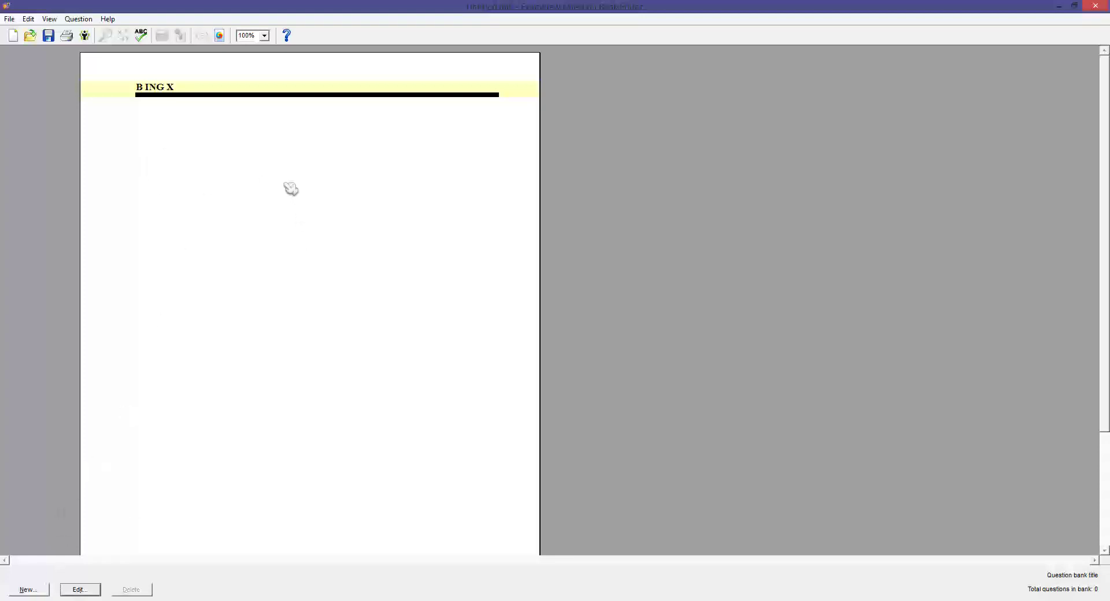
# Step: Add a new Multiple Choice question to the "B ING X" question bank
pyautogui.click(28, 589)
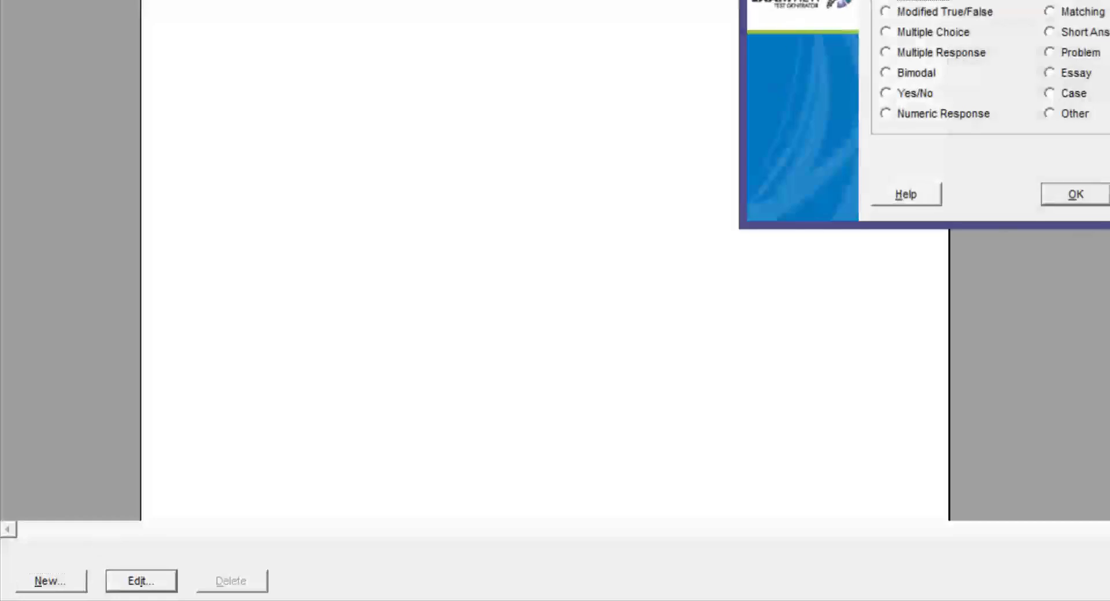
pyautogui.click(1070, 184)
pyautogui.click(58, 585)
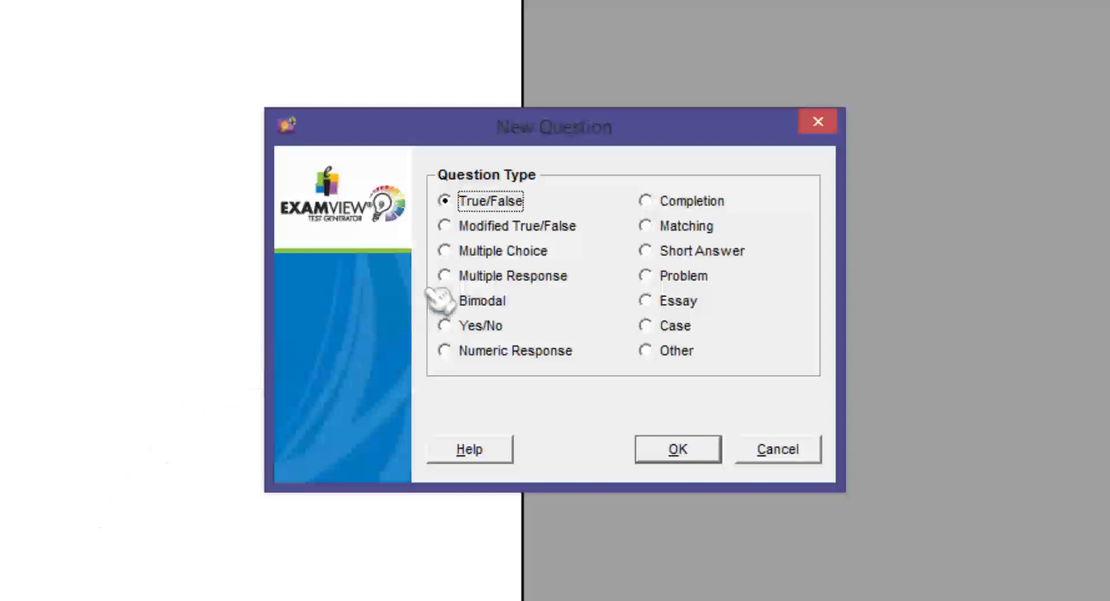
pyautogui.click(483, 254)
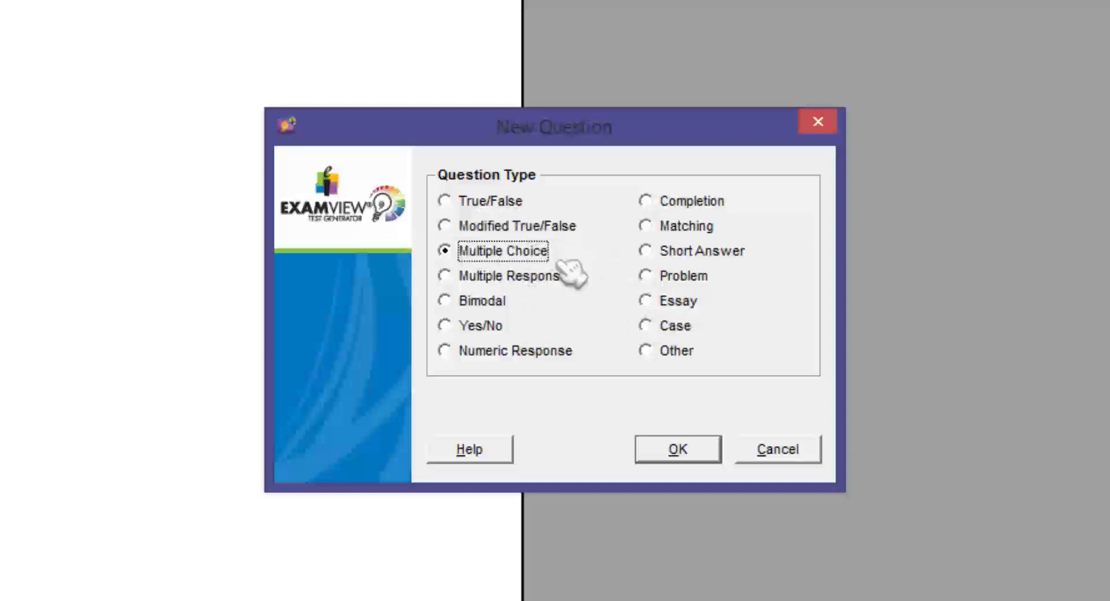
pyautogui.click(673, 449)
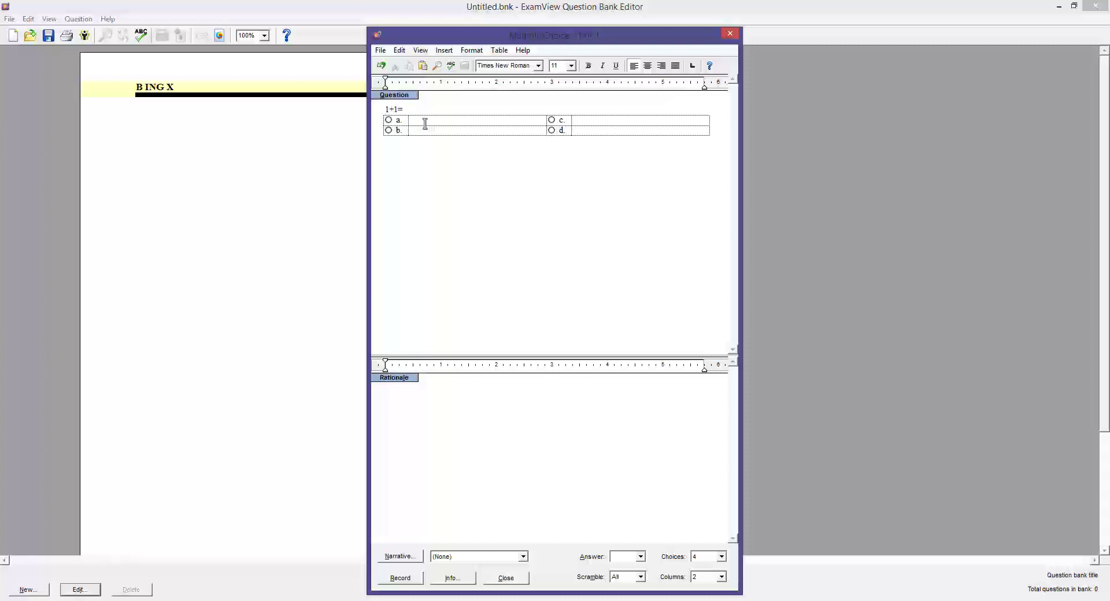
# Step: Try five answer choices for the question, return to four, and cut the trial text "1+1=" from the question
pyautogui.click(425, 124)
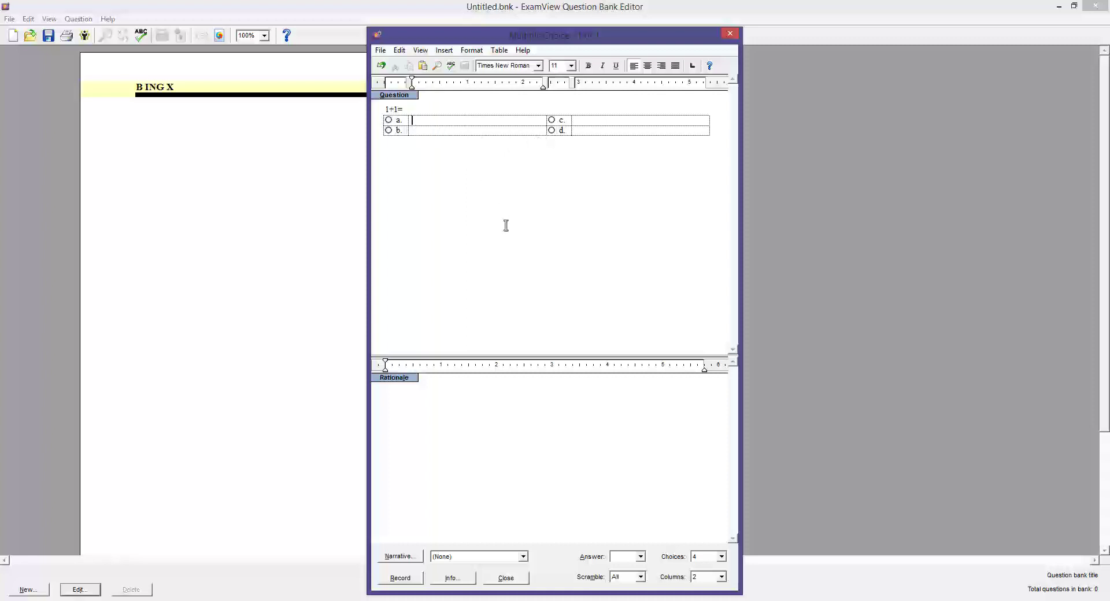
pyautogui.click(704, 558)
pyautogui.click(709, 595)
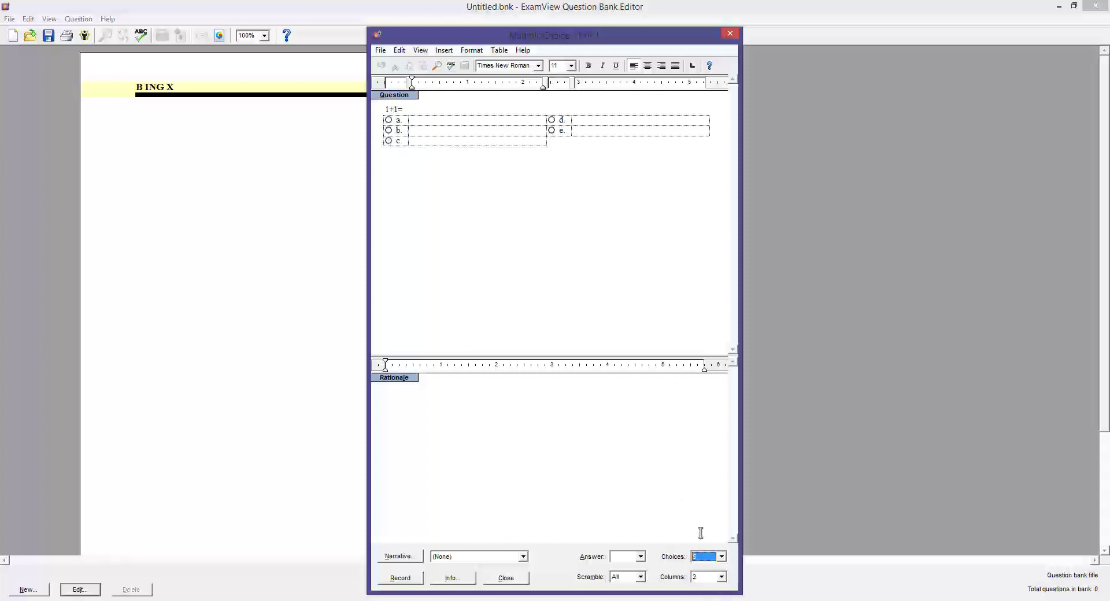
pyautogui.click(707, 559)
pyautogui.click(704, 584)
pyautogui.moveTo(414, 110); pyautogui.dragTo(378, 109)
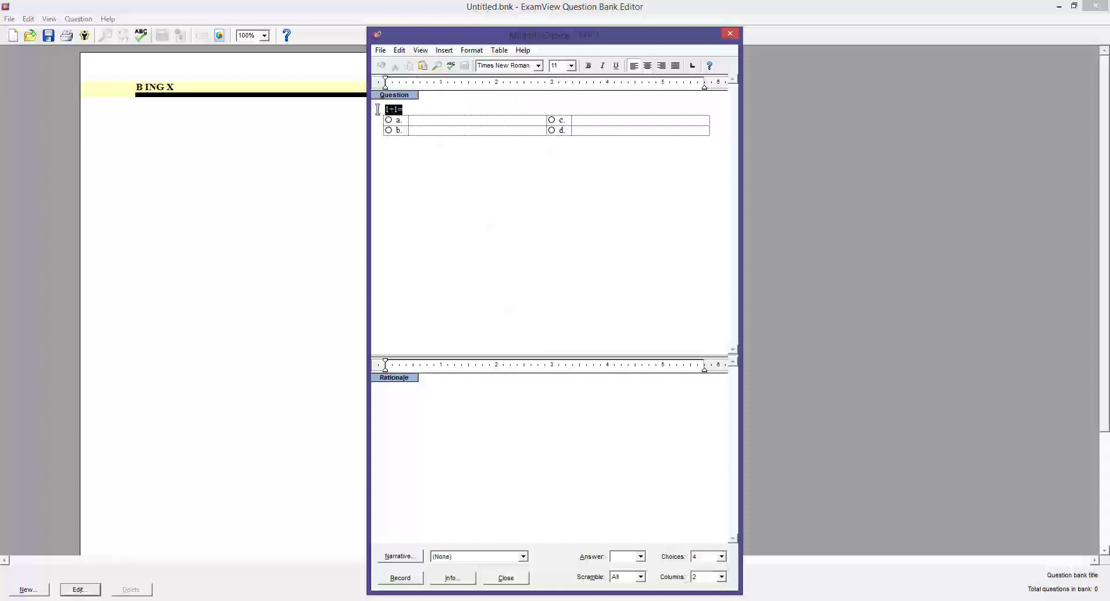
pyautogui.hotkey('ctrl', 'x')
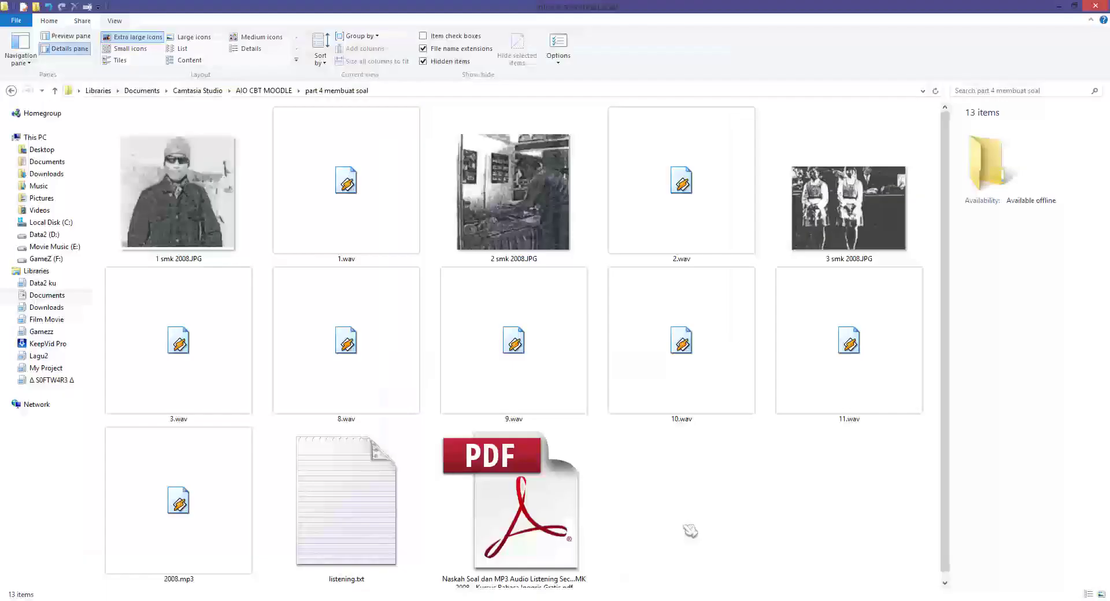
# Step: Switch to File Explorer and look through the numbered picture and audio files in the "part 4 membuat soal" folder
pyautogui.click(187, 217)
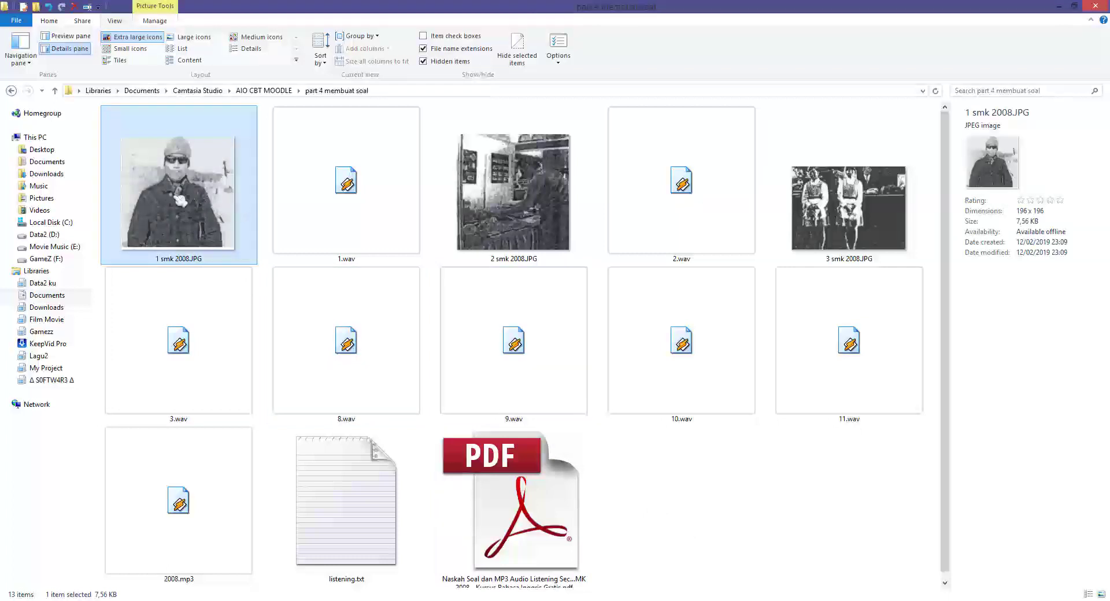
pyautogui.click(344, 215)
pyautogui.click(513, 201)
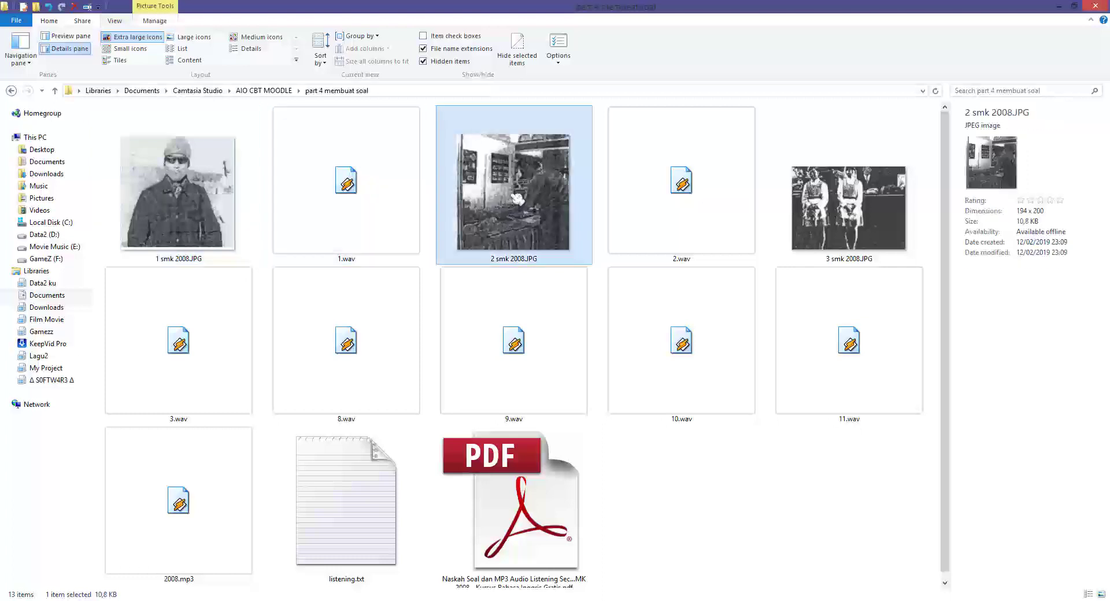
pyautogui.click(703, 206)
pyautogui.click(849, 208)
pyautogui.click(249, 315)
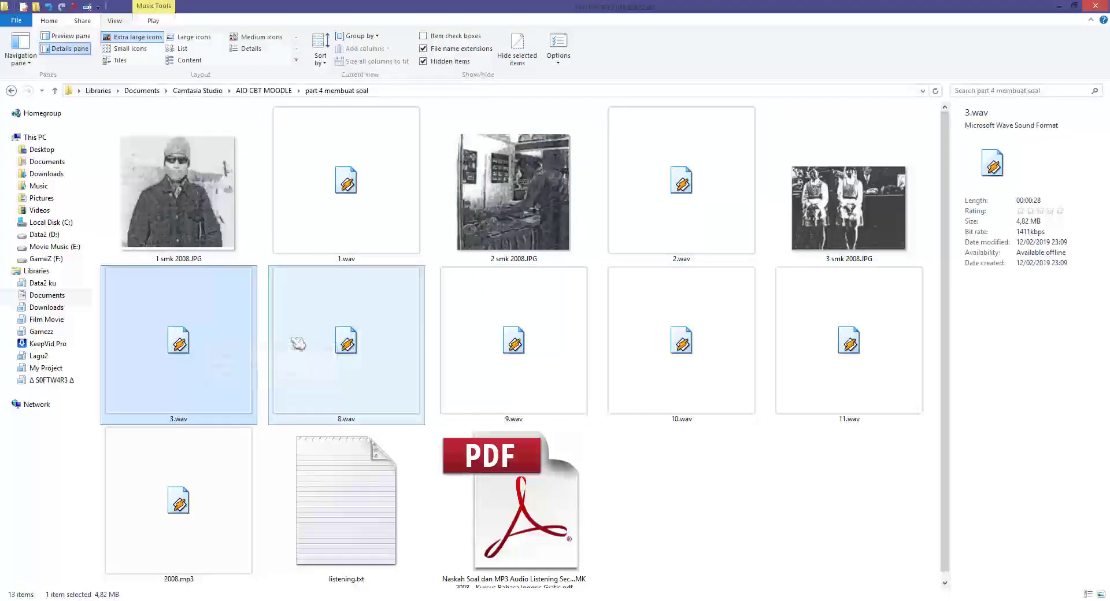
pyautogui.click(370, 351)
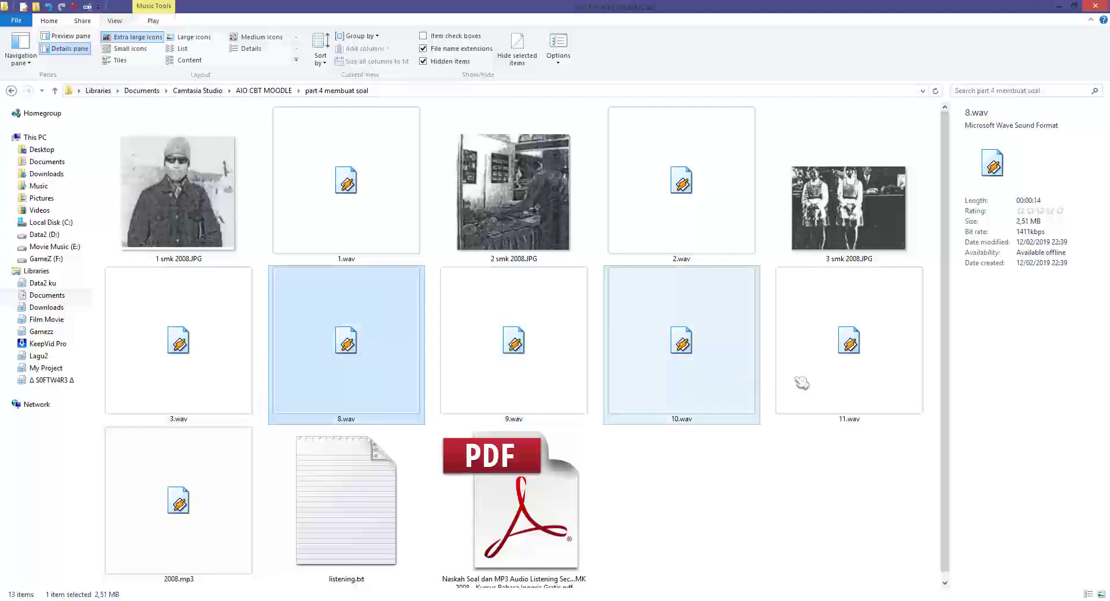
pyautogui.click(855, 375)
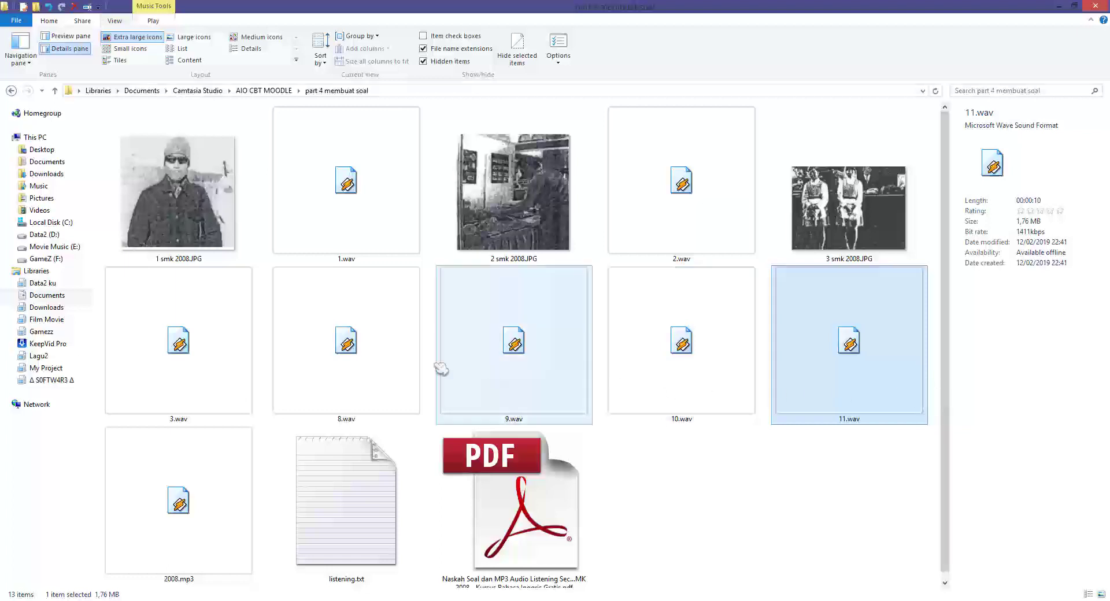
pyautogui.click(381, 369)
pyautogui.click(652, 438)
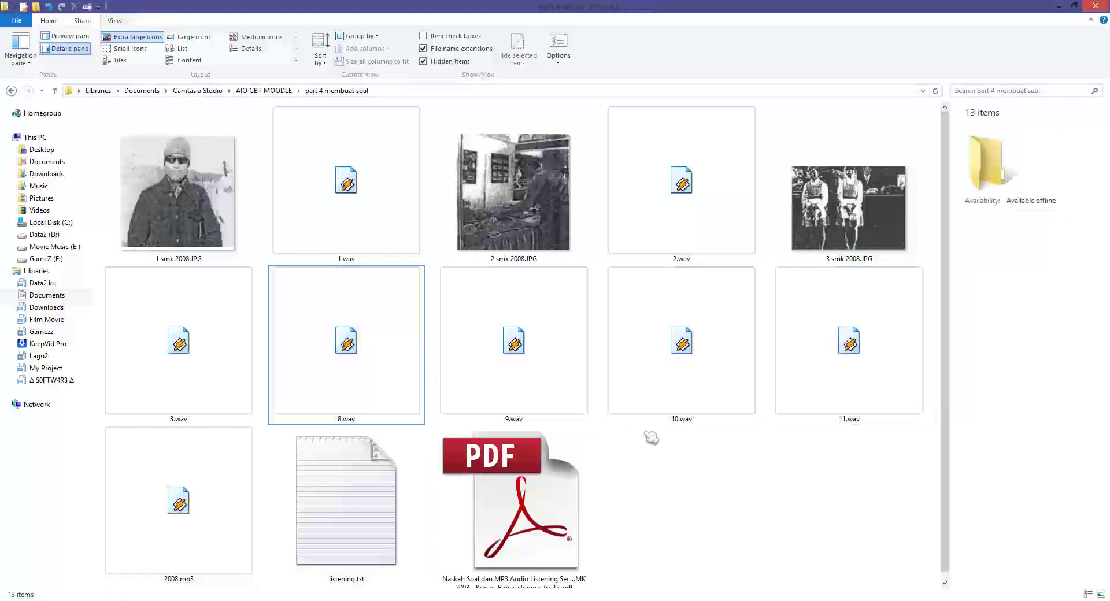
# Step: Review the question media in two groups: pictures and audio for 1 to 3, and 8.wav to 11.wav
pyautogui.click(203, 202)
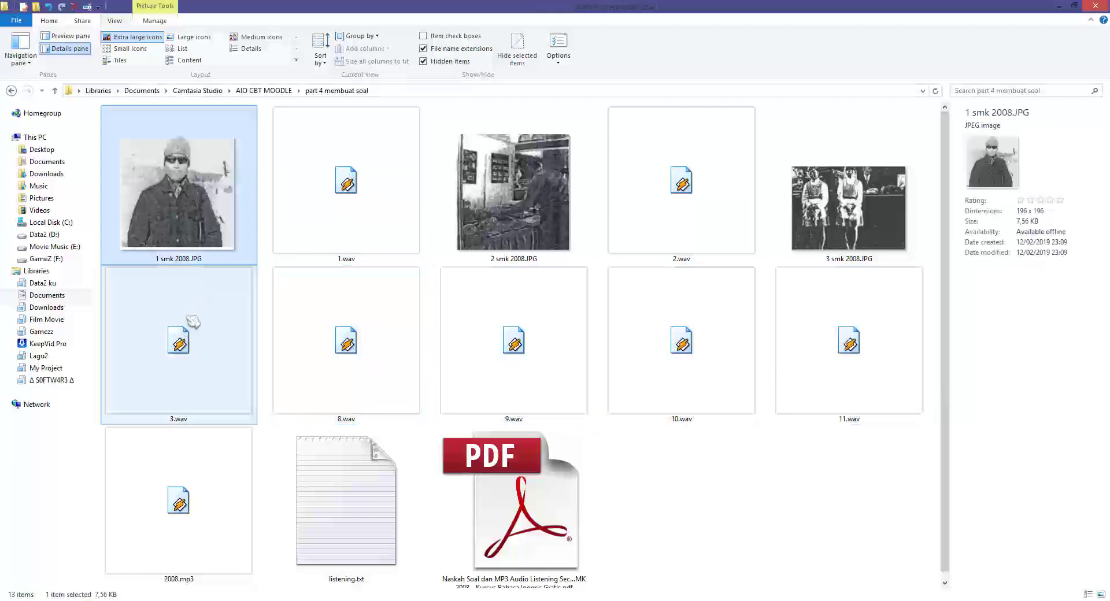
pyautogui.keyDown('shift'); pyautogui.click(191, 345); pyautogui.keyUp('shift')
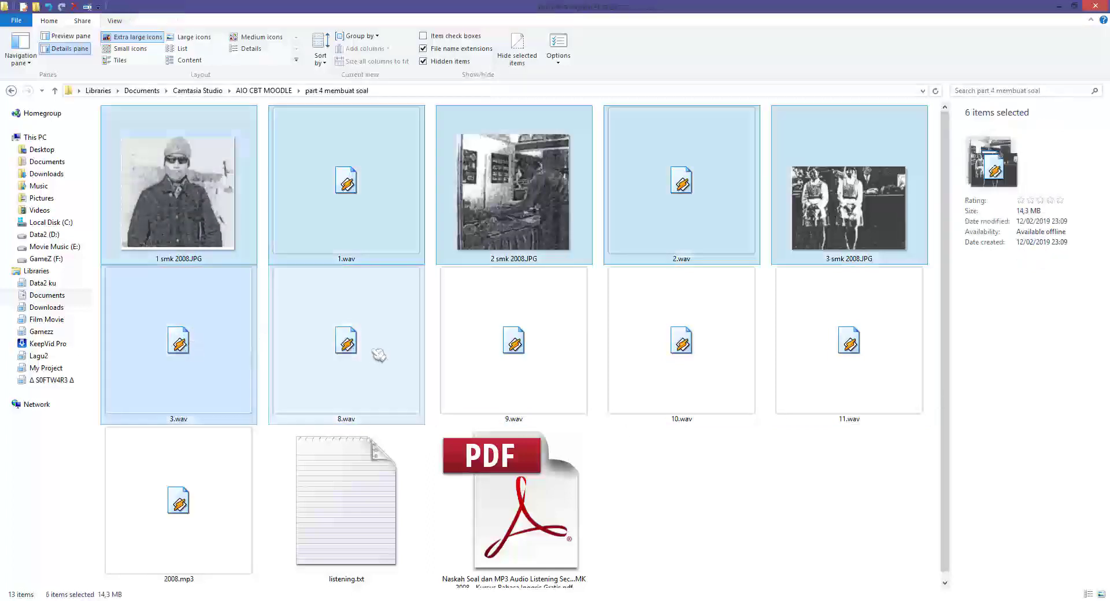
pyautogui.click(376, 353)
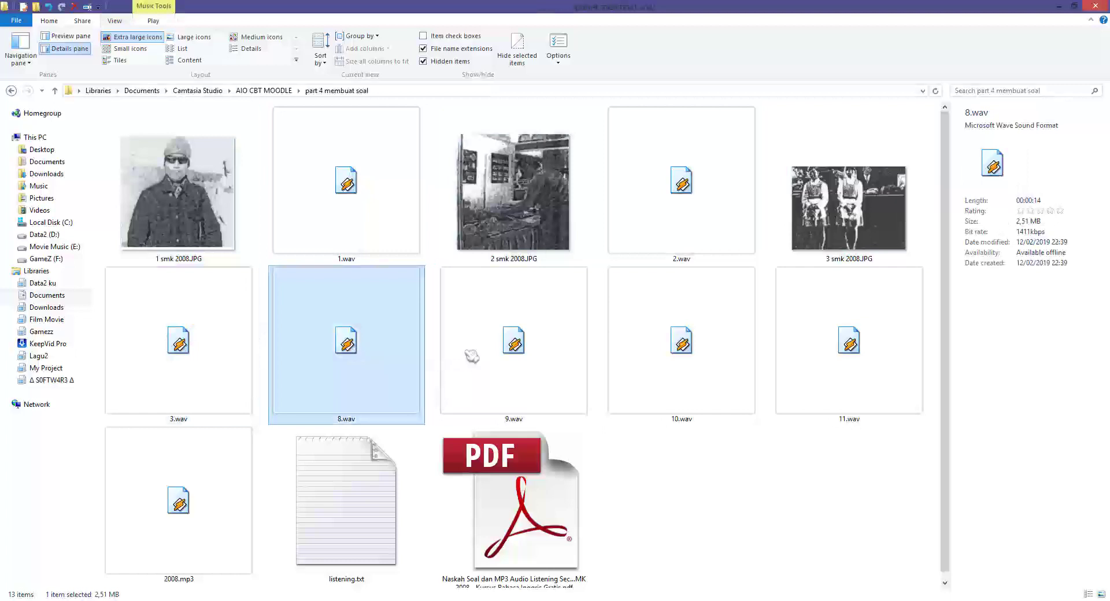
pyautogui.keyDown('shift'); pyautogui.click(841, 360); pyautogui.keyUp('shift')
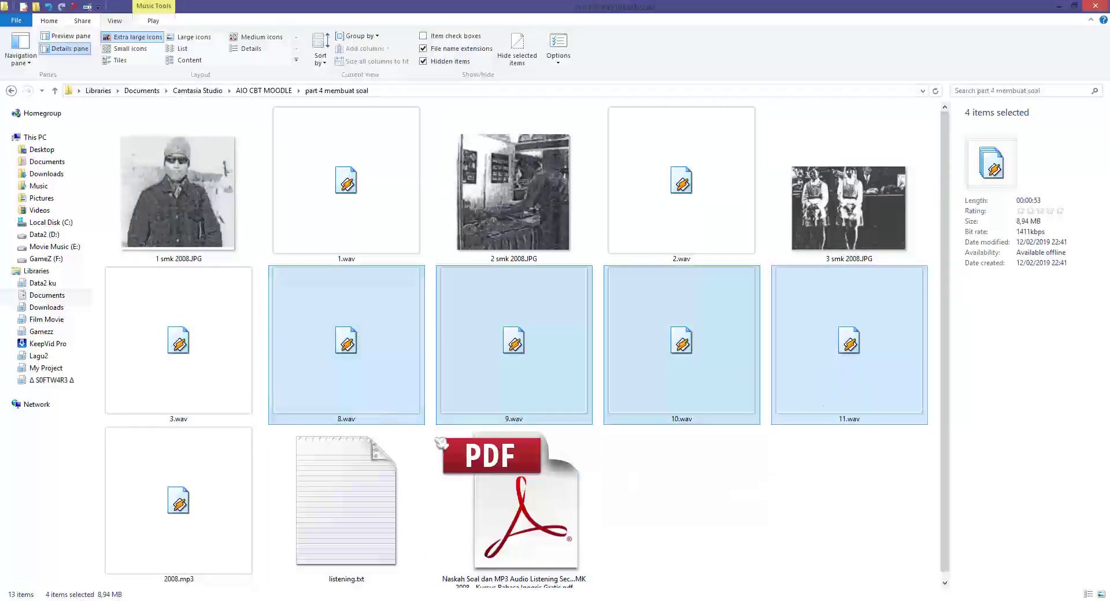
pyautogui.click(703, 491)
pyautogui.click(230, 243)
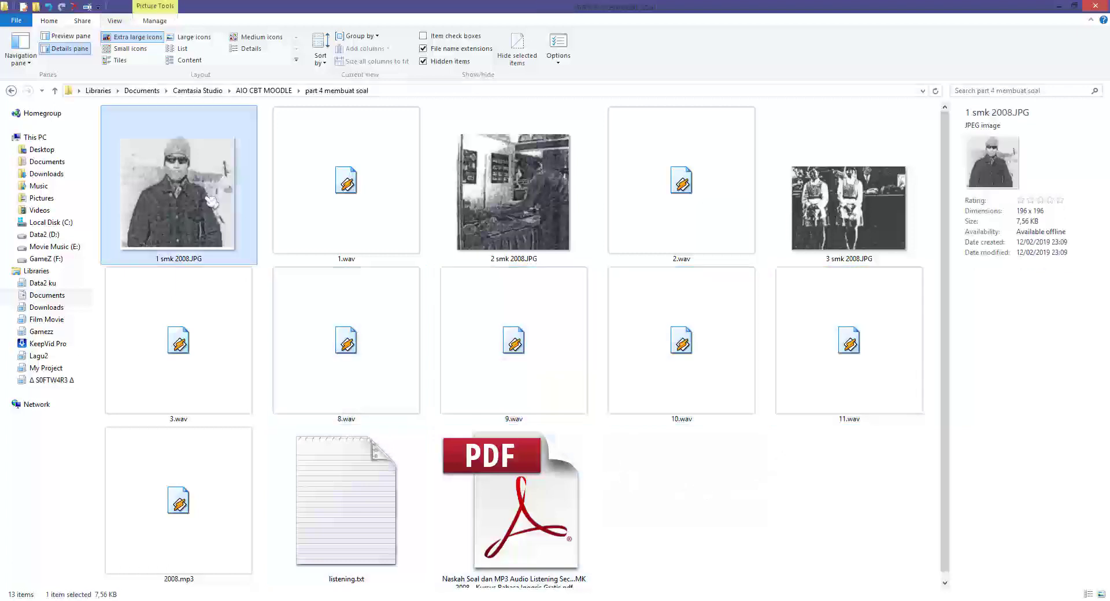
pyautogui.keyDown('shift'); pyautogui.click(200, 340); pyautogui.keyUp('shift')
pyautogui.click(332, 345)
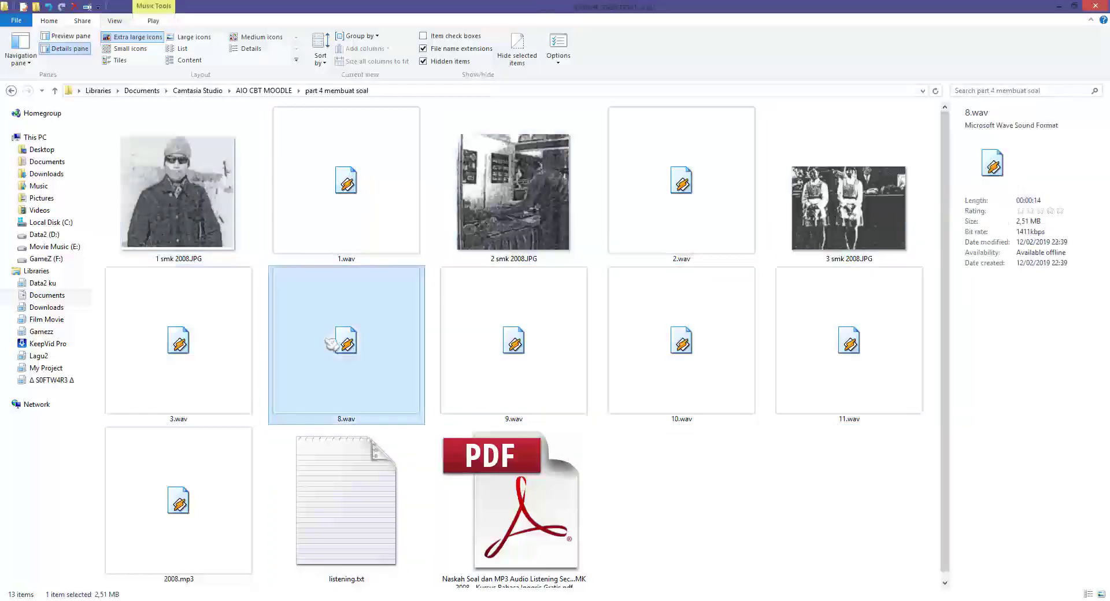
pyautogui.keyDown('shift'); pyautogui.click(816, 367); pyautogui.keyUp('shift')
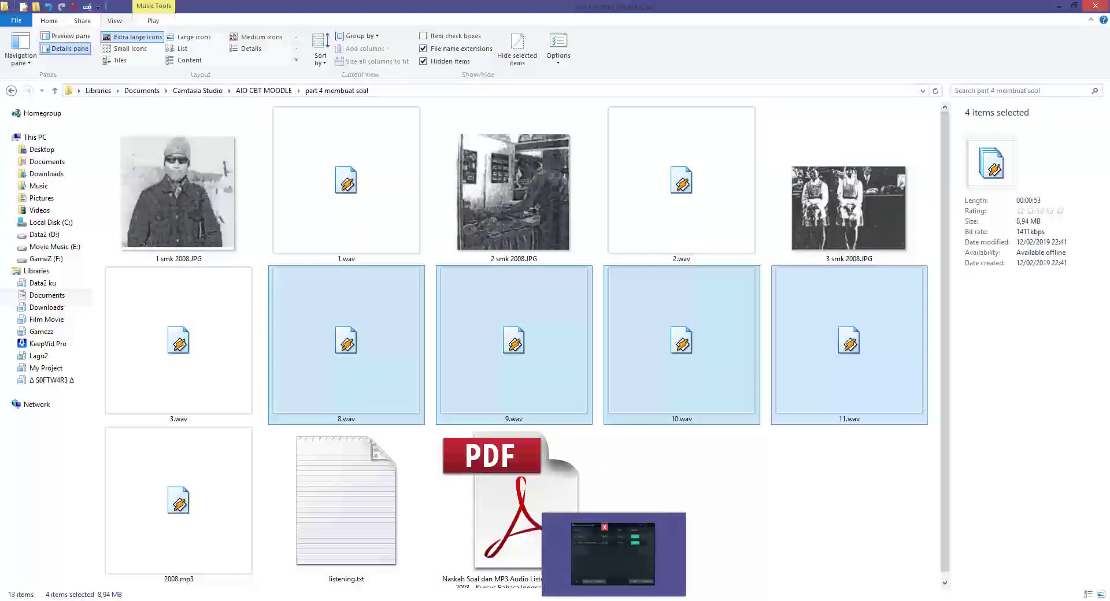
# Step: Switch to the MEmu windows, view the BAHASA INGGRIS X quiz and BAHASA INGGRIS XI course, and return to the dashboards
pyautogui.click(613, 552)
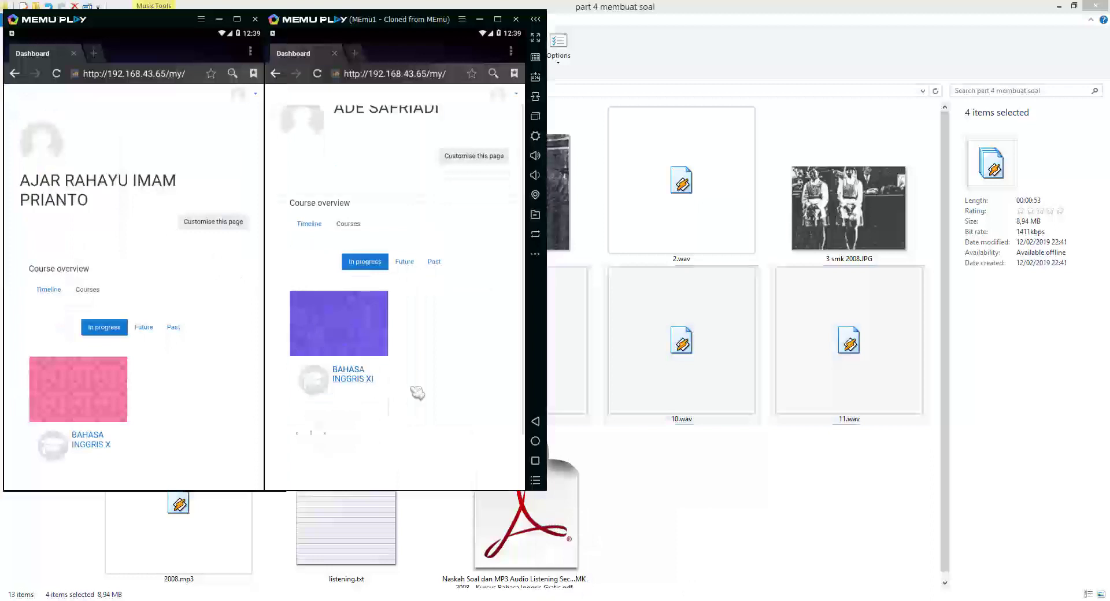
pyautogui.scroll(-3, 216, 327)
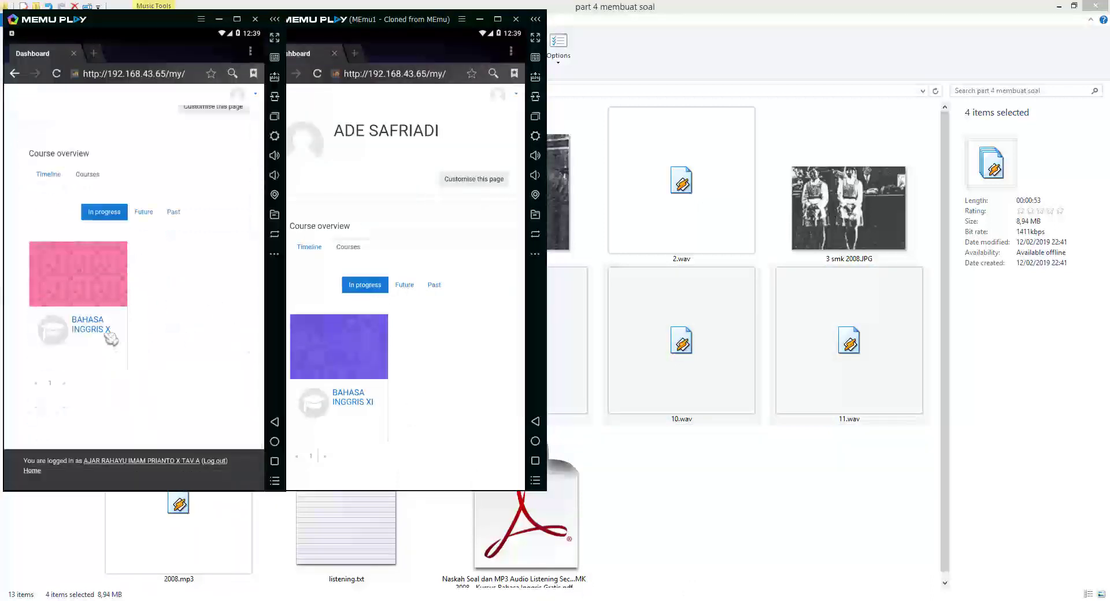
pyautogui.scroll(-1, 437, 366)
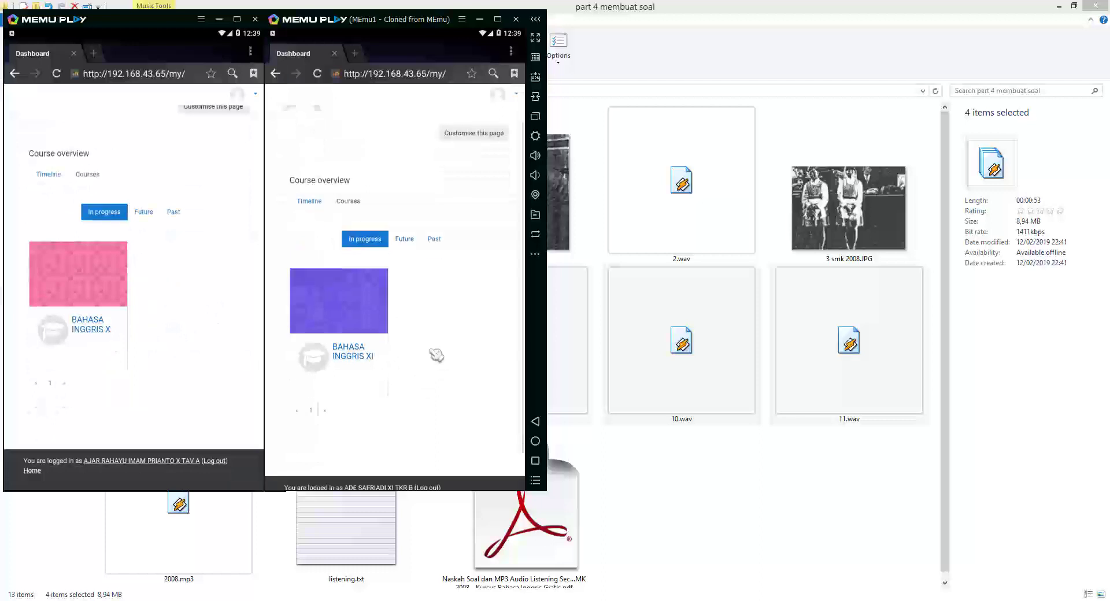
pyautogui.scroll(1, 193, 314)
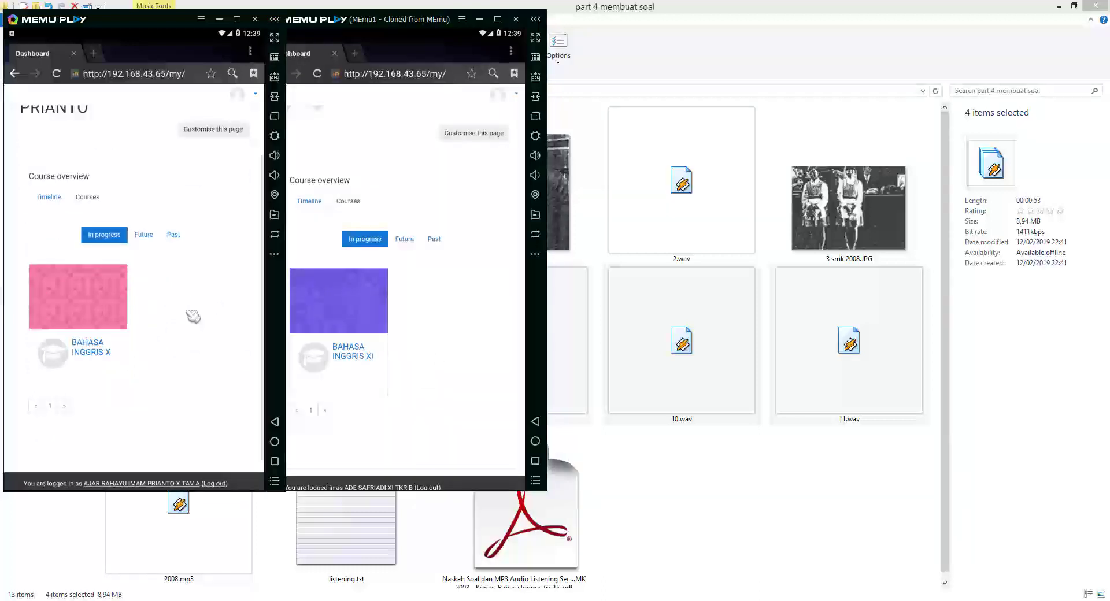
pyautogui.click(104, 354)
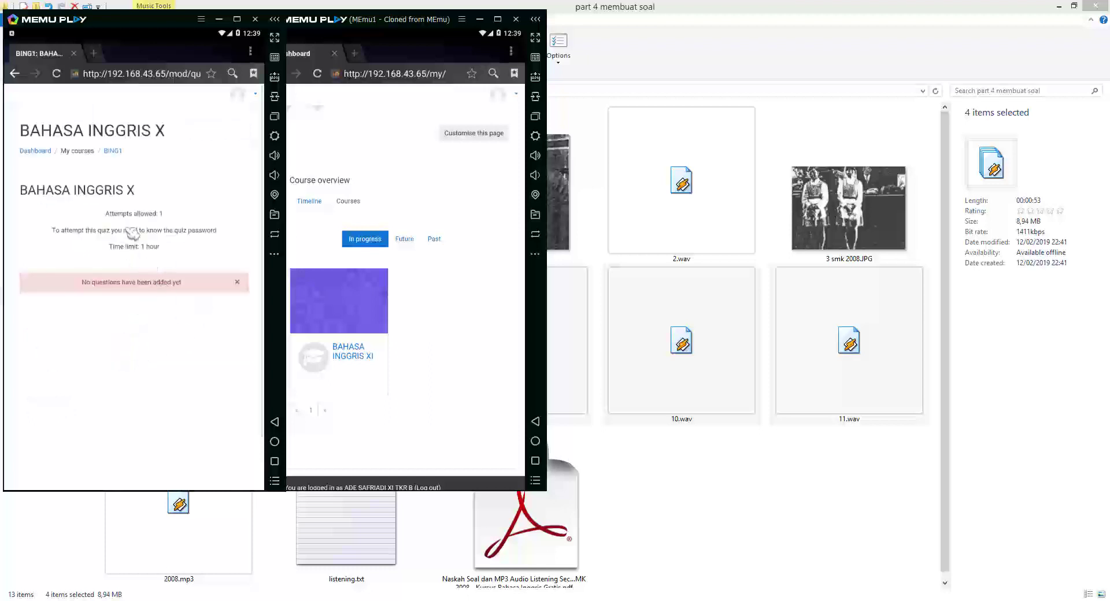
pyautogui.click(354, 353)
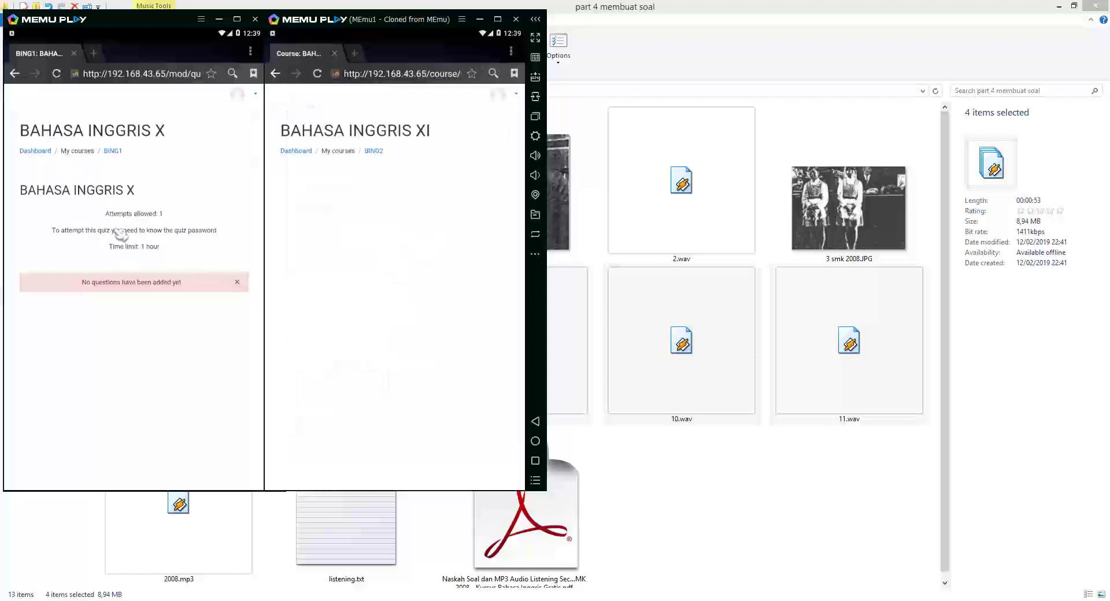
pyautogui.click(16, 74)
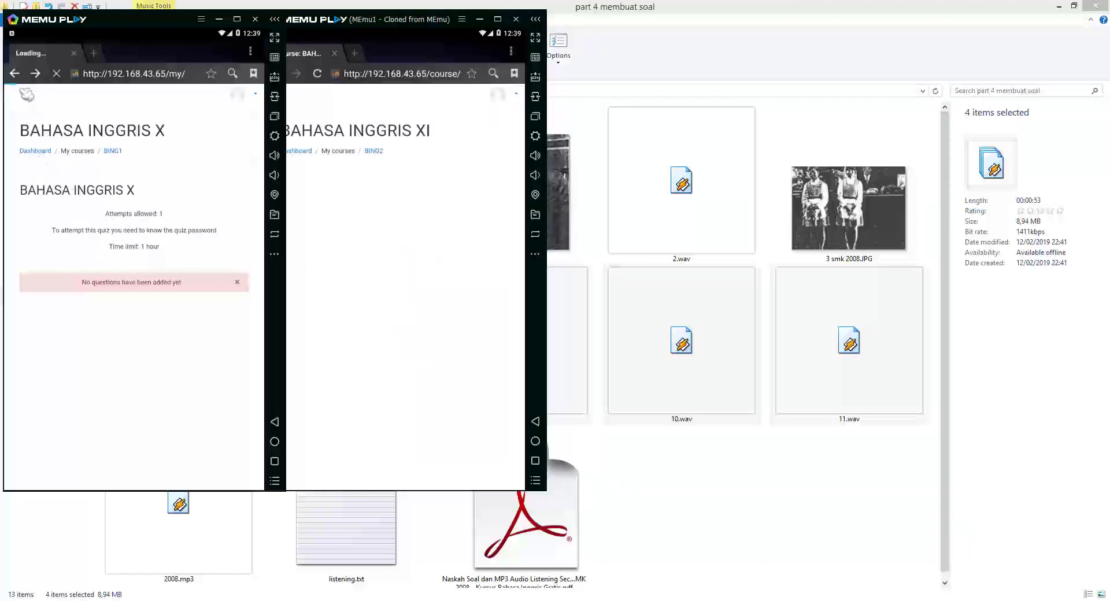
pyautogui.click(285, 83)
pyautogui.click(276, 74)
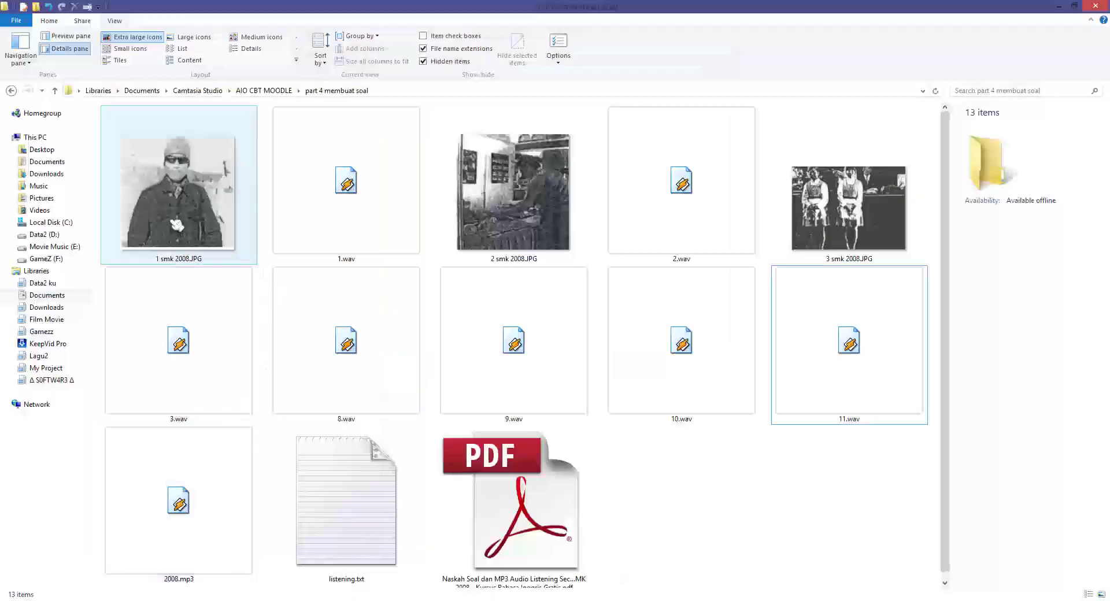
# Step: Switch back to the ExamView question and browse for its picture in Documents, Camtasia Studio, AIO CBT MOODLE, "part 4 membuat soal"
pyautogui.click(176, 224)
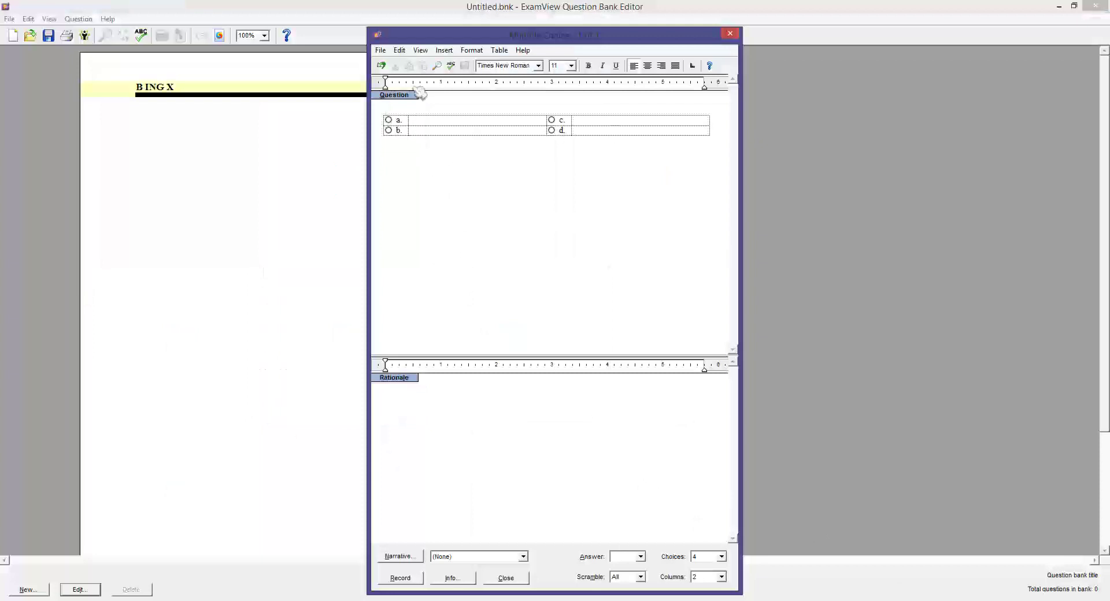
pyautogui.click(444, 50)
pyautogui.click(457, 70)
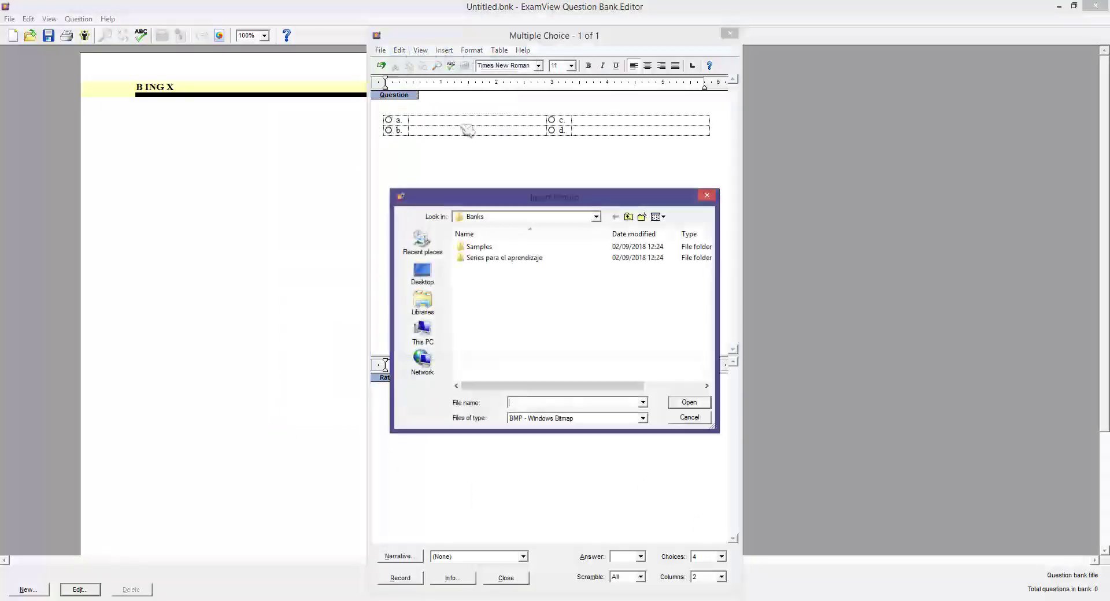
pyautogui.click(422, 300)
pyautogui.doubleClick(487, 196)
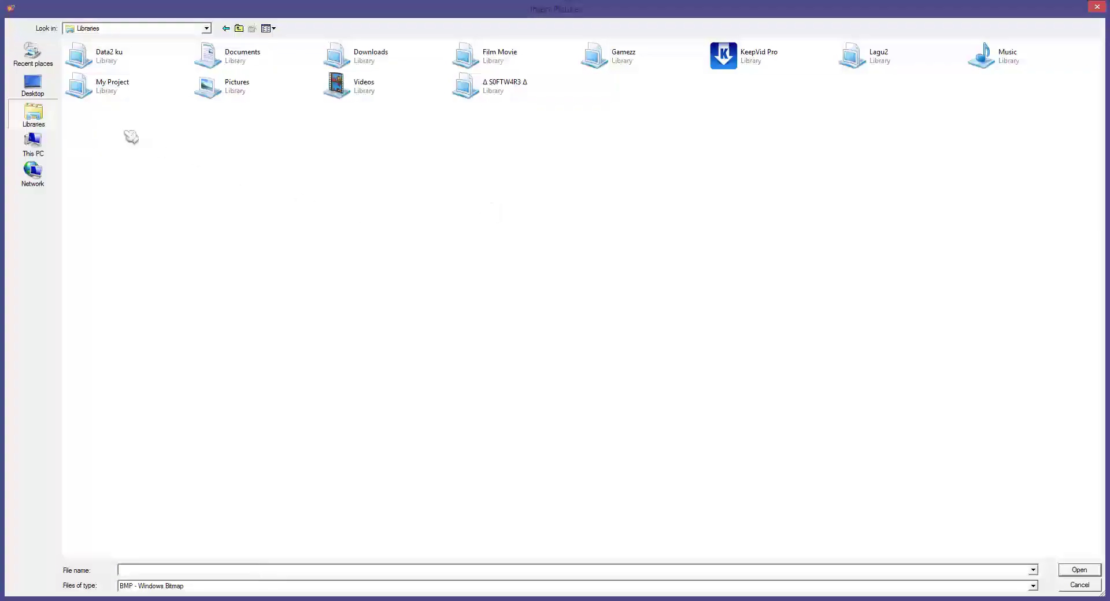
pyautogui.doubleClick(107, 64)
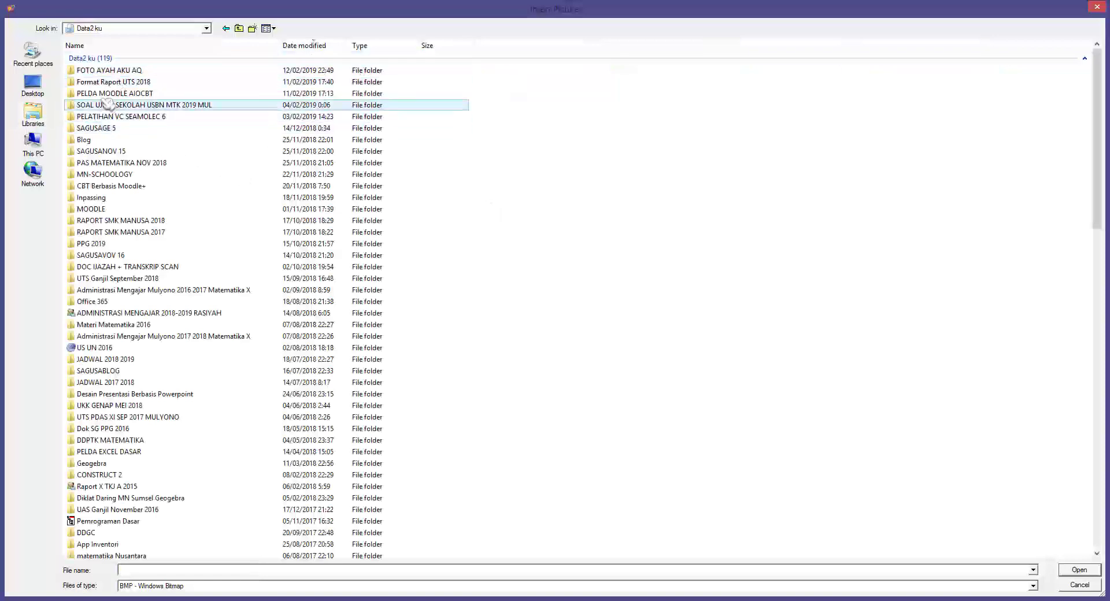
pyautogui.click(33, 113)
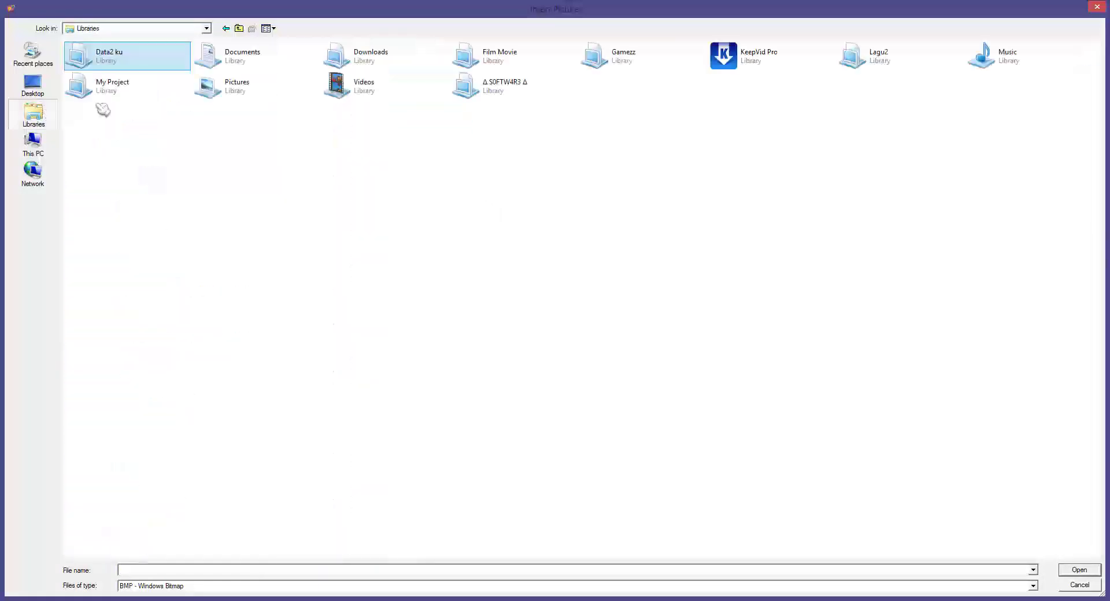
pyautogui.doubleClick(272, 67)
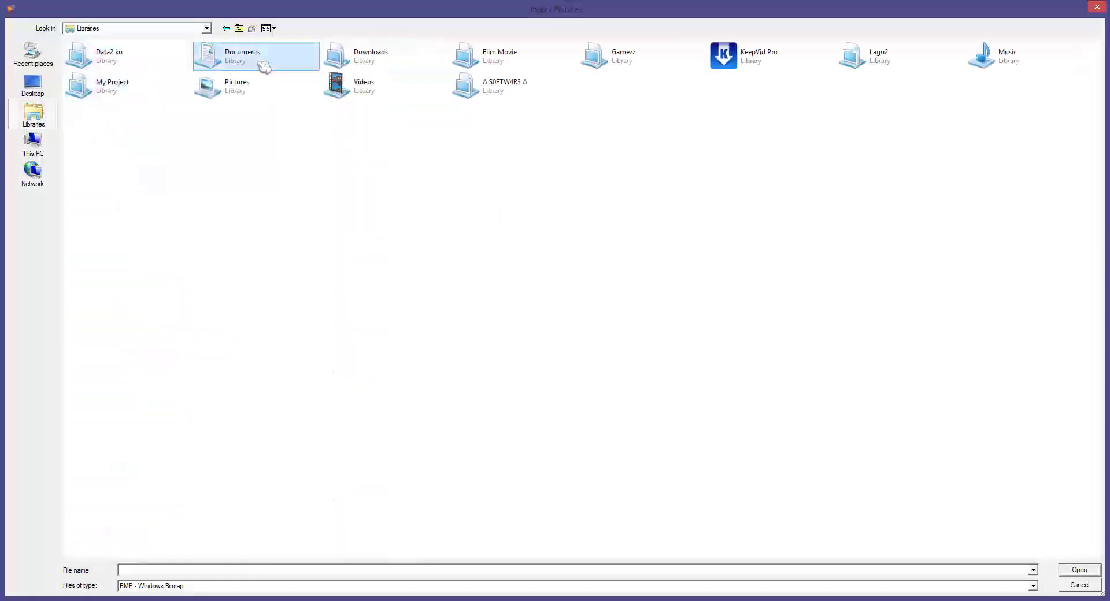
pyautogui.doubleClick(124, 71)
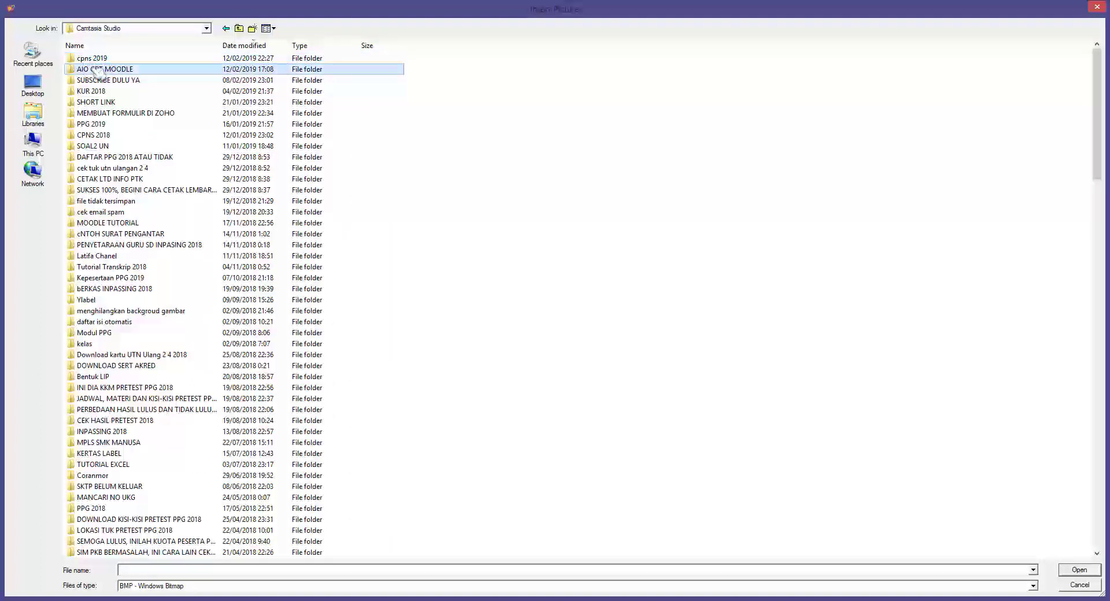
pyautogui.doubleClick(124, 70)
pyautogui.doubleClick(126, 72)
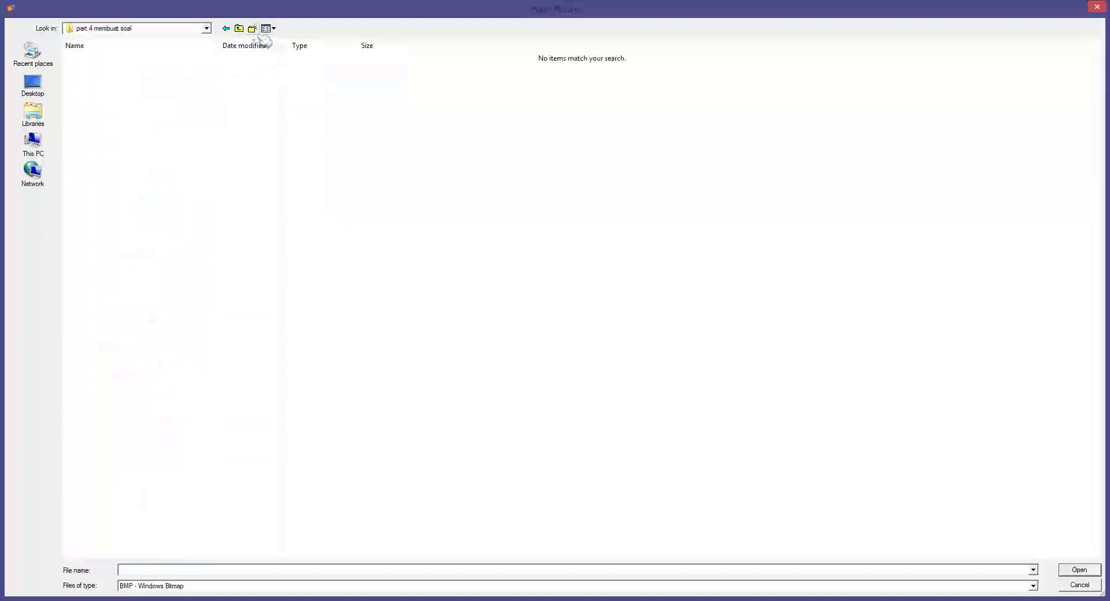
# Step: Show JPG - JPEG files and insert the picture "1 smk 2008.JPG" into the first question
pyautogui.click(227, 586)
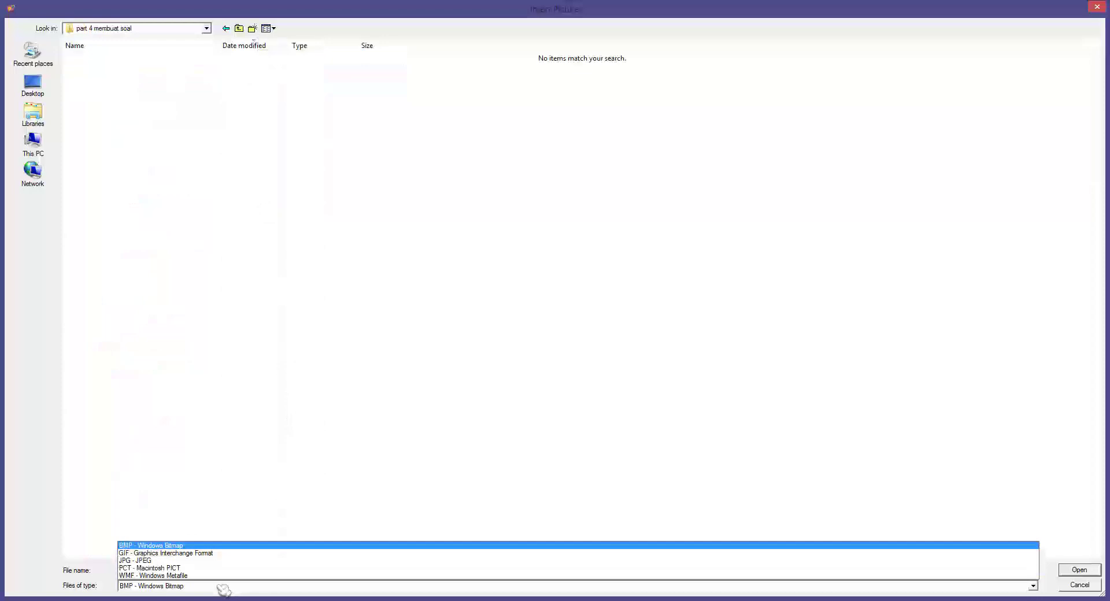
pyautogui.click(186, 561)
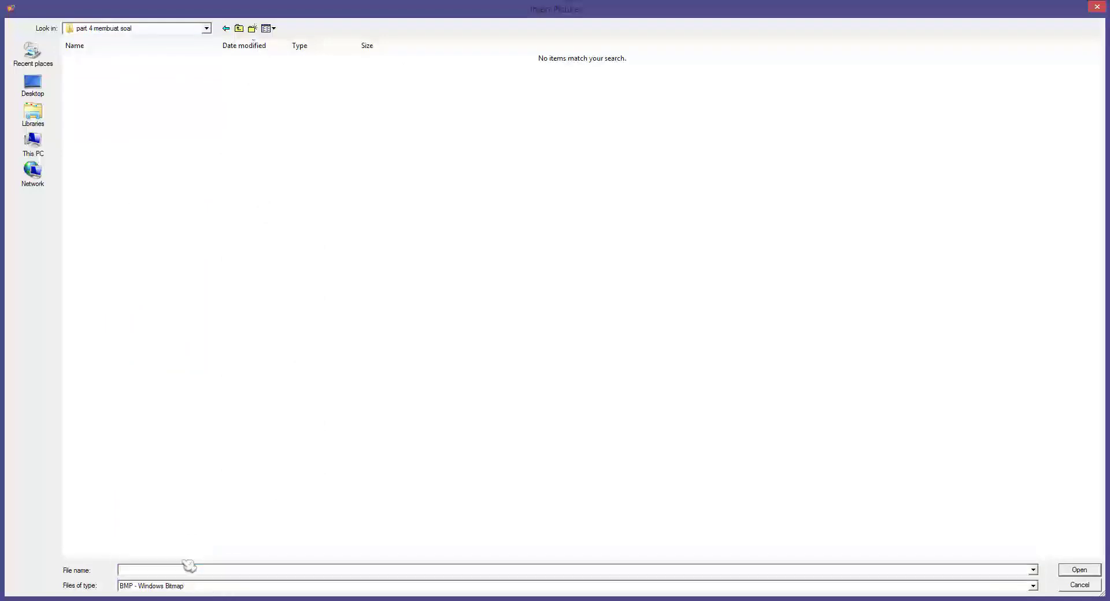
pyautogui.doubleClick(100, 80)
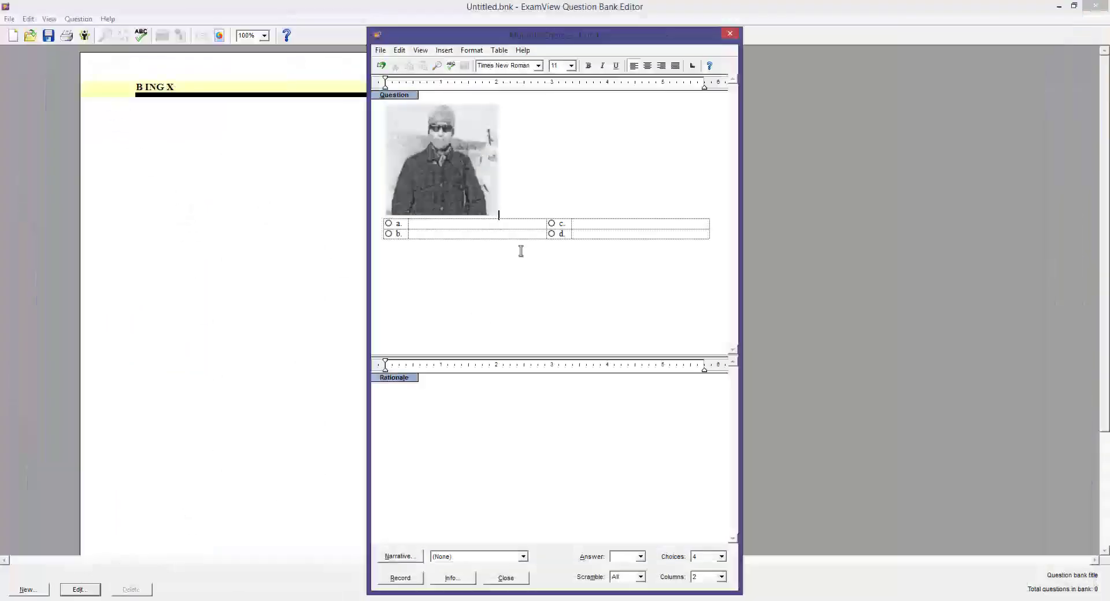
# Step: Fill answer choices a to d of the first question with "-", mark c as correct, and record the question
pyautogui.click(427, 224)
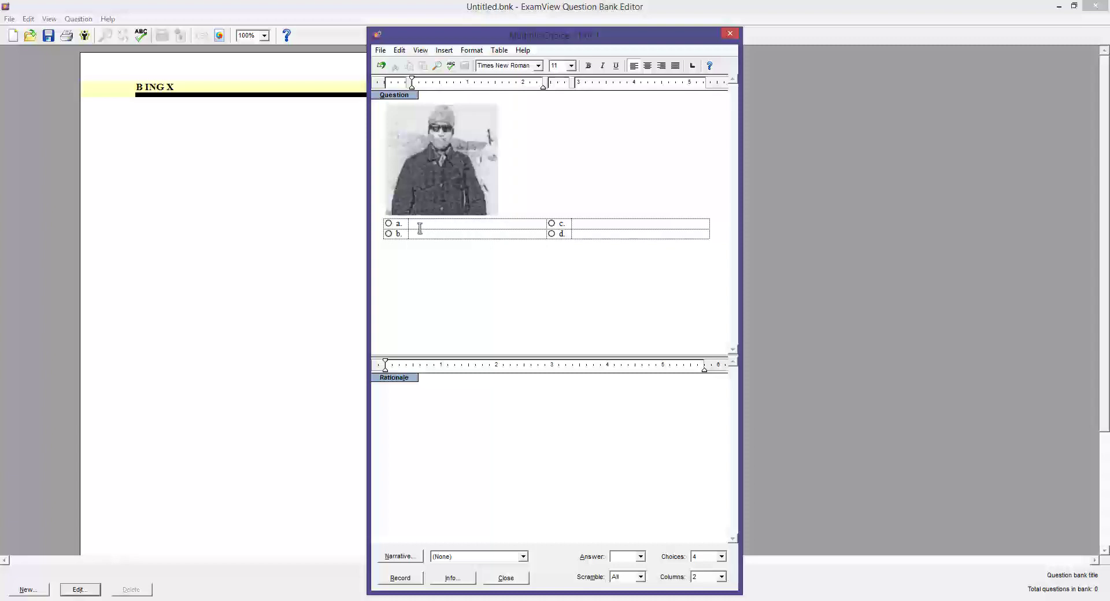
pyautogui.write('-')
pyautogui.click(594, 227)
pyautogui.write('-')
pyautogui.click(441, 225)
pyautogui.click(592, 225)
pyautogui.click(549, 191)
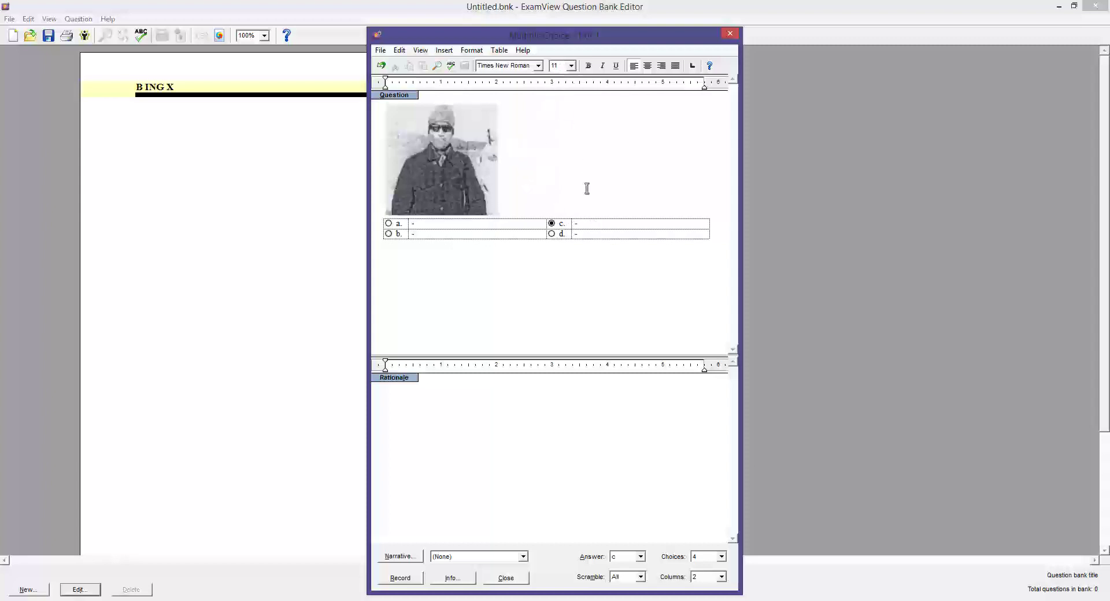
pyautogui.hotkey('shift', 'Left')
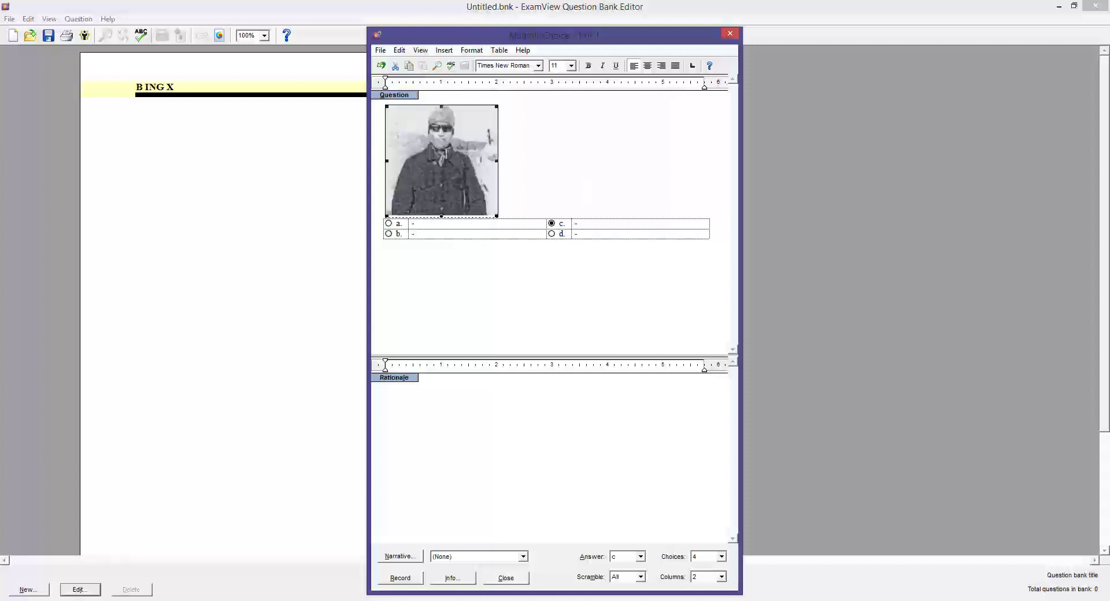
pyautogui.press('Right')
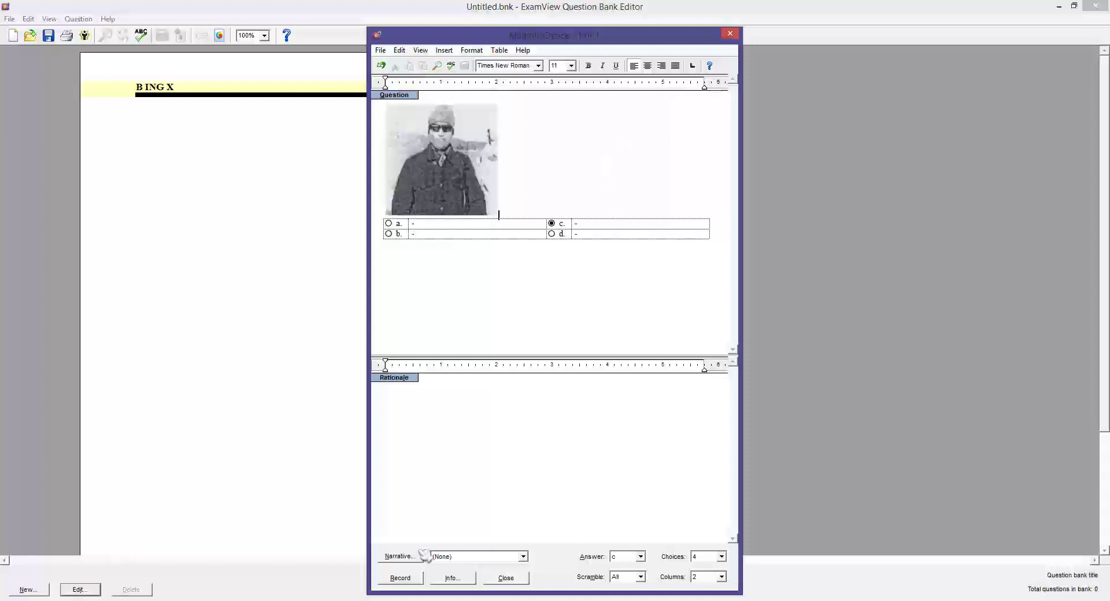
pyautogui.click(403, 579)
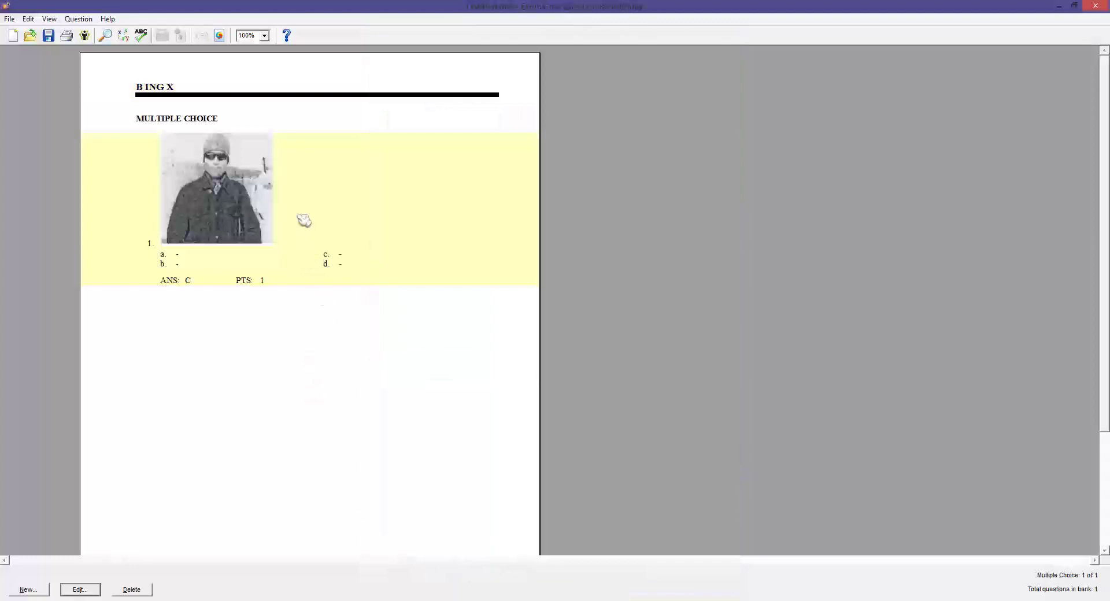
# Step: Create a second multiple choice question and insert the JPEG picture "2 smk 2008.JPG" into it
pyautogui.click(26, 589)
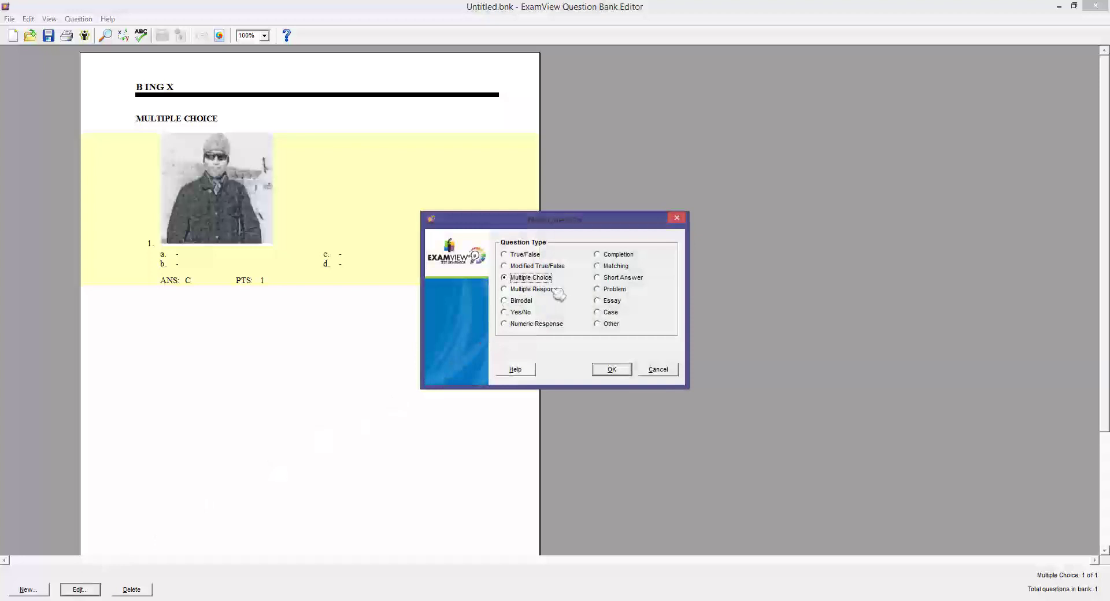
pyautogui.click(611, 370)
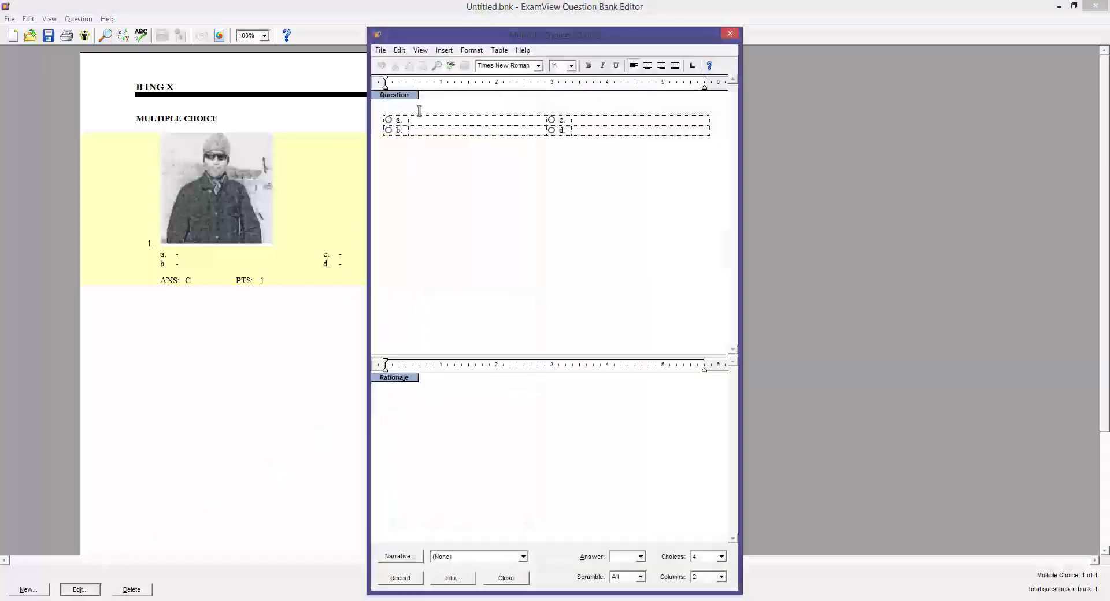
pyautogui.click(404, 52)
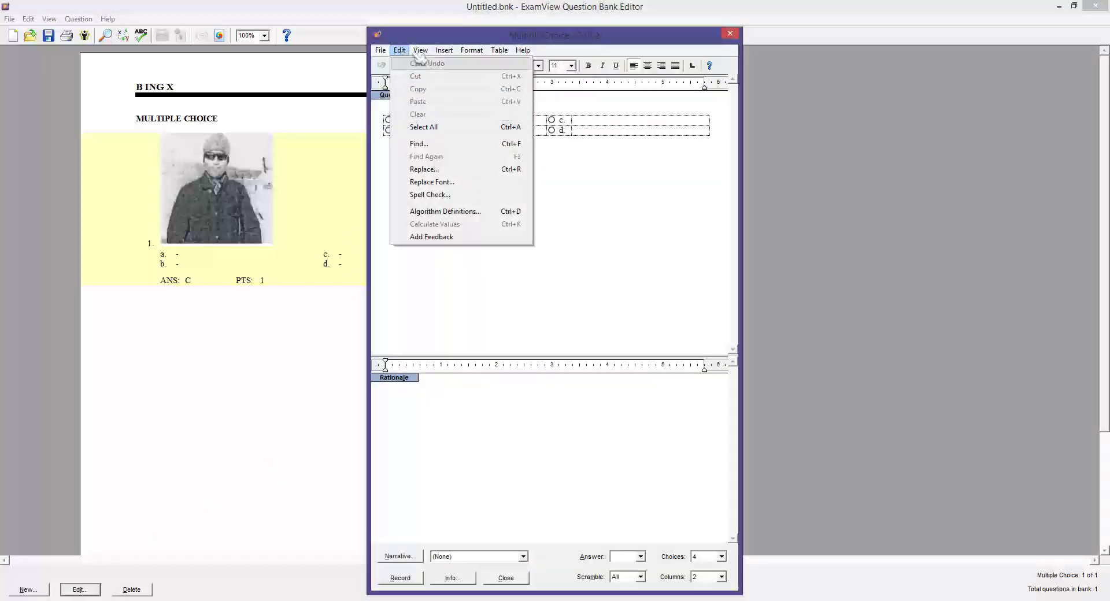
pyautogui.click(399, 51)
pyautogui.click(448, 52)
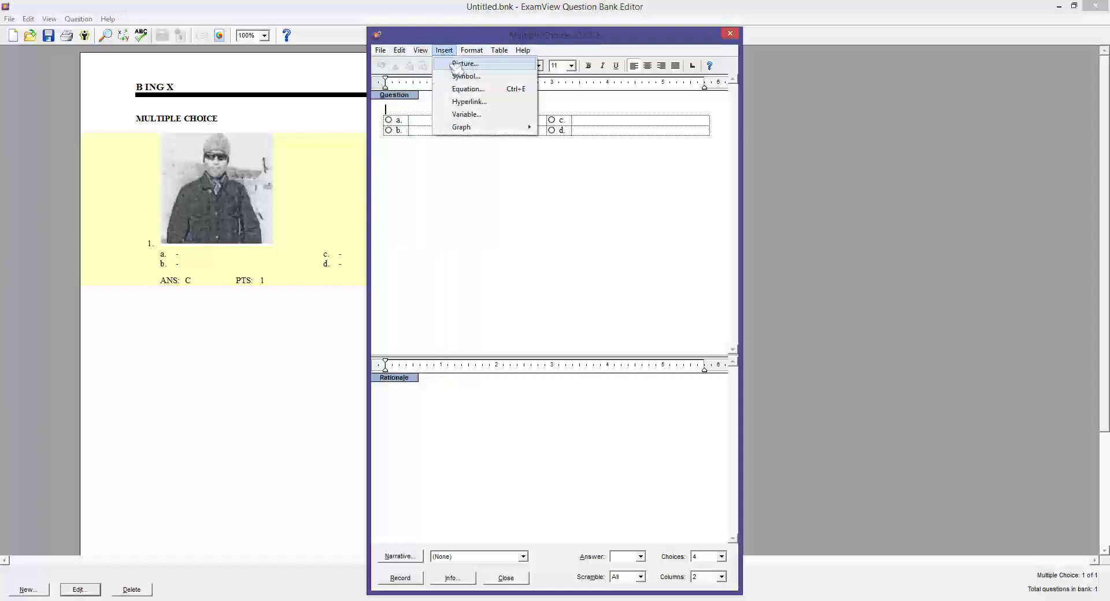
pyautogui.click(457, 65)
pyautogui.click(273, 586)
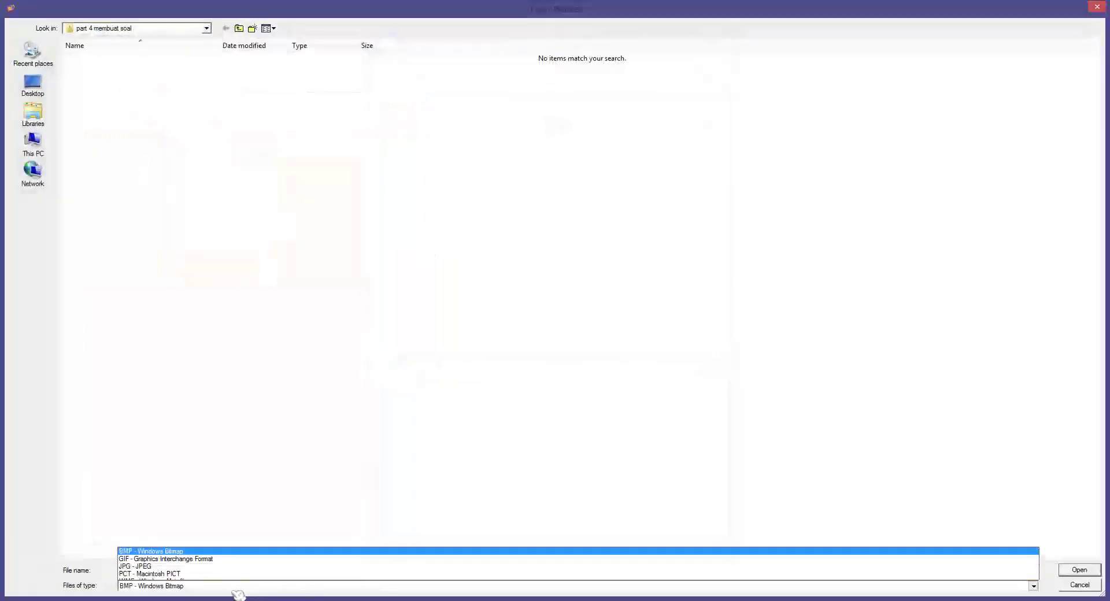
pyautogui.click(237, 564)
pyautogui.doubleClick(115, 70)
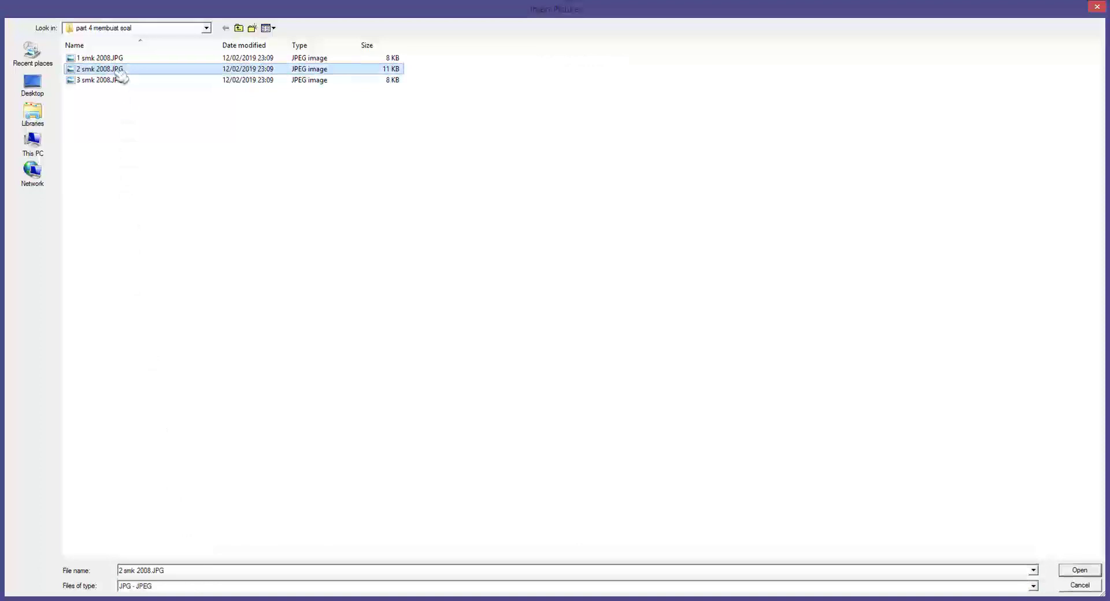
# Step: Enter "-" for choices a to d of the second question, set b as the answer, and record it
pyautogui.click(457, 226)
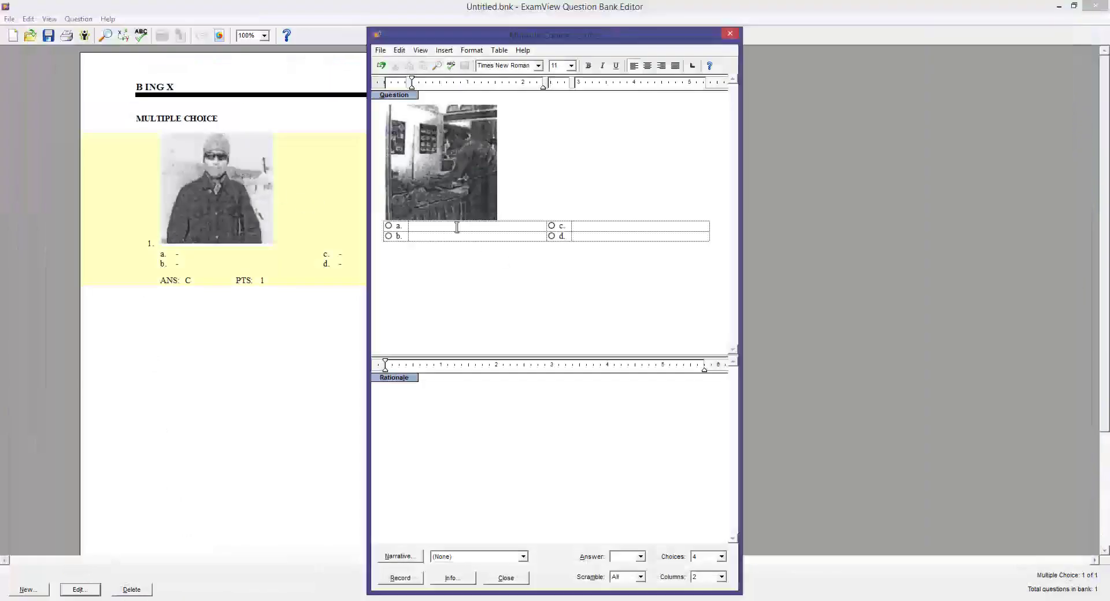
pyautogui.click(439, 237)
pyautogui.write('-')
pyautogui.click(584, 226)
pyautogui.write('-')
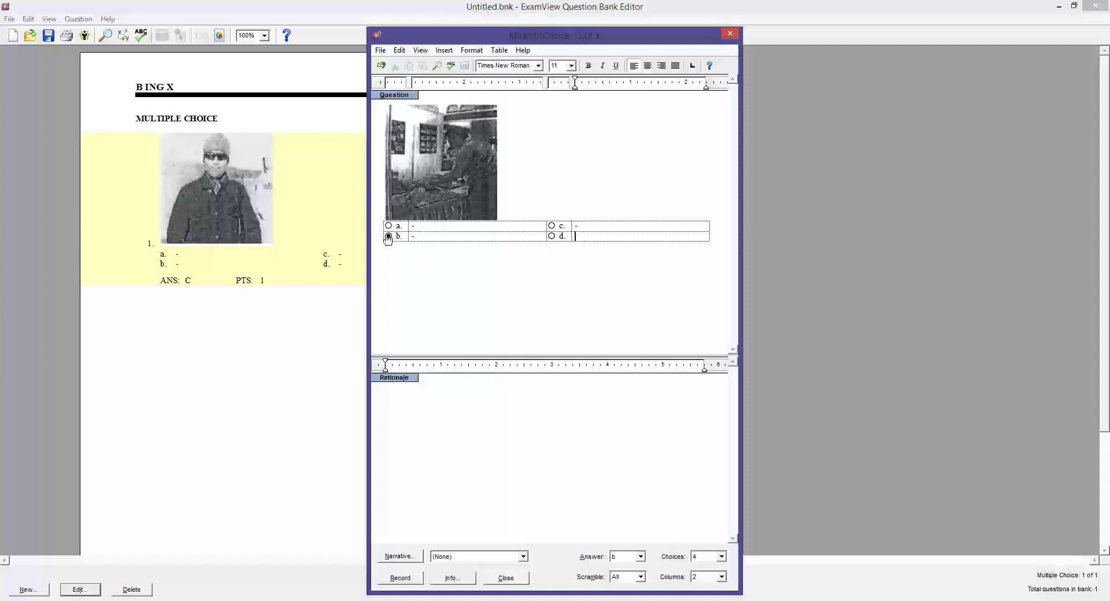
pyautogui.click(404, 580)
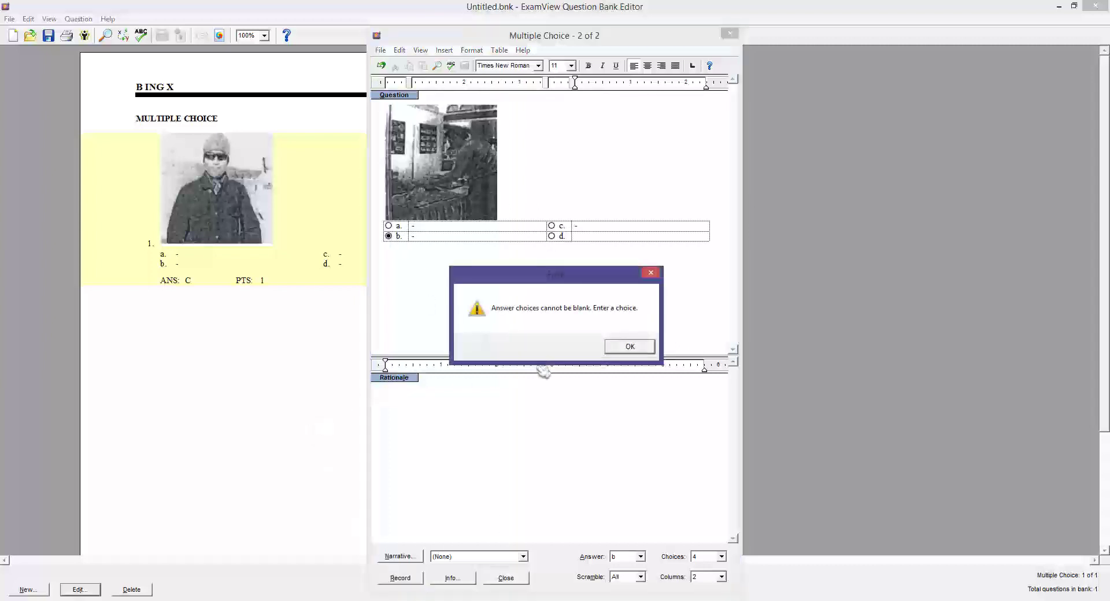
pyautogui.click(637, 349)
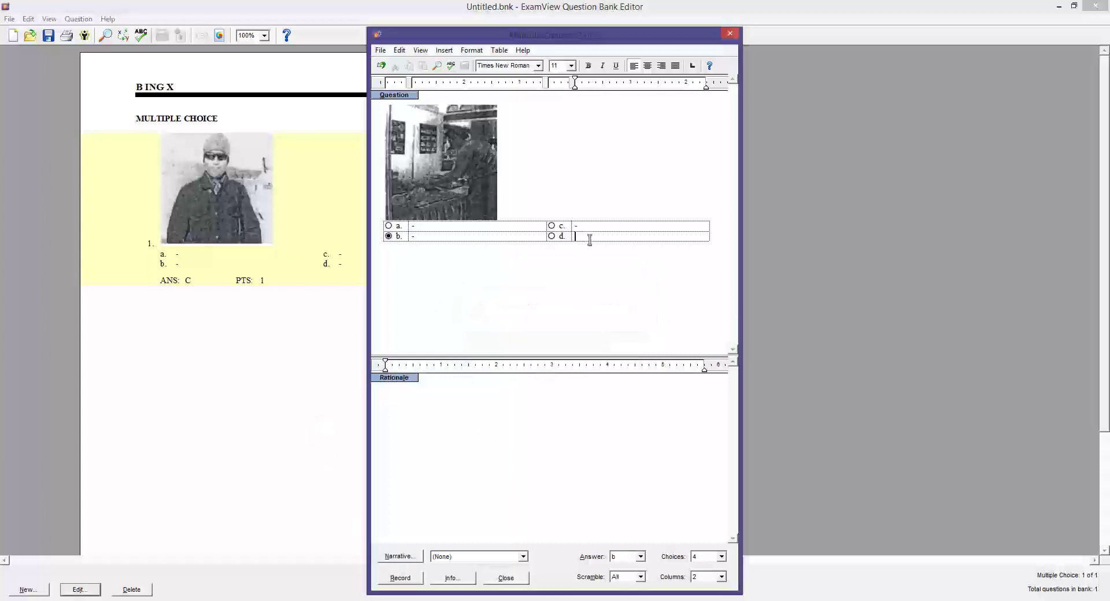
pyautogui.click(418, 579)
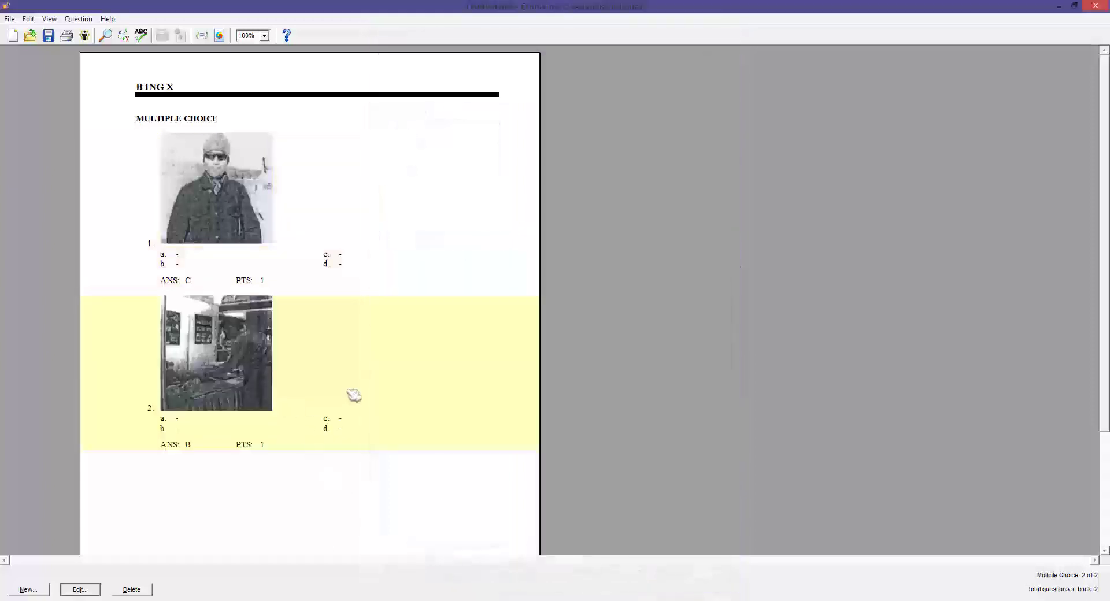
# Step: Add a third multiple choice question with the JPEG picture "3 smk 2008.JPG" as its content
pyautogui.click(42, 589)
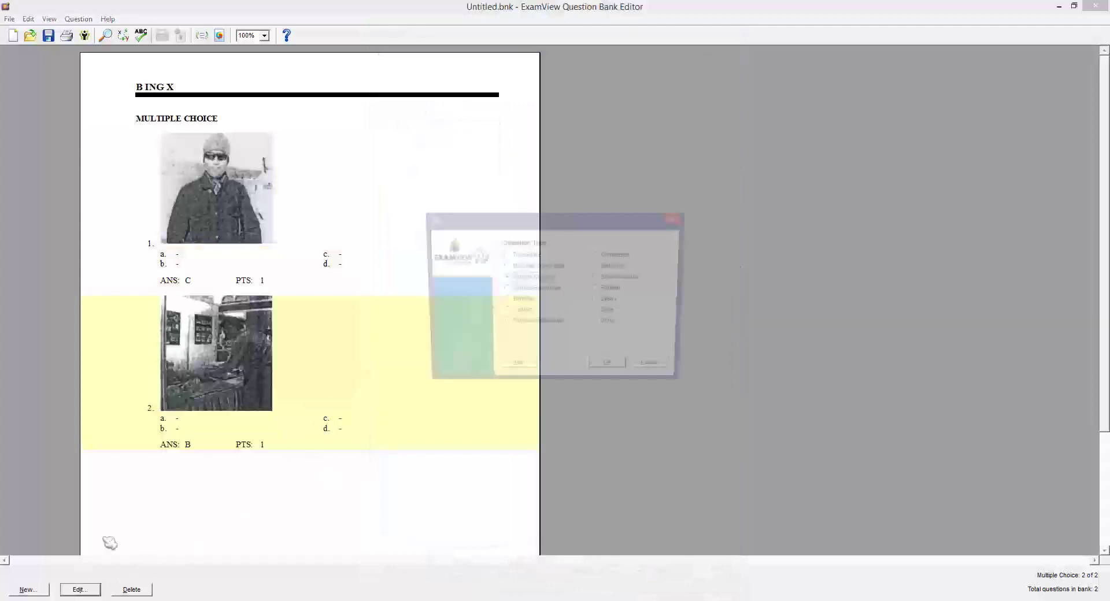
pyautogui.click(610, 370)
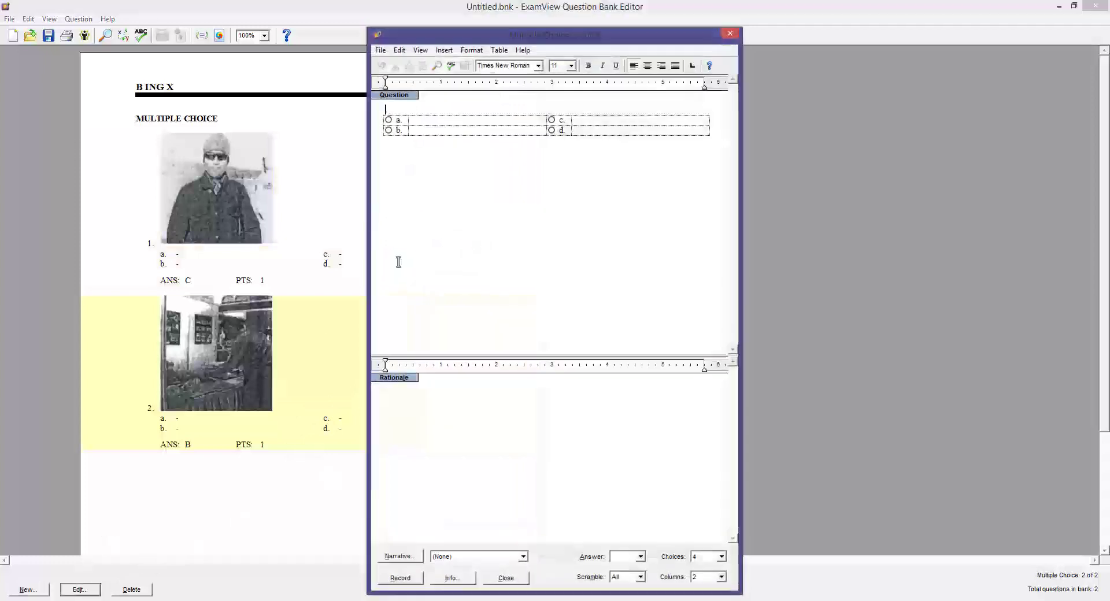
pyautogui.click(444, 51)
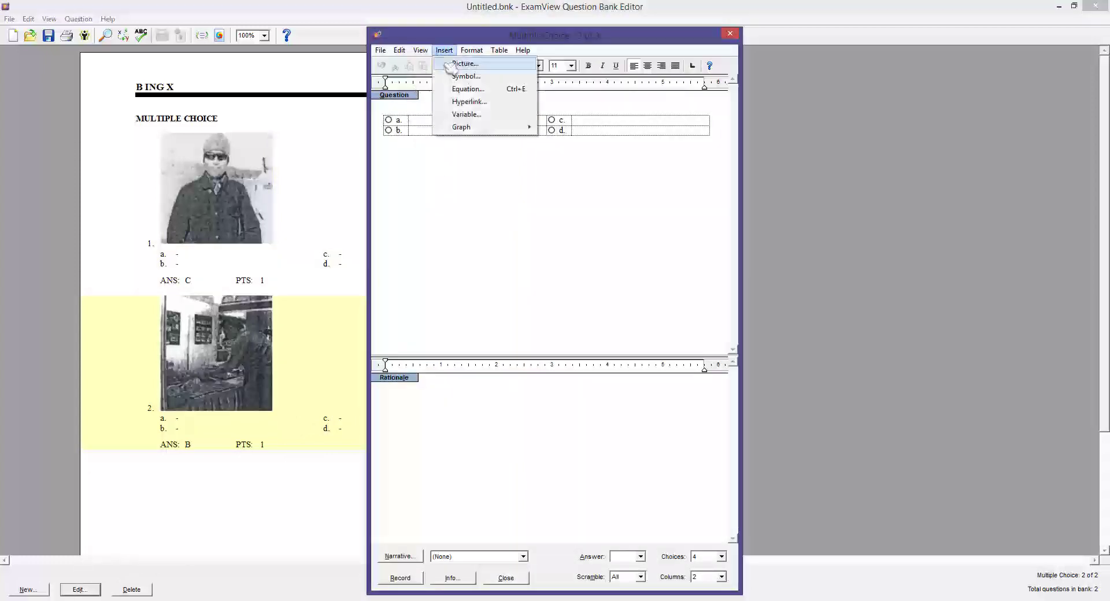
pyautogui.click(456, 62)
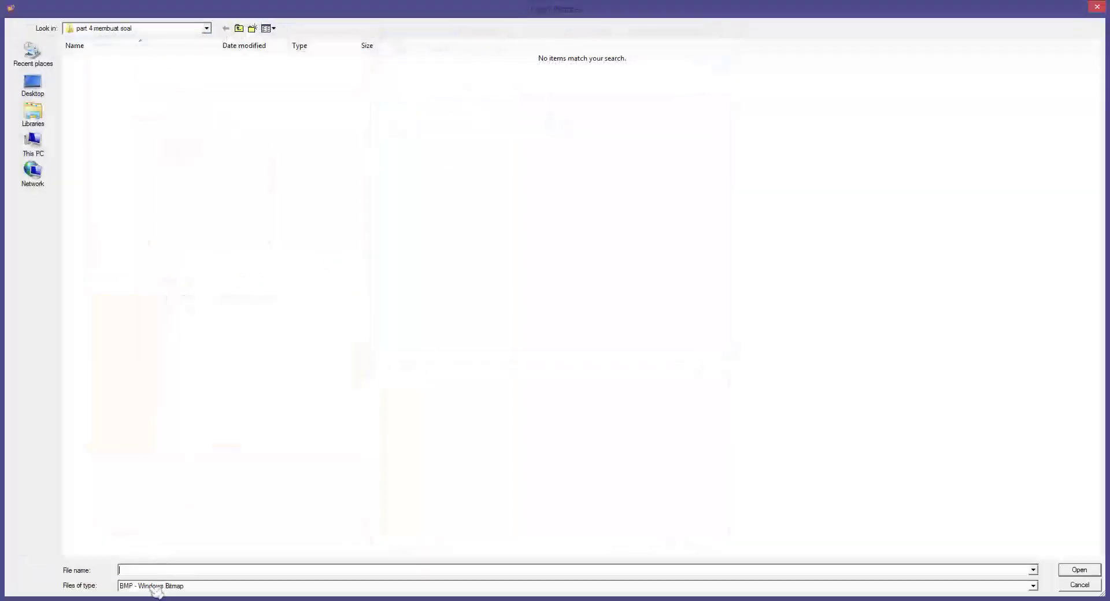
pyautogui.click(156, 587)
pyautogui.click(157, 564)
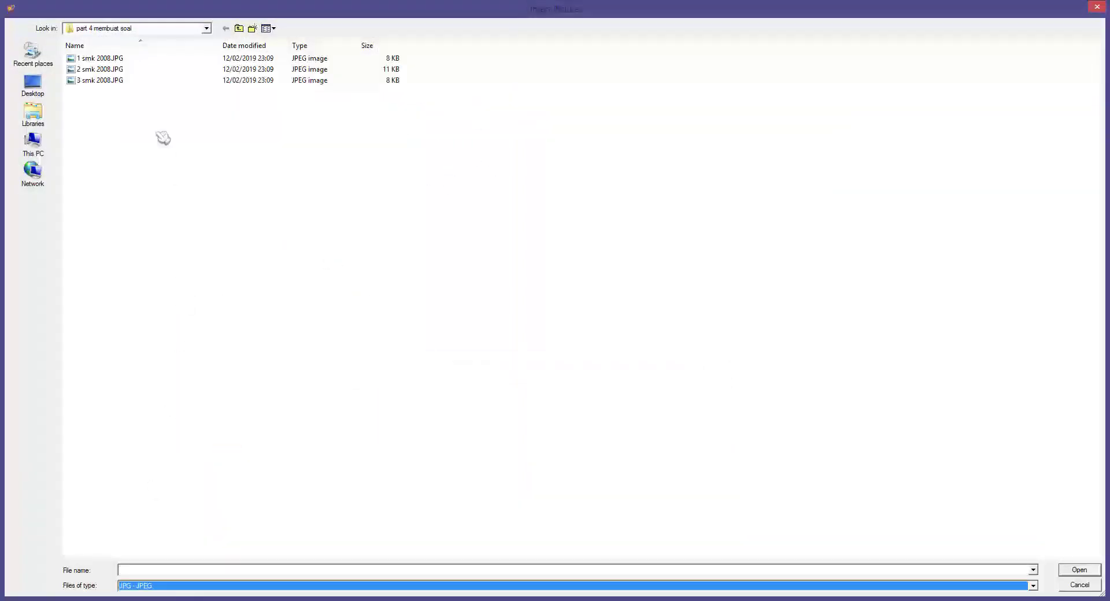
pyautogui.doubleClick(123, 81)
# Step: Complete the third question with "-" in all four choices and d as the correct answer, and record it
pyautogui.click(431, 192)
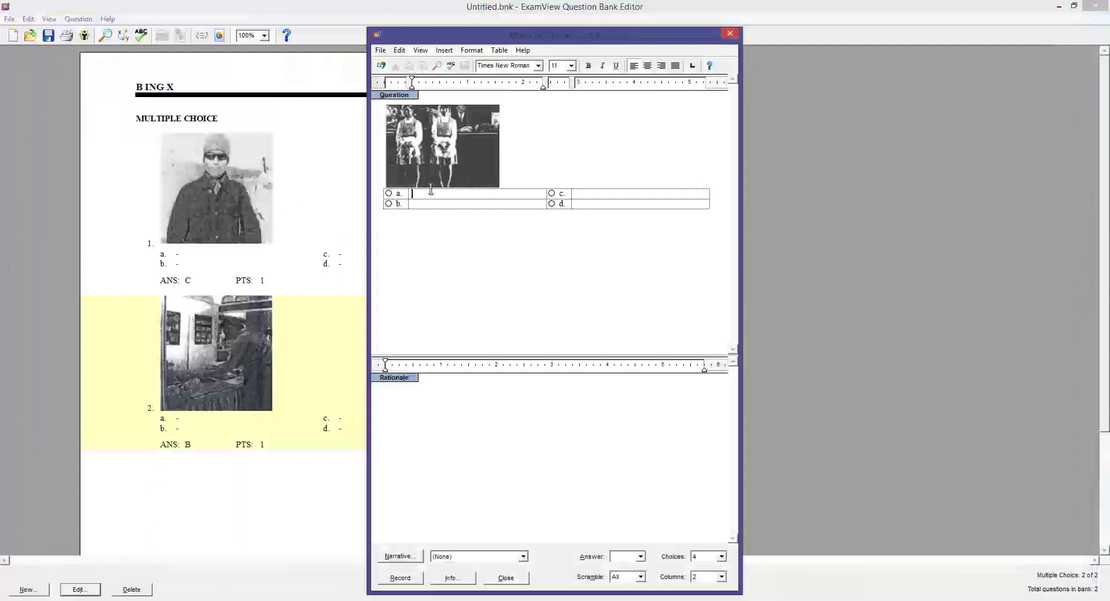
pyautogui.click(594, 204)
pyautogui.write('-')
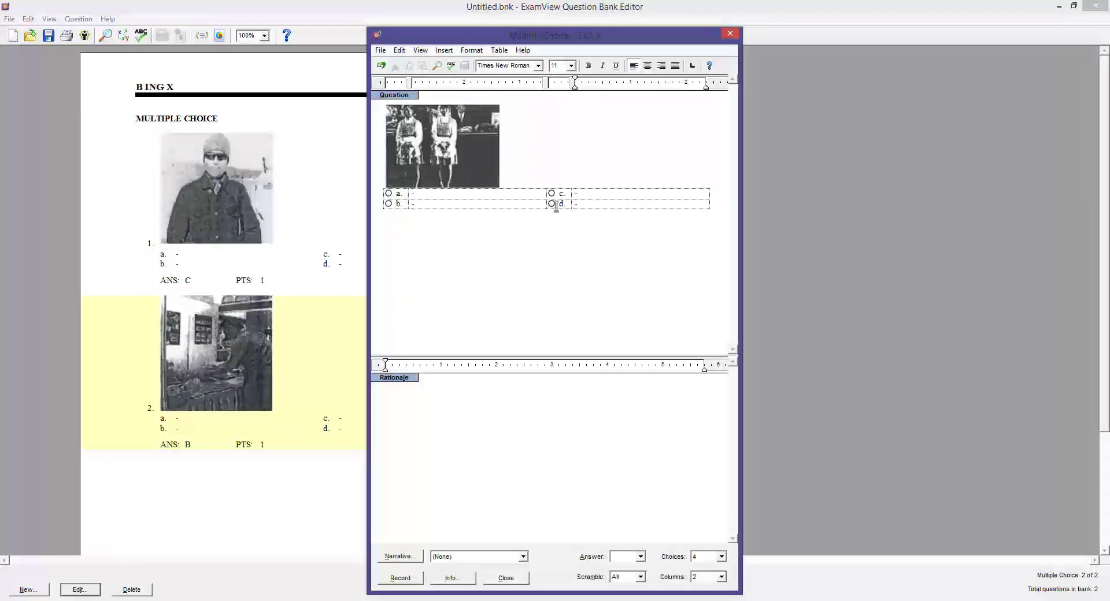
pyautogui.click(402, 582)
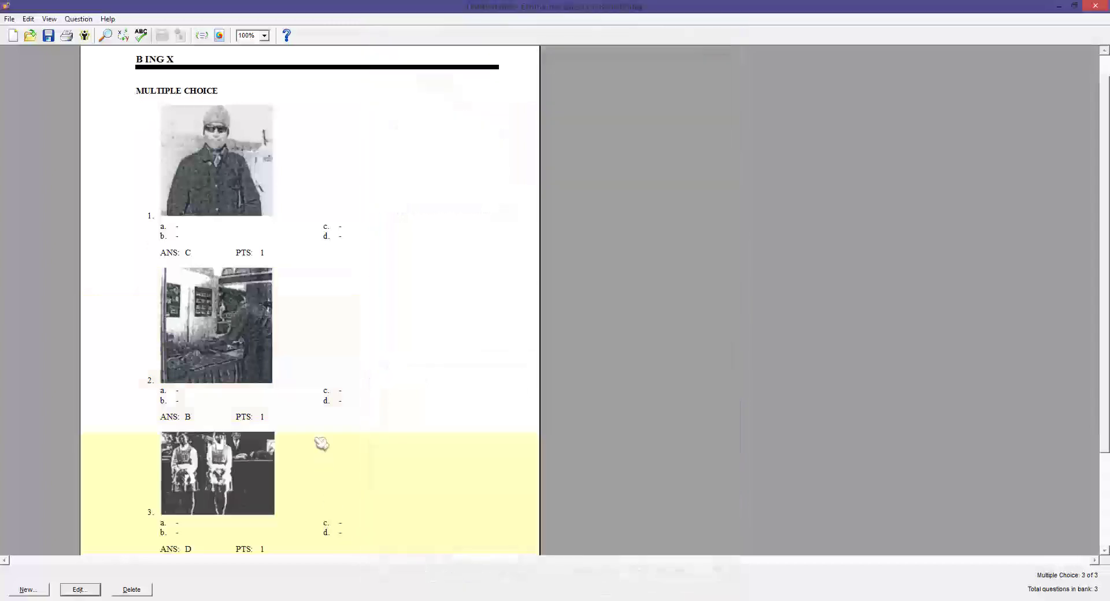
pyautogui.click(317, 349)
pyautogui.click(286, 216)
pyautogui.click(273, 437)
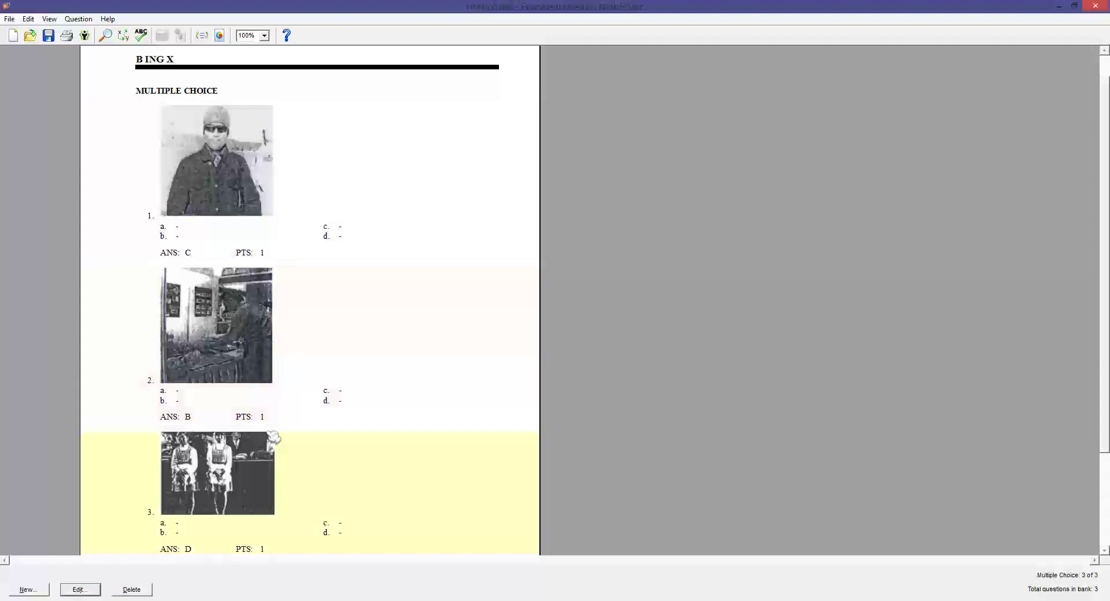
pyautogui.click(274, 347)
pyautogui.click(270, 169)
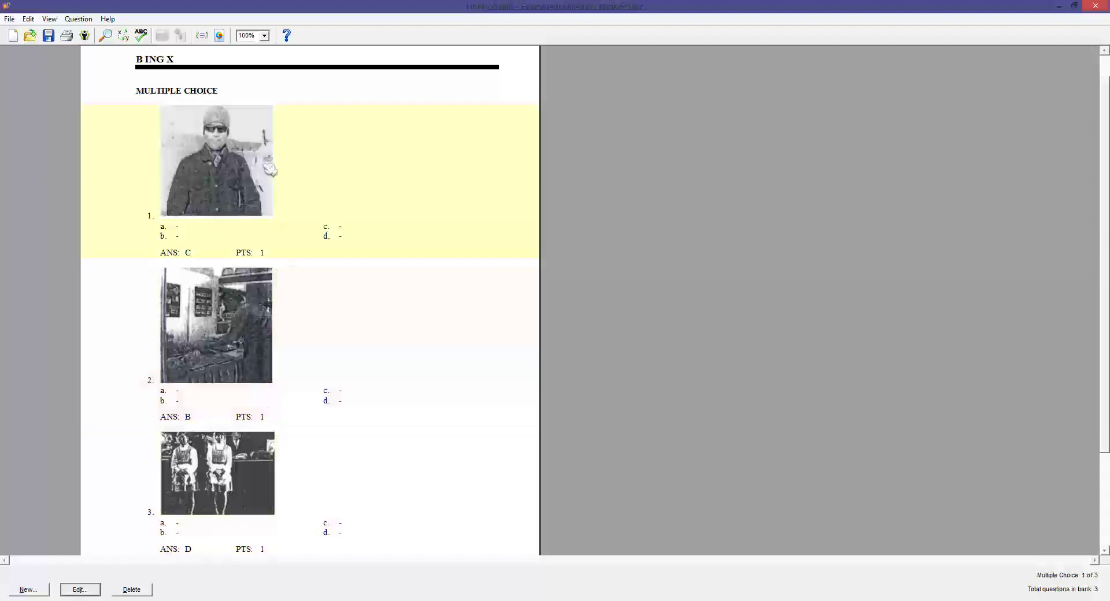
# Step: Save the question bank as "B ING X" in the library folder AIO CBT MOODLE > part 4 membuat soal
pyautogui.hotkey('ctrl', 's')
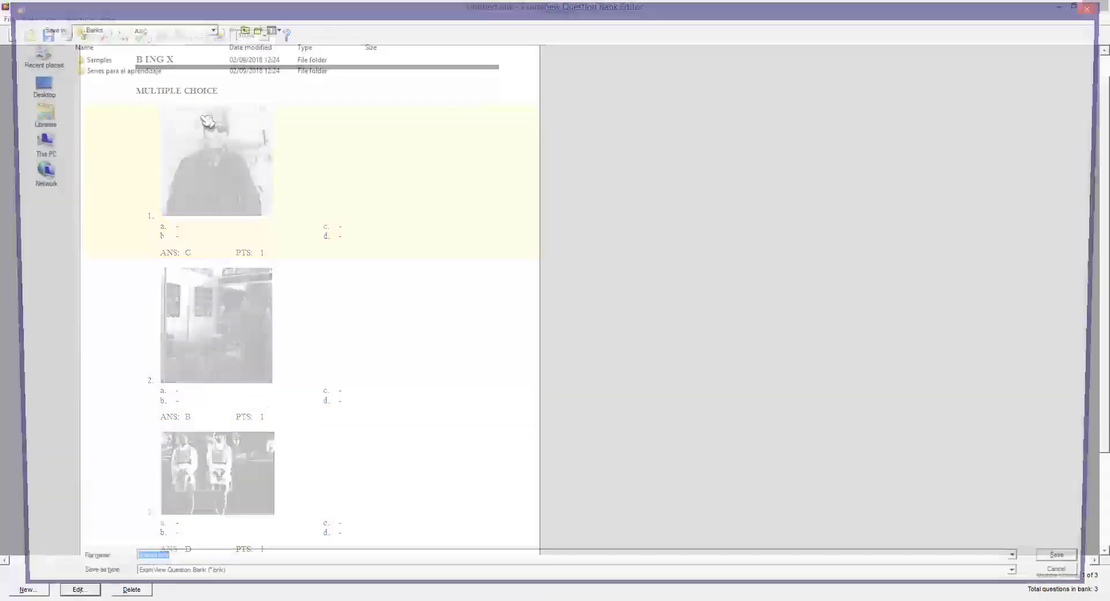
pyautogui.click(47, 116)
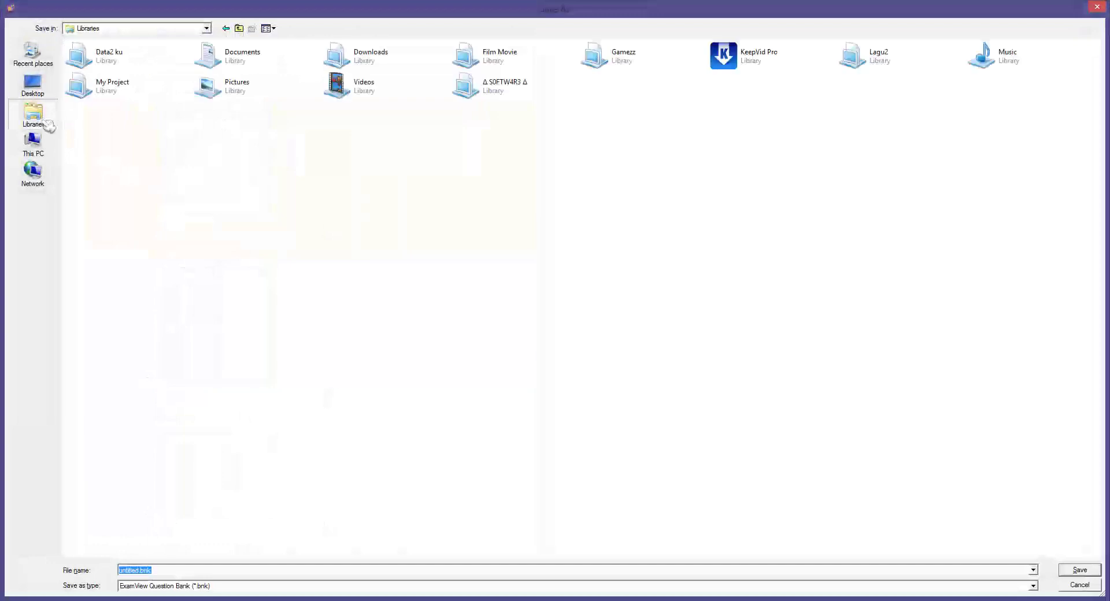
pyautogui.doubleClick(240, 67)
pyautogui.doubleClick(102, 69)
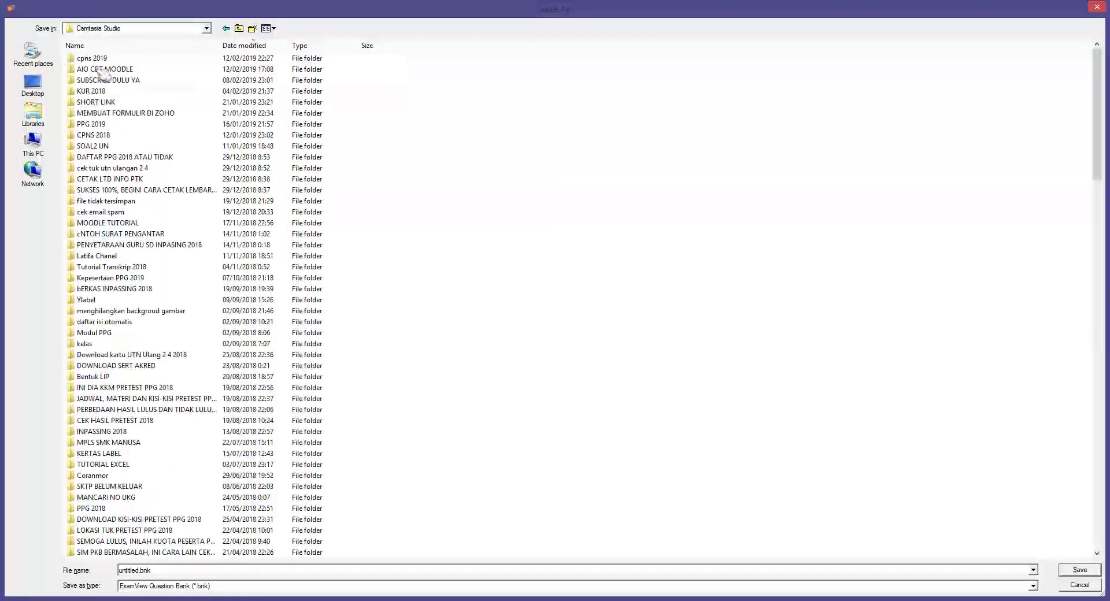
pyautogui.doubleClick(102, 69)
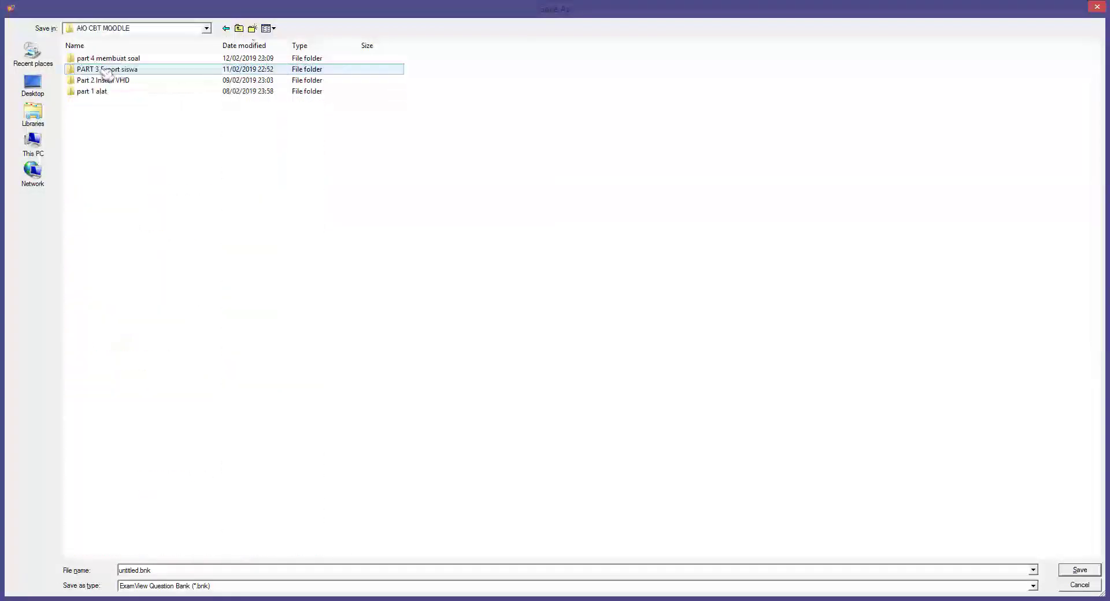
pyautogui.doubleClick(103, 59)
pyautogui.doubleClick(168, 570)
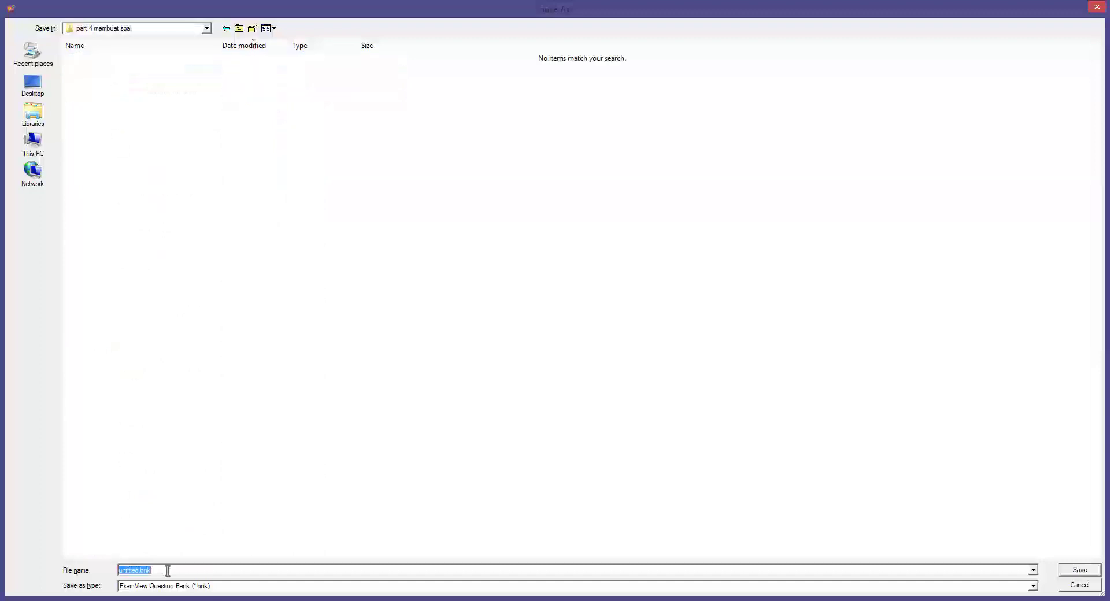
pyautogui.write('B ING X')
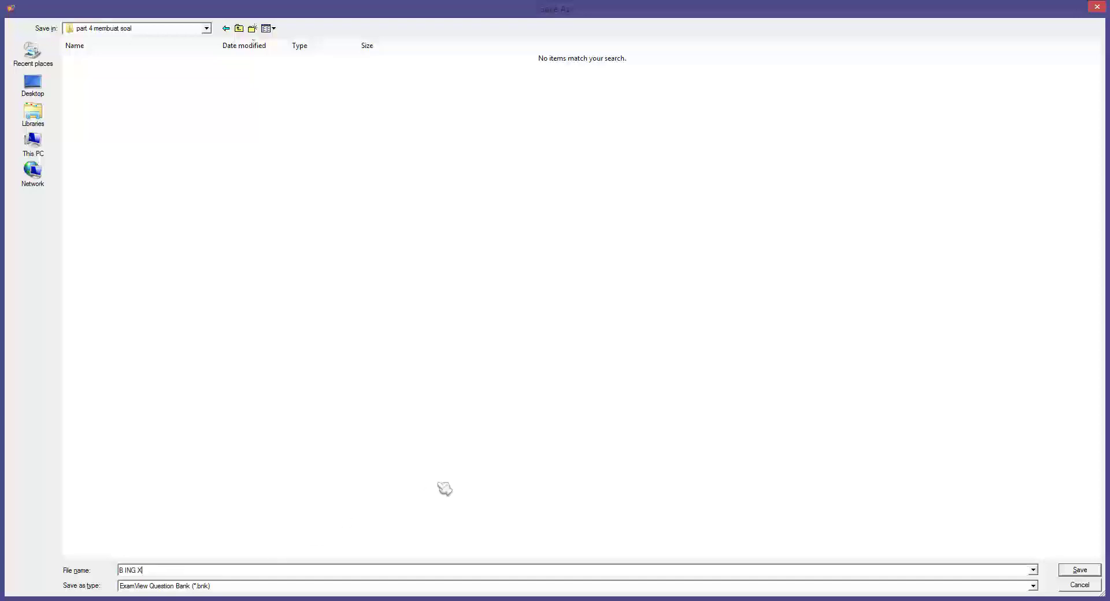
pyautogui.click(1079, 570)
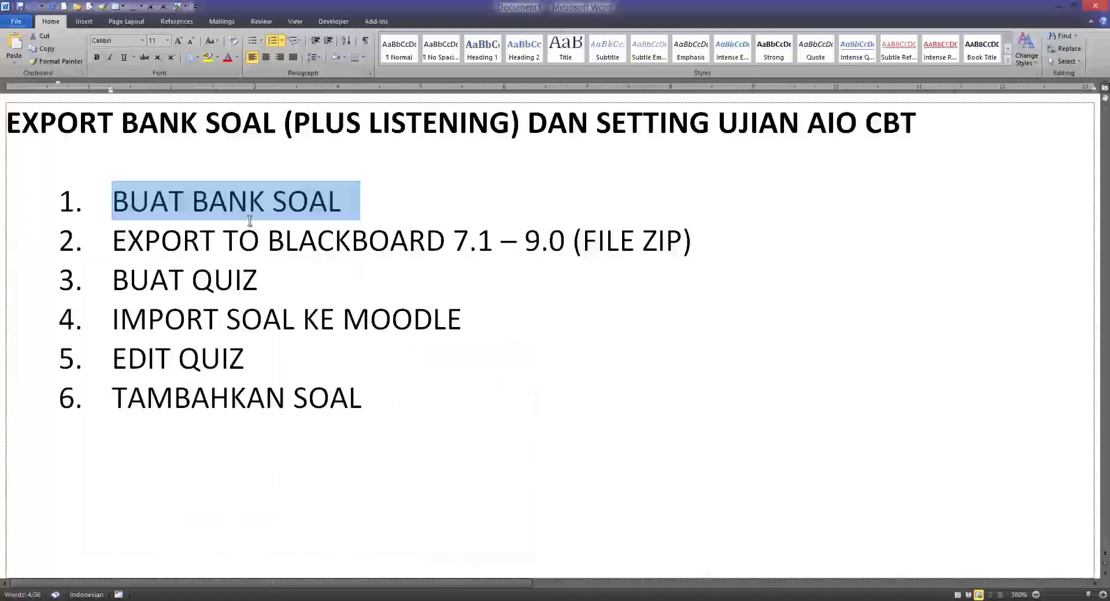
# Step: Switch to the Word outline and highlight the item "EXPORT TO BLACKBOARD 7.1 – 9.0"
pyautogui.click(227, 202)
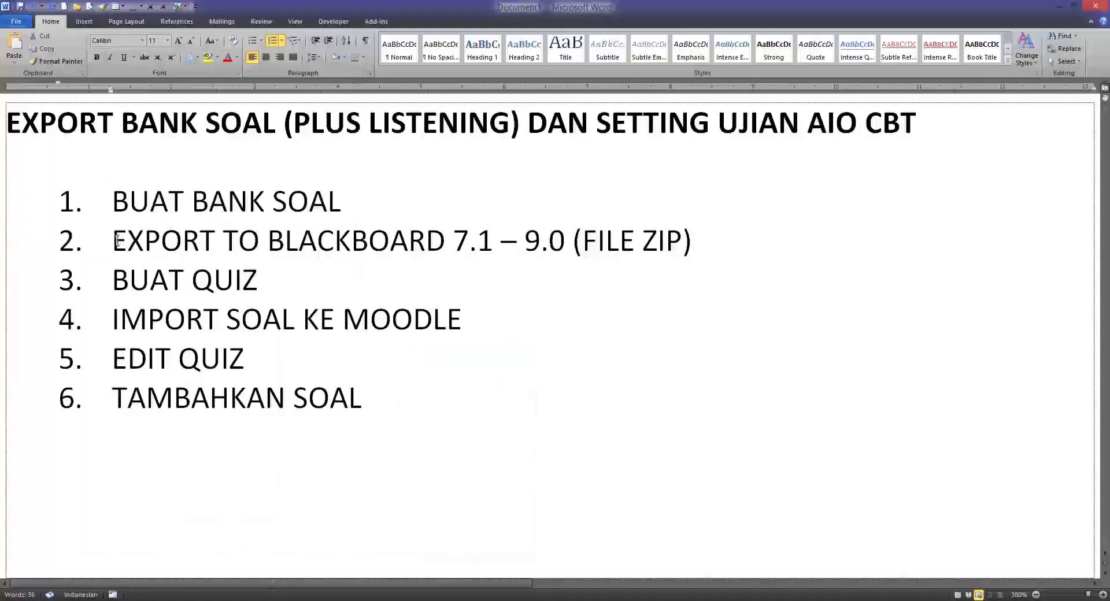
pyautogui.moveTo(113, 241); pyautogui.dragTo(573, 241)
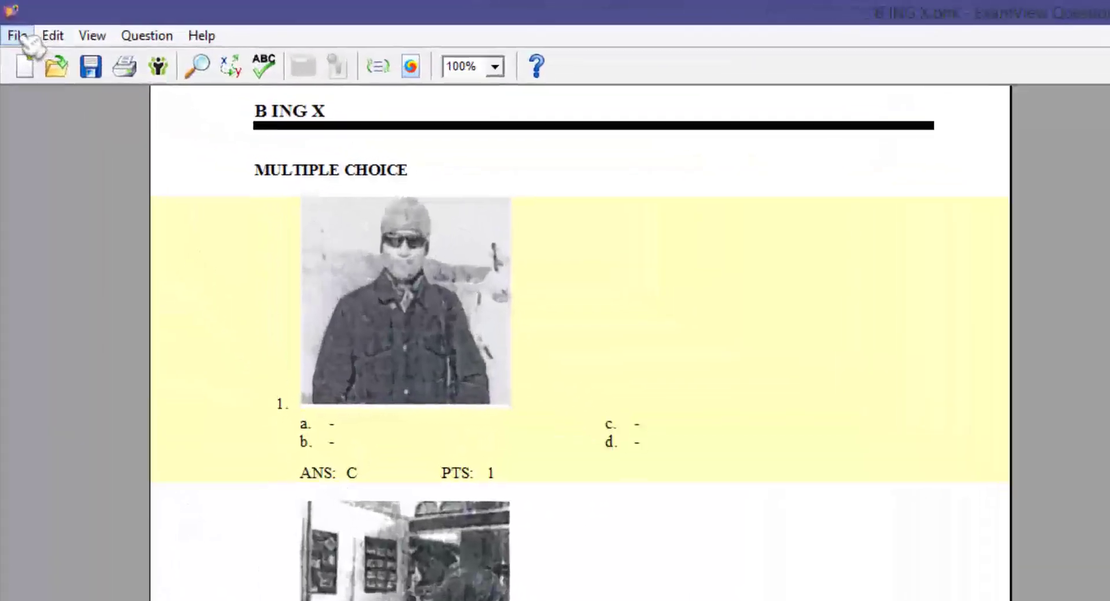
# Step: Switch to ExamView and export the question bank in Blackboard 7.1-9.0 format under the file name "B ING X" in the part 4 membuat soal folder
pyautogui.click(17, 36)
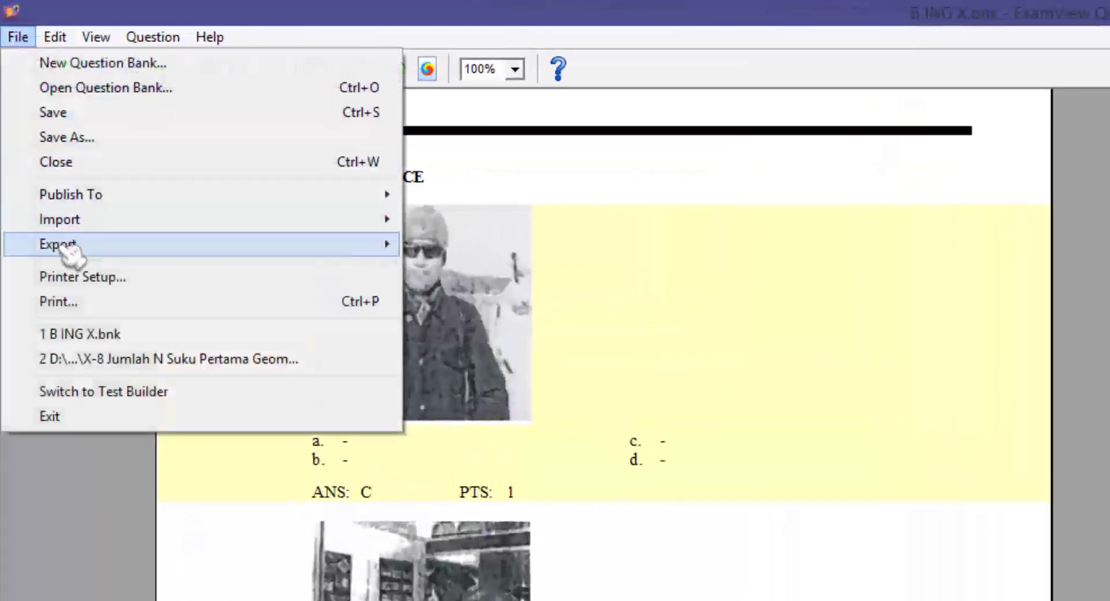
pyautogui.moveTo(70, 249)
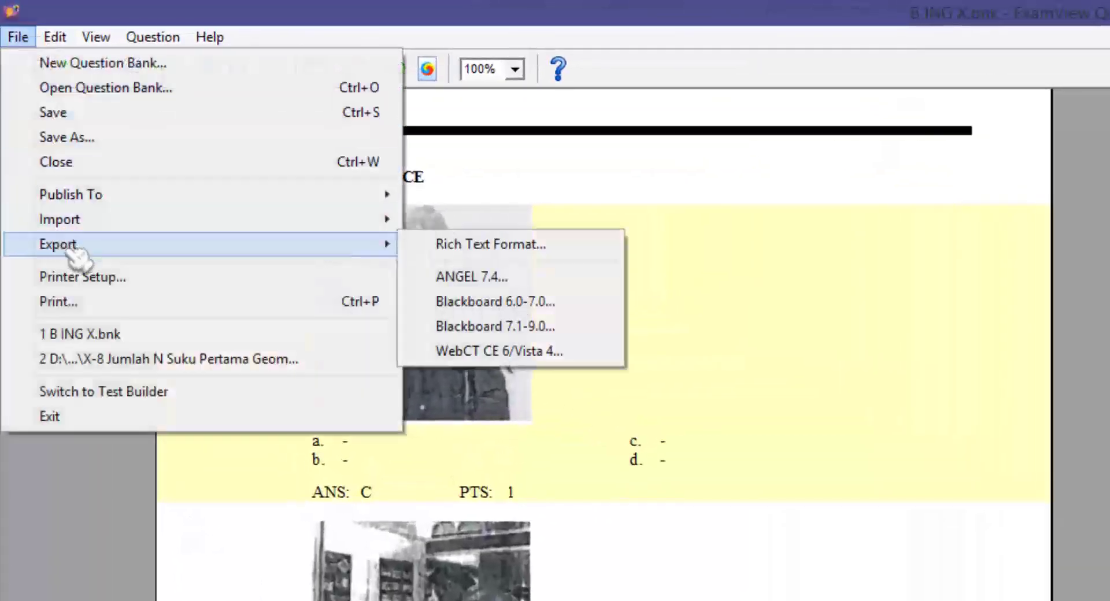
pyautogui.click(581, 327)
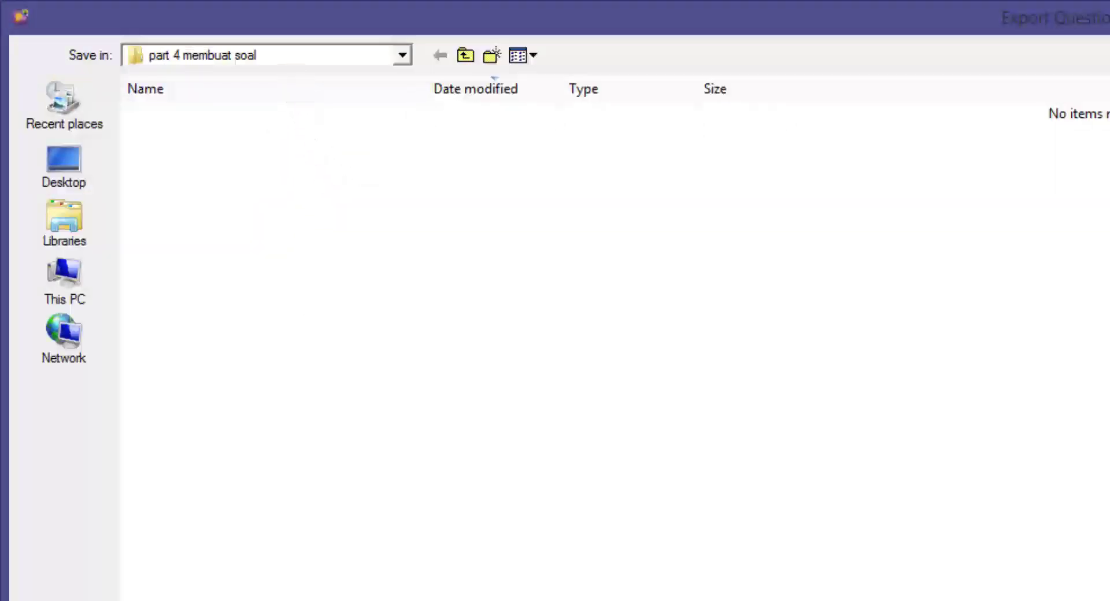
pyautogui.write('B ING')
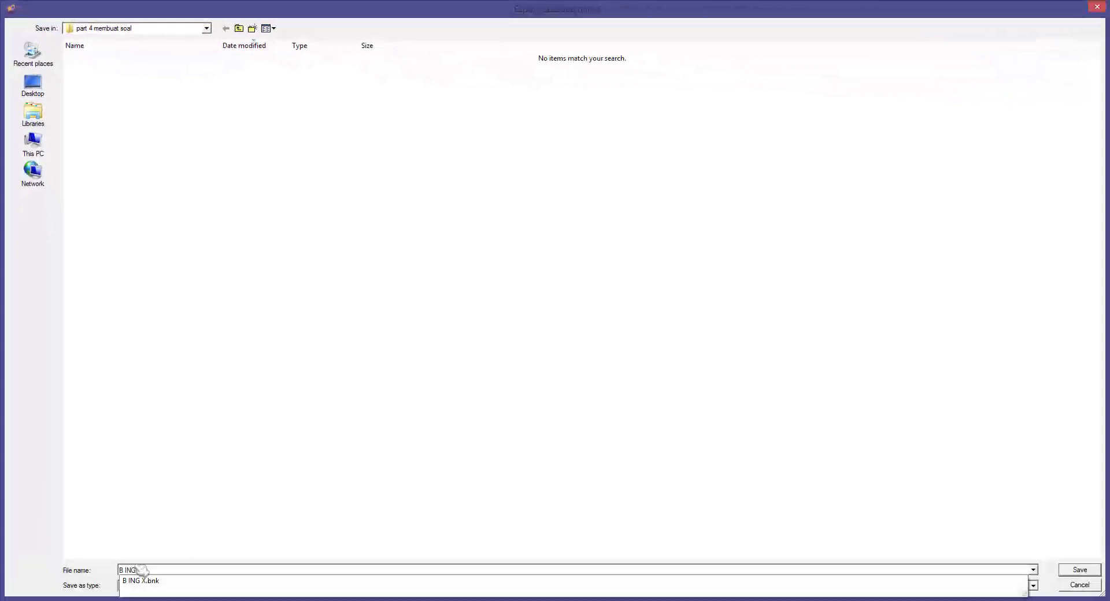
pyautogui.write(' X')
pyautogui.moveTo(155, 571); pyautogui.dragTo(100, 571)
pyautogui.hotkey('ctrl', 'c')
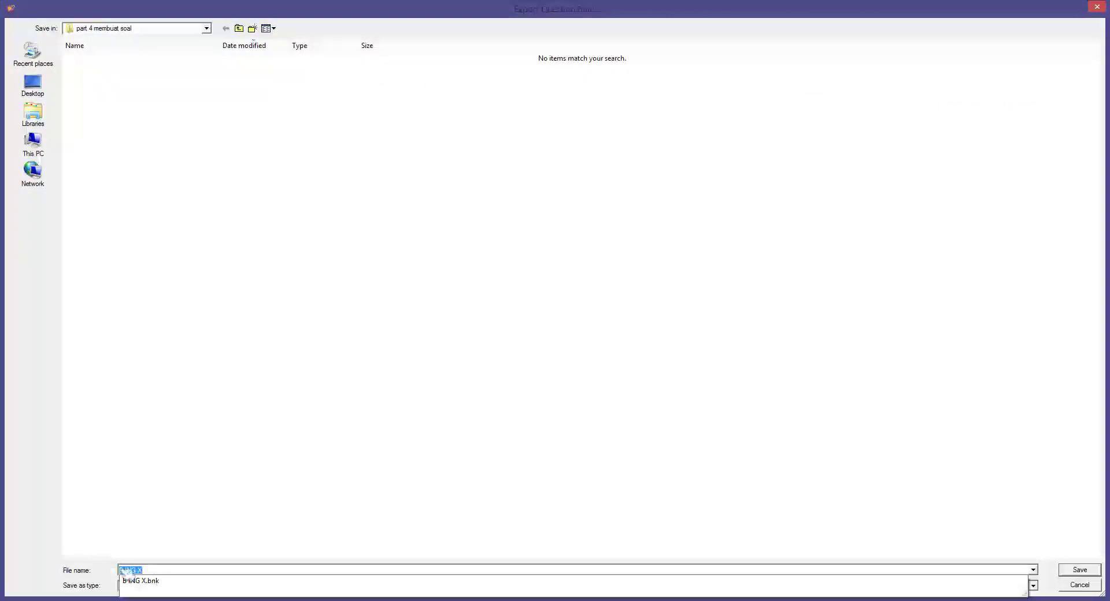
pyautogui.click(1079, 570)
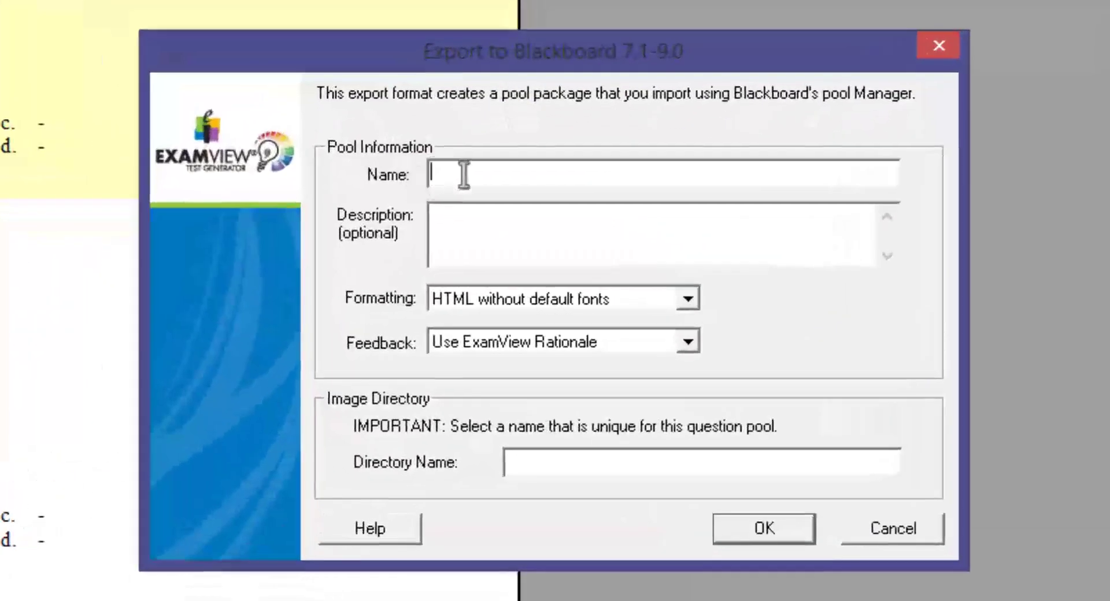
# Step: Enter "B ING X" as both the pool name and the image directory name, and complete the Blackboard export
pyautogui.write('B ING X')
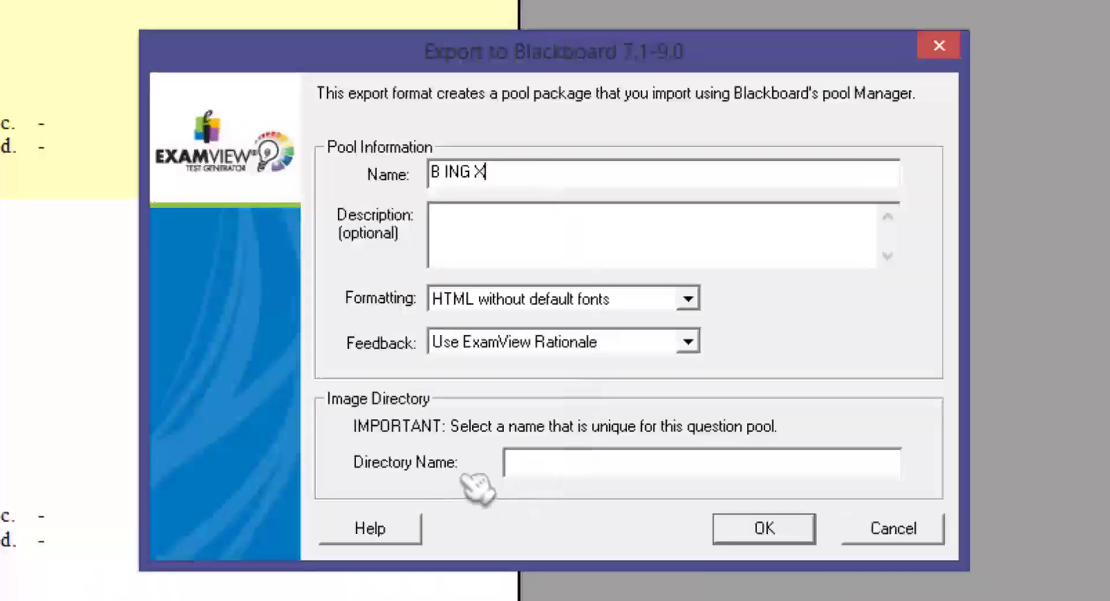
pyautogui.click(544, 461)
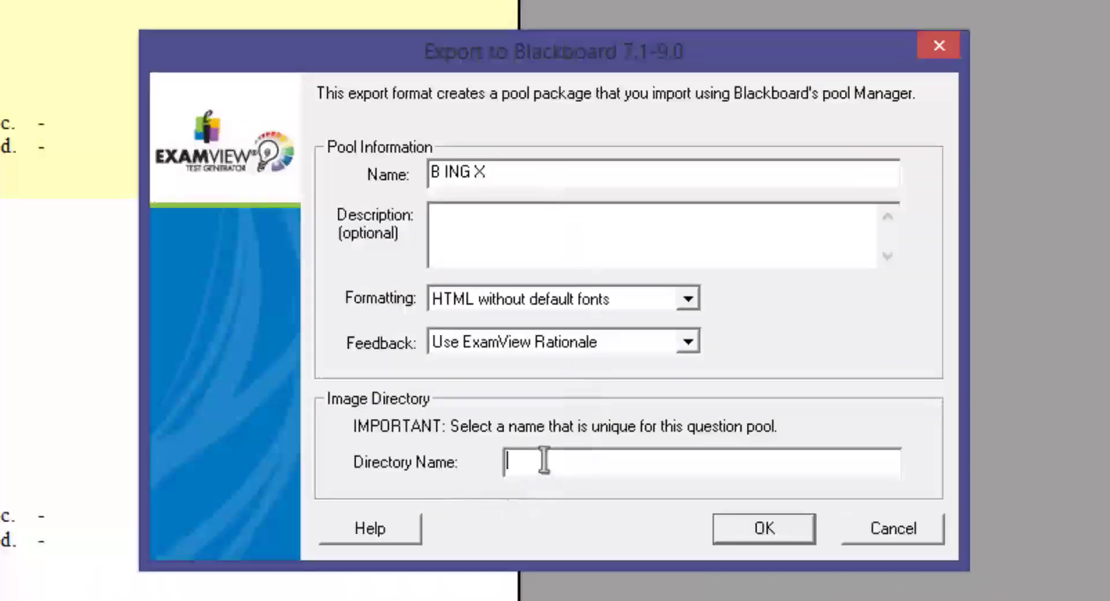
pyautogui.hotkey('ctrl', 'v')
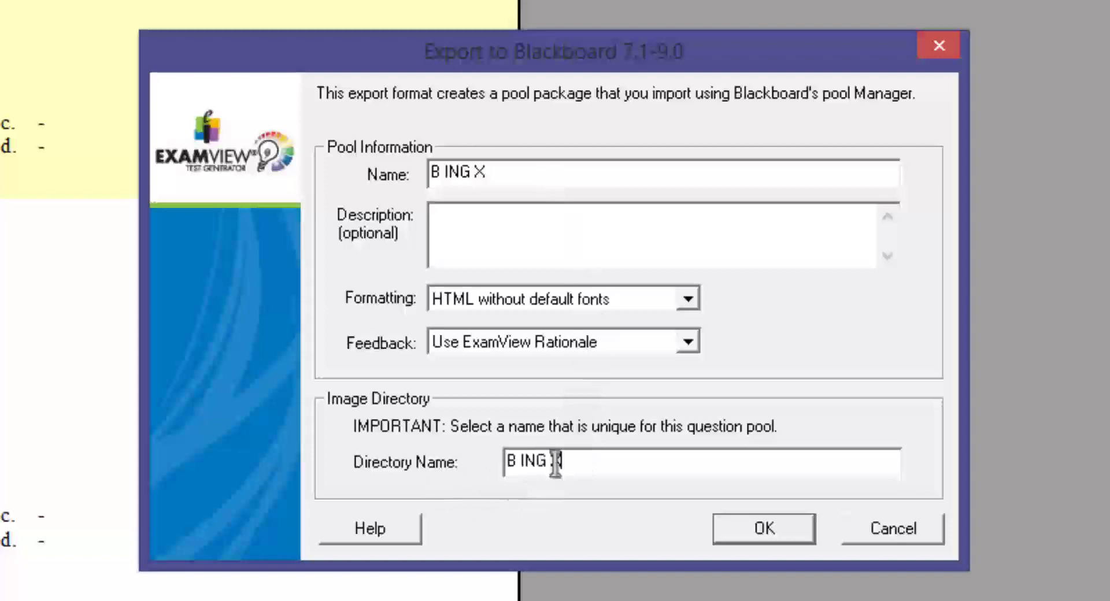
pyautogui.click(751, 535)
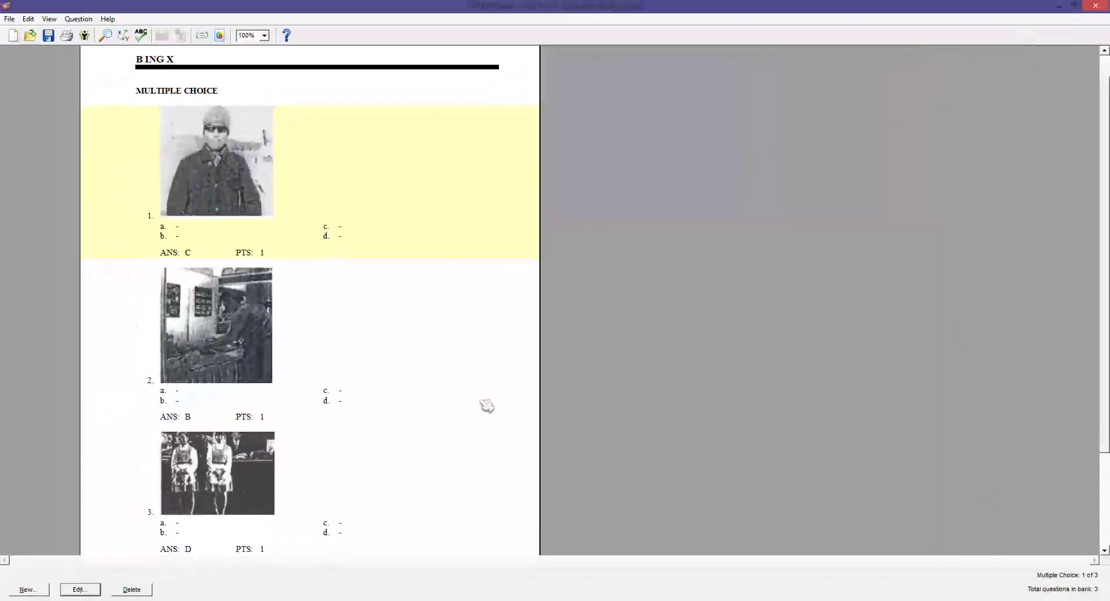
# Step: Switch to File Explorer and check the B ING X.zip and B ING X.bnk files, opening the .bnk file in the question bank editor
pyautogui.click(142, 598)
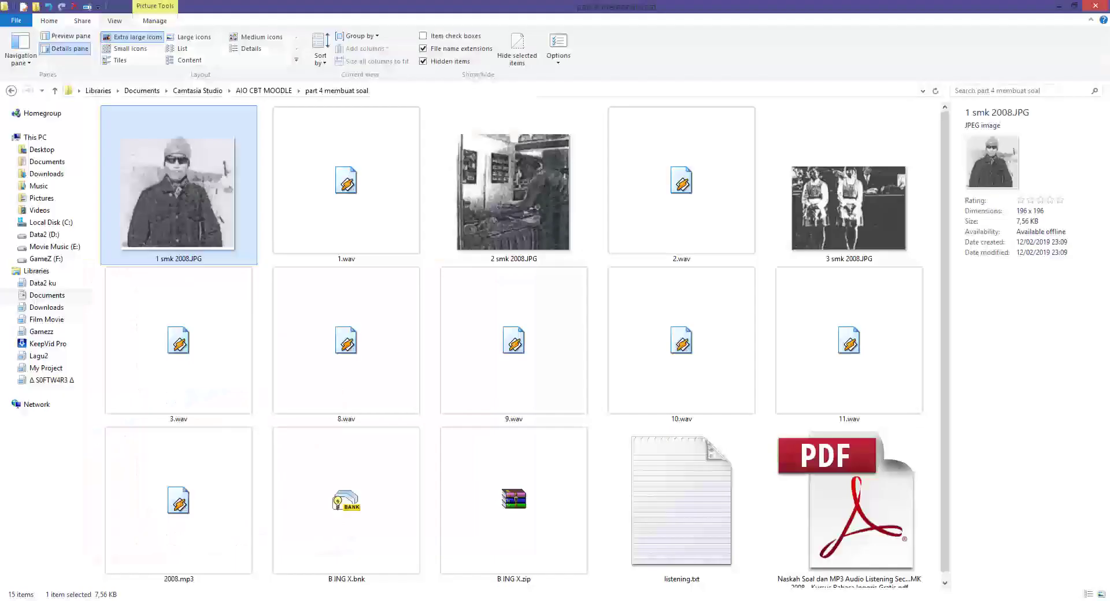
pyautogui.click(514, 468)
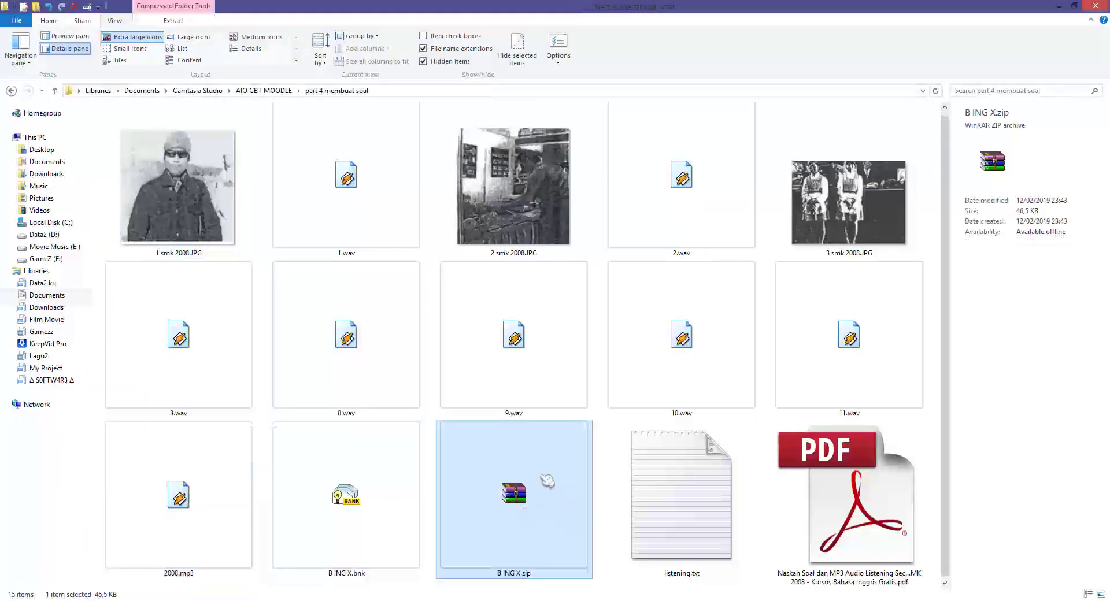
pyautogui.click(347, 497)
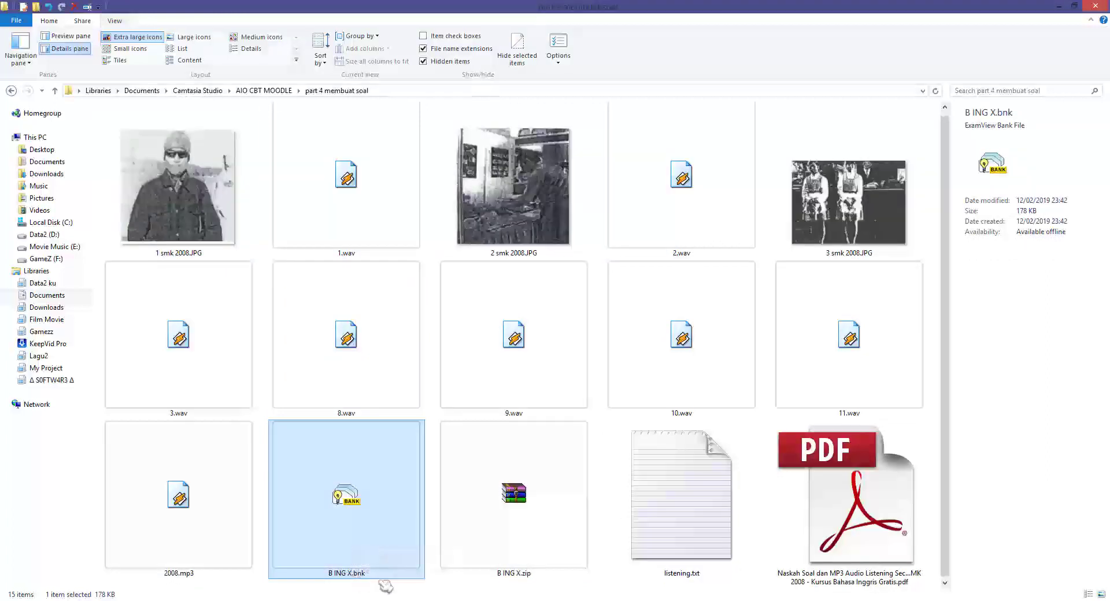
pyautogui.doubleClick(379, 538)
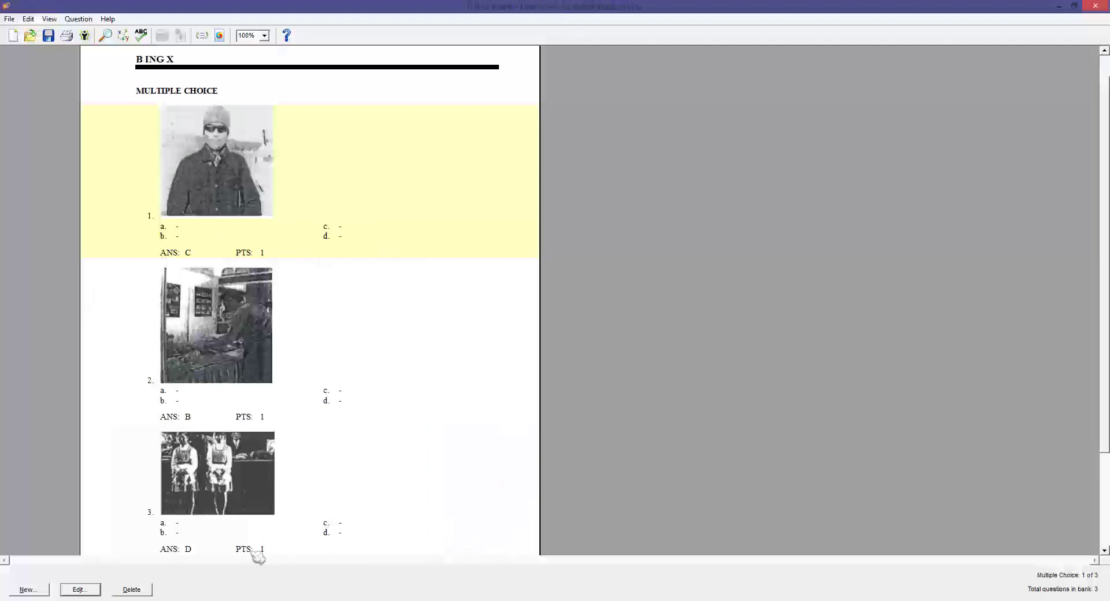
pyautogui.hotkey('alt', 'Tab')
pyautogui.click(452, 521)
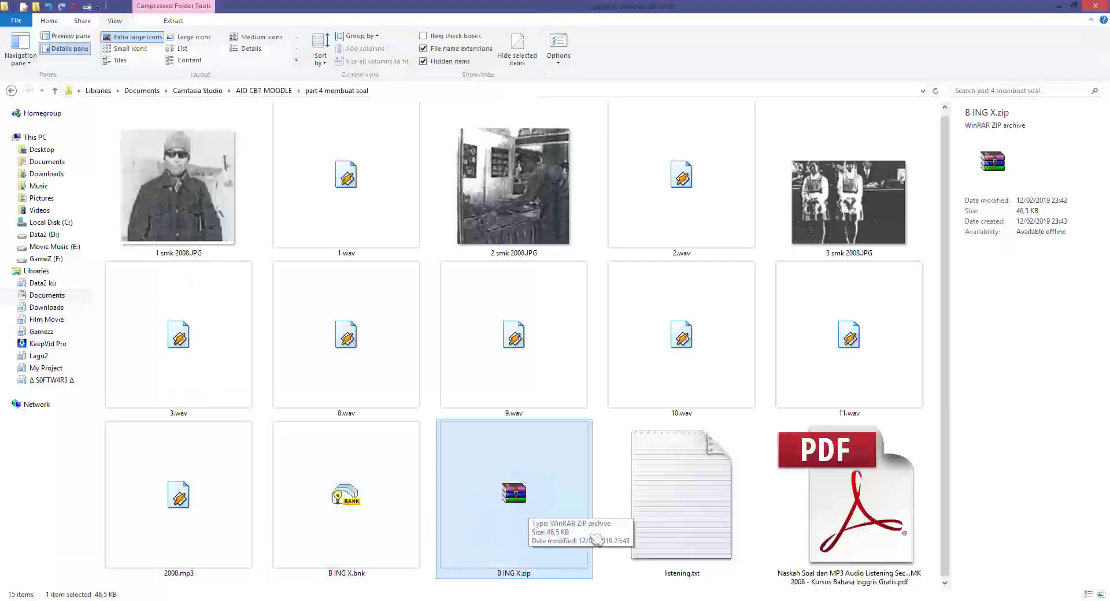
# Step: Close the B ING X bank, relaunch ExamView TestGenerator, and create a new question bank titled "B ING XI"
pyautogui.hotkey('alt', 'Tab')
pyautogui.scroll(-2, 440, 307)
pyautogui.scroll(3, 440, 307)
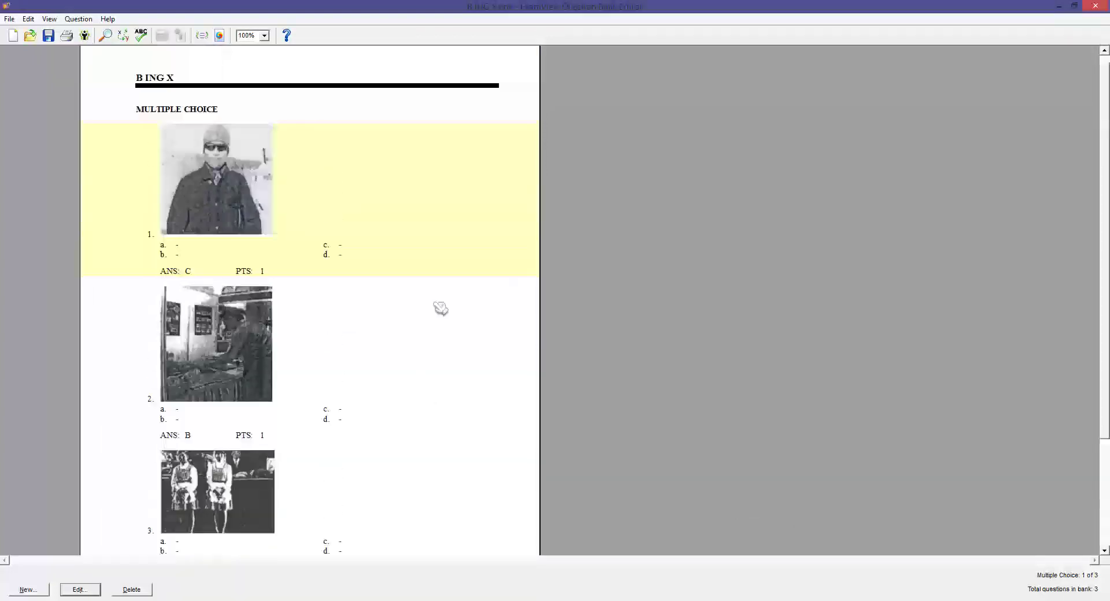
pyautogui.click(1095, 9)
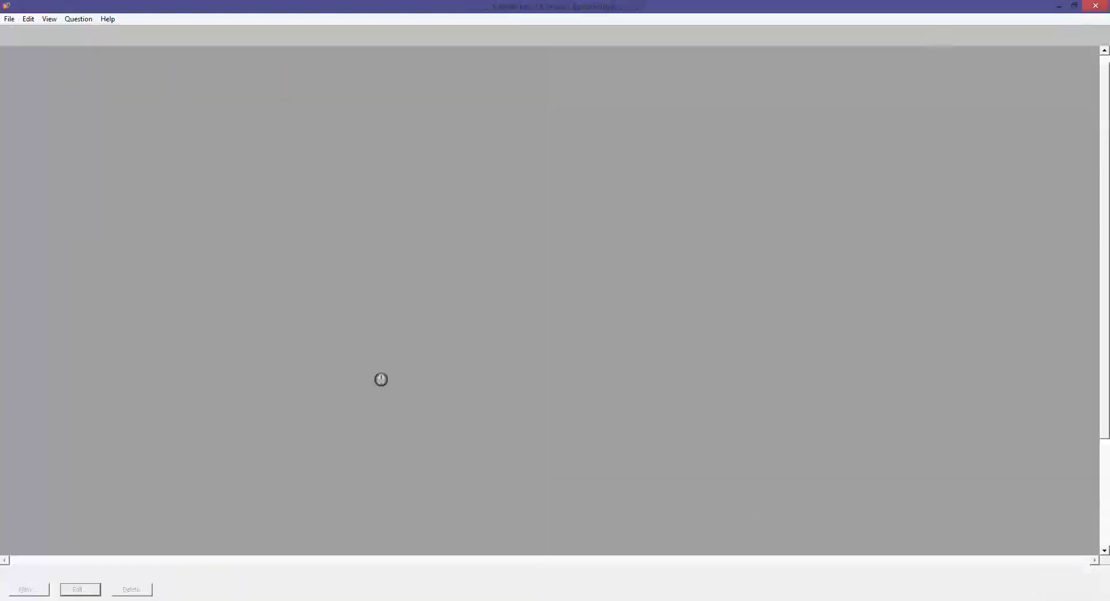
pyautogui.press('super')
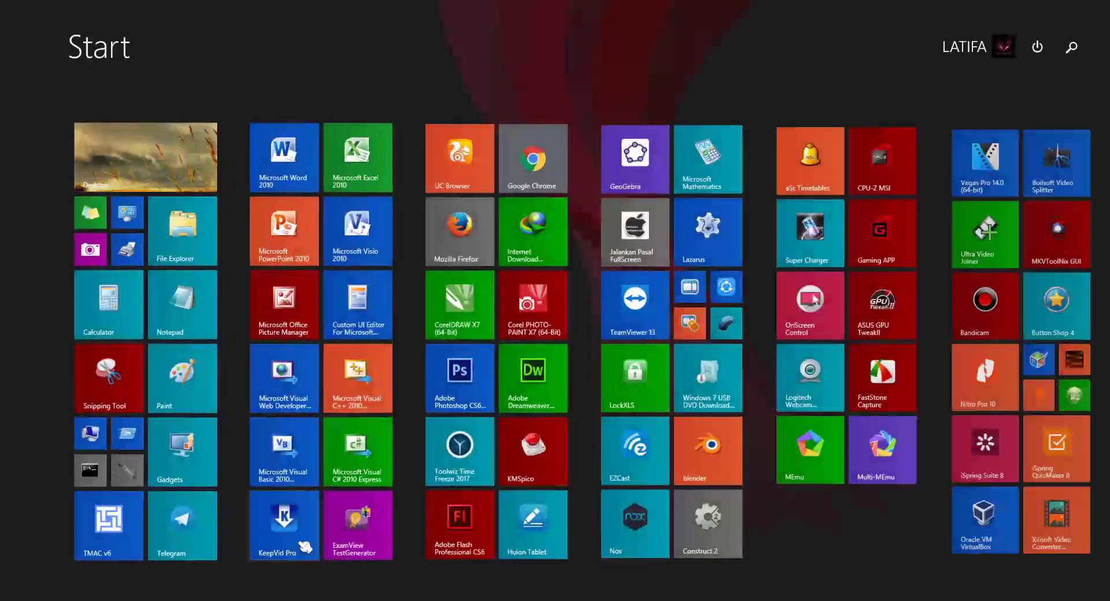
pyautogui.click(353, 526)
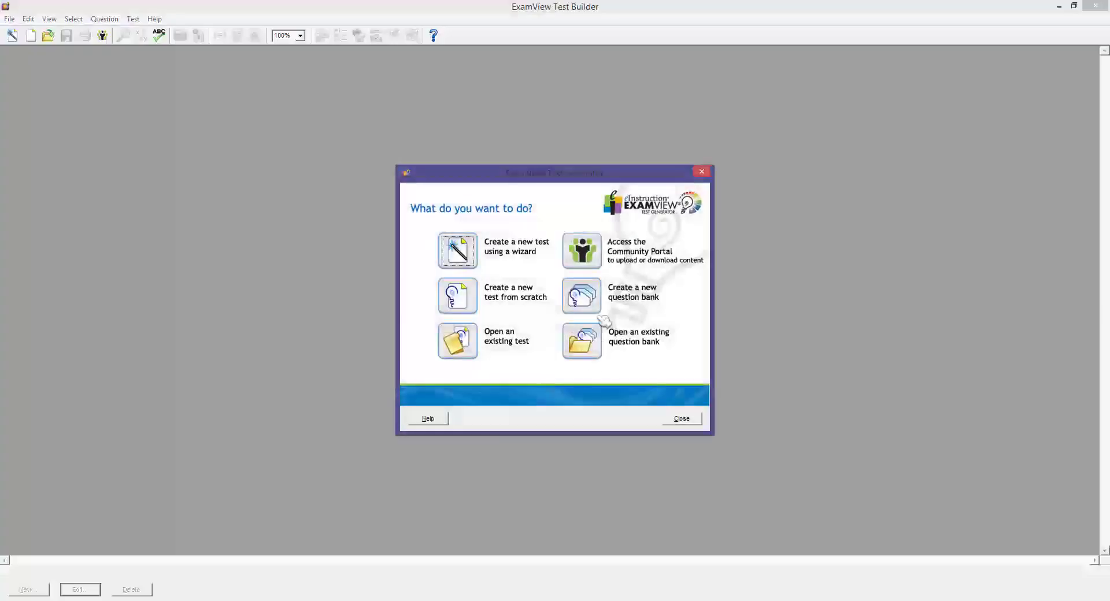
pyautogui.click(584, 307)
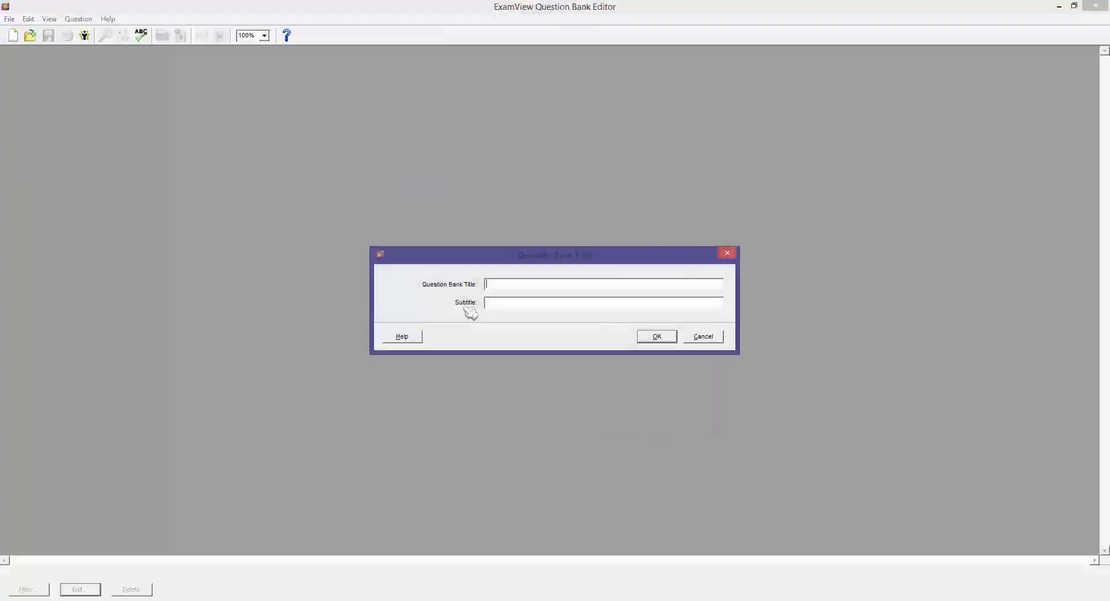
pyautogui.write('B ING X')
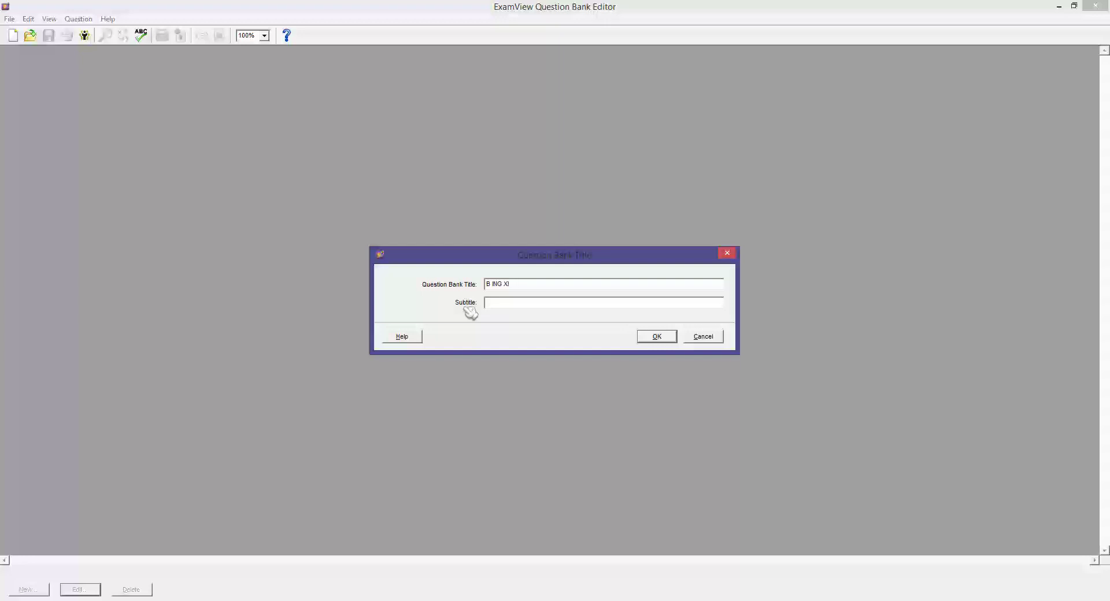
pyautogui.write('I')
pyautogui.click(657, 337)
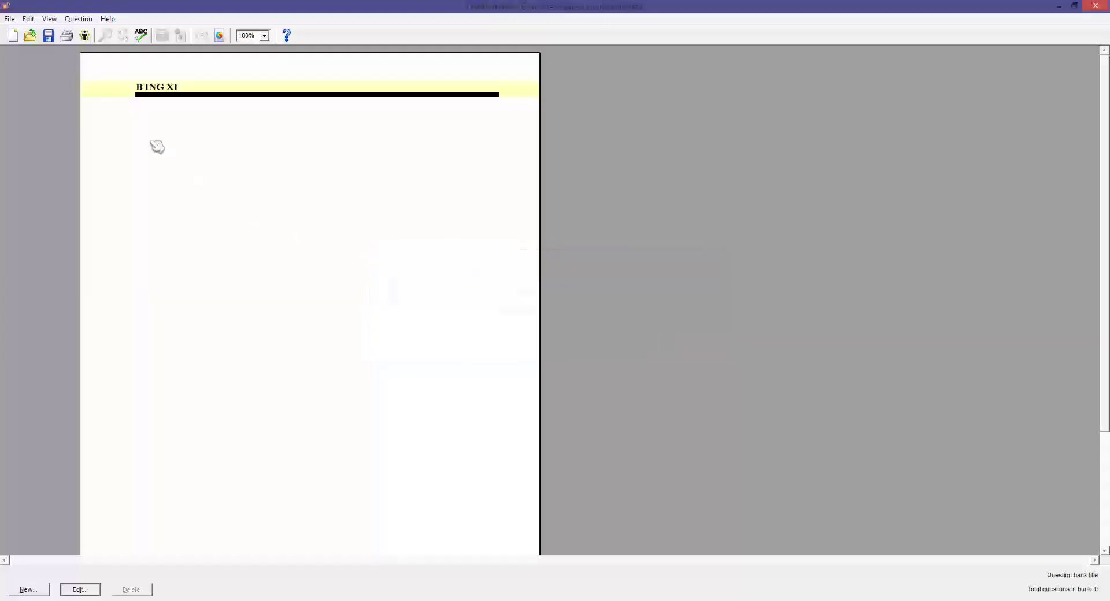
# Step: Add a multiple choice question numbered "8." with "-" in all four choices, set the answer to a, and record it
pyautogui.click(40, 590)
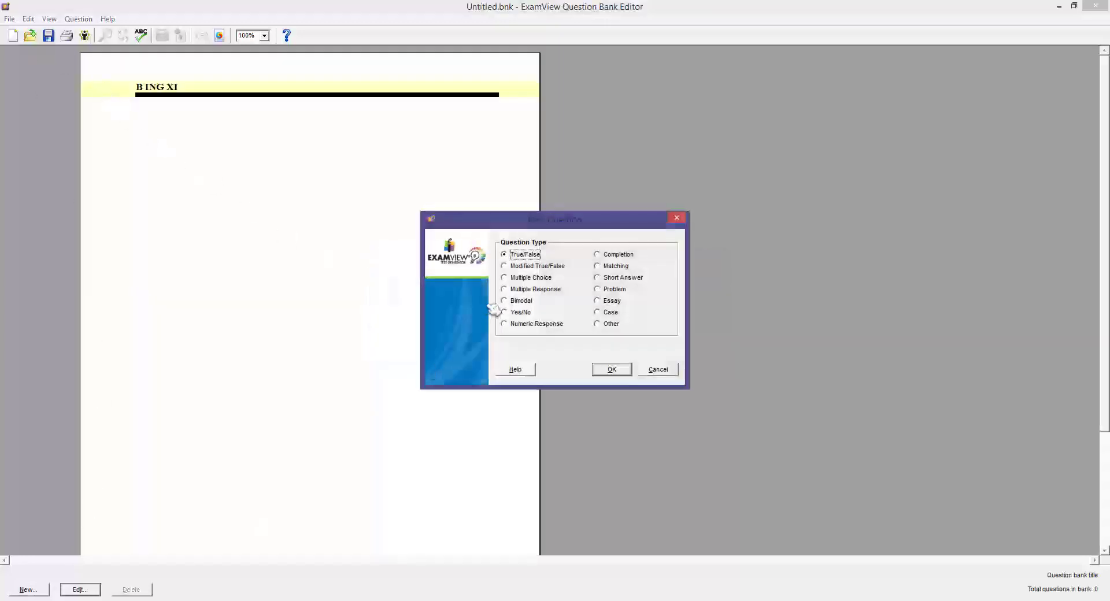
pyautogui.click(543, 278)
pyautogui.click(611, 369)
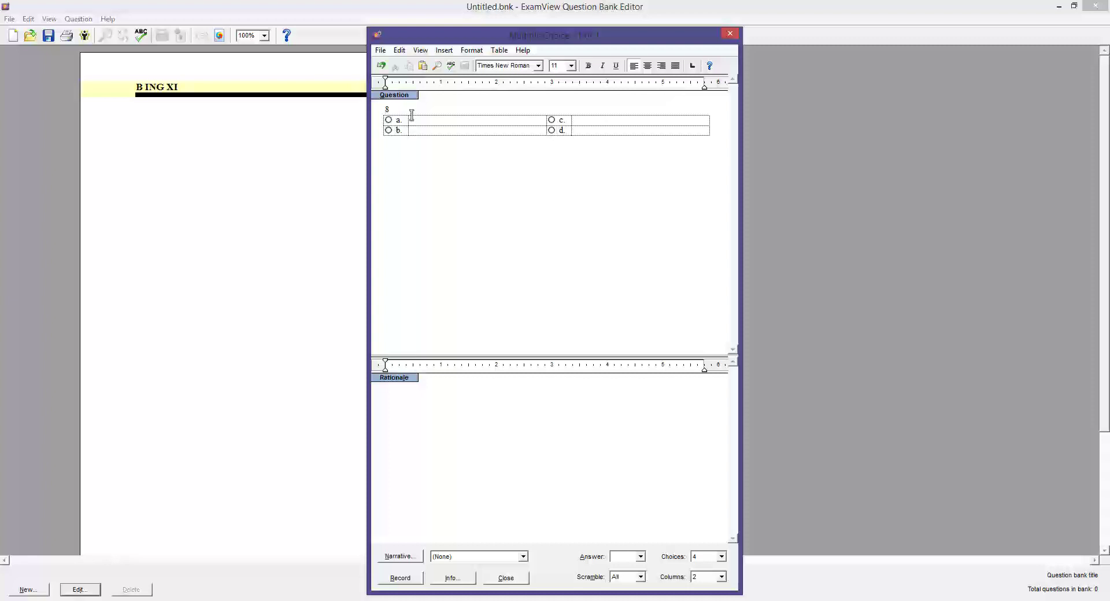
pyautogui.press('Return')
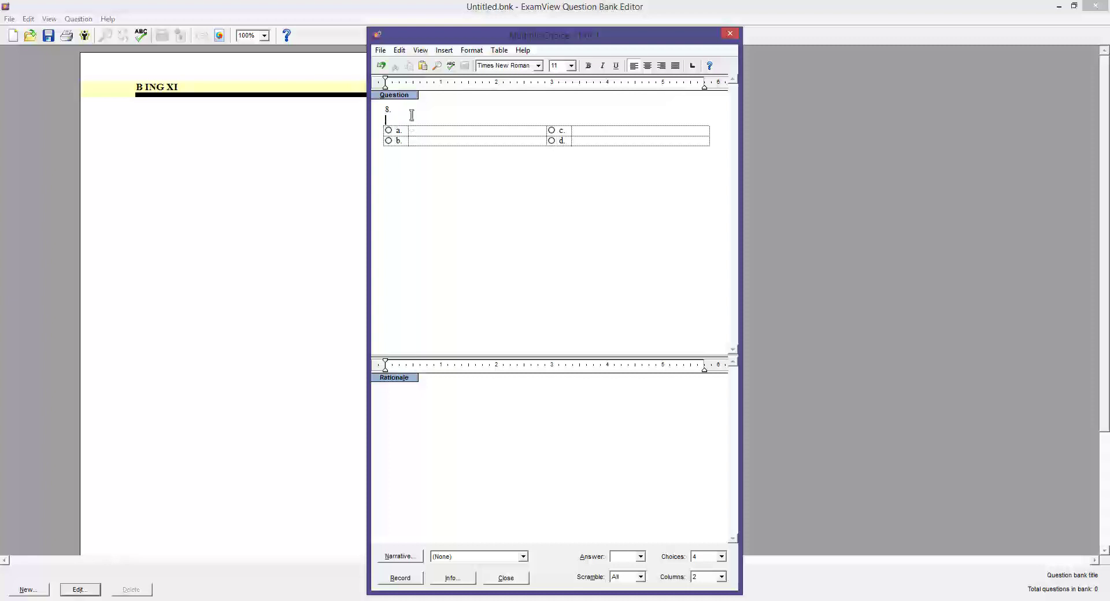
pyautogui.click(416, 133)
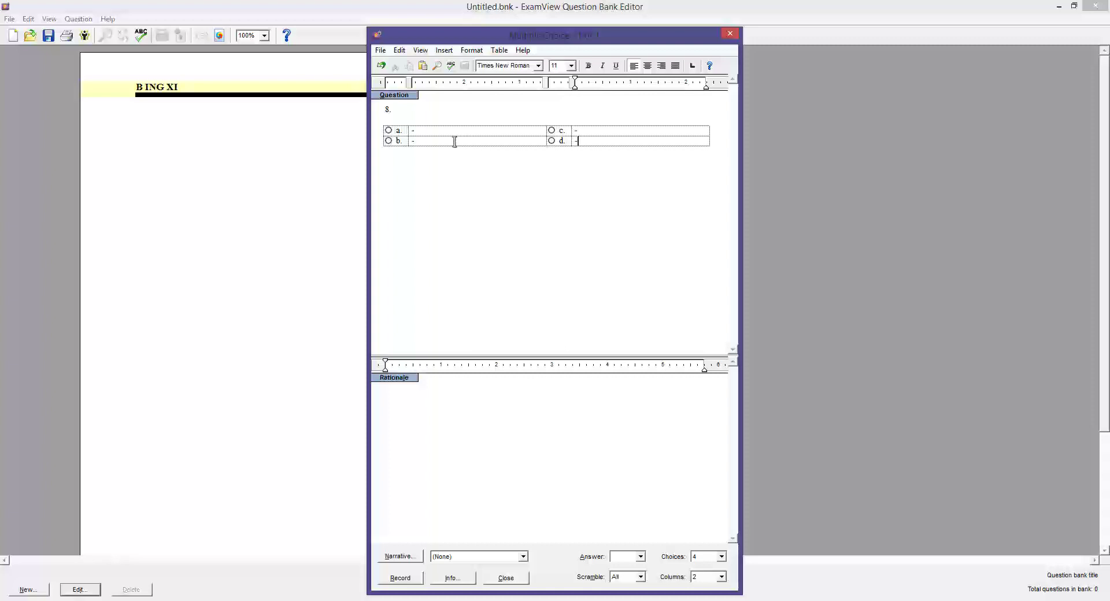
pyautogui.click(391, 118)
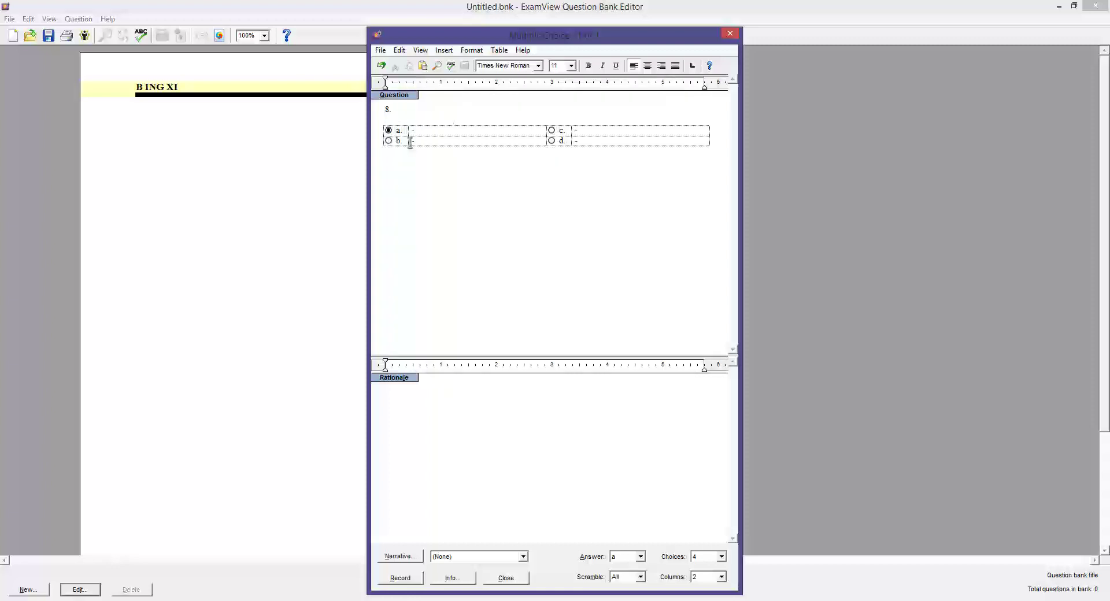
pyautogui.click(412, 579)
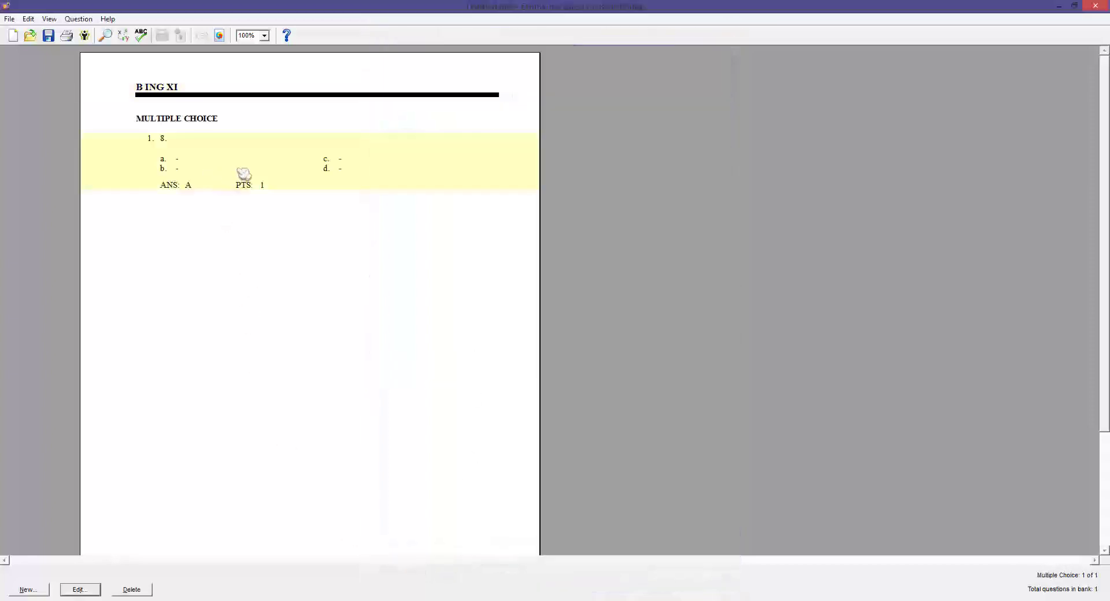
# Step: Paste three more copies of the multiple choice question into the B ING XI bank
pyautogui.hotkey('ctrl', 'v')
pyautogui.hotkey('ctrl', 'v')
pyautogui.hotkey('ctrl', 'v')
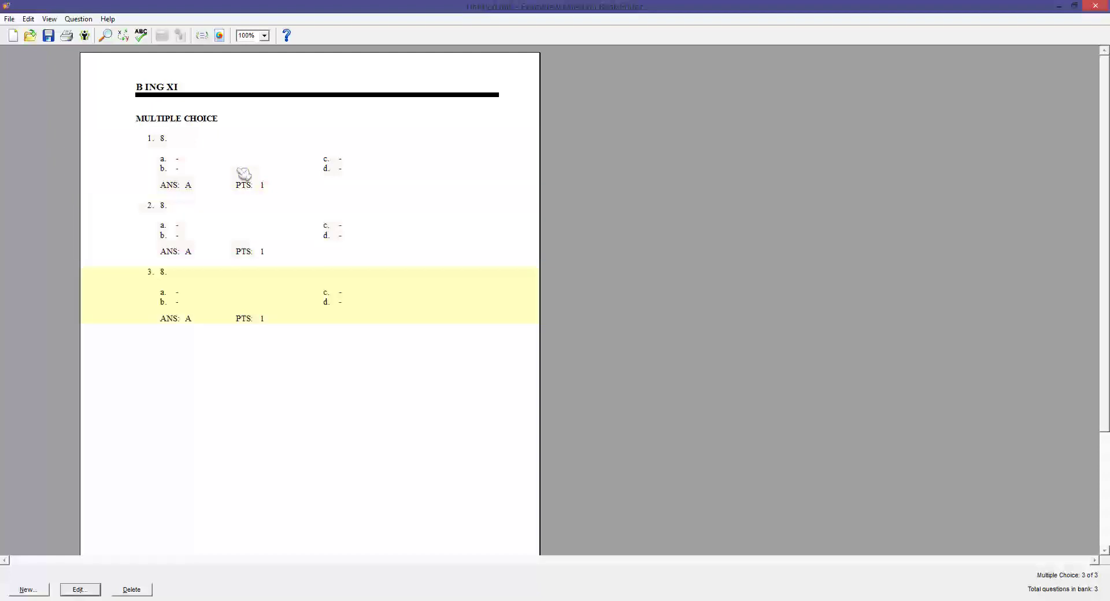
# Step: Switch to File Explorer and check the listening audio files 8.wav through 11.wav
pyautogui.hotkey('alt', 'Tab')
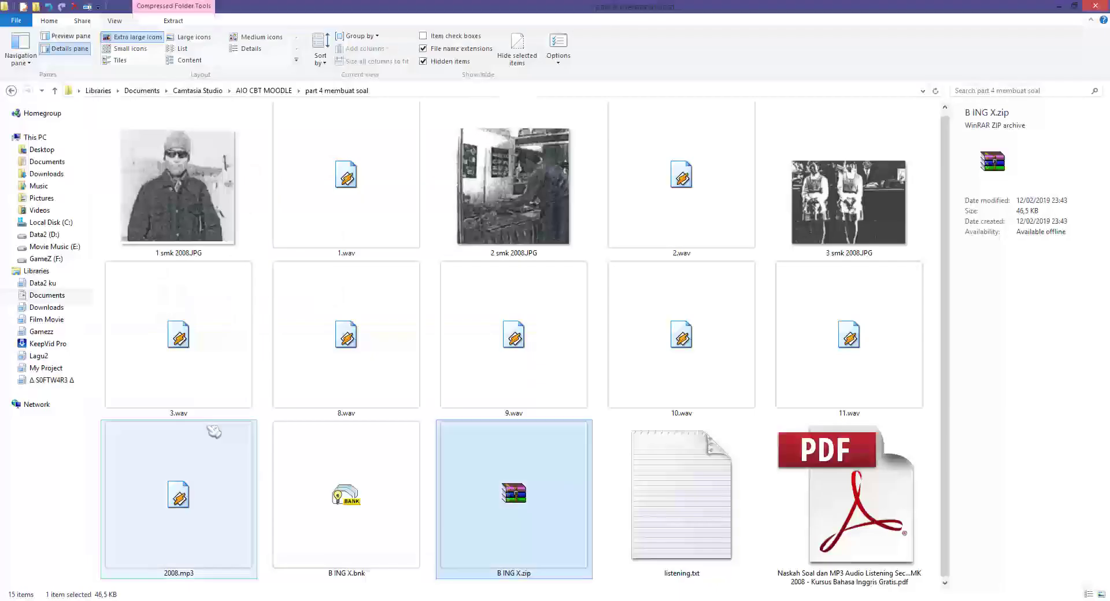
pyautogui.click(366, 376)
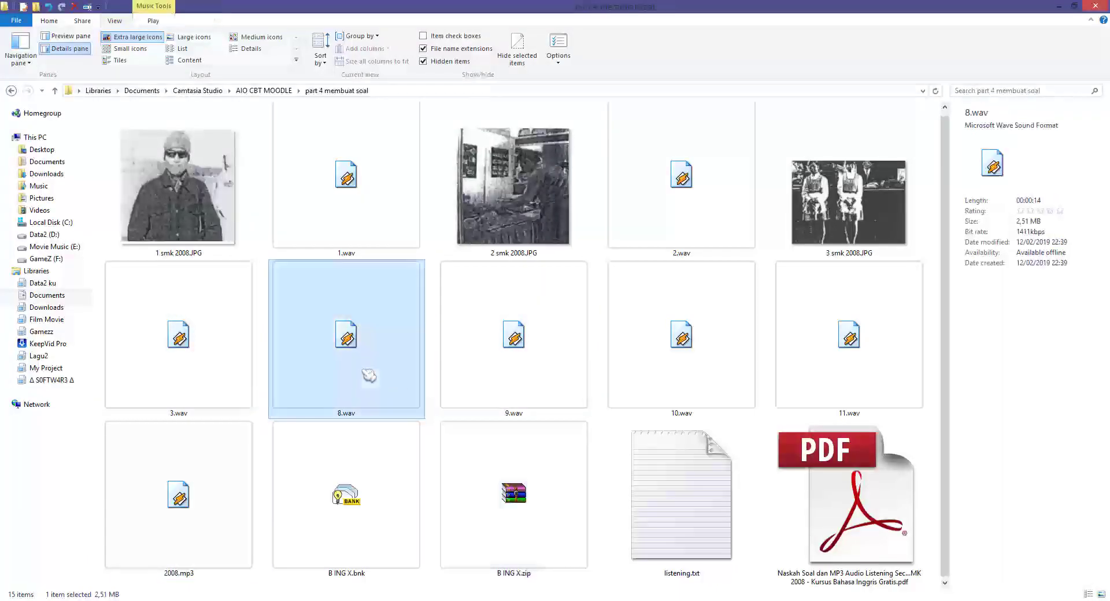
pyautogui.click(565, 383)
pyautogui.click(694, 376)
pyautogui.click(814, 371)
pyautogui.click(422, 355)
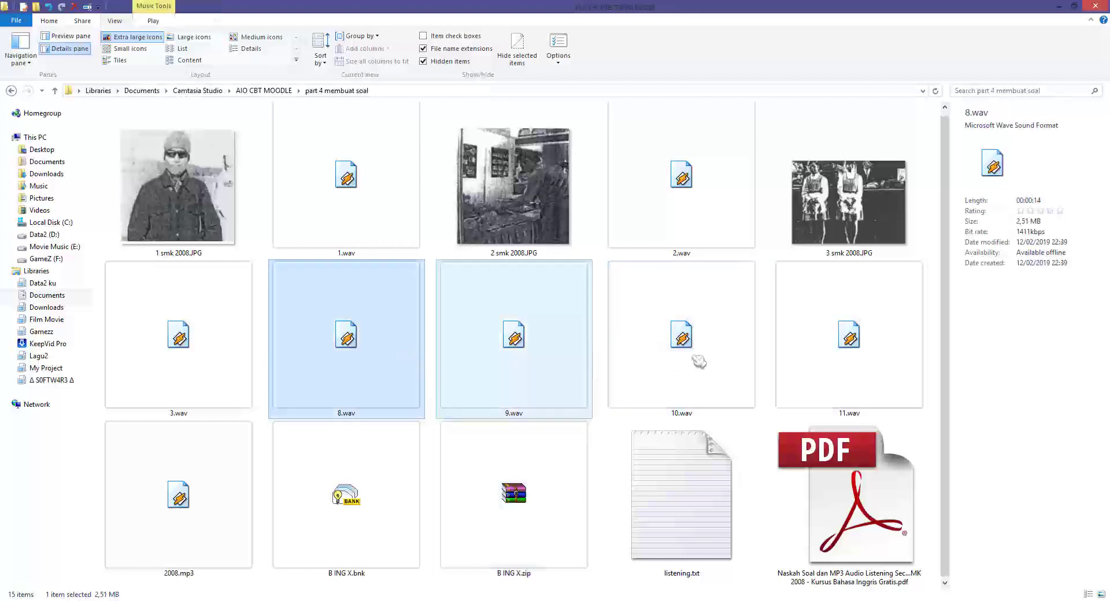
pyautogui.keyDown('shift'); pyautogui.click(820, 343); pyautogui.keyUp('shift')
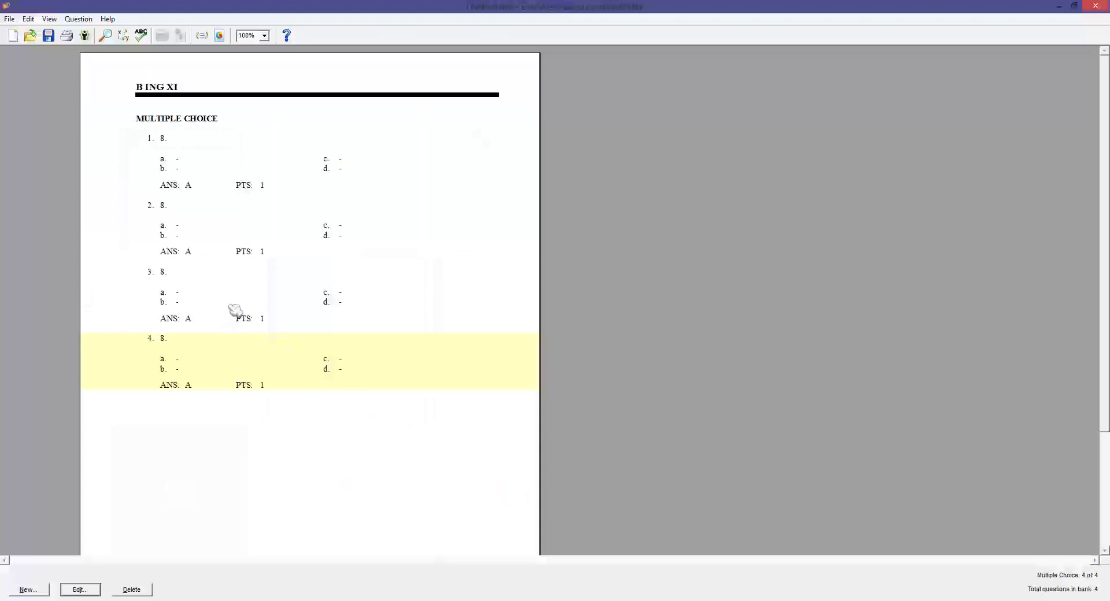
# Step: Switch back to the ExamView bank, change the second question's text to "9." and record it
pyautogui.click(224, 278)
pyautogui.click(216, 239)
pyautogui.doubleClick(216, 228)
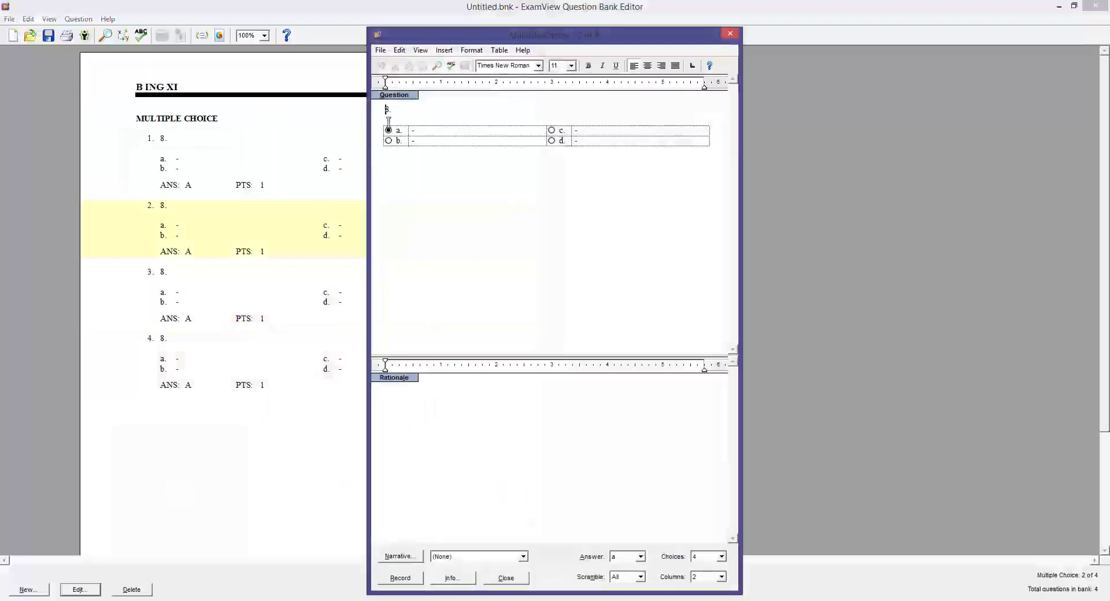
pyautogui.press('Delete')
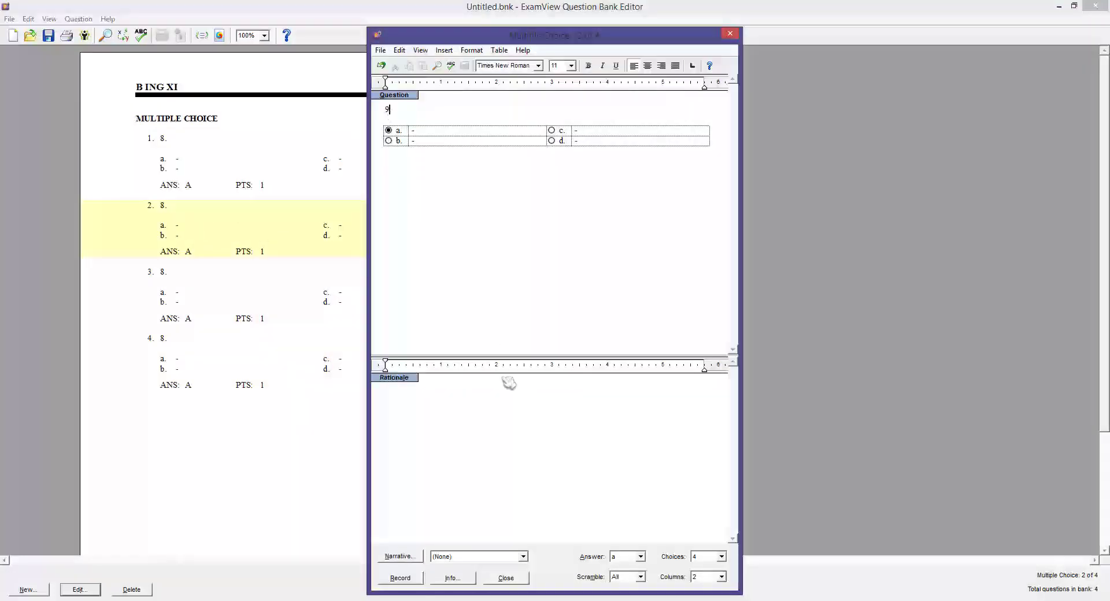
pyautogui.click(421, 578)
# Step: Change the third question's text to "10." and the fourth question's text to "11.", recording both
pyautogui.doubleClick(230, 310)
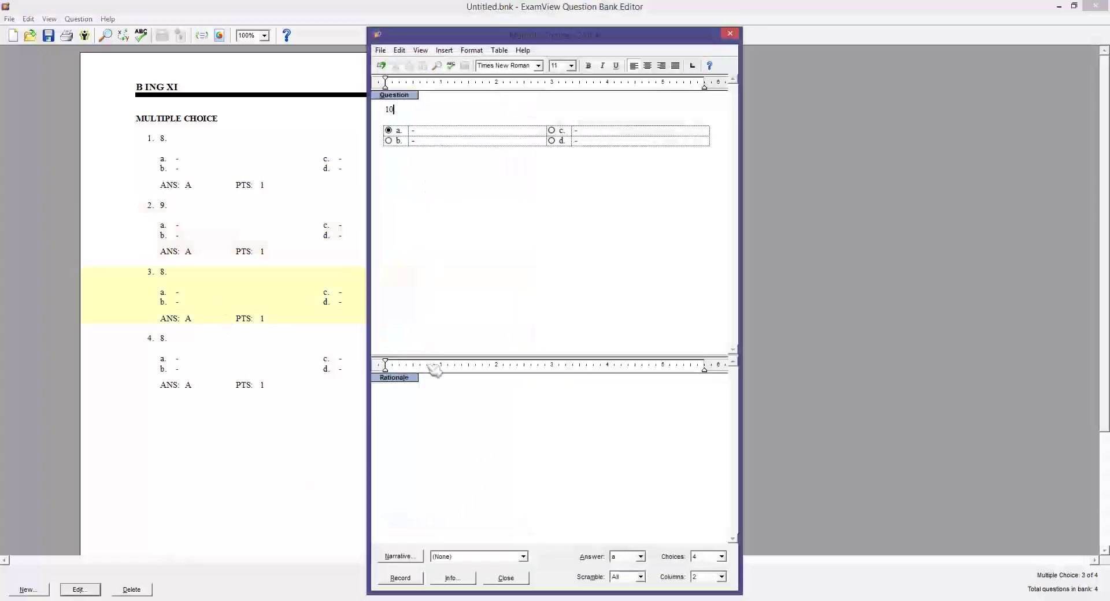
pyautogui.write('10')
pyautogui.click(400, 578)
pyautogui.doubleClick(295, 350)
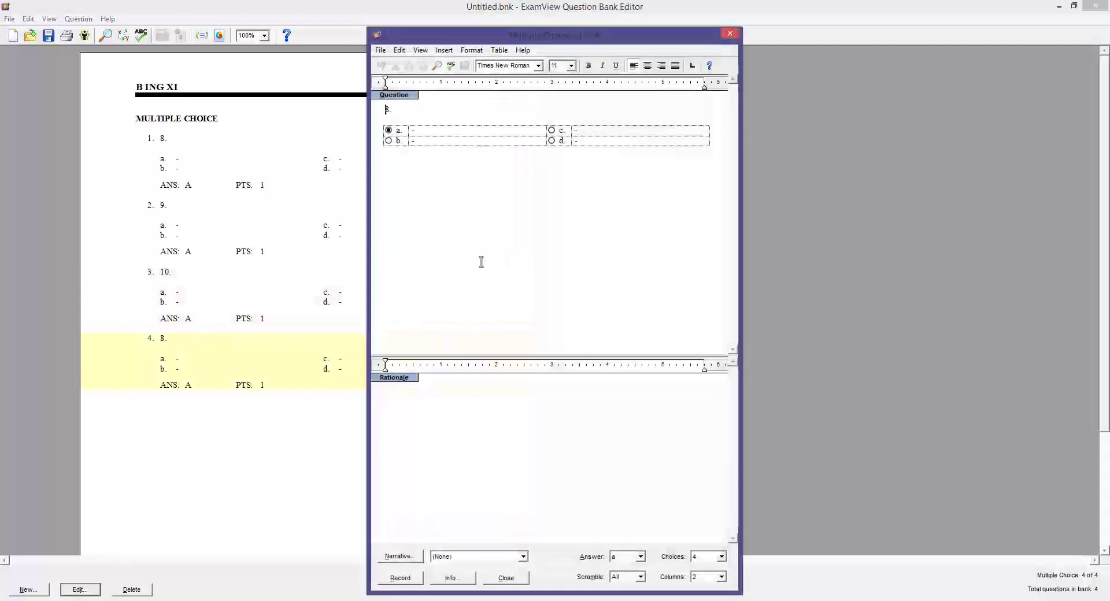
pyautogui.click(408, 579)
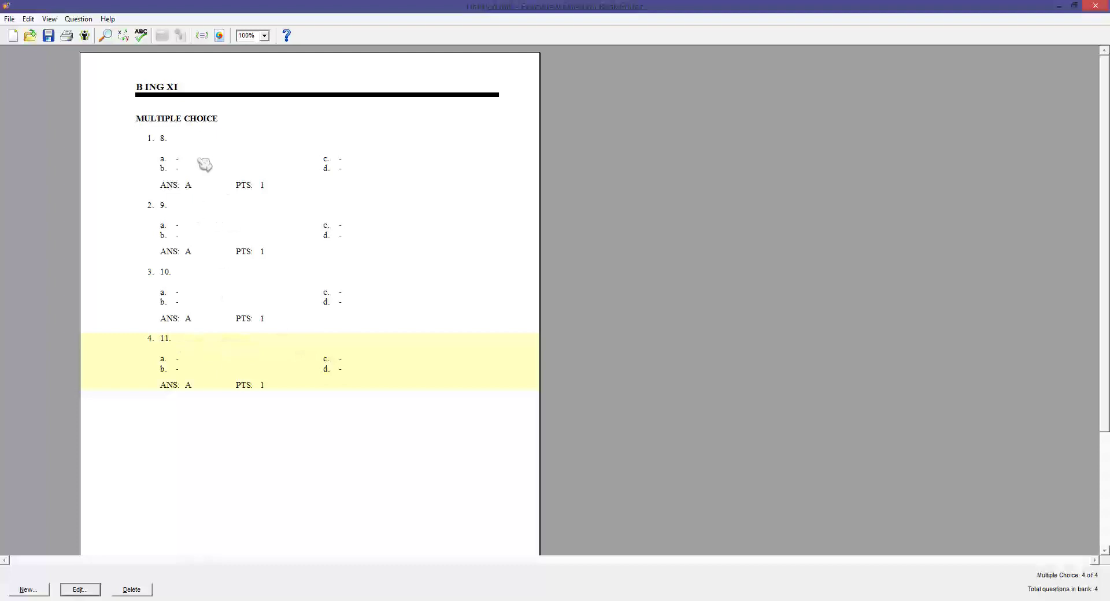
pyautogui.click(224, 204)
pyautogui.click(209, 152)
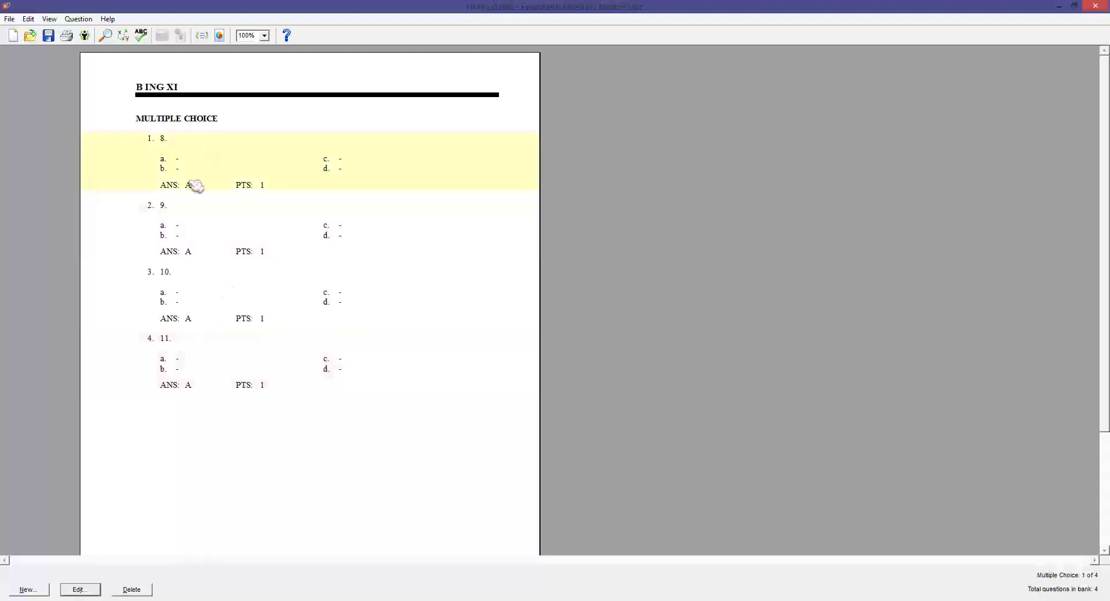
# Step: Start saving the question bank and browse to the part 4 membuat soal folder inside AIO CBT MOODLE
pyautogui.click(10, 19)
pyautogui.click(31, 55)
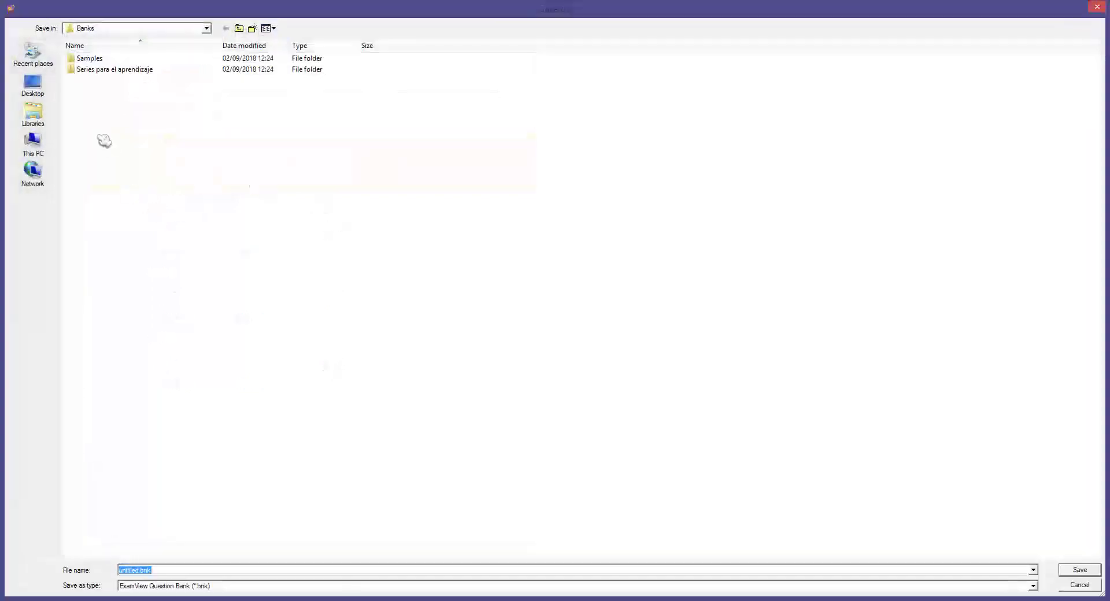
pyautogui.click(40, 121)
pyautogui.doubleClick(227, 80)
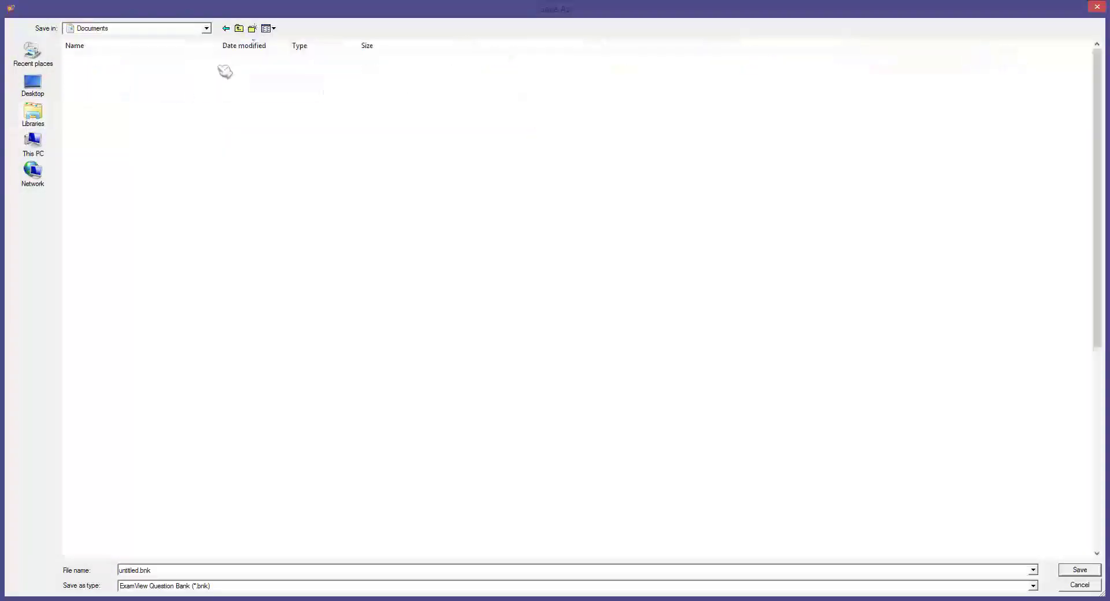
pyautogui.doubleClick(97, 77)
pyautogui.doubleClick(96, 70)
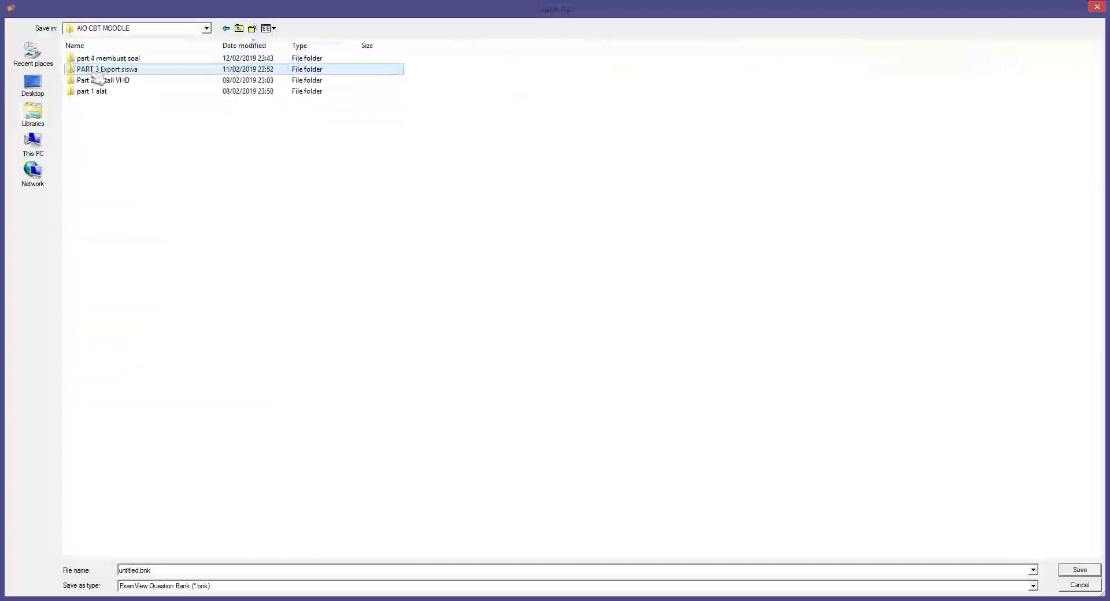
pyautogui.doubleClick(92, 61)
# Step: Name the question bank file "B ING XI.bnk", basing it on the existing B ING X.bnk name, and save it
pyautogui.click(98, 59)
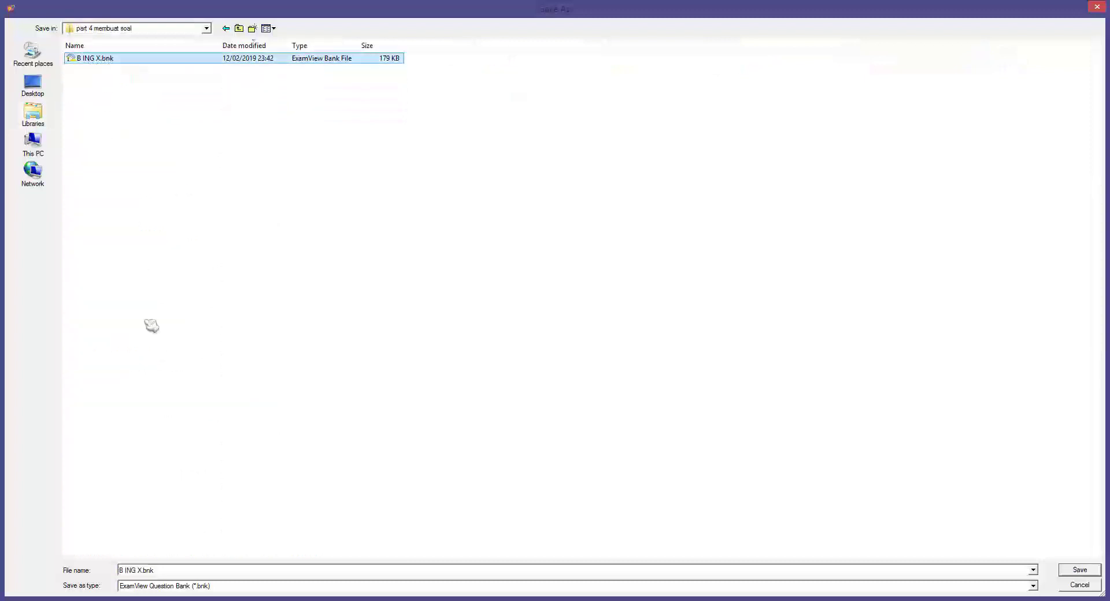
pyautogui.click(163, 570)
pyautogui.click(141, 570)
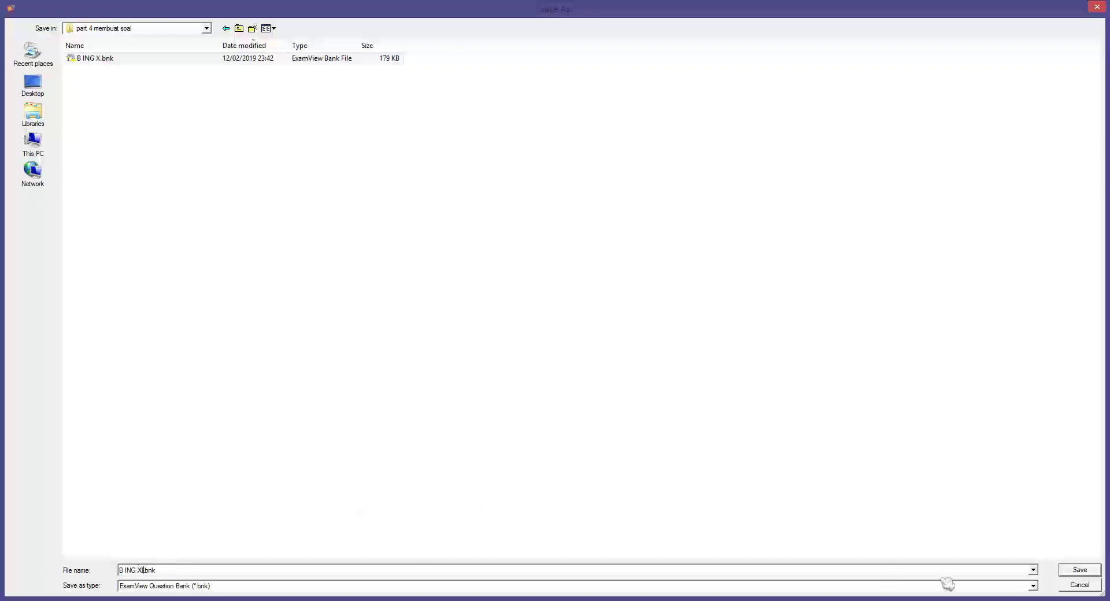
pyautogui.write('I')
pyautogui.click(1079, 570)
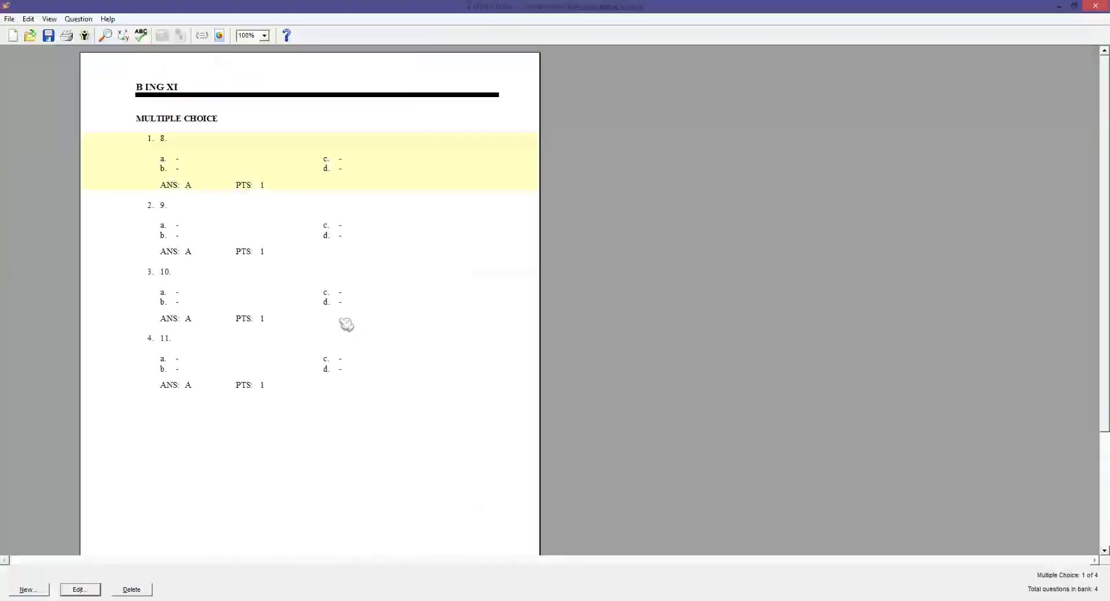
# Step: Copy the title "B ING XI" from the question bank information and close it without saving changes
pyautogui.doubleClick(162, 92)
pyautogui.hotkey('ctrl', 'c')
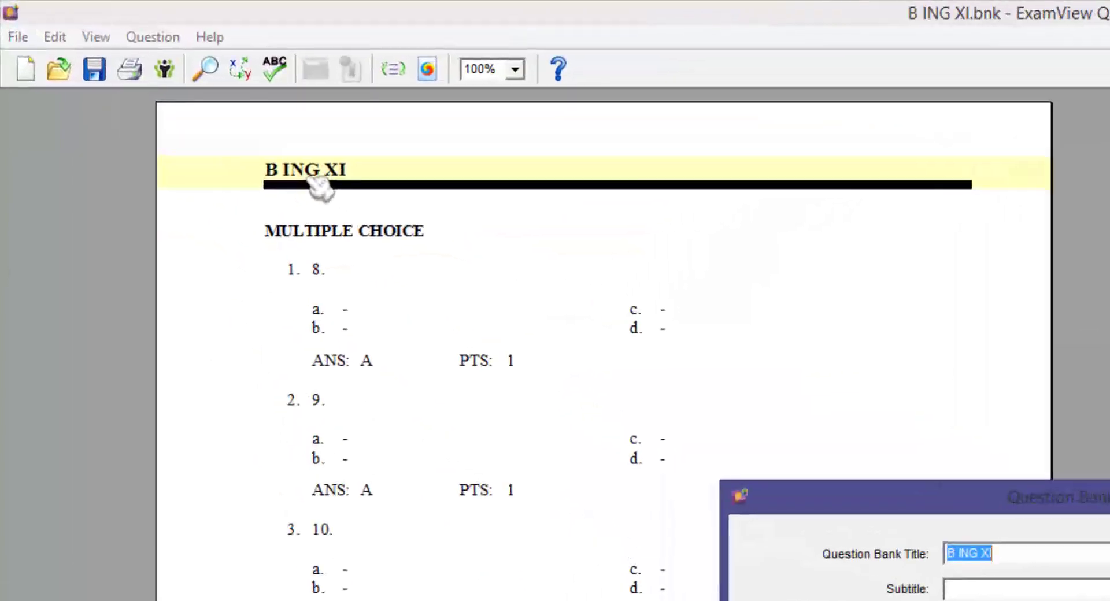
pyautogui.press('BackSpace')
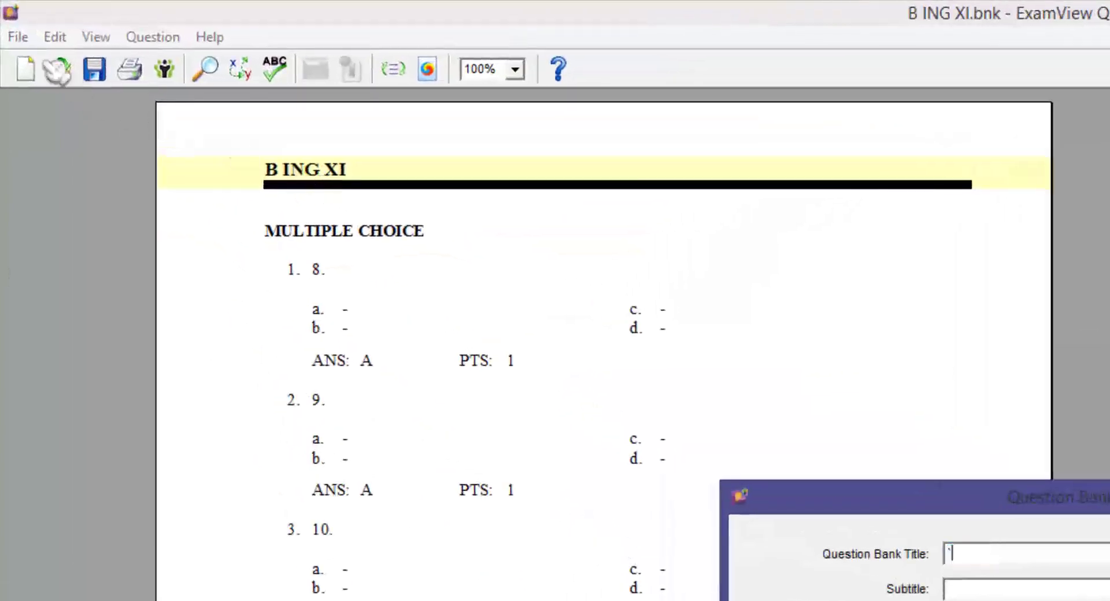
pyautogui.press('Escape')
# Step: Export the bank in Blackboard 7.1-9.0 format under the file name "B ING XI" in the part 4 membuat soal folder
pyautogui.click(18, 38)
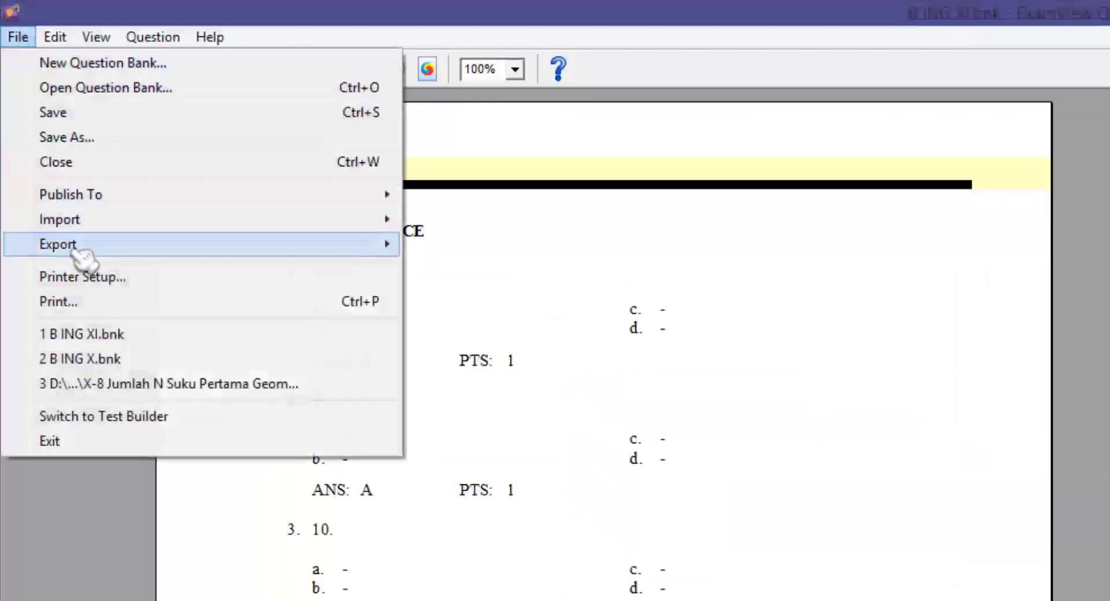
pyautogui.moveTo(47, 248)
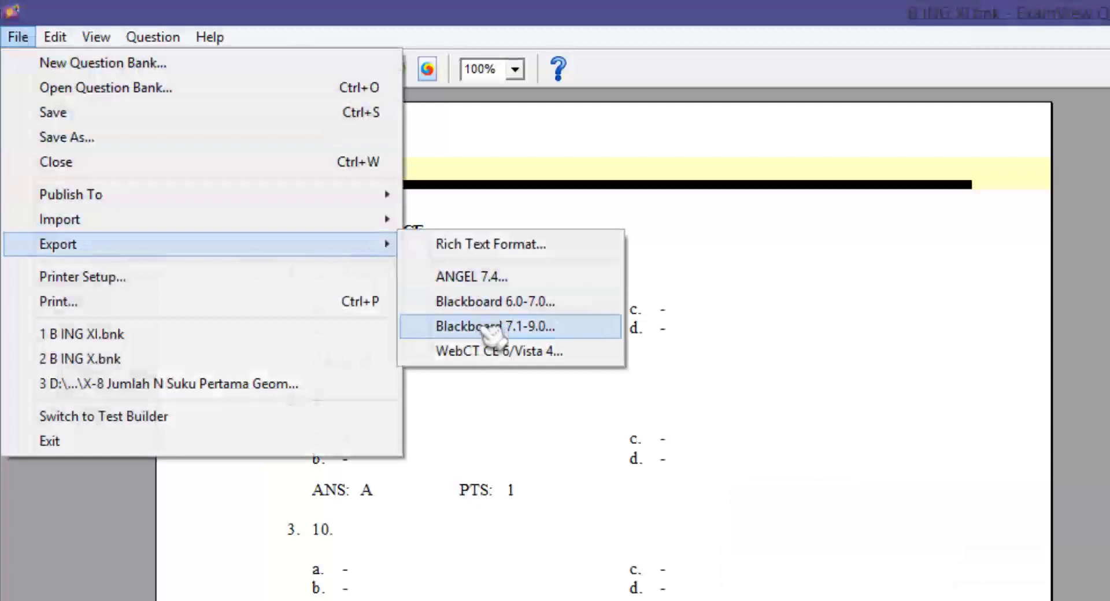
pyautogui.click(584, 328)
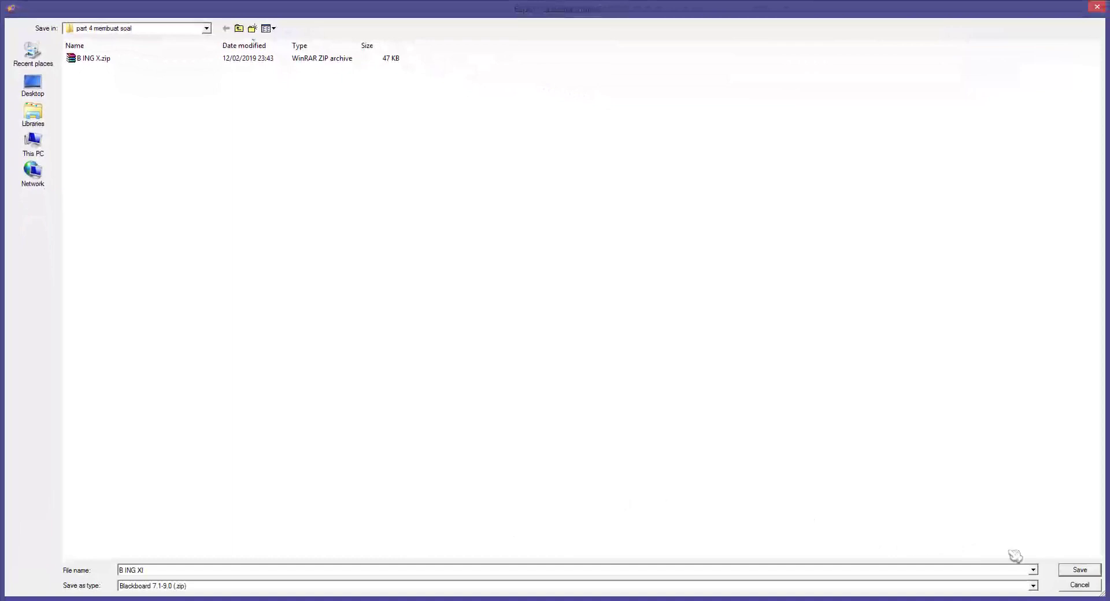
pyautogui.click(1080, 571)
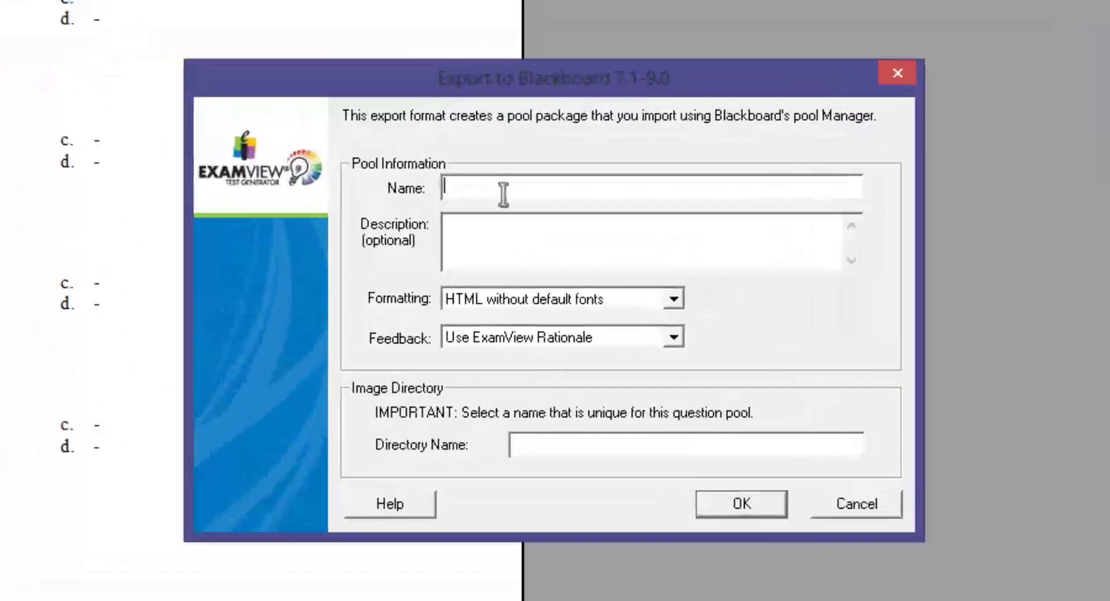
# Step: Enter "B ING XI" as both the pool name and the image directory name, and complete the Blackboard export
pyautogui.click(550, 457)
pyautogui.hotkey('ctrl', 'v')
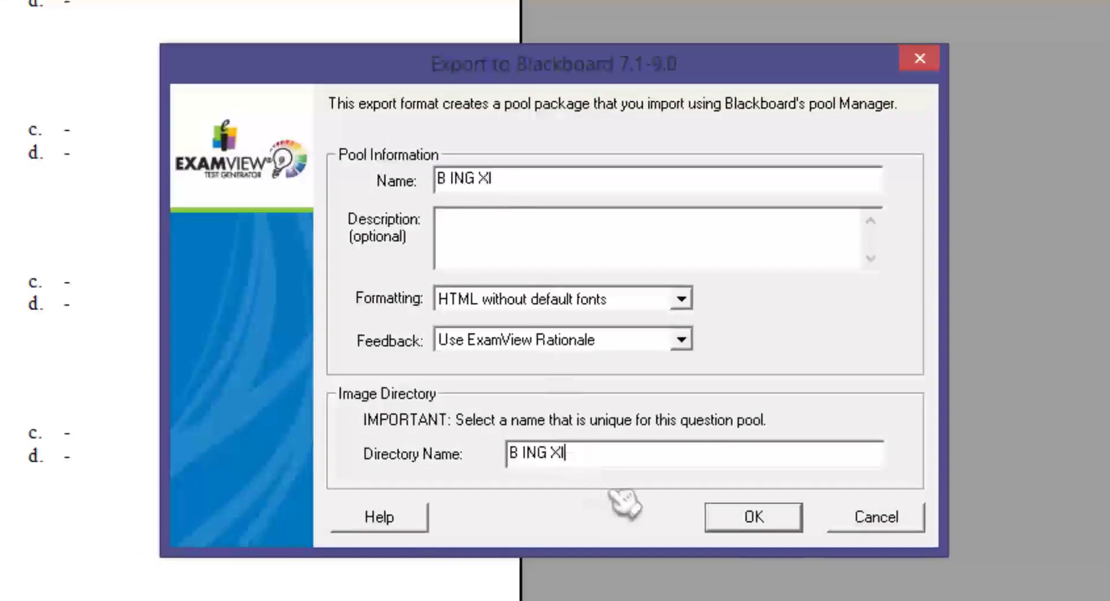
pyautogui.click(755, 518)
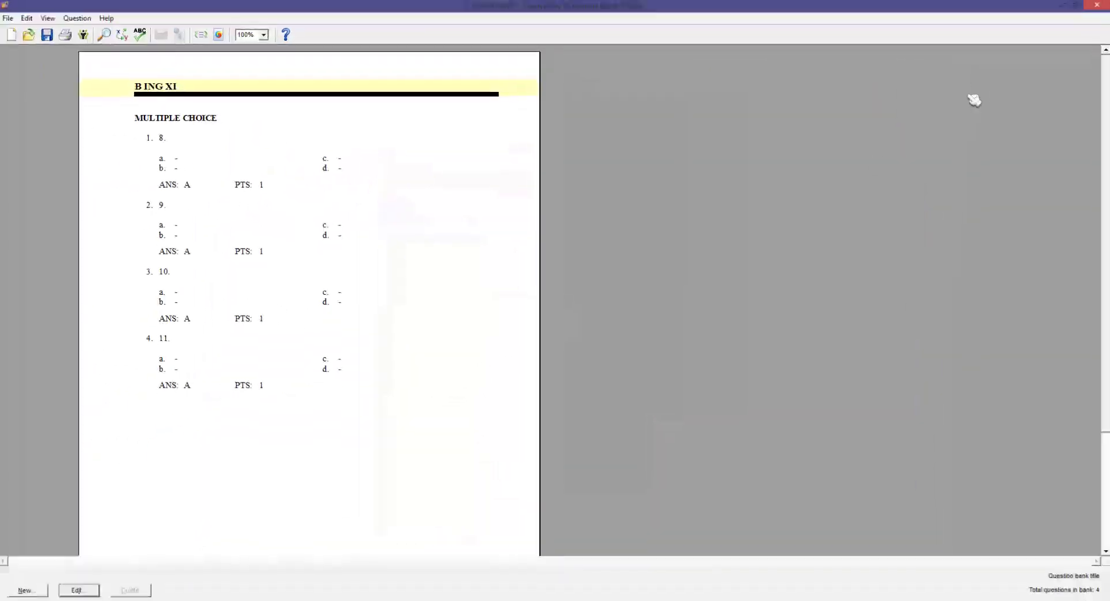
# Step: Switch to File Explorer and check the exported B ING X.zip and B ING XI.zip files
pyautogui.click(173, 600)
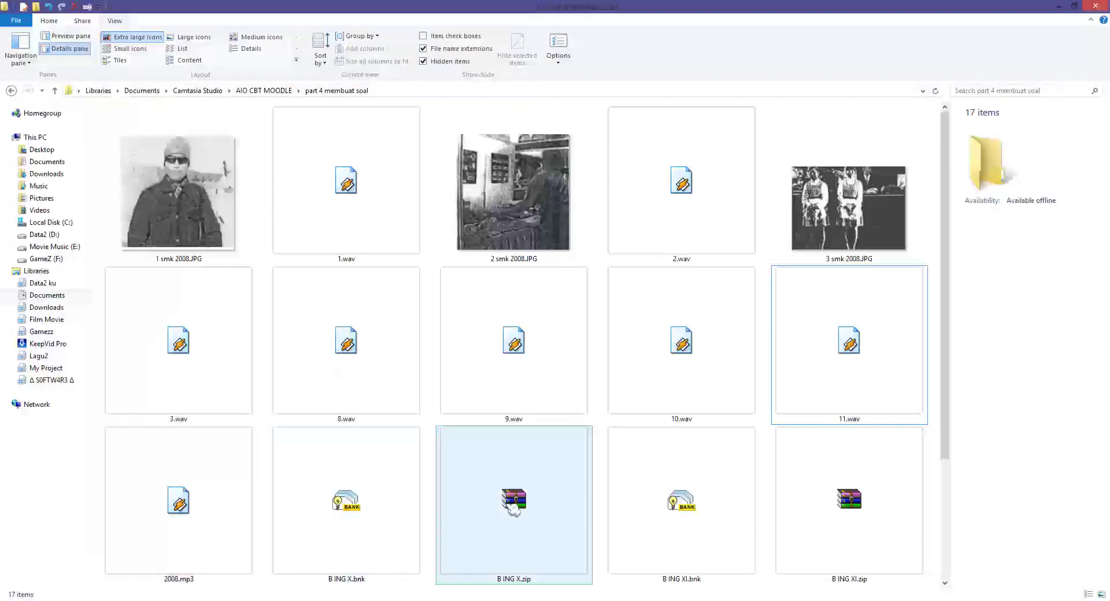
pyautogui.scroll(-3, 578, 502)
pyautogui.click(863, 408)
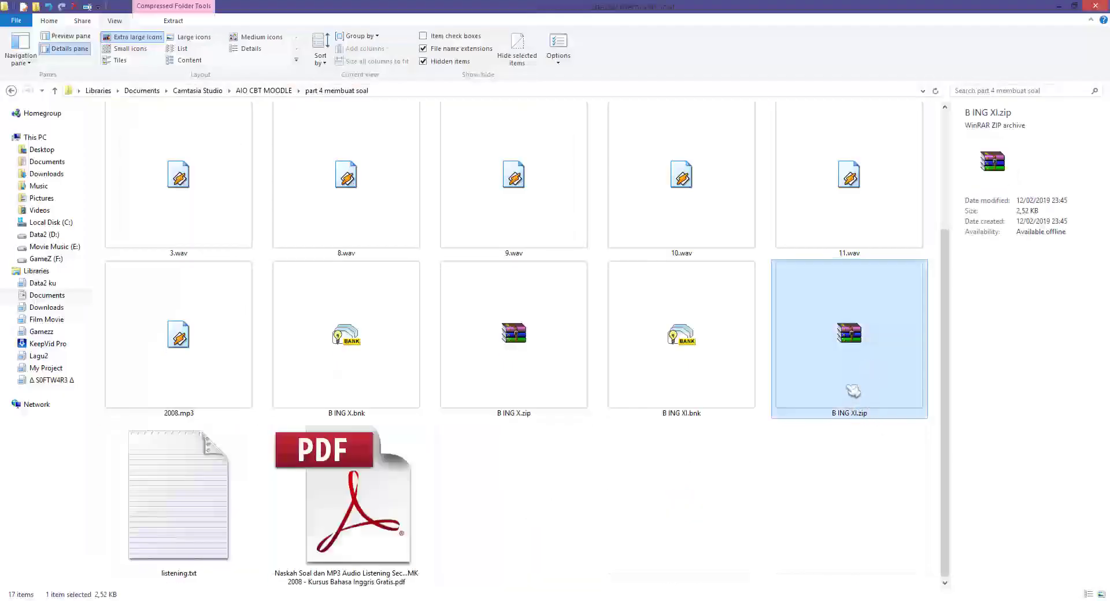
pyautogui.click(550, 372)
pyautogui.click(806, 384)
pyautogui.click(526, 360)
pyautogui.scroll(2, 526, 360)
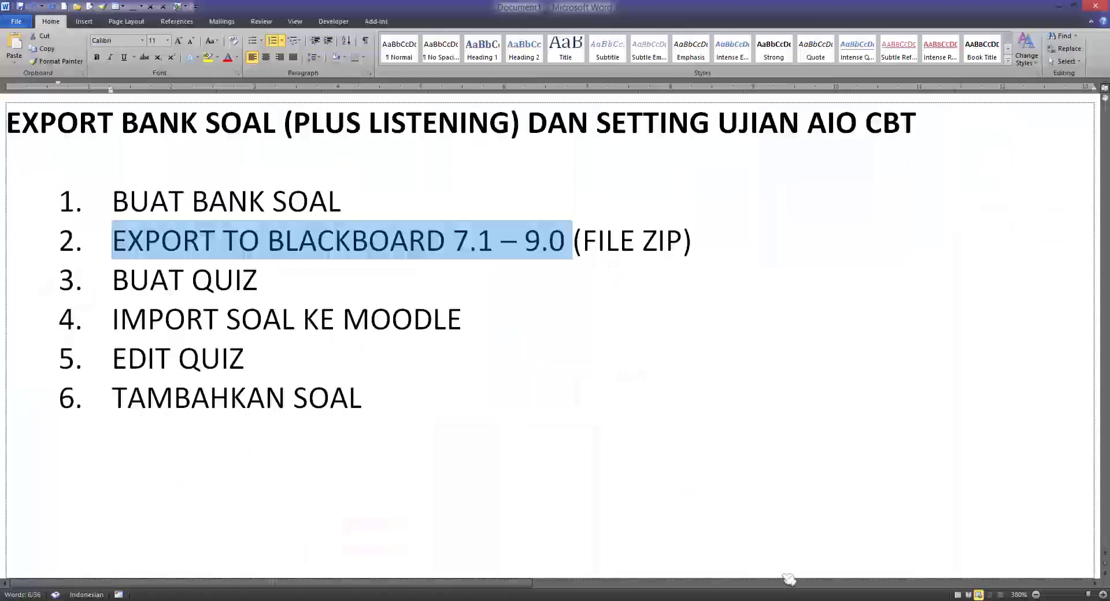
# Step: Switch to the Word outline and review the "BUAT BANK SOAL" and "EXPORT TO BLACKBOARD 7.1 – 9.0" items
pyautogui.click(240, 243)
pyautogui.moveTo(168, 203); pyautogui.dragTo(320, 204)
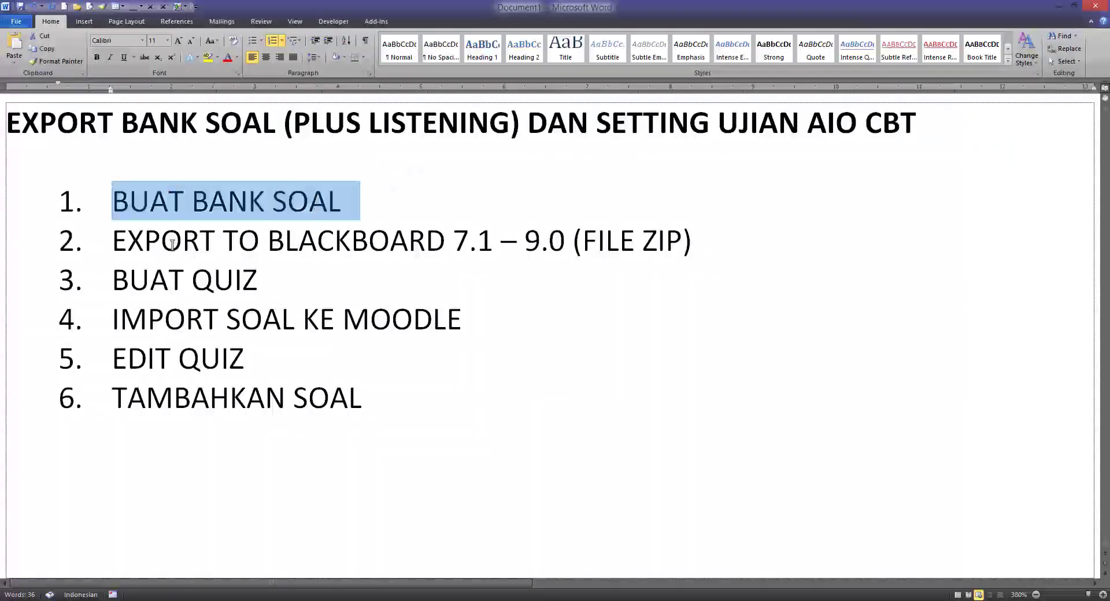
# Step: Review the "EXPORT TO BLACKBOARD 7.1 – 9.0 (FILE ZIP)" and "BUAT QUIZ" items in the outline
pyautogui.moveTo(169, 246); pyautogui.dragTo(342, 245)
pyautogui.moveTo(150, 282); pyautogui.dragTo(255, 282)
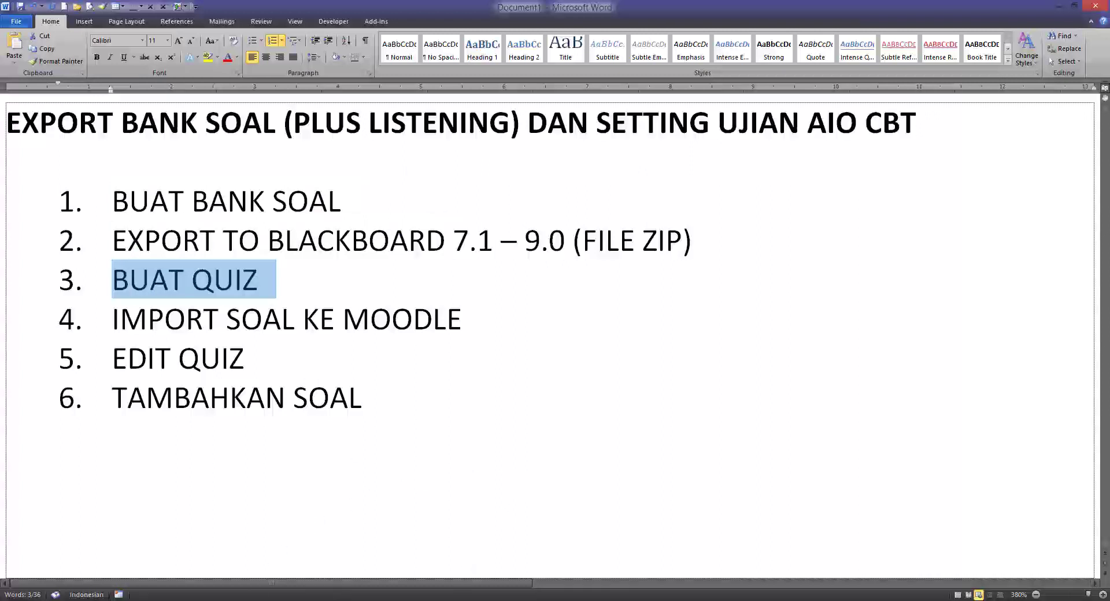
# Step: Switch to Chrome, close the BAHASA INGGRIS X quiz page, and maximize the window showing Kelola Ujian
pyautogui.hotkey('alt', 'Tab')
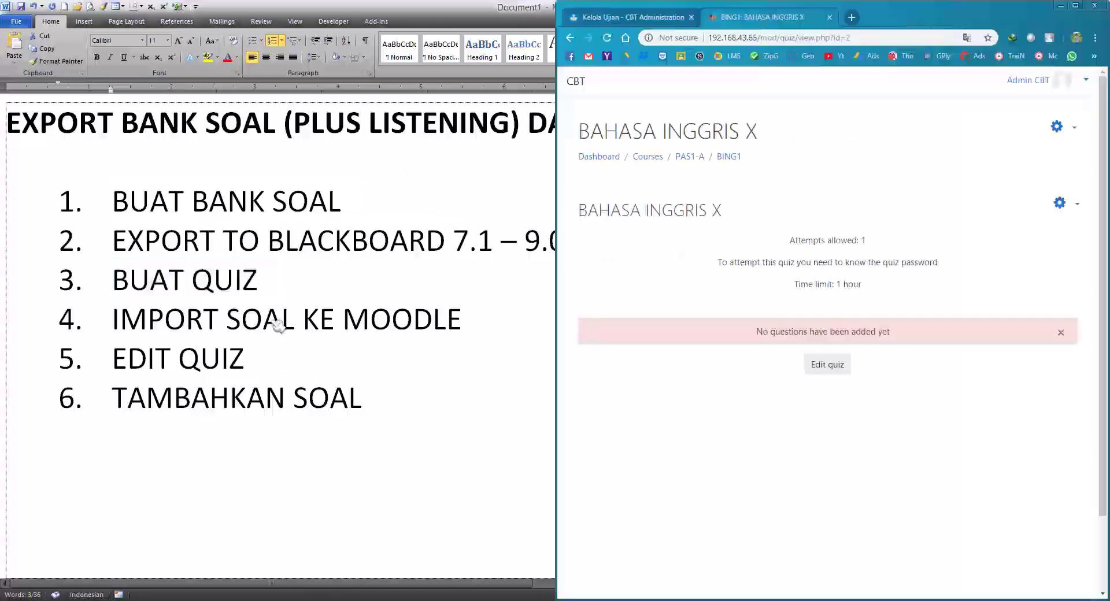
pyautogui.click(830, 17)
pyautogui.moveTo(800, 20); pyautogui.dragTo(753, 39)
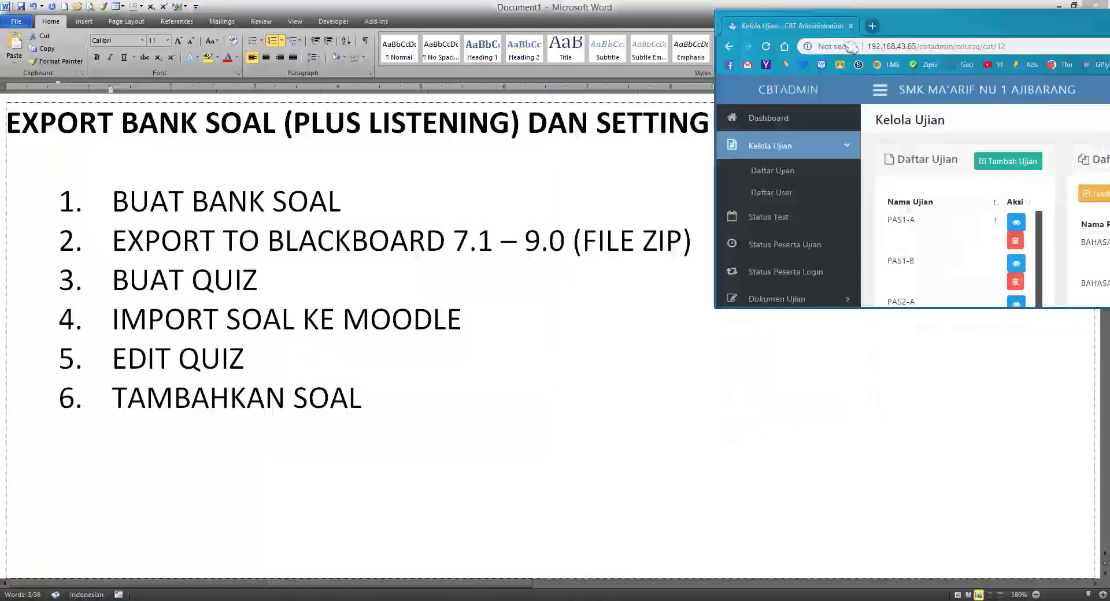
pyautogui.moveTo(851, 46); pyautogui.dragTo(136, 2)
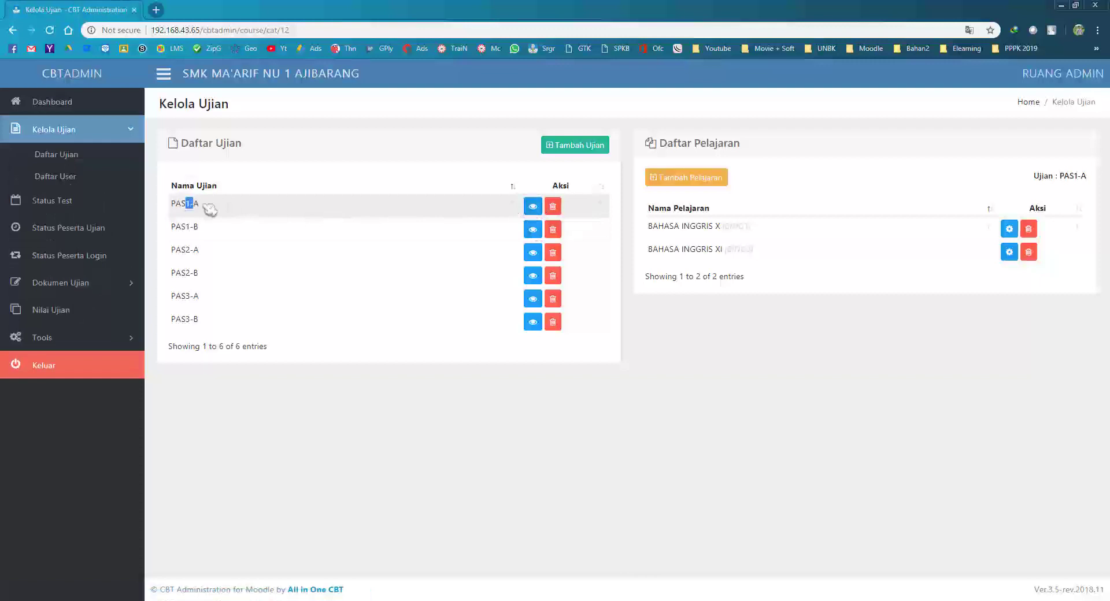
# Step: Check the subjects listed under the PAS1-A, PAS1-B and PAS2-A exams, and return to PAS1-A
pyautogui.moveTo(690, 230); pyautogui.dragTo(707, 247)
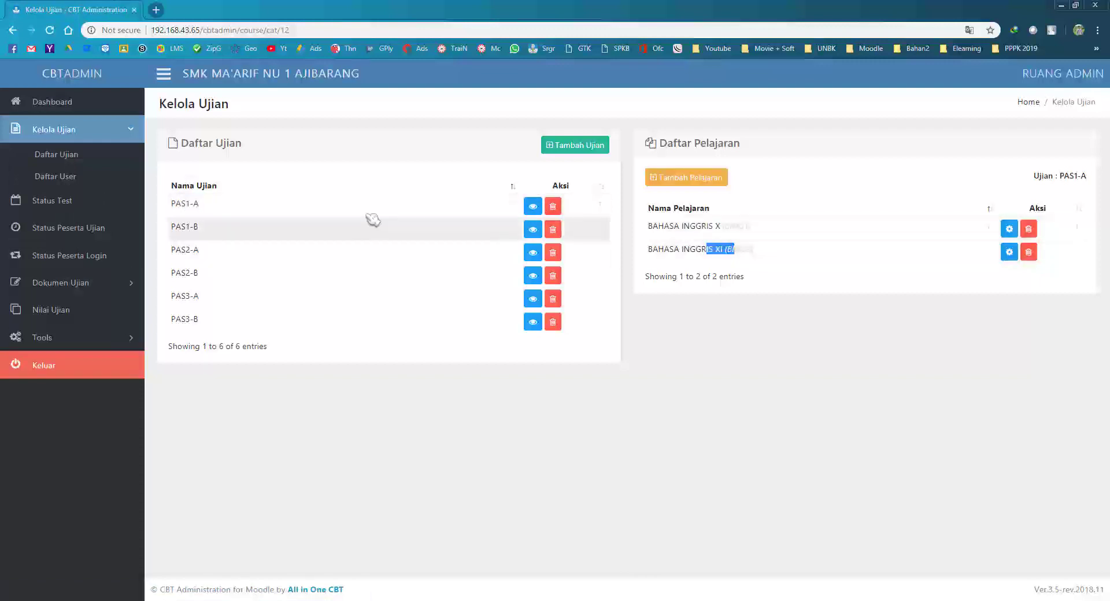
pyautogui.click(532, 231)
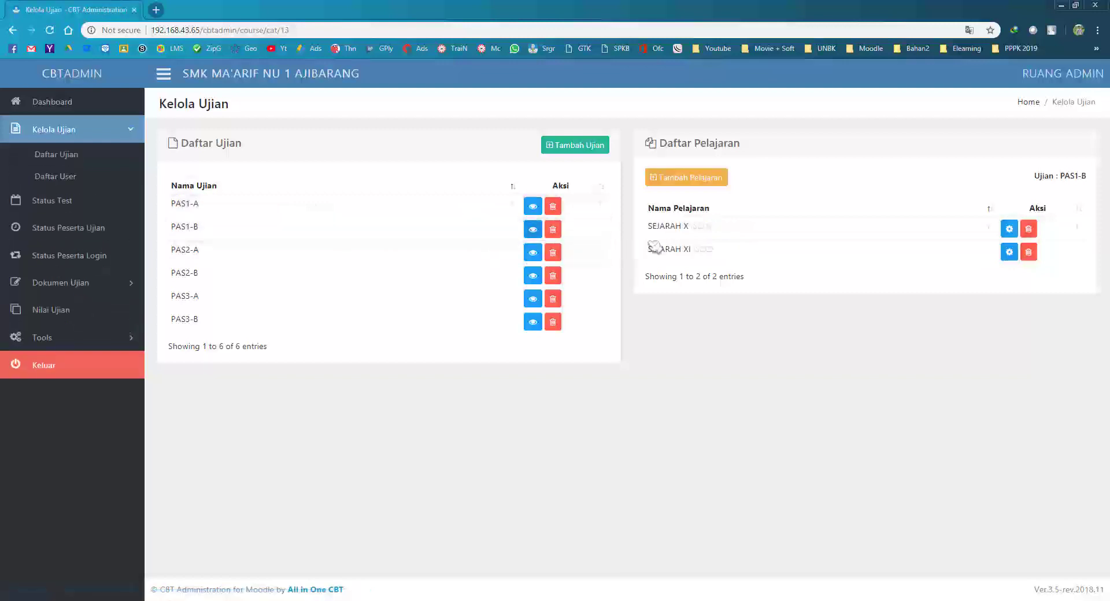
pyautogui.moveTo(652, 226); pyautogui.dragTo(710, 226)
pyautogui.click(532, 253)
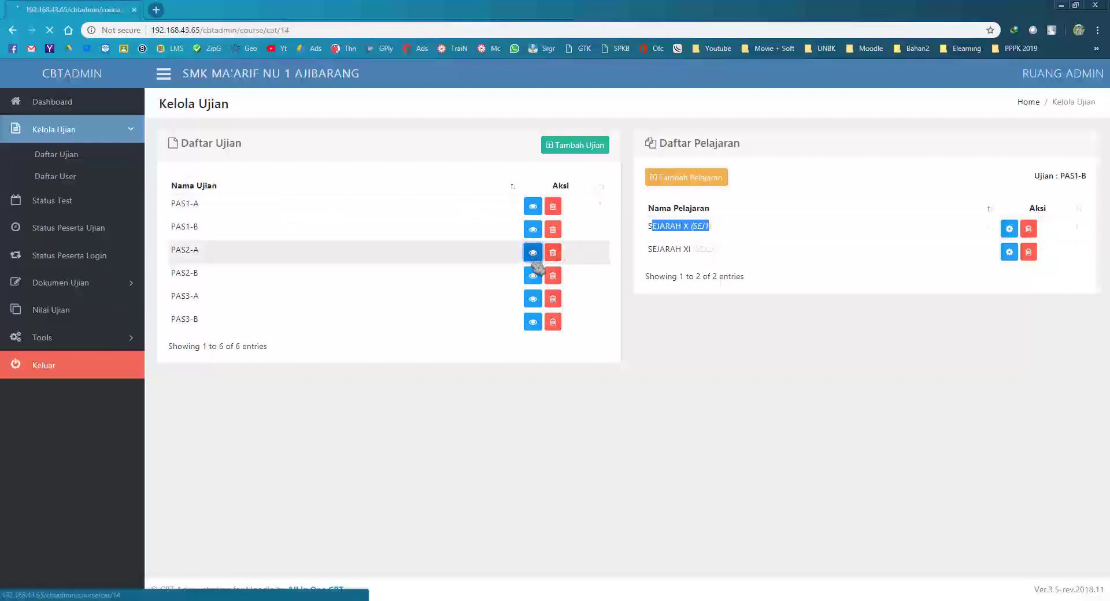
pyautogui.click(533, 206)
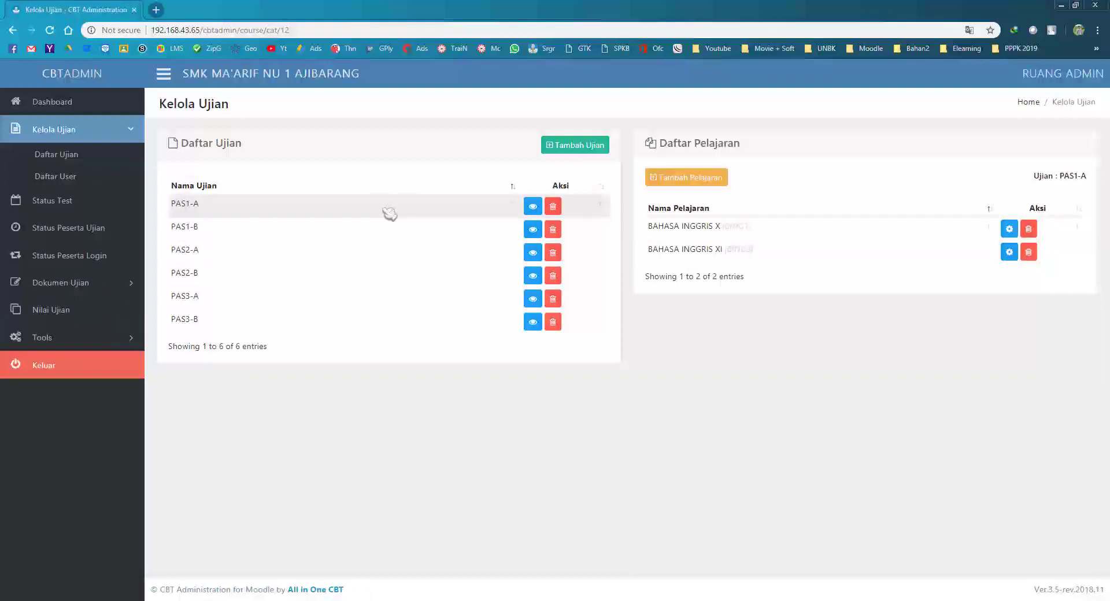
# Step: Open the course settings of BAHASA INGGRIS X under PAS1-A, look through them, and continue to its quiz page
pyautogui.moveTo(664, 226); pyautogui.dragTo(702, 229)
pyautogui.click(707, 227)
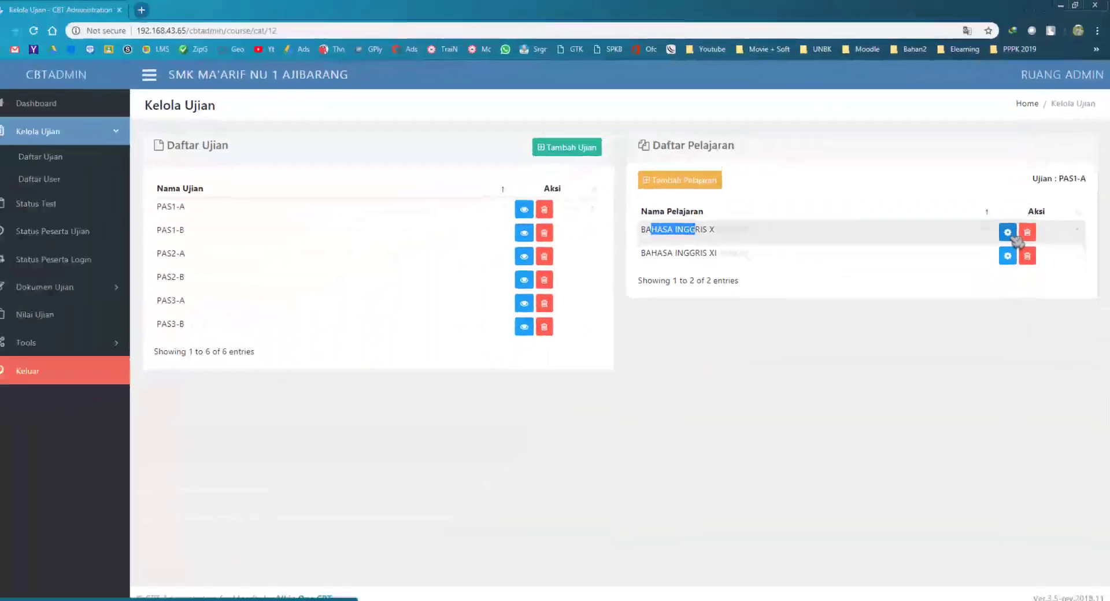
pyautogui.click(937, 405)
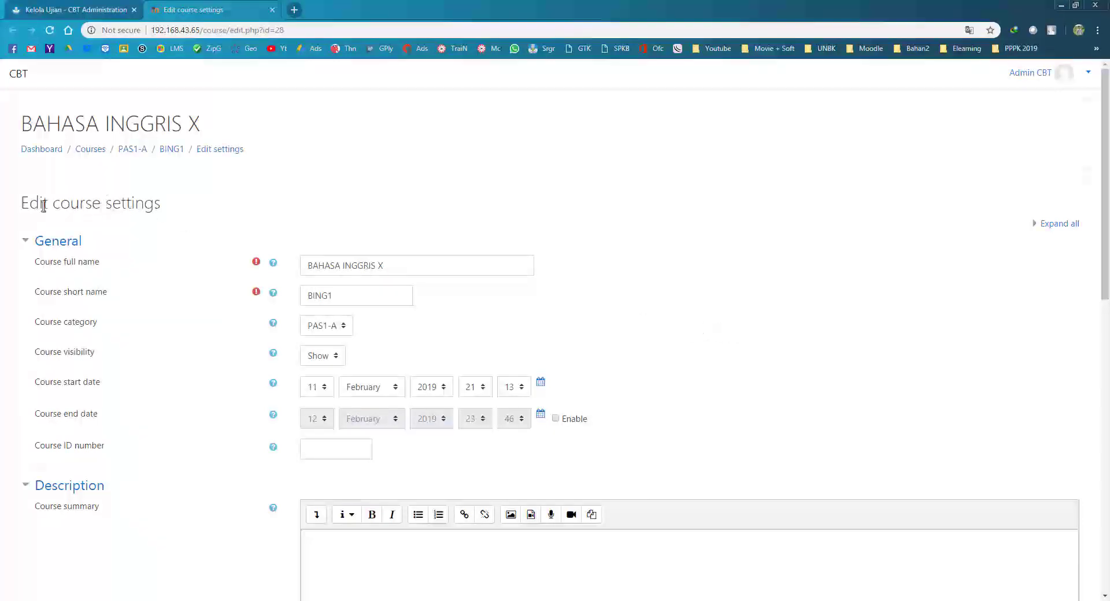
pyautogui.moveTo(35, 204); pyautogui.dragTo(143, 203)
pyautogui.scroll(-7, 211, 300)
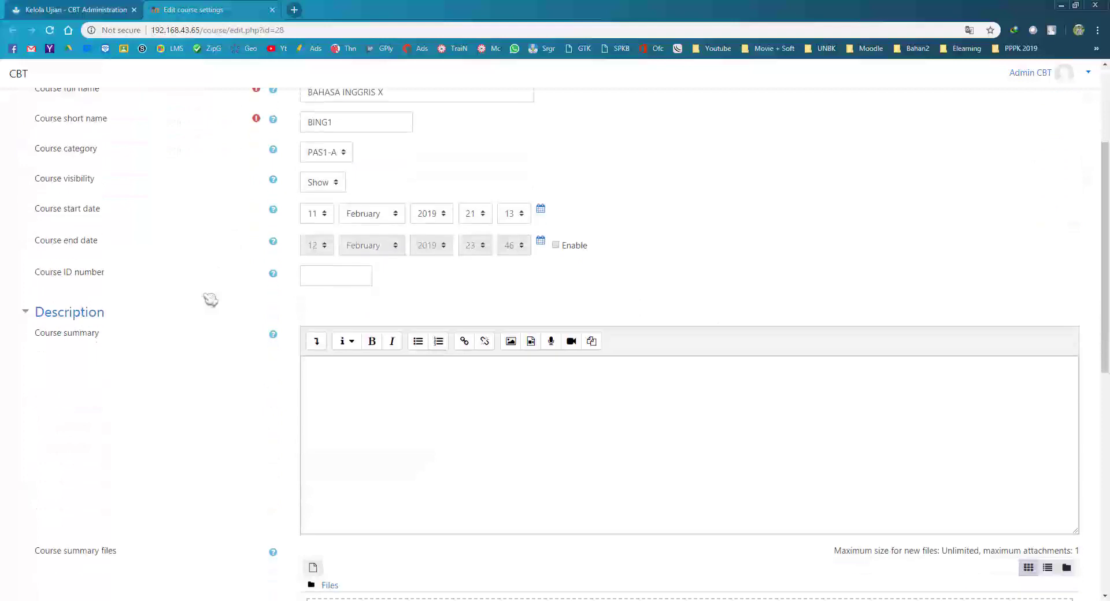
pyautogui.scroll(7, 211, 300)
pyautogui.scroll(-11, 211, 300)
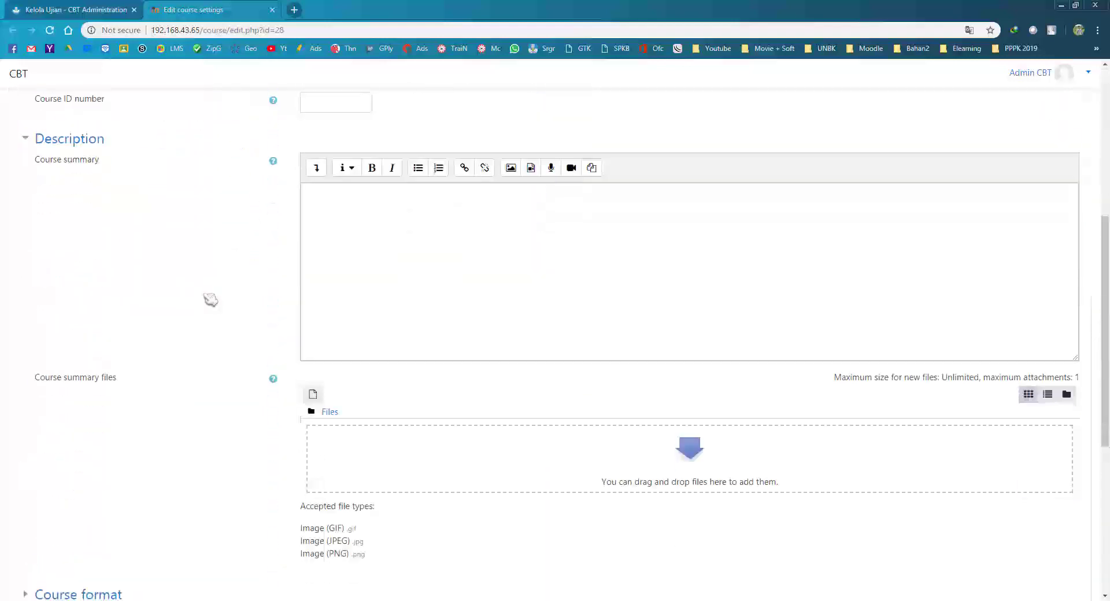
pyautogui.click(345, 475)
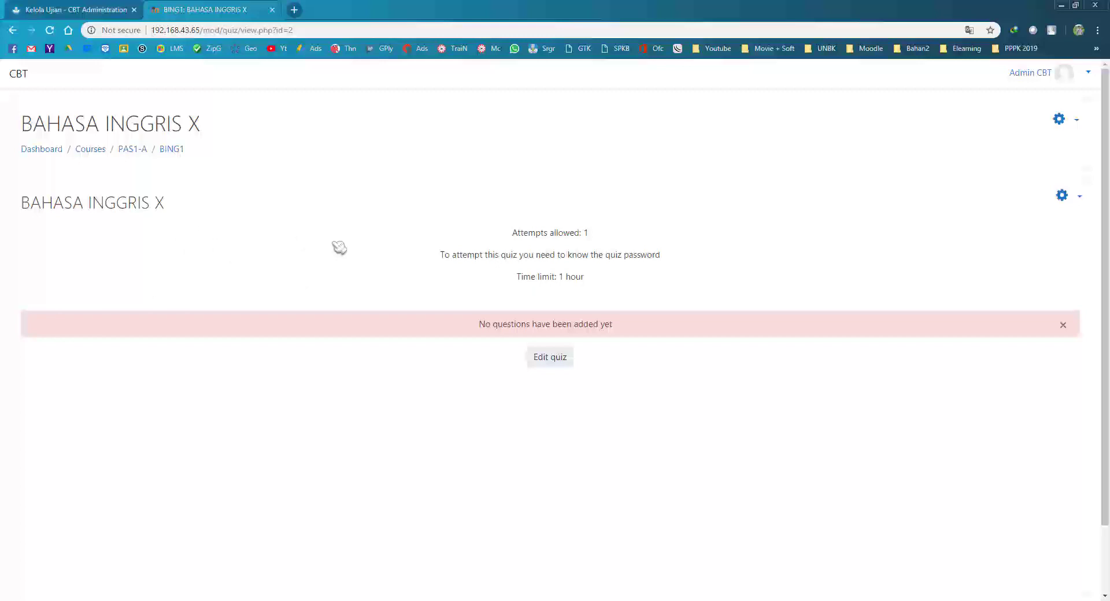
# Step: Switch to the Word outline and review the "BUAT QUIZ" and "IMPORT SOAL KE MOODLE" items
pyautogui.tripleClick(372, 293)
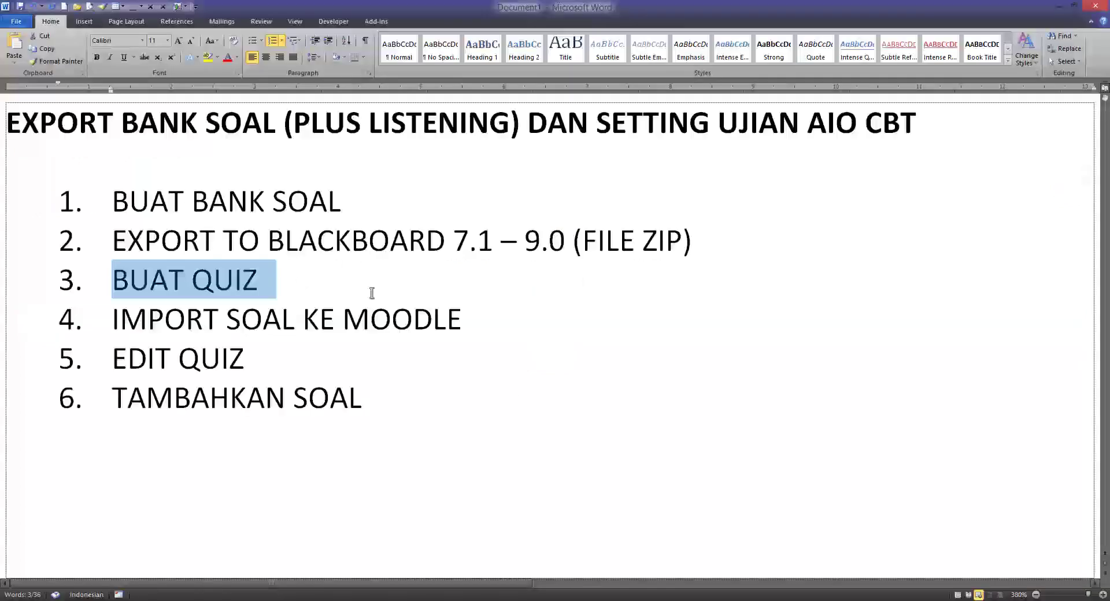
pyautogui.click(123, 289)
pyautogui.tripleClick(285, 281)
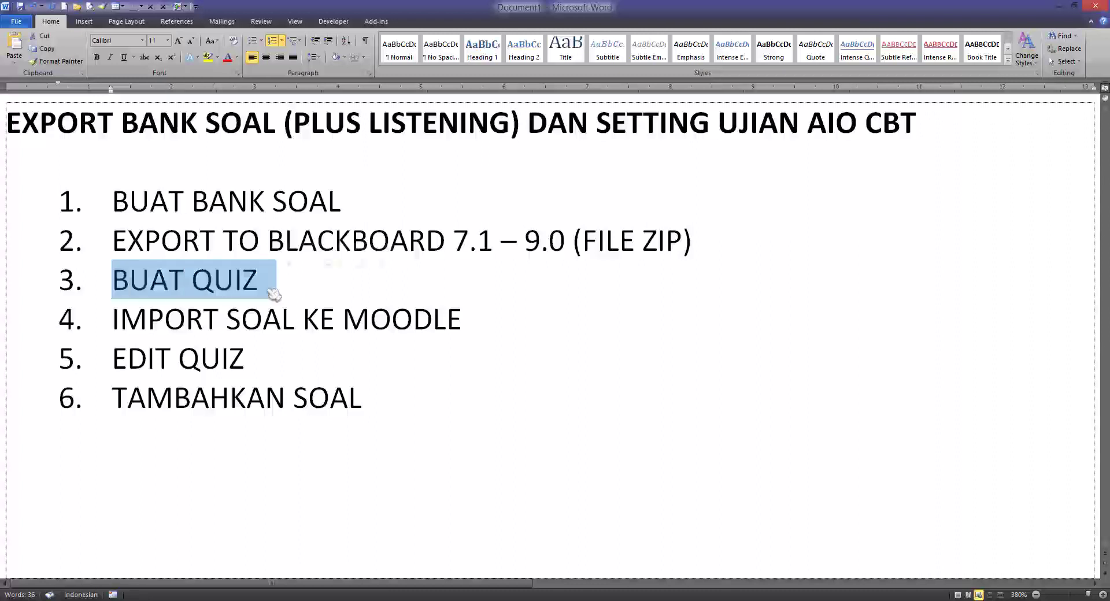
pyautogui.click(125, 322)
pyautogui.moveTo(125, 323); pyautogui.dragTo(417, 322)
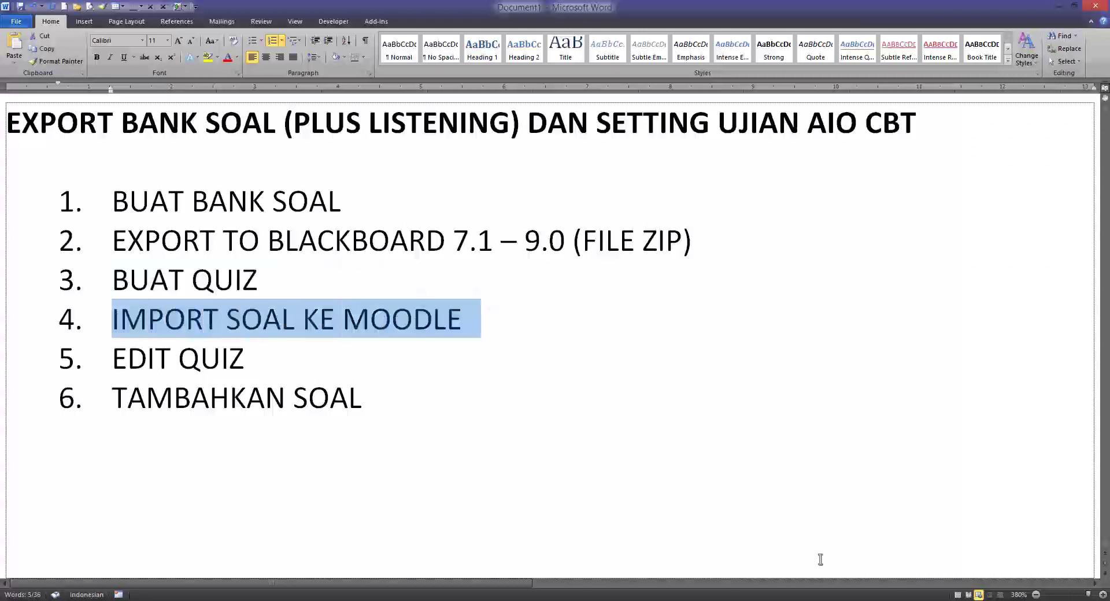
# Step: Return to Chrome and open the full course administration page for BAHASA INGGRIS X
pyautogui.hotkey('alt', 'Tab')
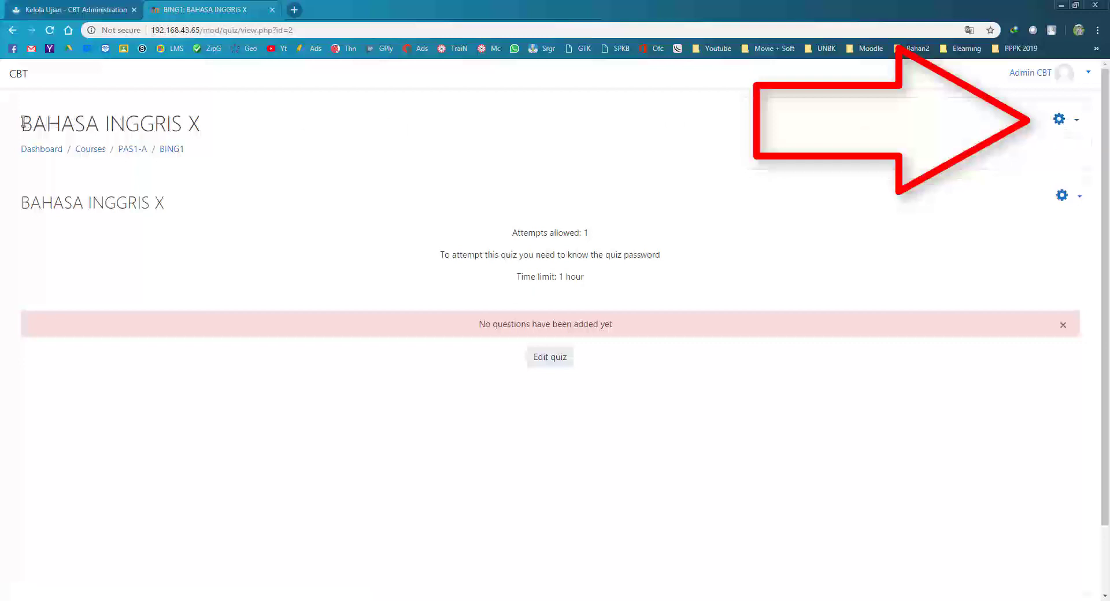
pyautogui.moveTo(201, 123)
pyautogui.mouseDown()
pyautogui.moveTo(170, 123)
pyautogui.moveTo(189, 123)
pyautogui.mouseUp()
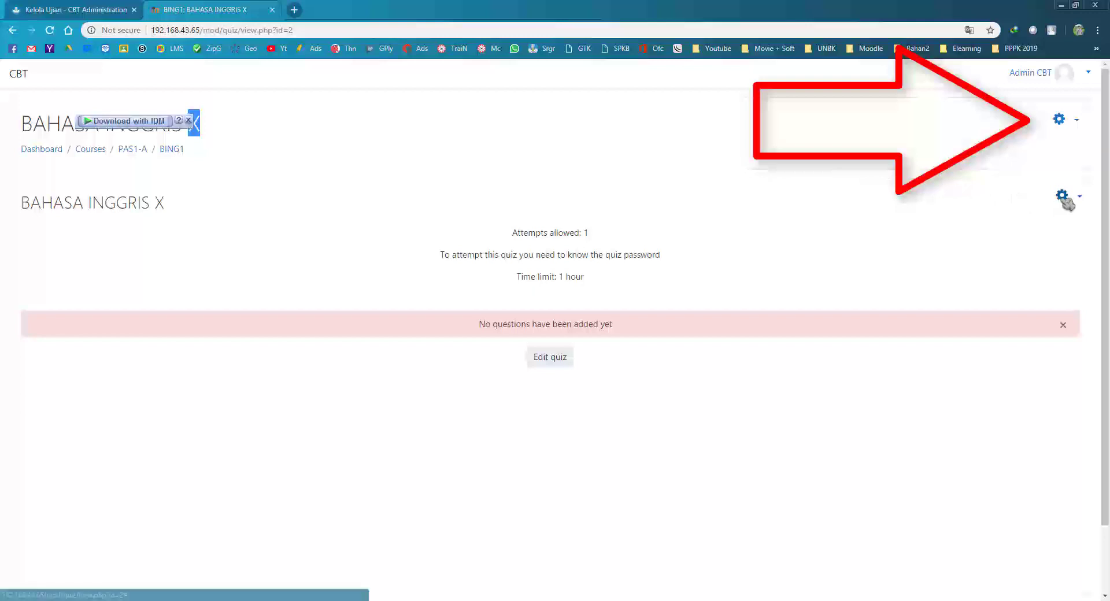
pyautogui.click(460, 259)
pyautogui.tripleClick(520, 236)
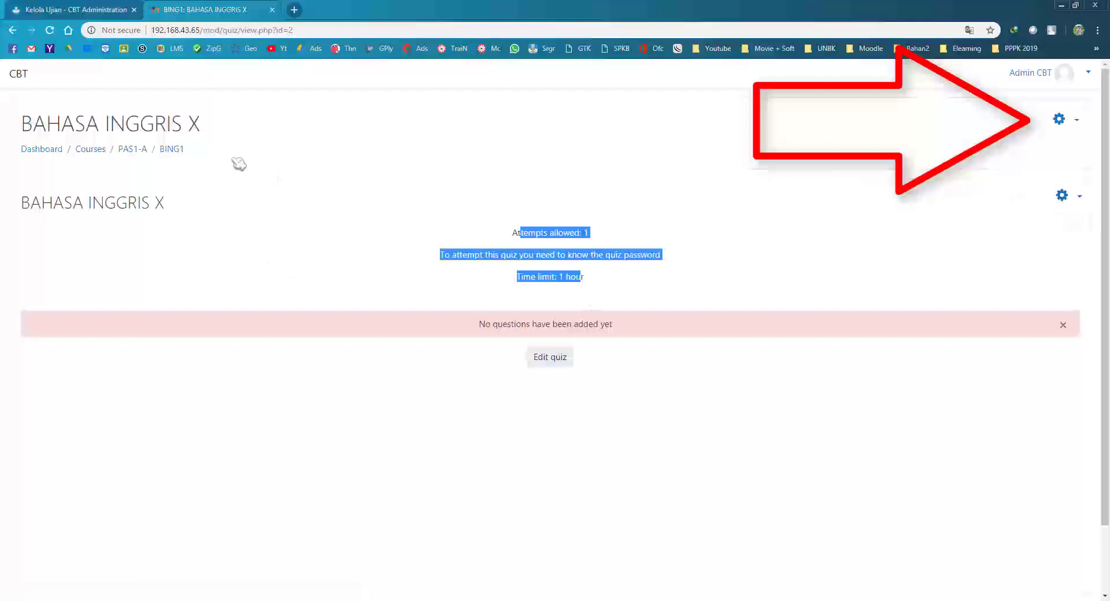
pyautogui.moveTo(141, 124); pyautogui.dragTo(272, 130)
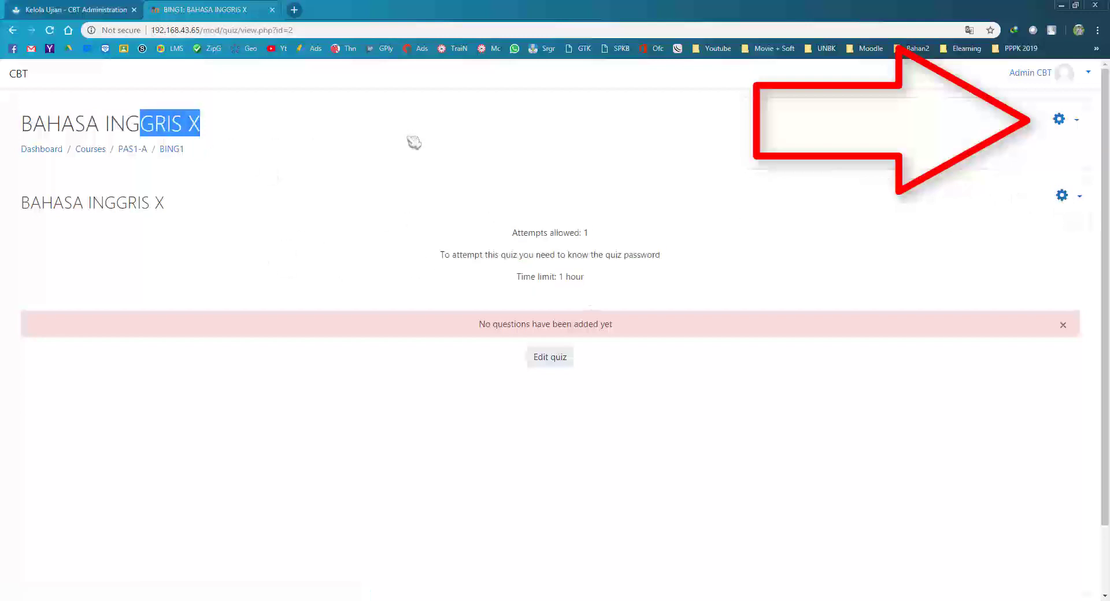
pyautogui.click(1063, 121)
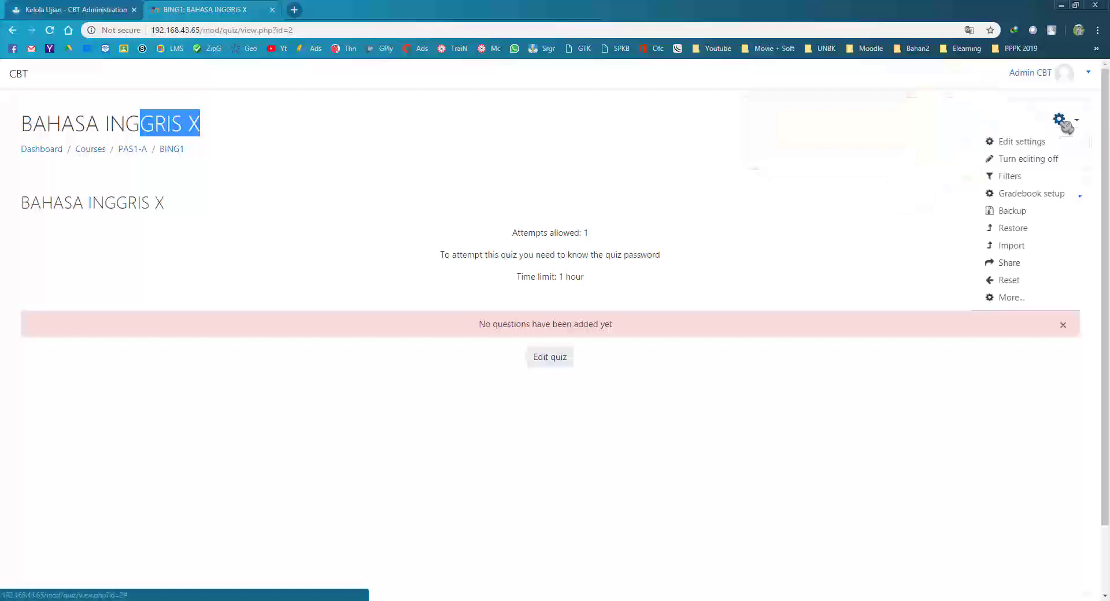
pyautogui.click(1009, 298)
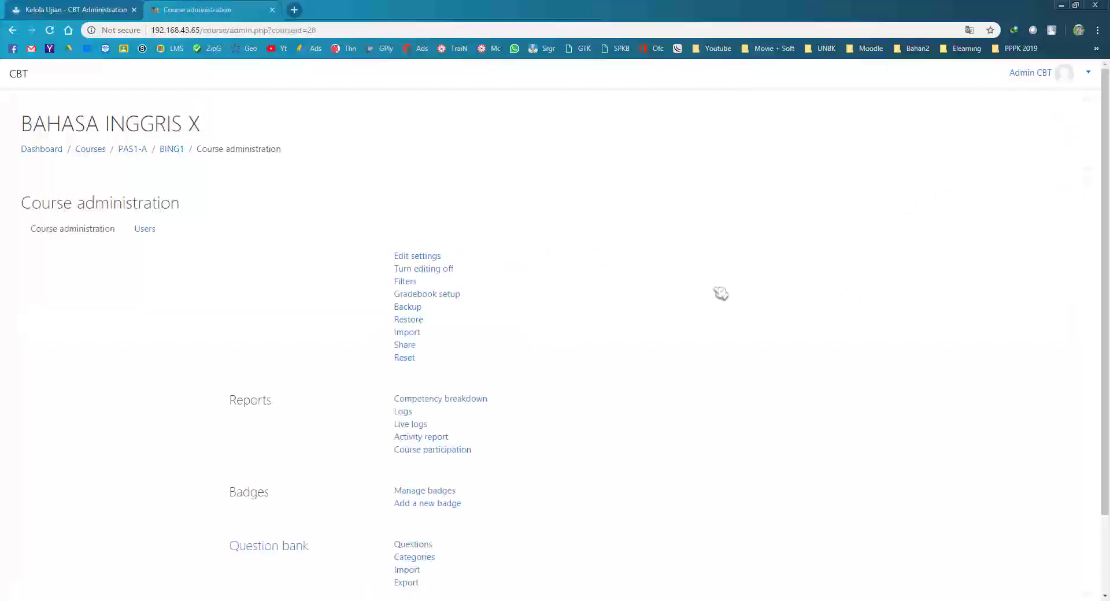
# Step: Open the question bank import for the BAHASA INGGRIS X course and choose the Blackboard file format
pyautogui.scroll(-2, 719, 295)
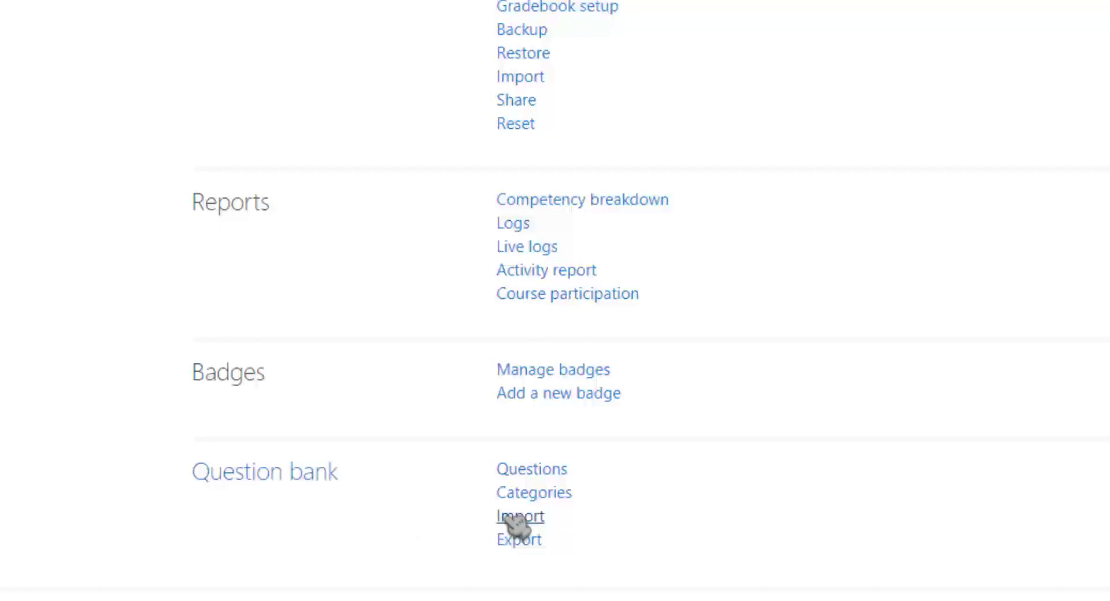
pyautogui.scroll(2, 413, 482)
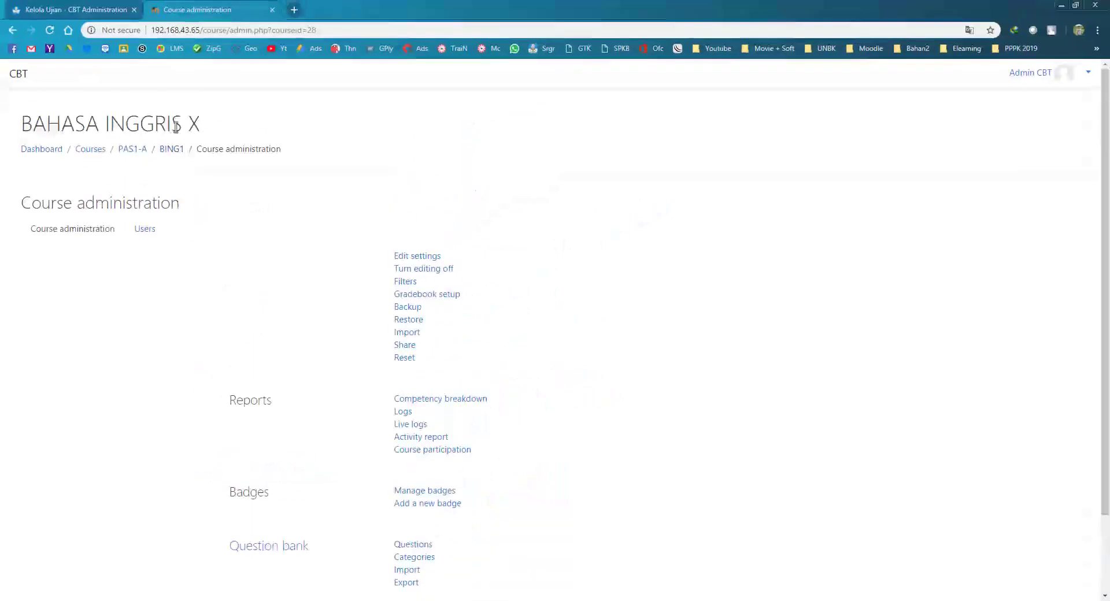
pyautogui.moveTo(176, 126); pyautogui.dragTo(20, 125)
pyautogui.click(291, 391)
pyautogui.scroll(-2, 337, 432)
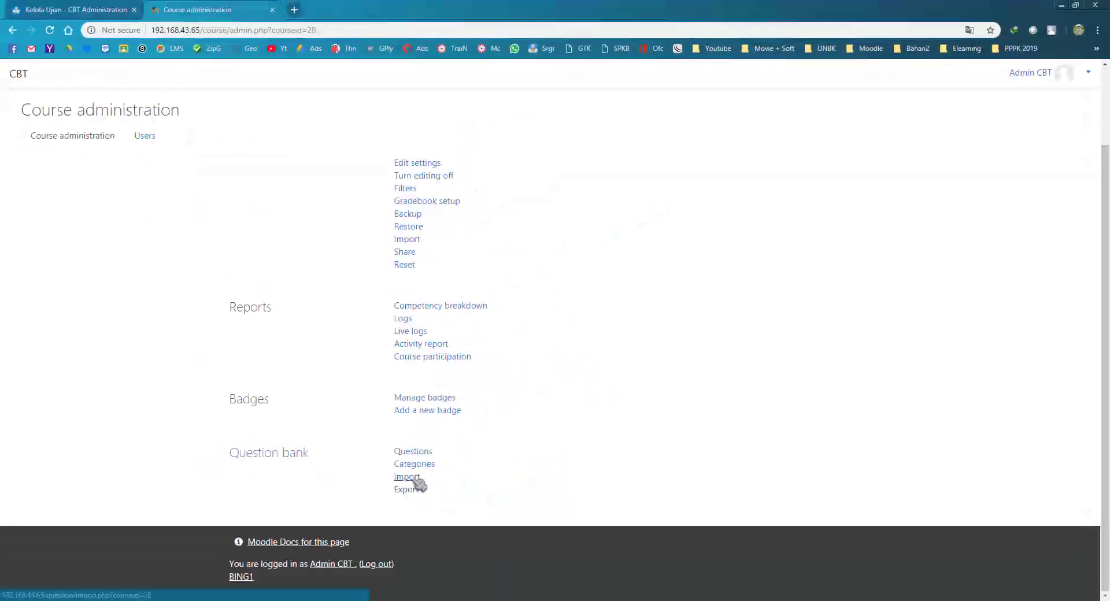
pyautogui.click(407, 477)
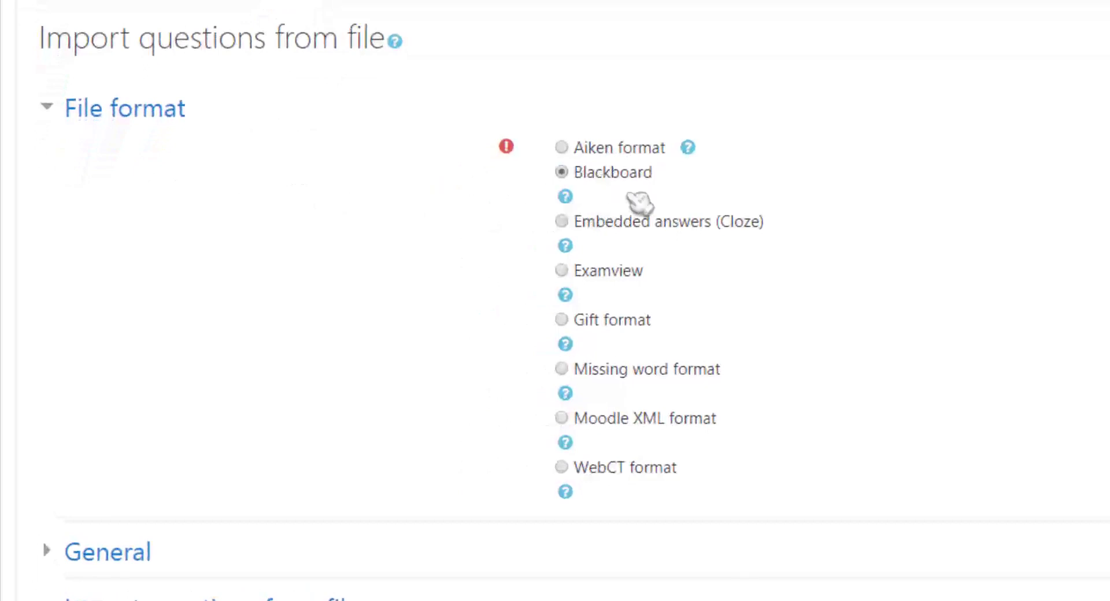
# Step: Upload B ING X.zip from the Camtasia Studio, AIO CBT MOODLE, part 4 membuat soal folder as the question import file
pyautogui.scroll(-5, 663, 218)
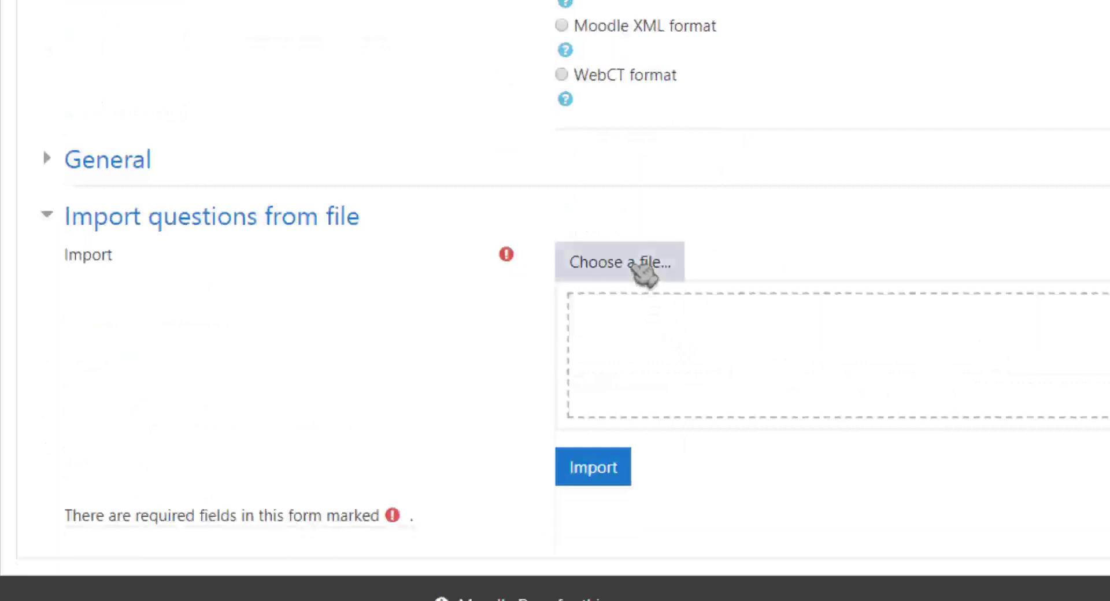
pyautogui.click(644, 269)
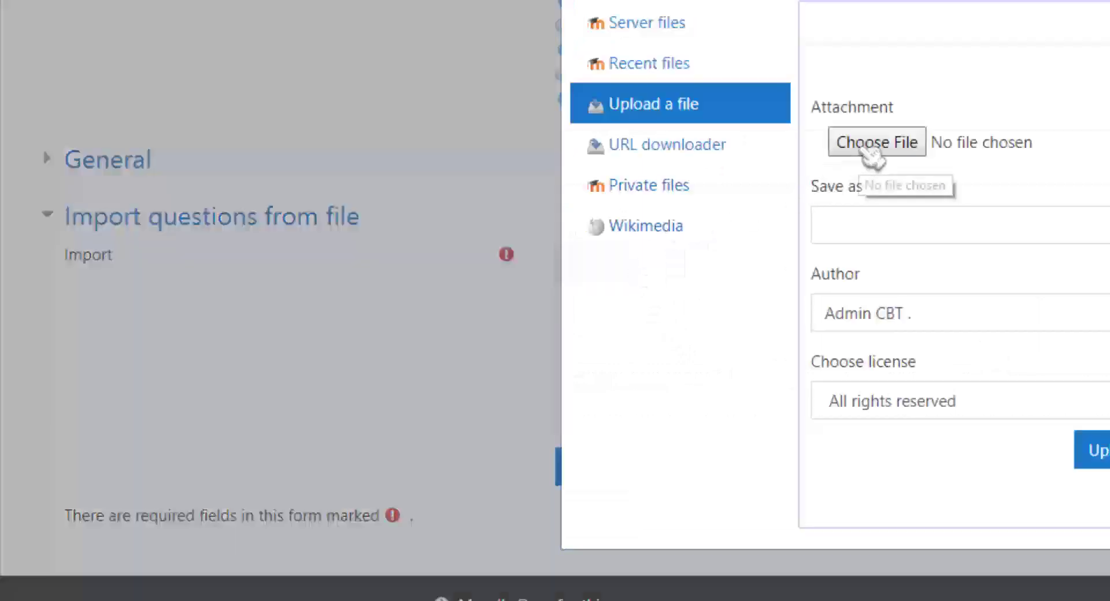
pyautogui.click(868, 152)
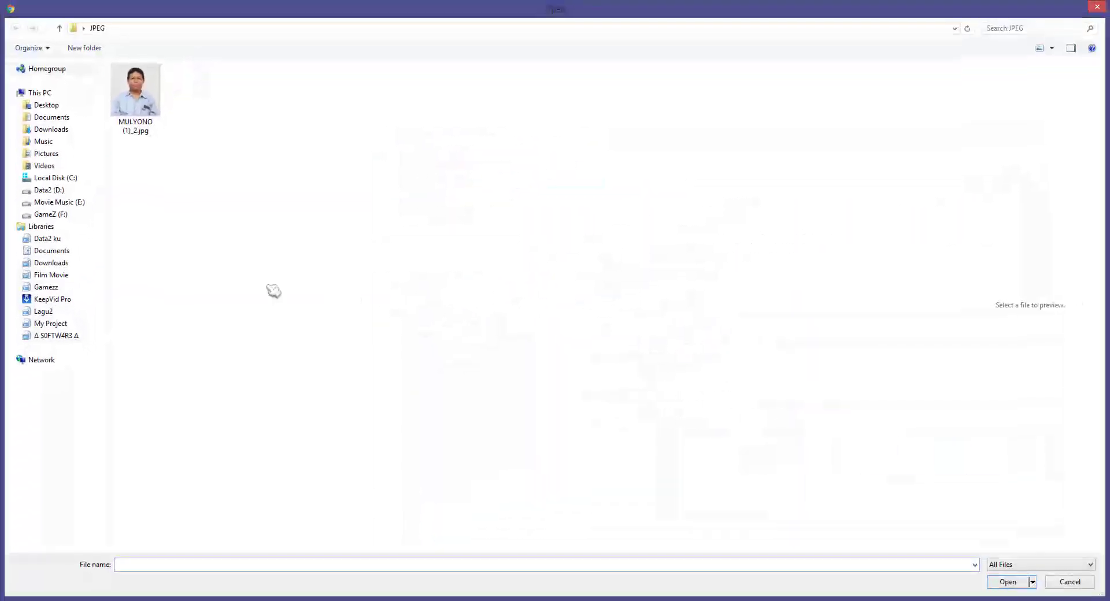
pyautogui.click(87, 218)
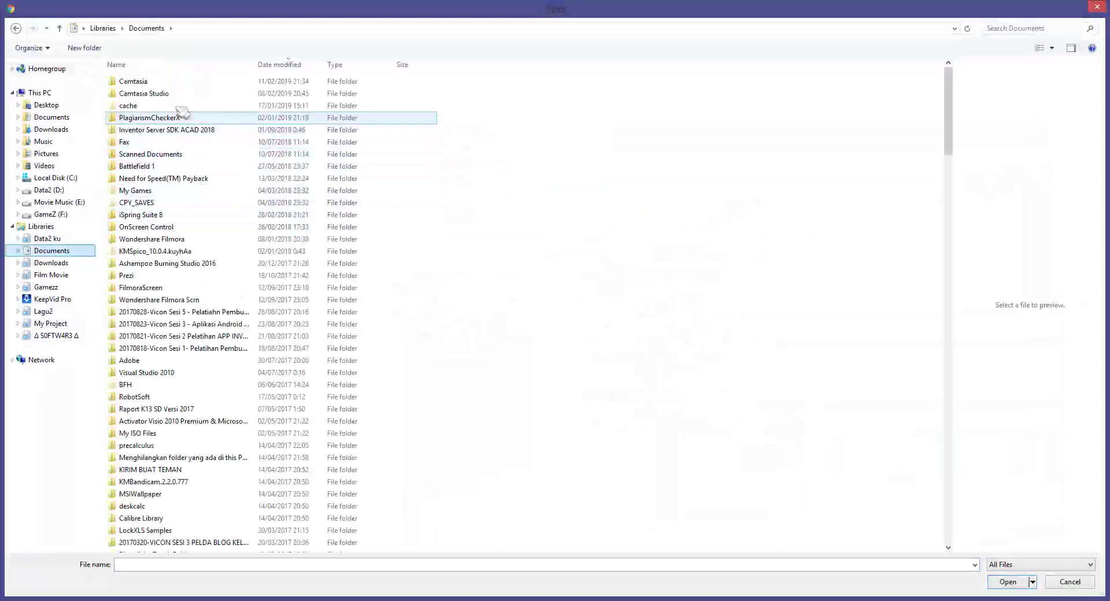
pyautogui.doubleClick(144, 93)
pyautogui.doubleClick(157, 94)
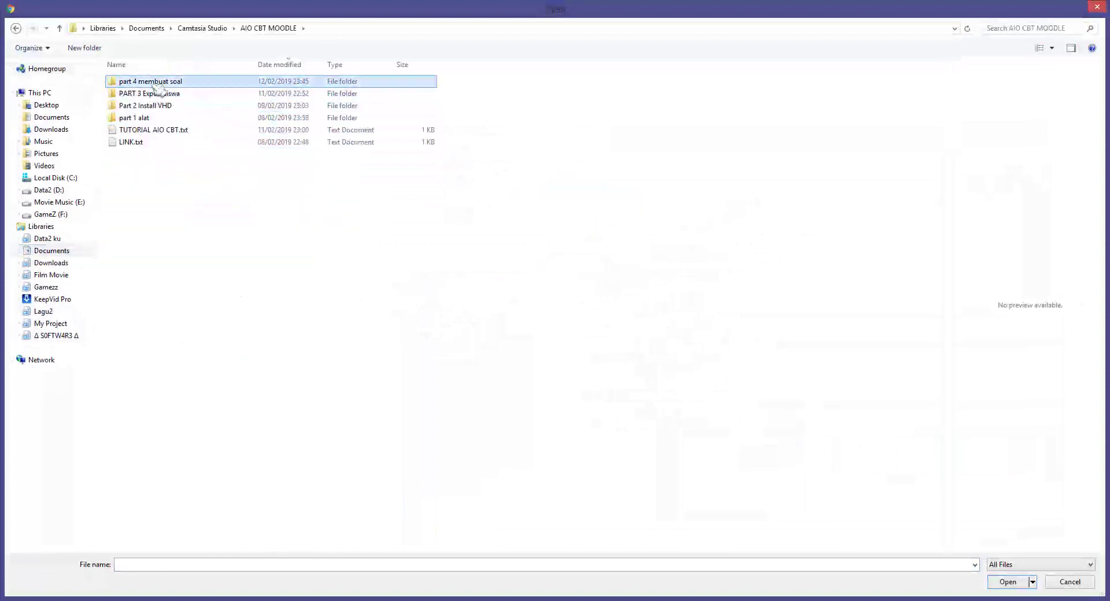
pyautogui.doubleClick(151, 82)
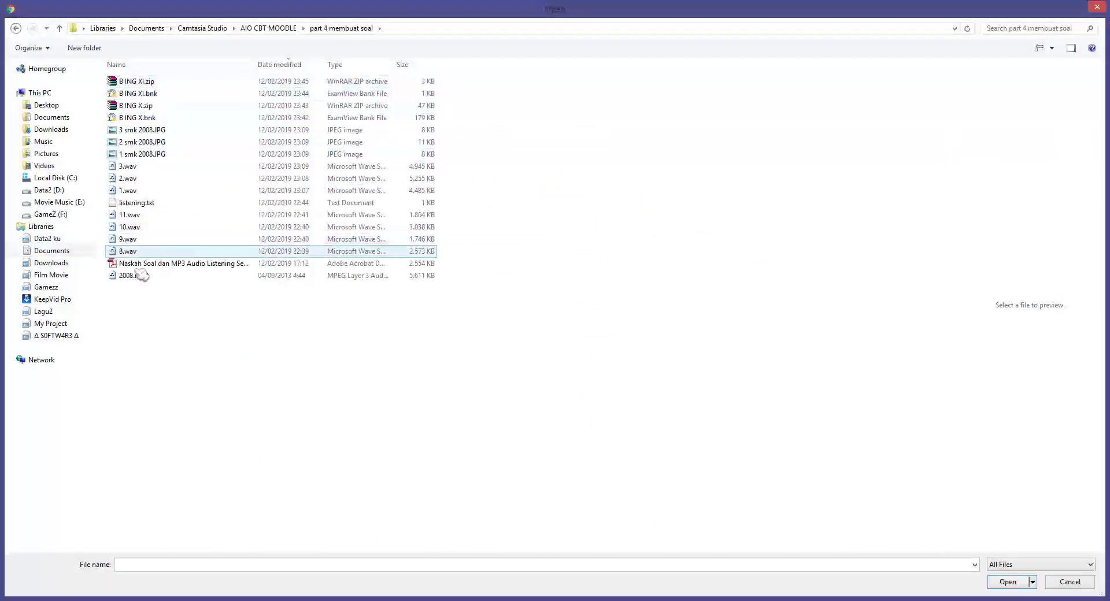
pyautogui.click(149, 108)
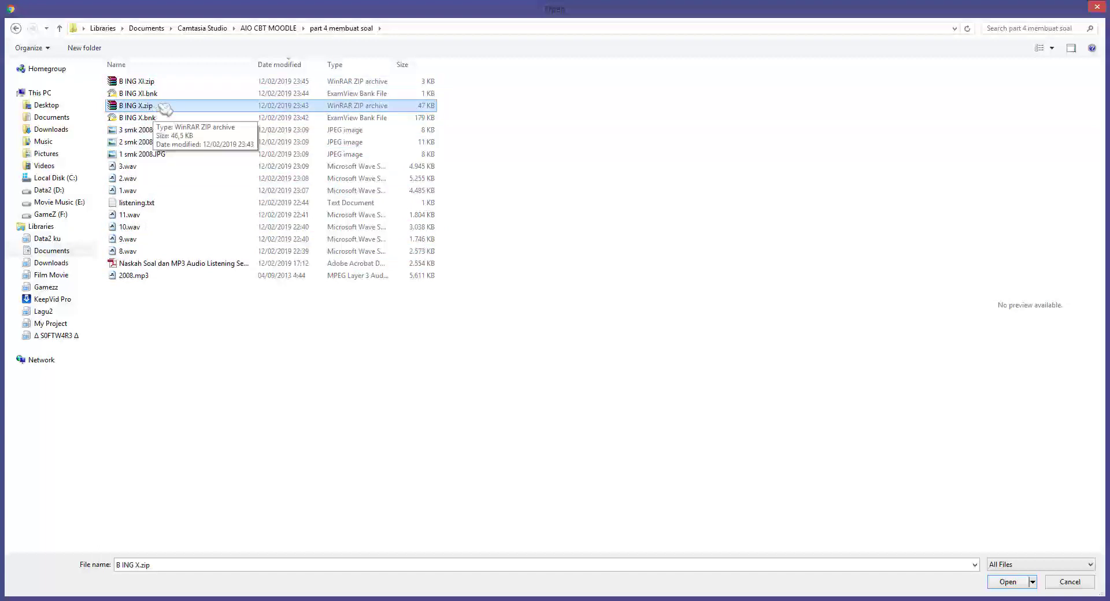
pyautogui.doubleClick(166, 107)
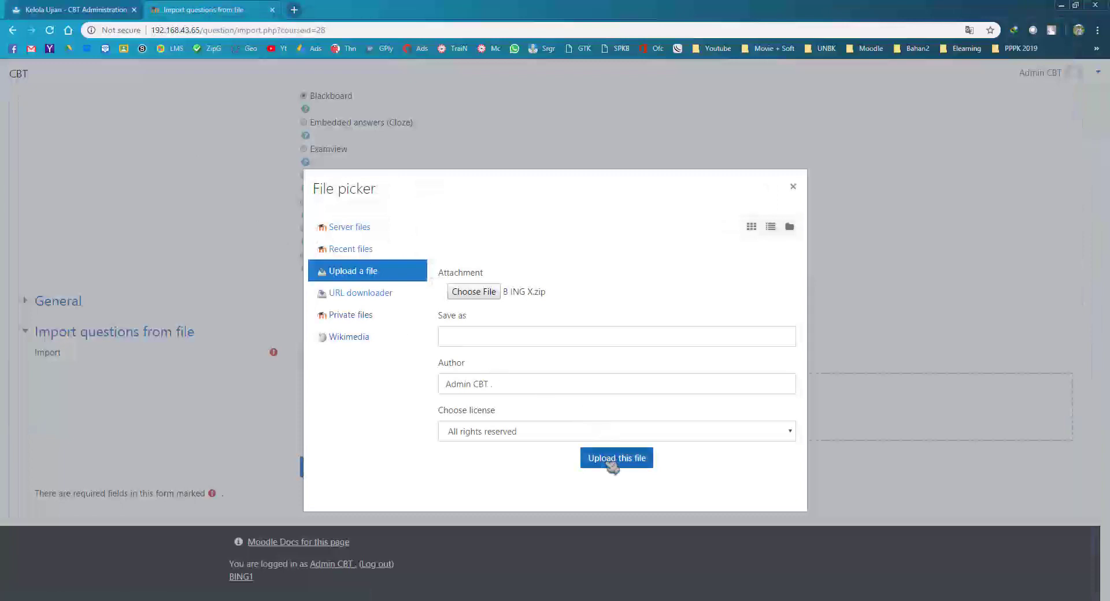
pyautogui.click(612, 459)
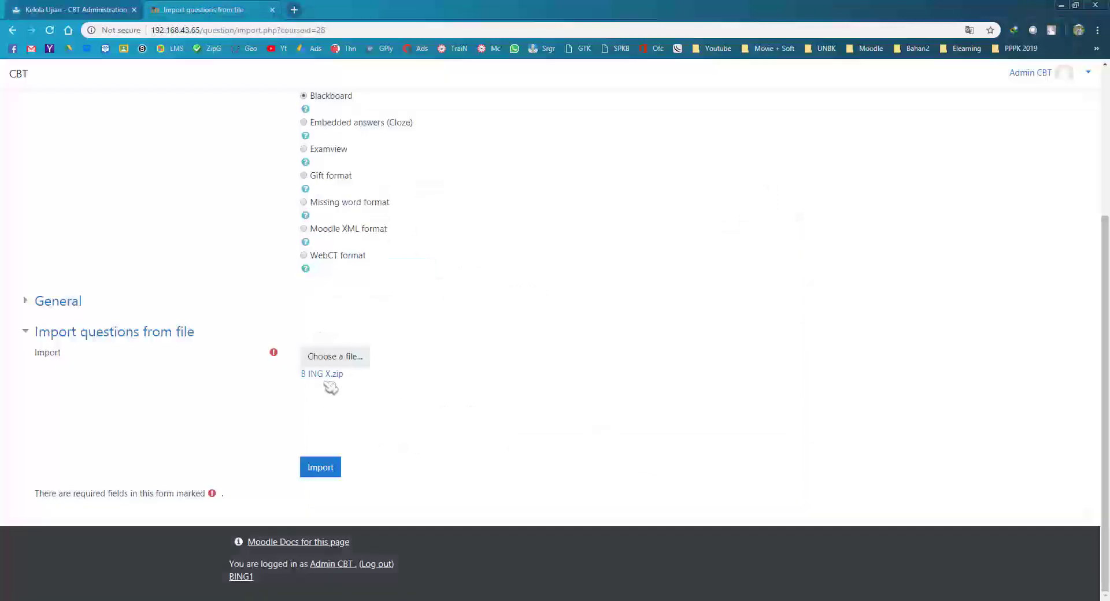
# Step: Import the questions from B ING X.zip and continue to the BAHASA INGGRIS X question bank to check the imported list
pyautogui.click(321, 468)
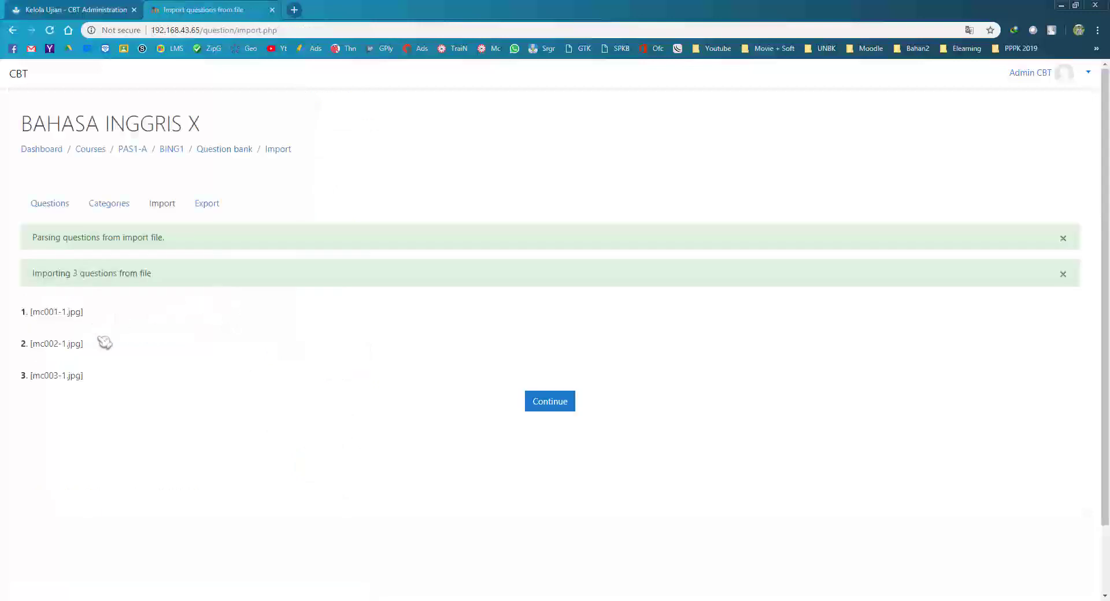
pyautogui.click(549, 403)
pyautogui.scroll(-2, 358, 379)
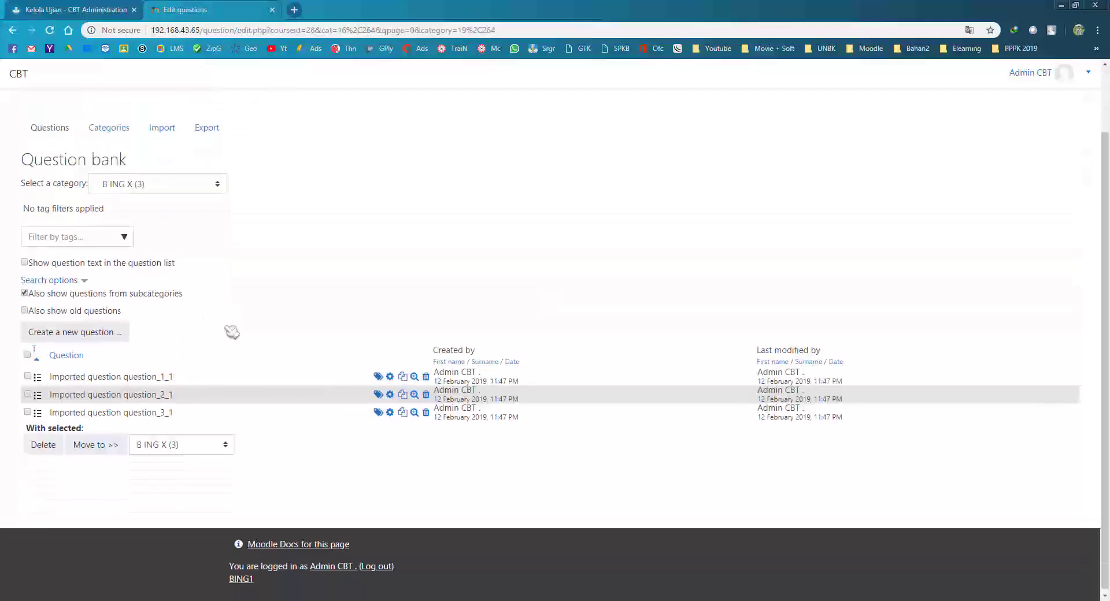
pyautogui.scroll(2, 231, 331)
pyautogui.moveTo(114, 120); pyautogui.dragTo(21, 123)
pyautogui.moveTo(64, 123); pyautogui.dragTo(241, 125)
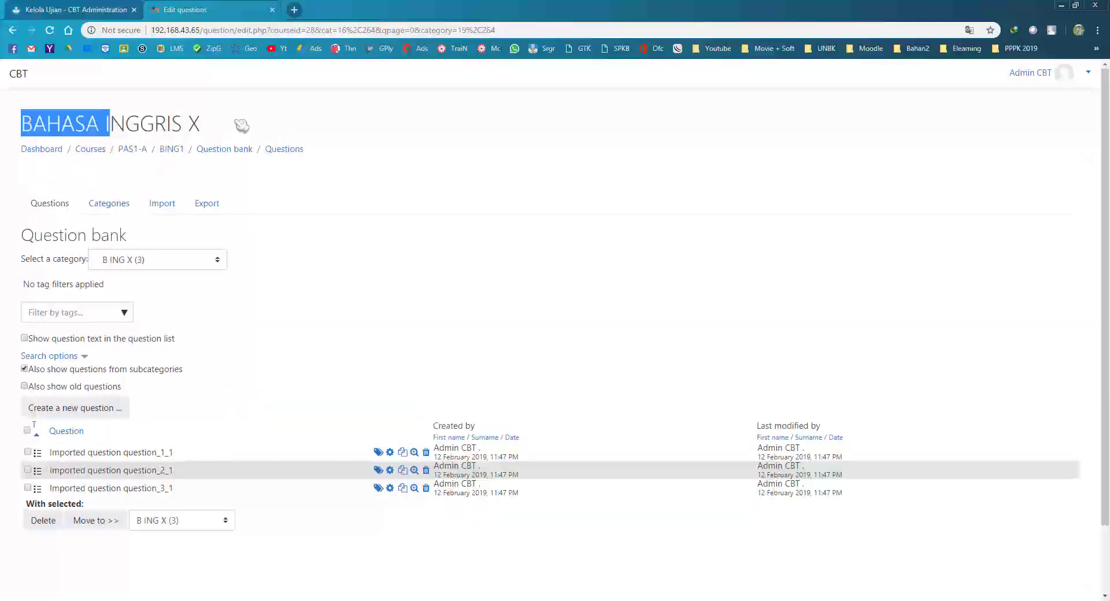
pyautogui.click(300, 392)
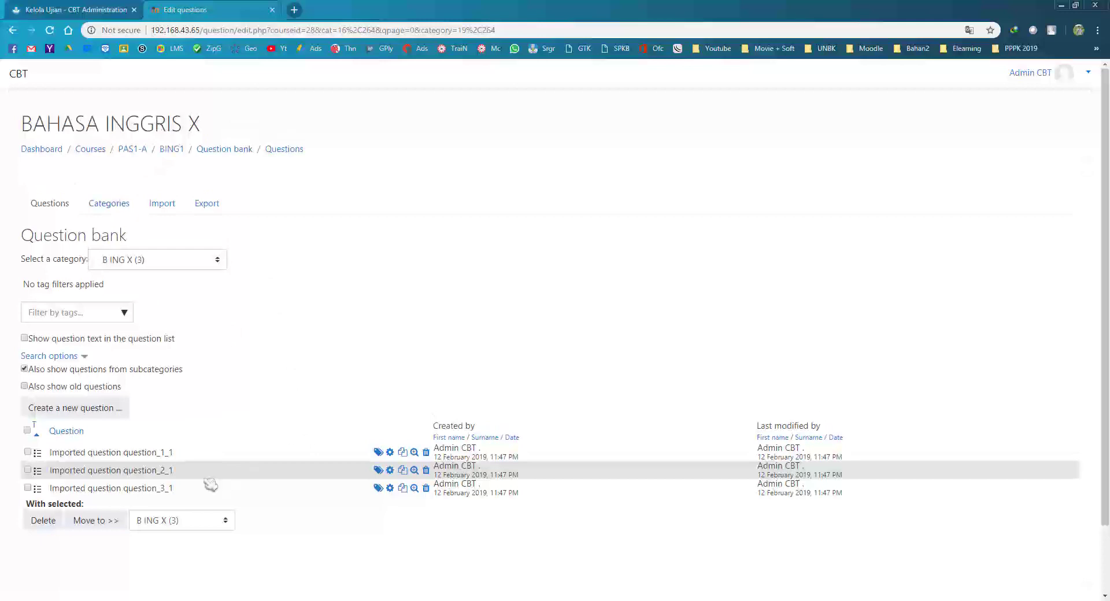
# Step: Preview the imported question question_2_1, check its picture and answer choices a to d, and close the preview
pyautogui.click(414, 470)
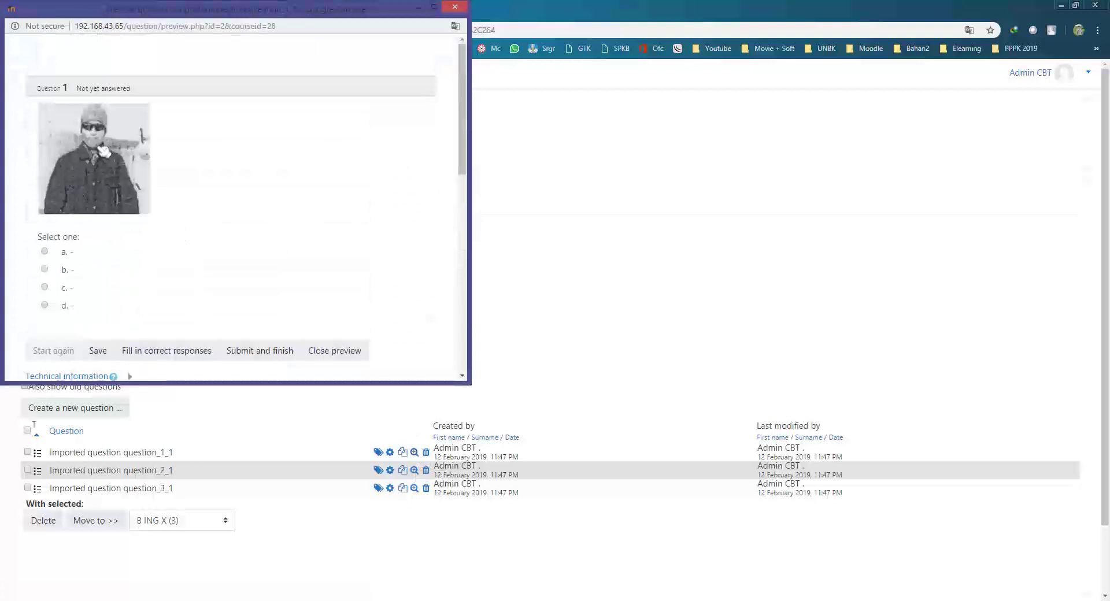
pyautogui.moveTo(62, 252); pyautogui.dragTo(72, 302)
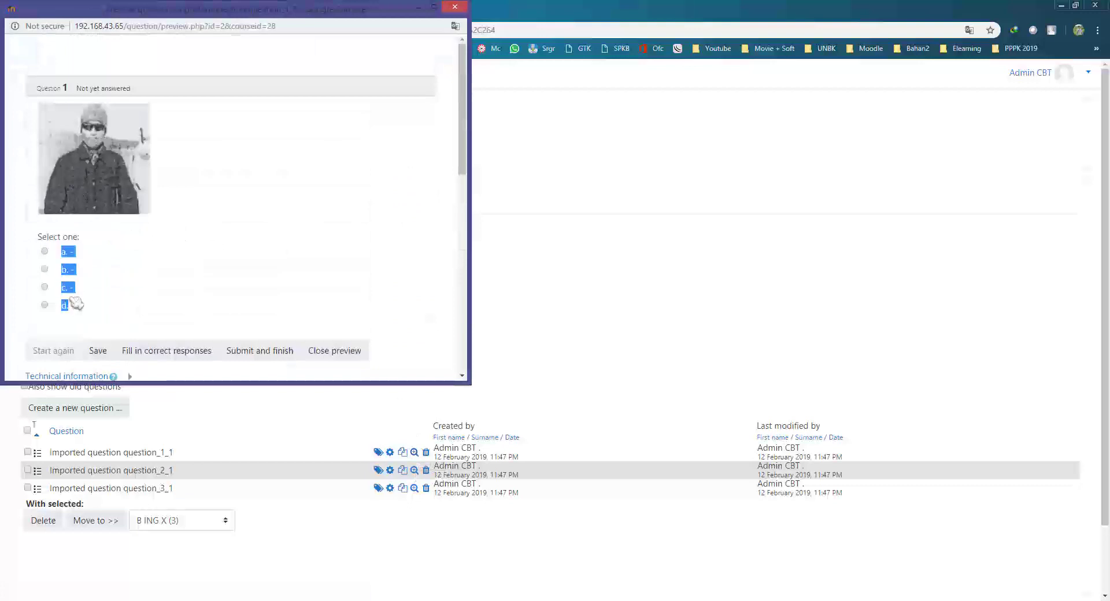
pyautogui.click(119, 275)
pyautogui.scroll(-2, 181, 218)
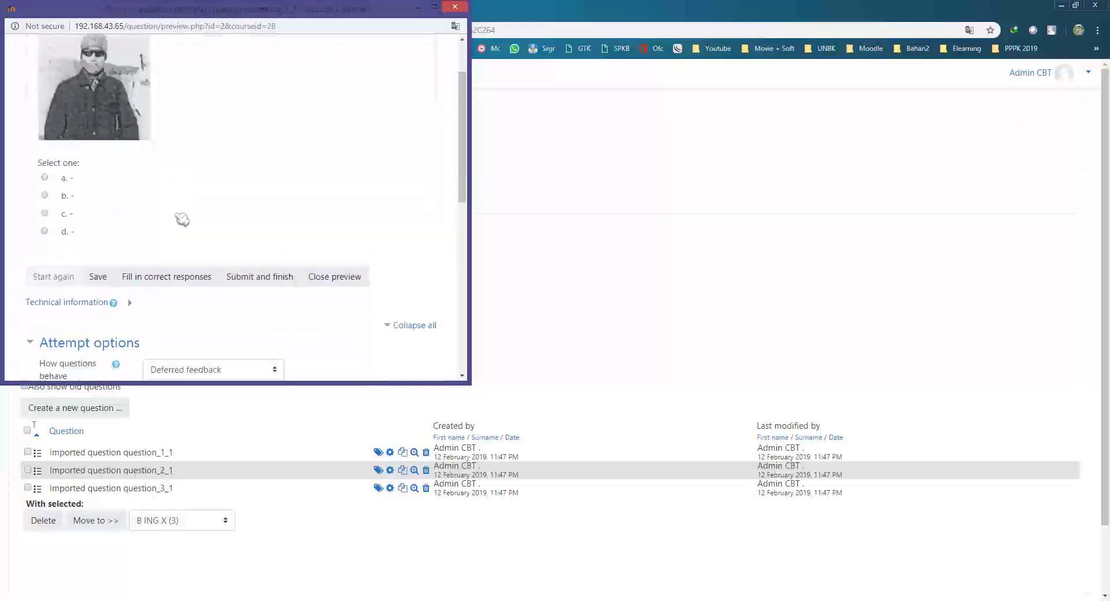
pyautogui.scroll(2, 181, 218)
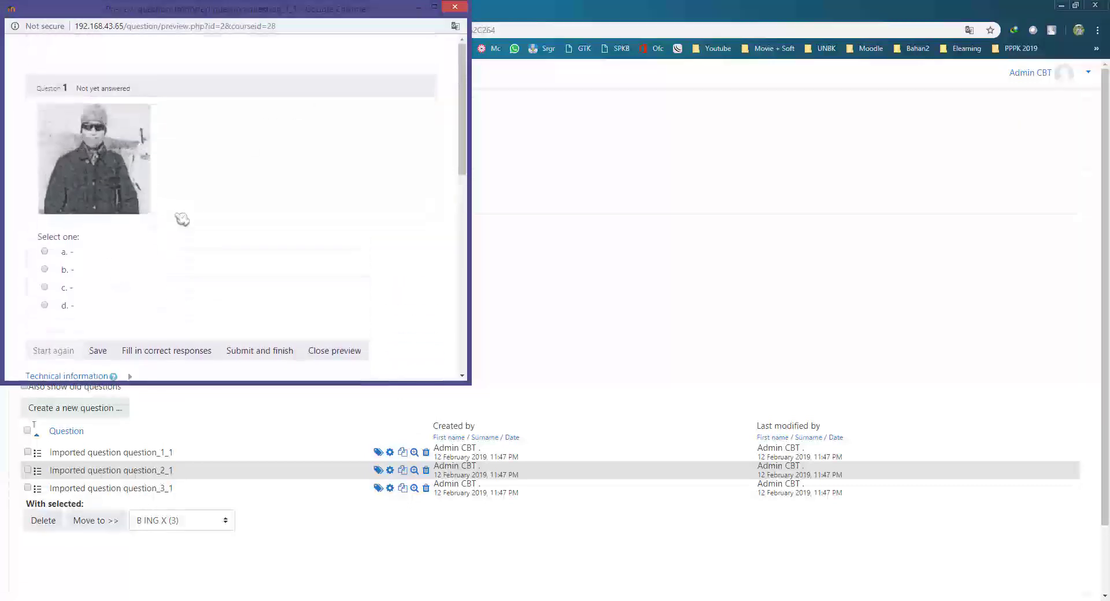
pyautogui.click(455, 8)
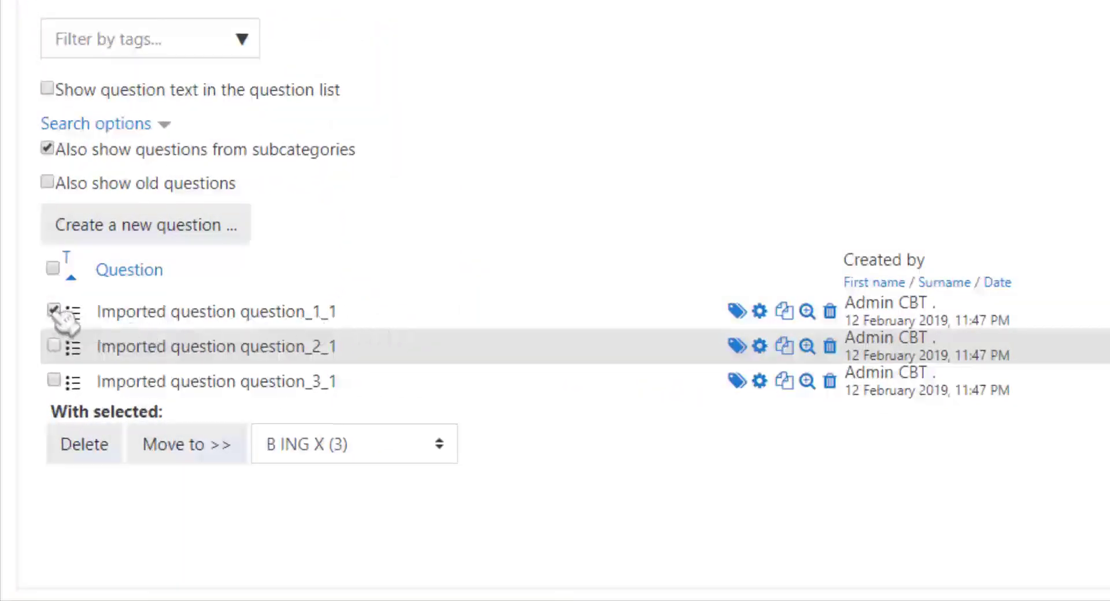
# Step: Clear the selection of the imported question question_1_1 and open that question for editing
pyautogui.click(51, 322)
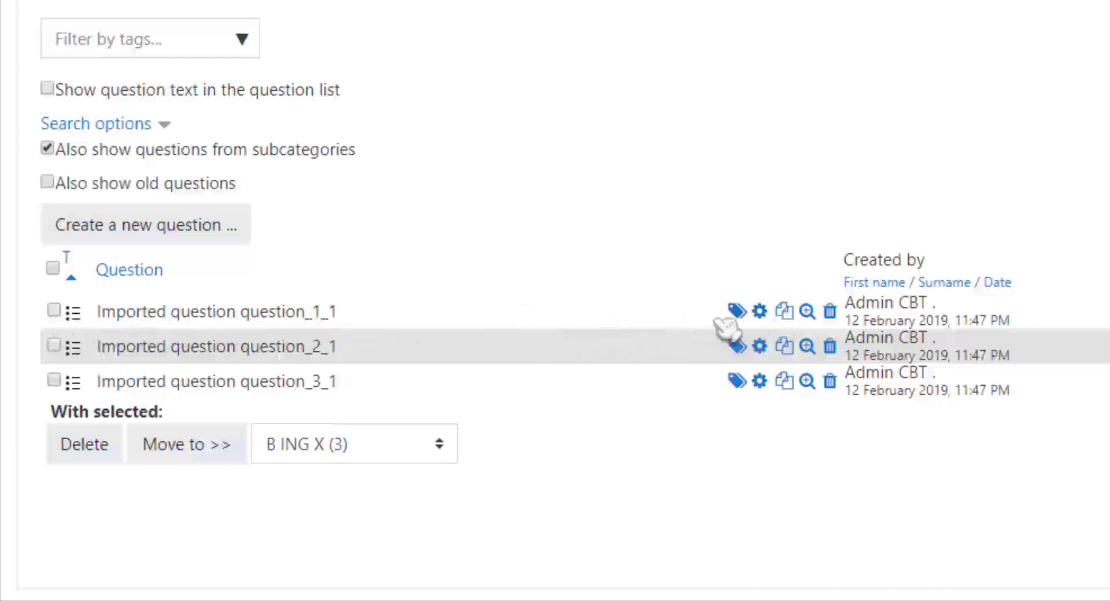
pyautogui.click(760, 311)
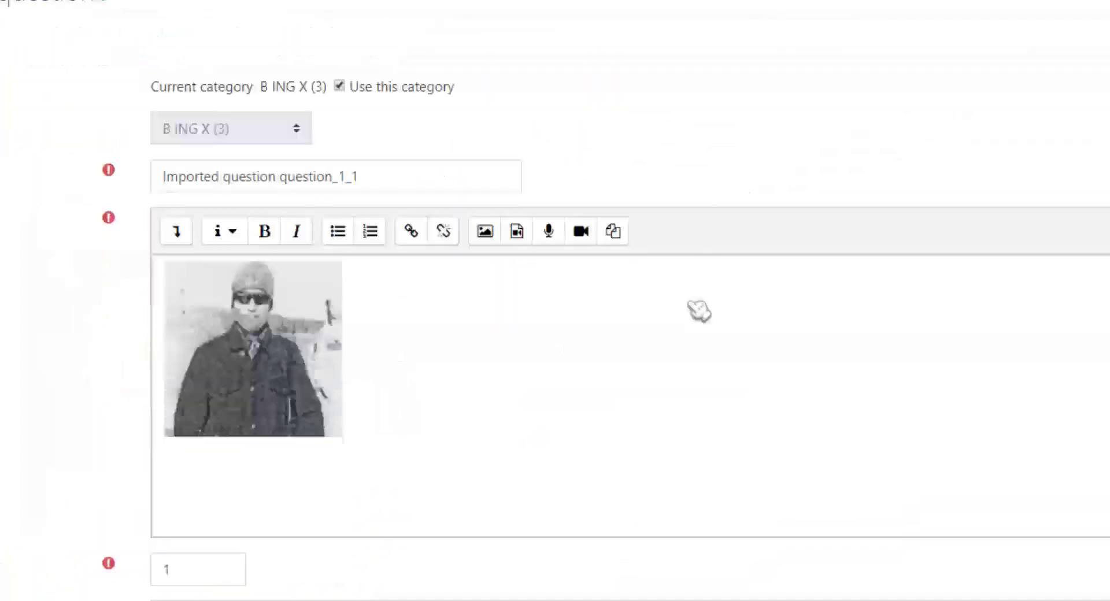
# Step: Upload the audio file 1.wav and insert it below the picture in the question text of Imported question question_1_1
pyautogui.scroll(-2, 700, 311)
pyautogui.click(218, 330)
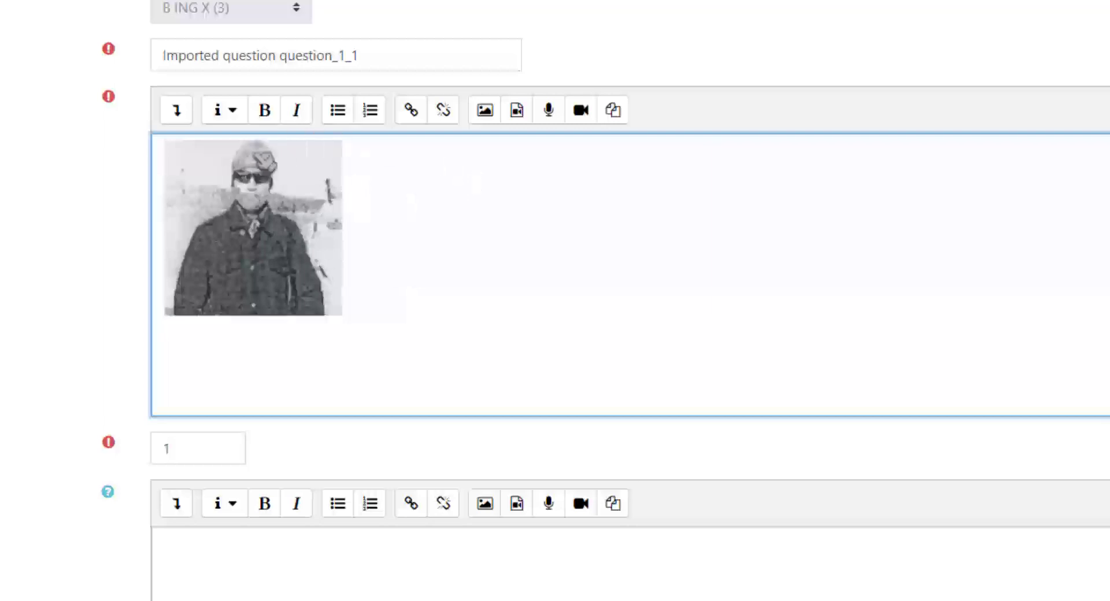
pyautogui.scroll(1, 225, 224)
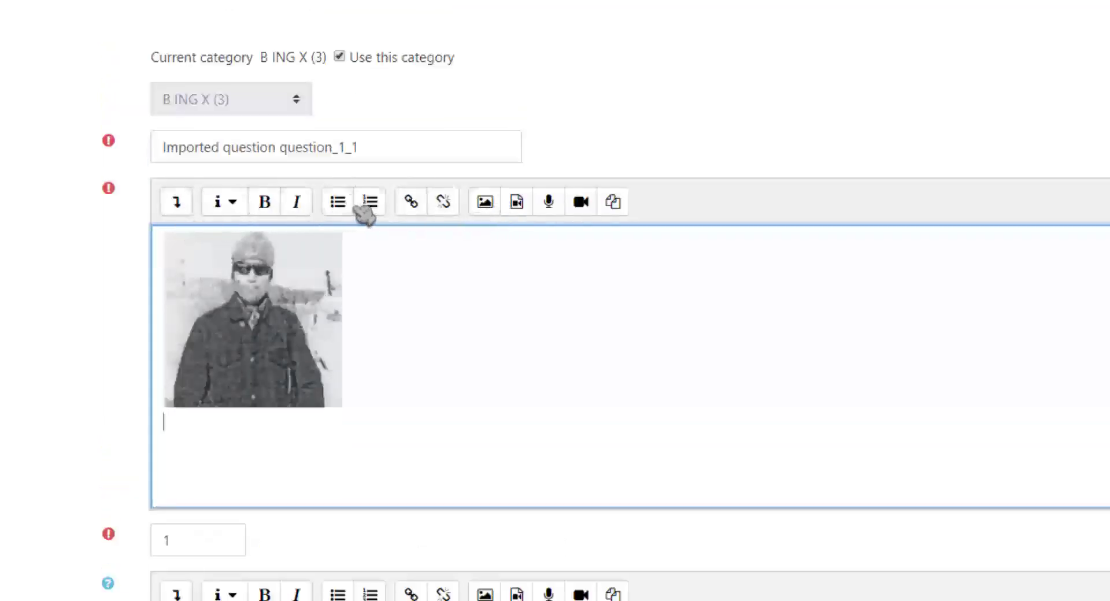
pyautogui.click(519, 207)
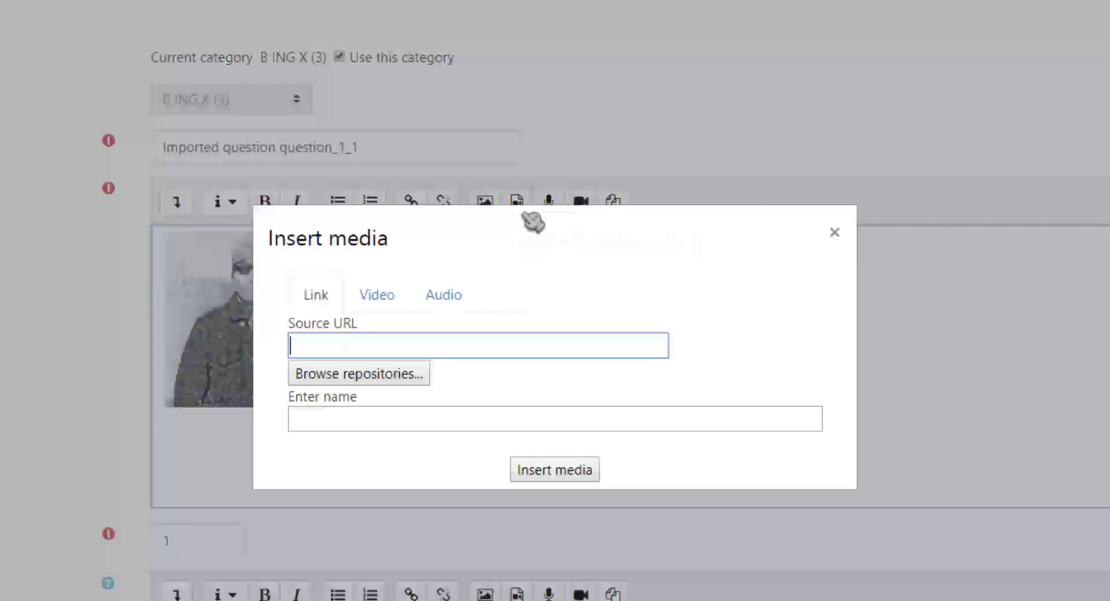
pyautogui.click(447, 296)
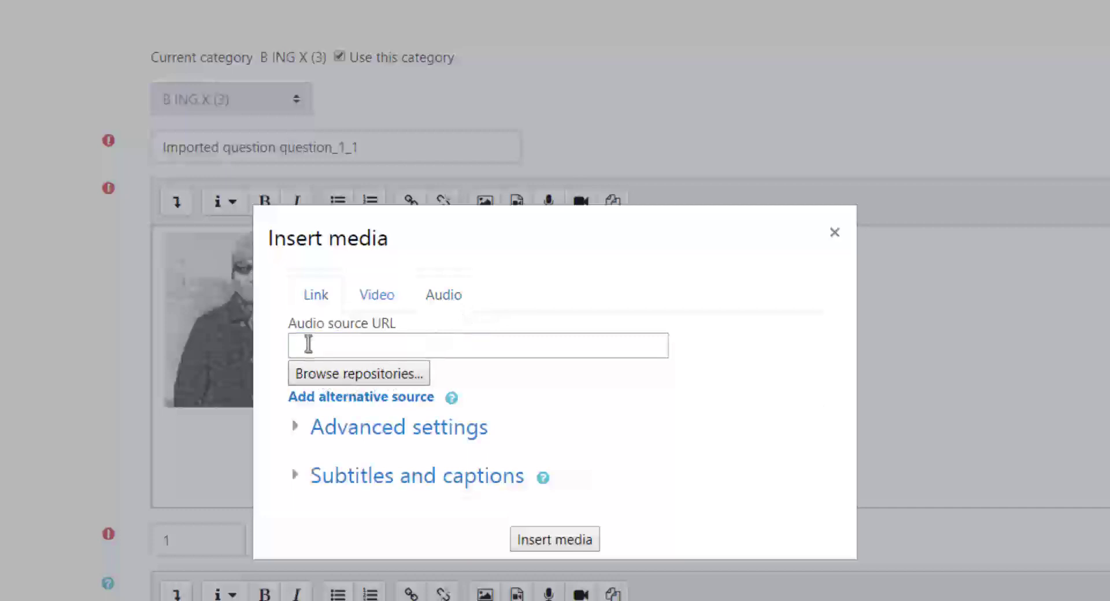
pyautogui.click(318, 376)
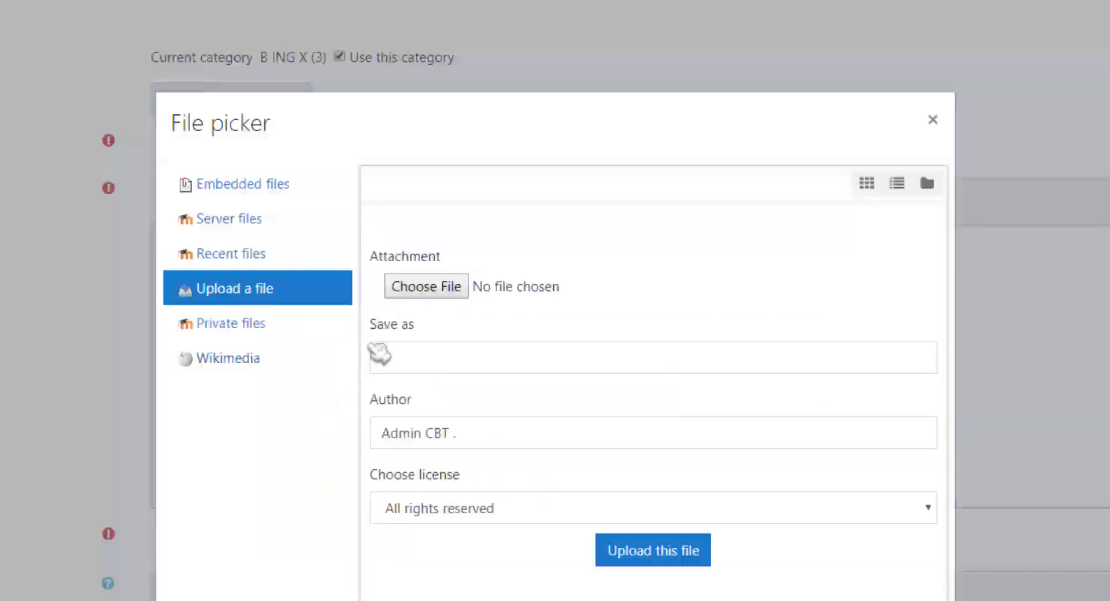
pyautogui.click(427, 287)
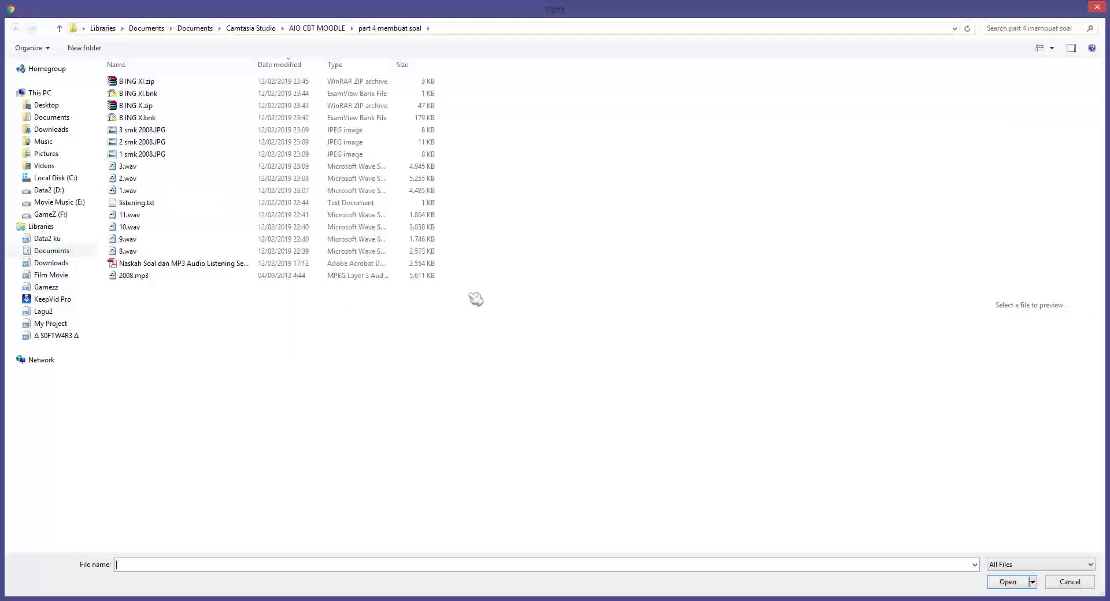
pyautogui.click(193, 192)
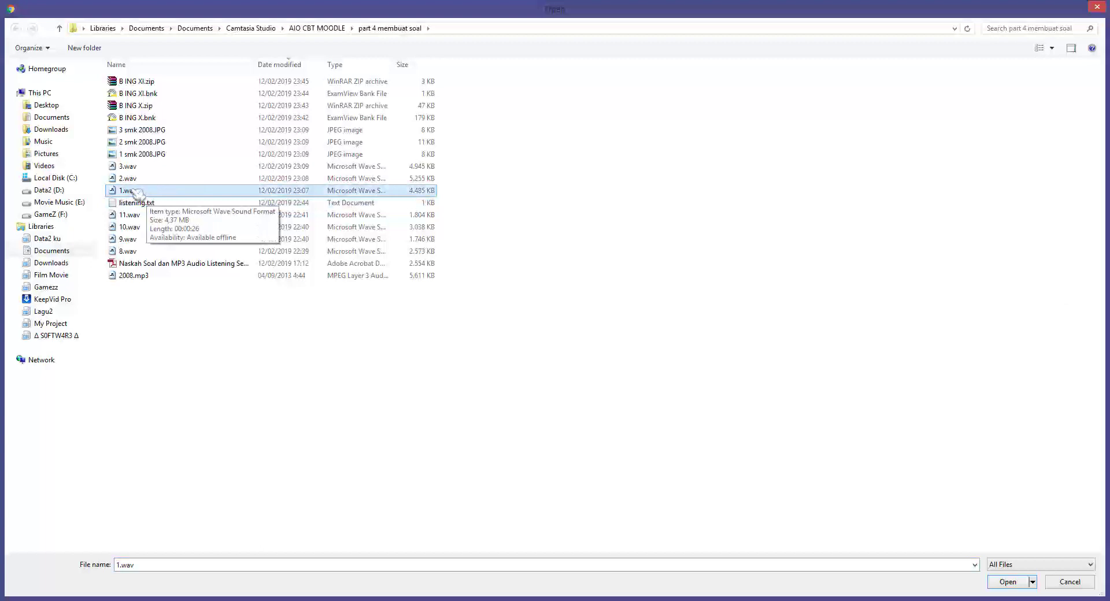
pyautogui.click(1008, 581)
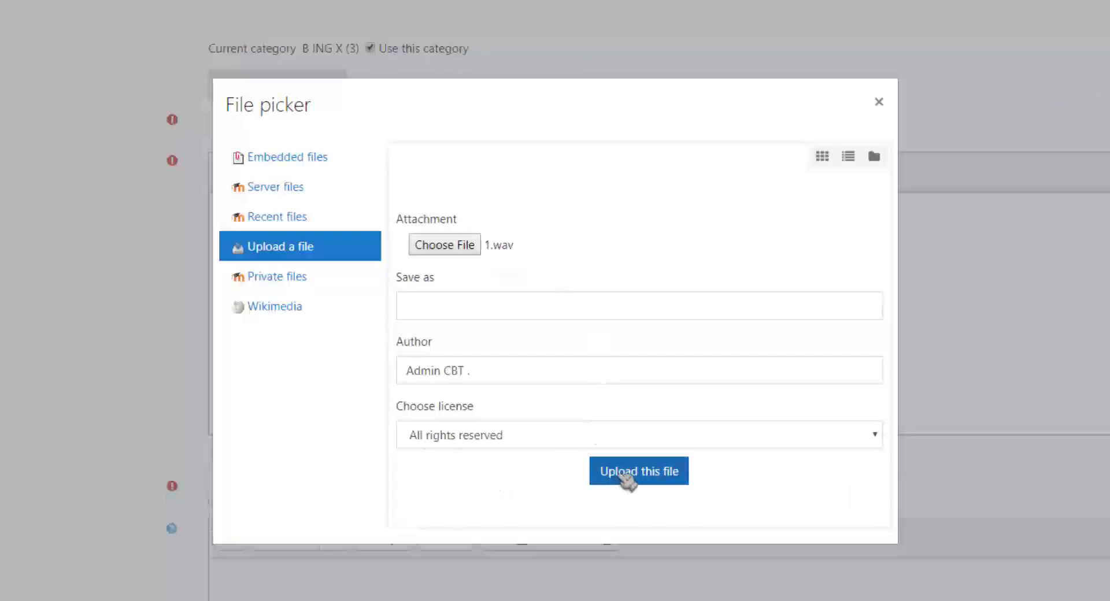
pyautogui.click(646, 479)
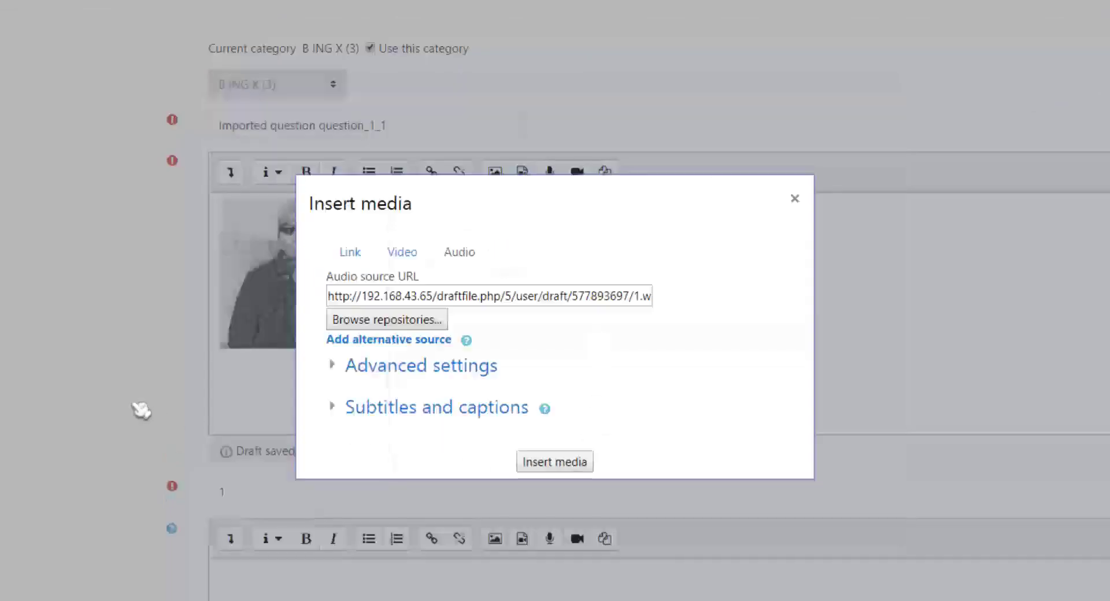
pyautogui.click(549, 462)
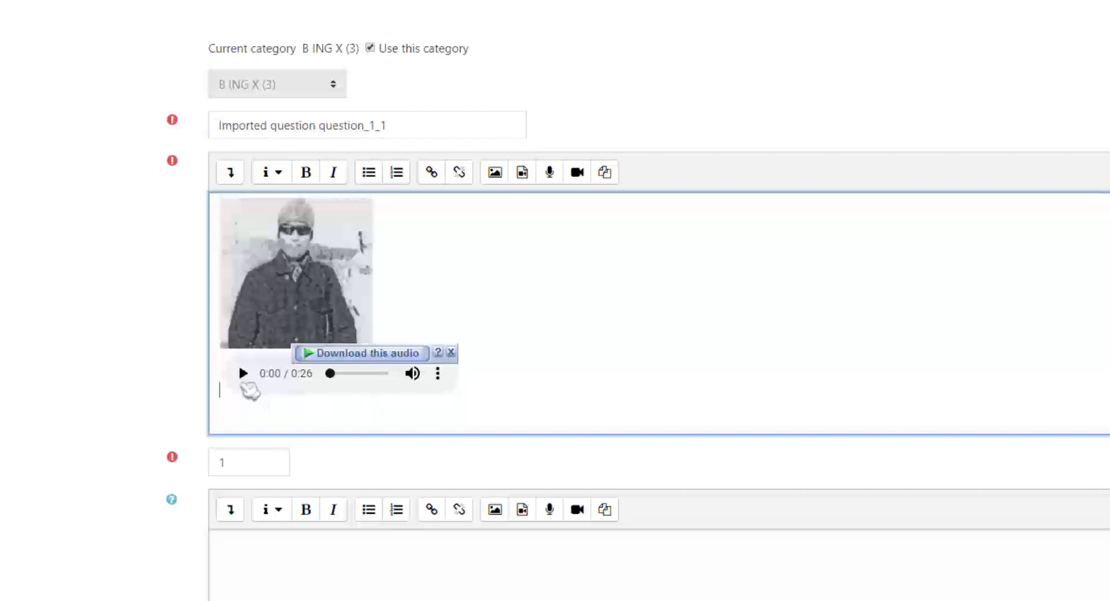
# Step: Save the changes to Imported question question_1_1 and return to the question bank
pyautogui.click(491, 381)
pyautogui.scroll(-15, 503, 364)
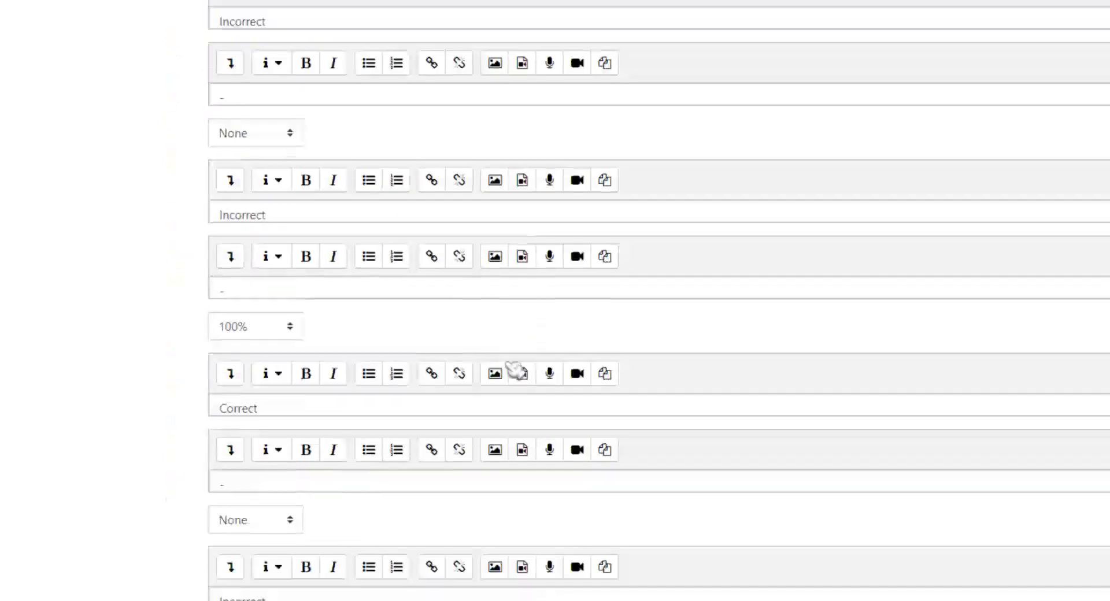
pyautogui.scroll(-6, 516, 370)
pyautogui.click(282, 491)
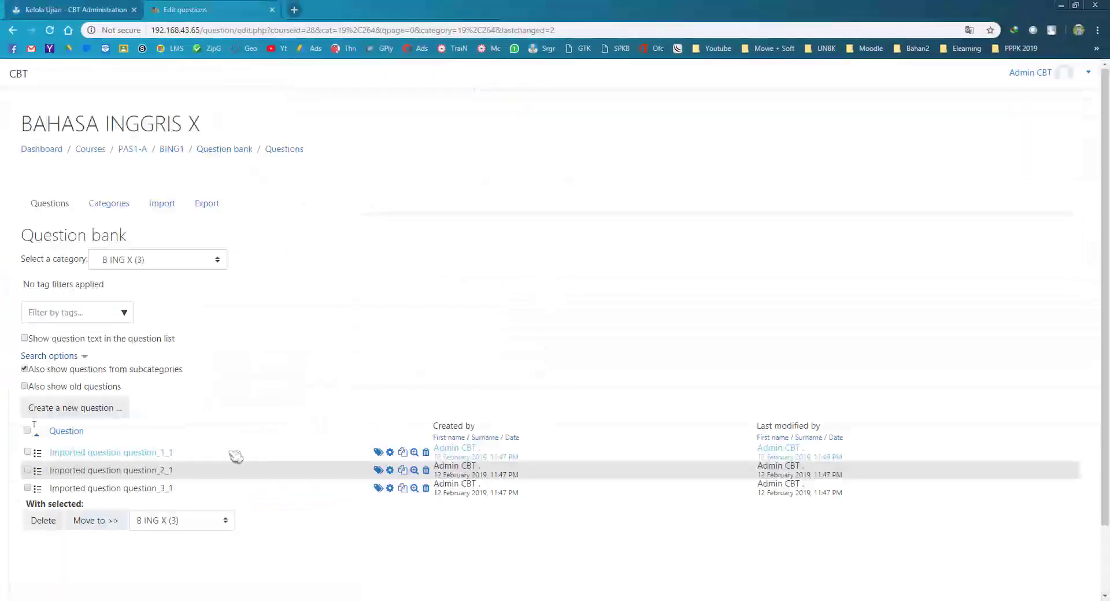
# Step: Preview Imported question question_1_1 and play its audio clip, dismissing the audio download pop-ups
pyautogui.click(416, 453)
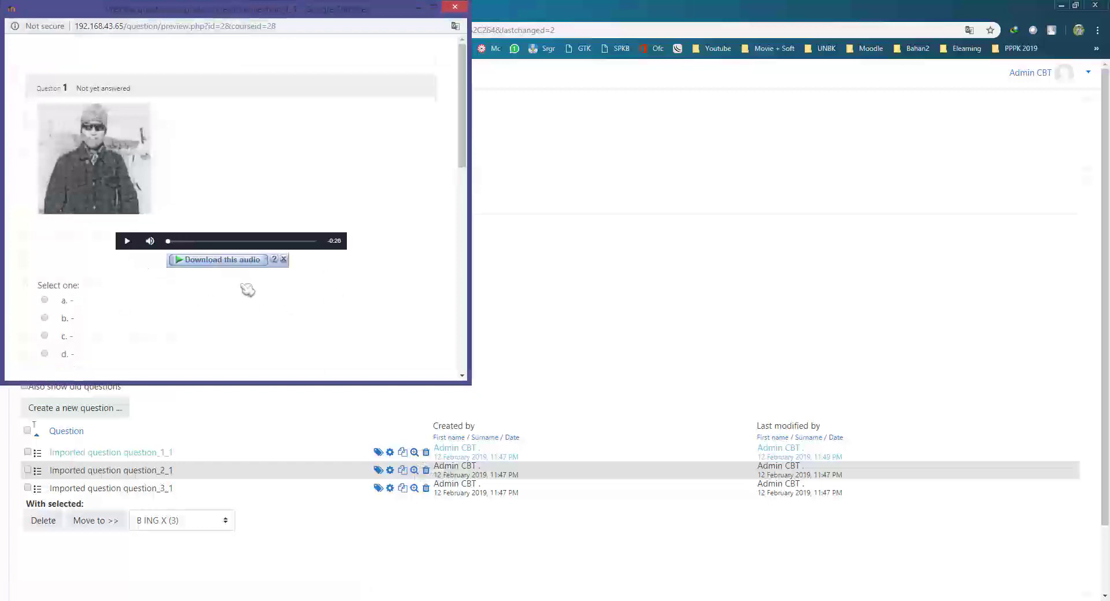
pyautogui.click(283, 259)
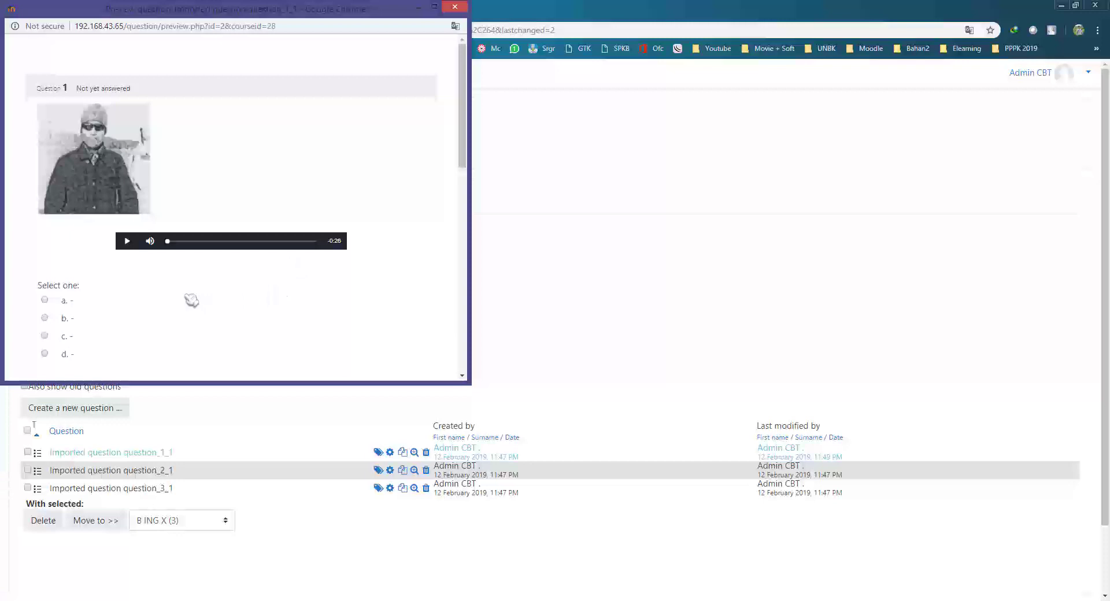
pyautogui.click(128, 241)
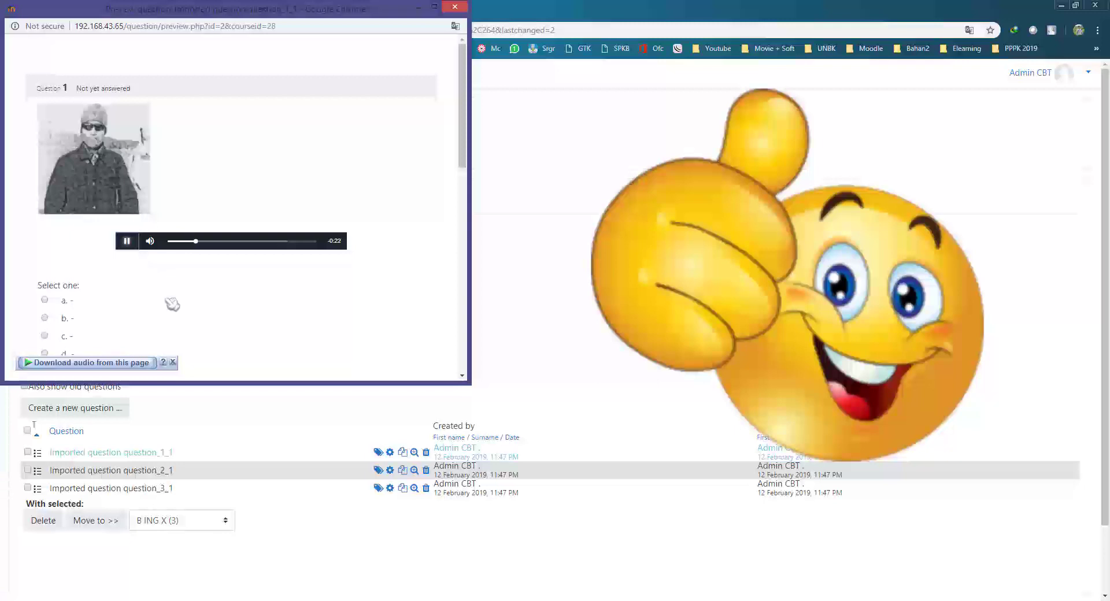
pyautogui.scroll(-1, 231, 317)
pyautogui.scroll(1, 234, 316)
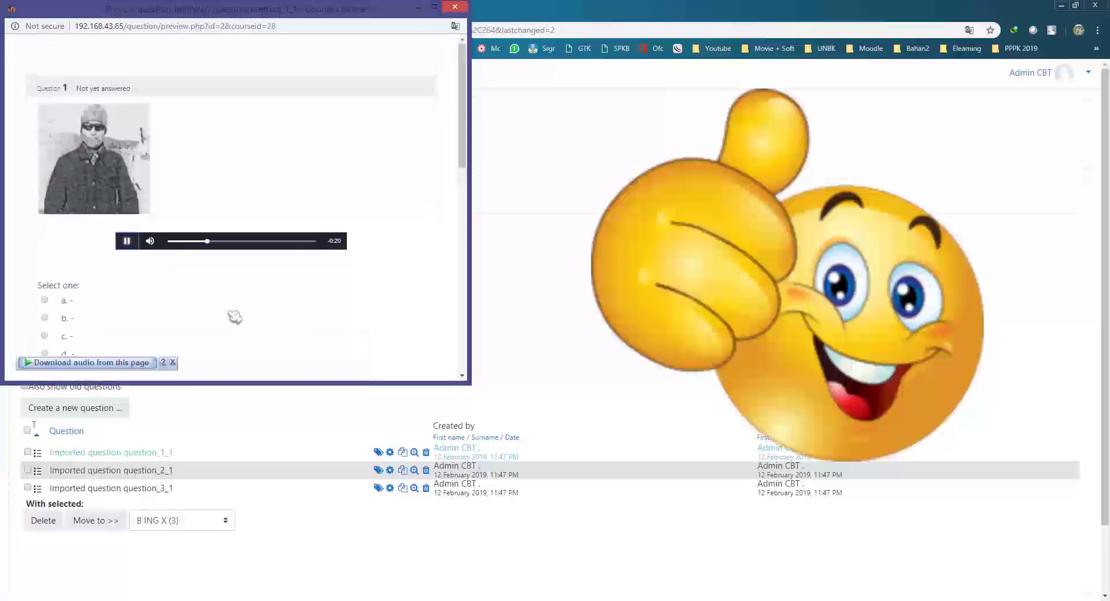
pyautogui.click(174, 362)
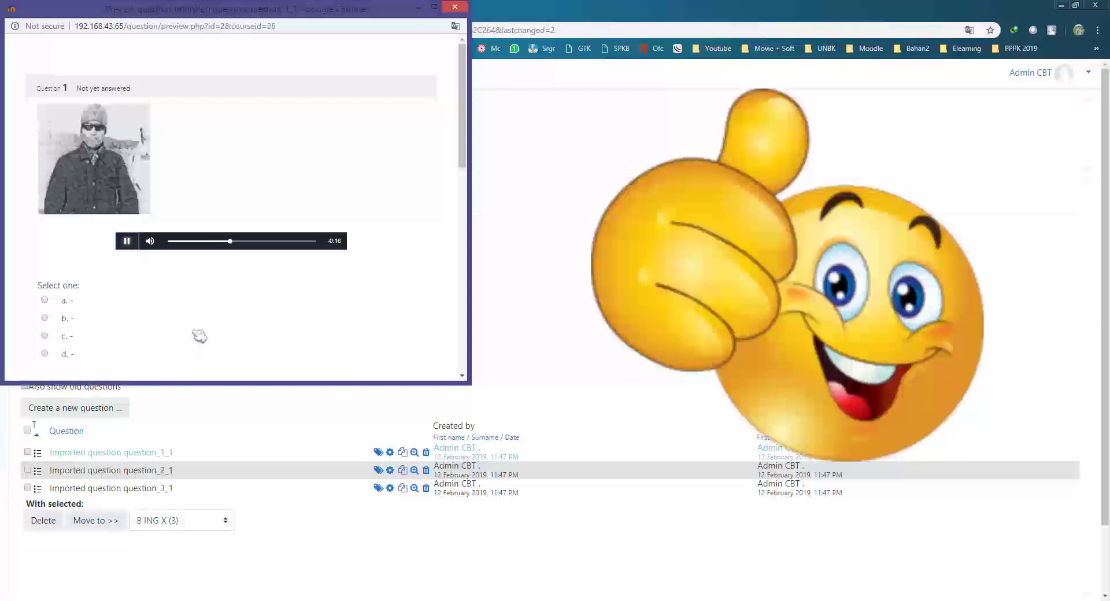
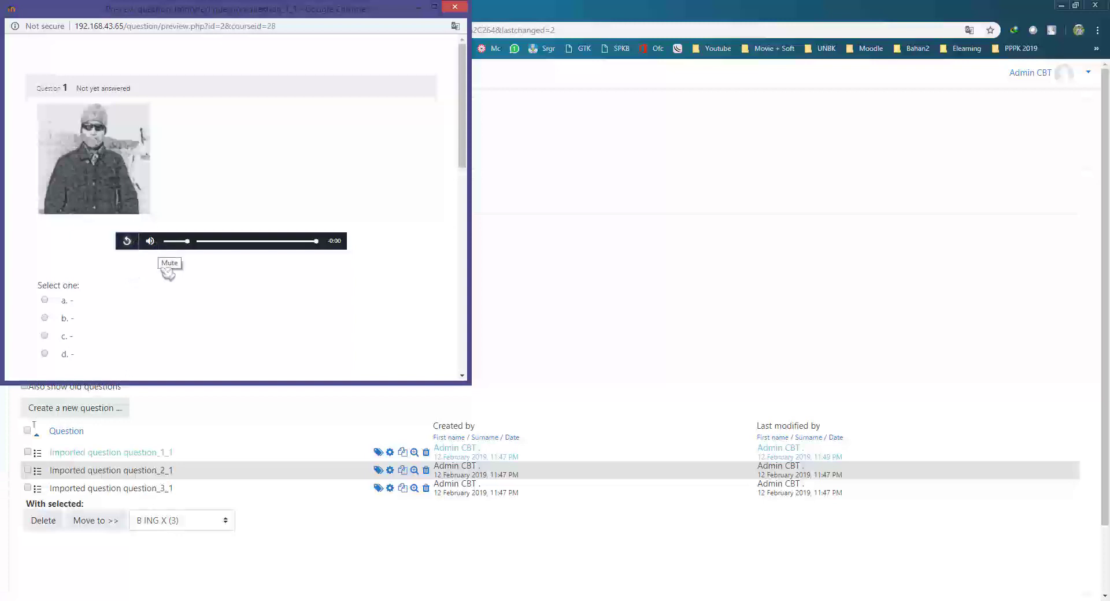
pyautogui.moveTo(152, 241)
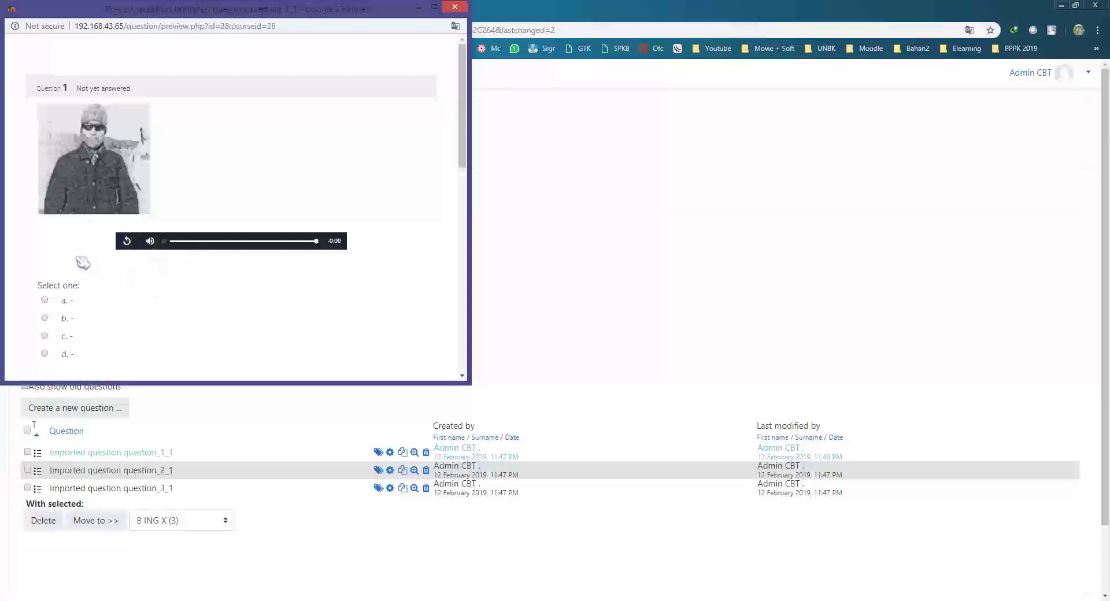
# Step: Try answer choices b and a in the question preview and close the preview window
pyautogui.click(45, 317)
pyautogui.click(44, 301)
pyautogui.click(454, 7)
# Step: Add the uploaded audio 2.wav below the picture in the question text of Imported question question_2_1 and save the question
pyautogui.scroll(-2, 297, 368)
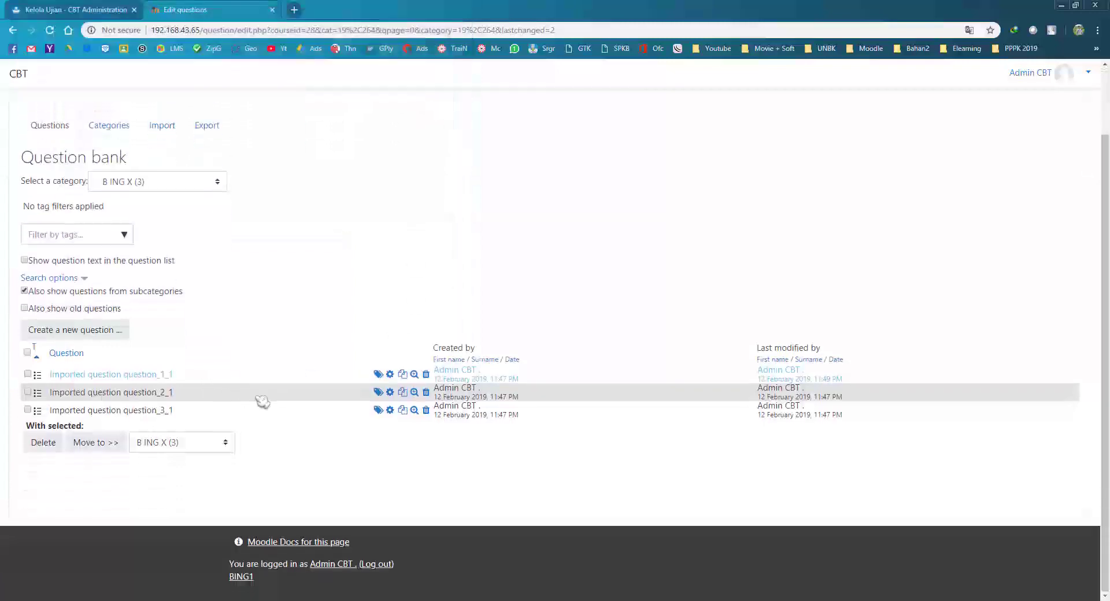
pyautogui.click(390, 392)
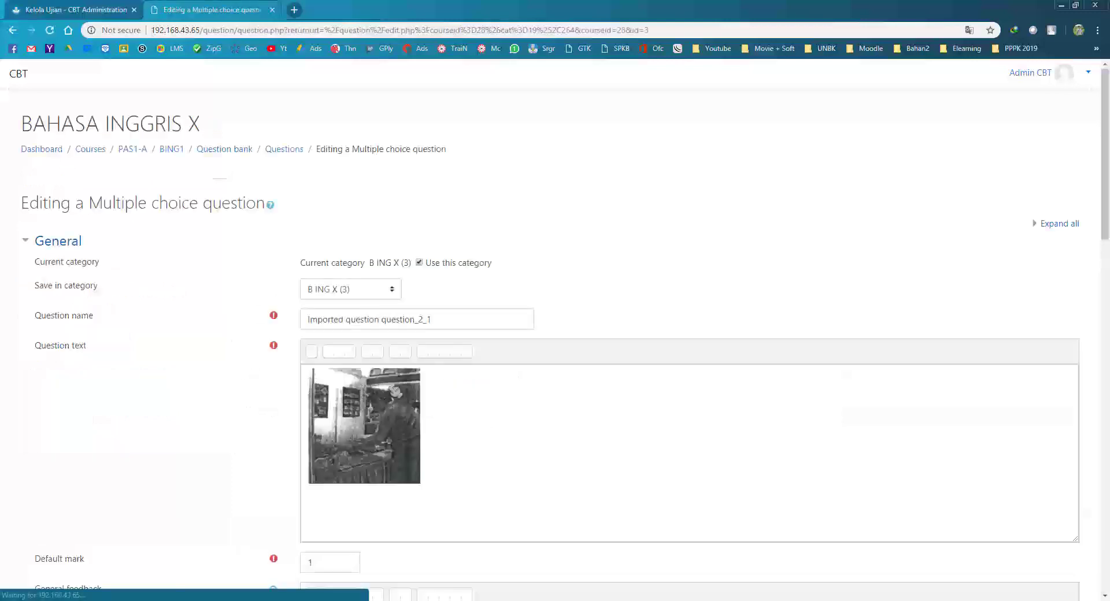
pyautogui.scroll(-3, 463, 359)
pyautogui.click(445, 311)
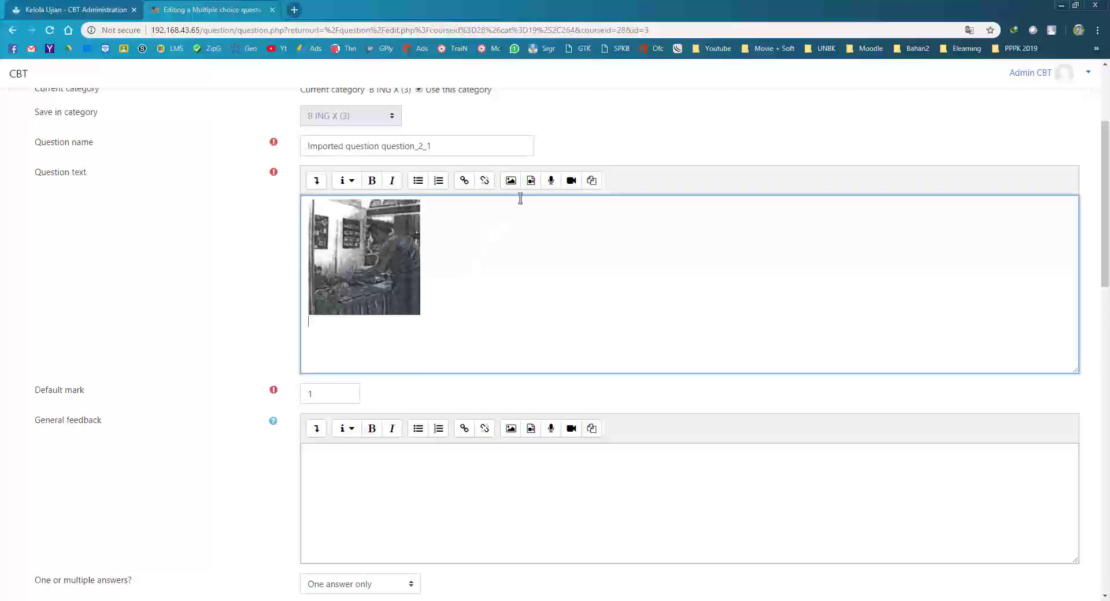
pyautogui.click(532, 184)
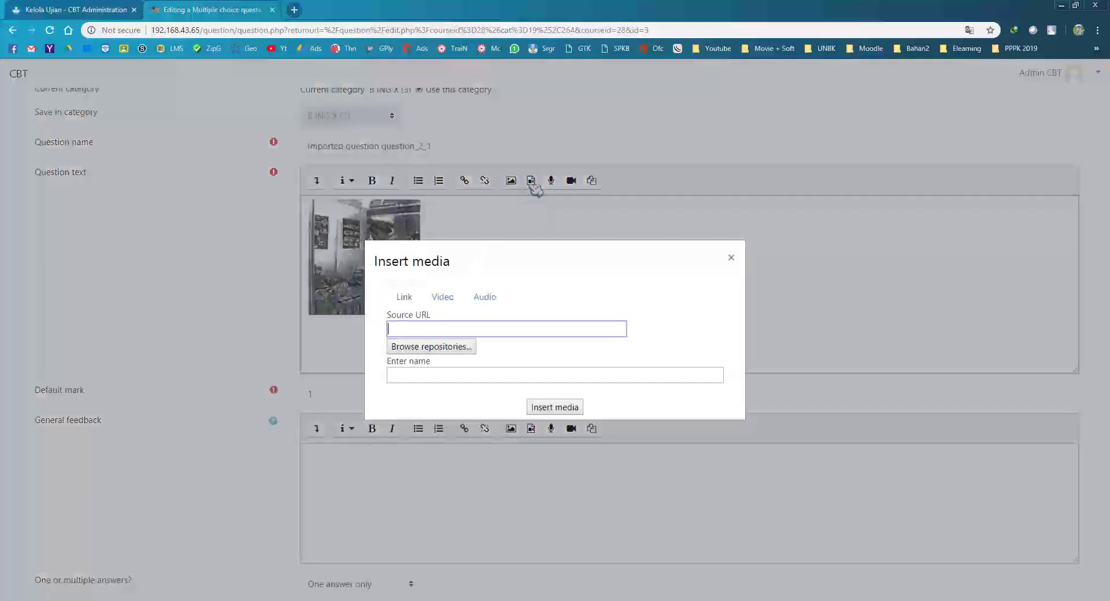
pyautogui.click(485, 297)
pyautogui.click(434, 347)
pyautogui.click(352, 293)
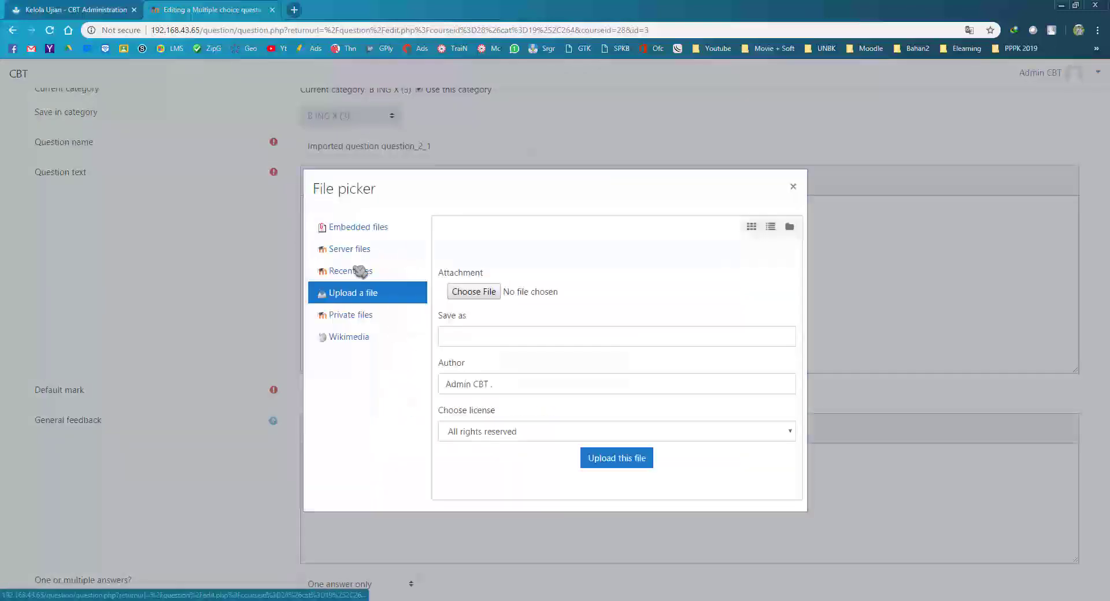
pyautogui.click(486, 295)
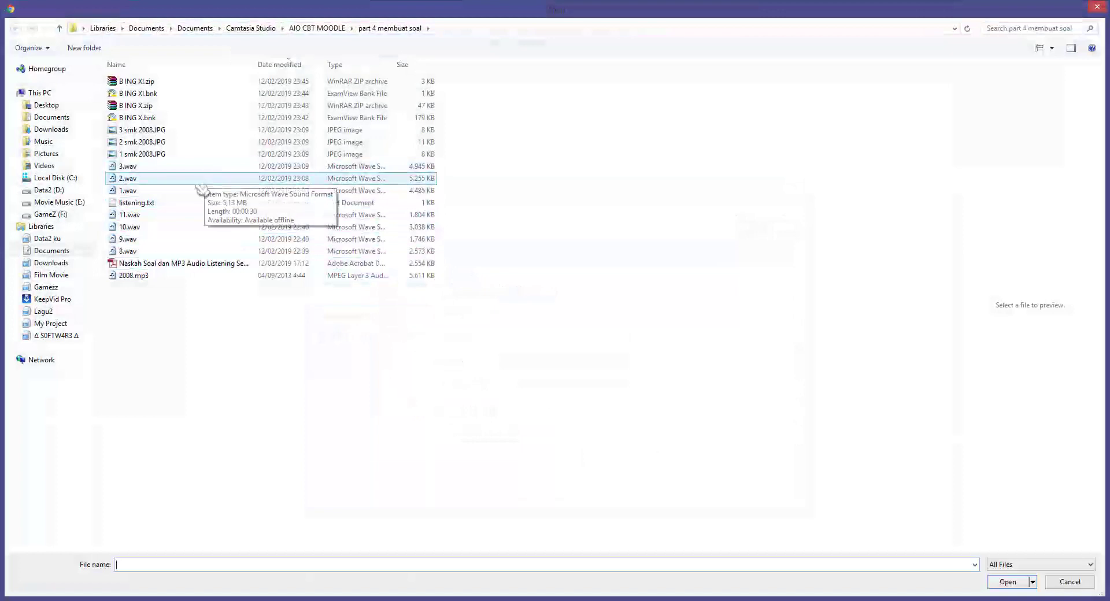
pyautogui.doubleClick(171, 181)
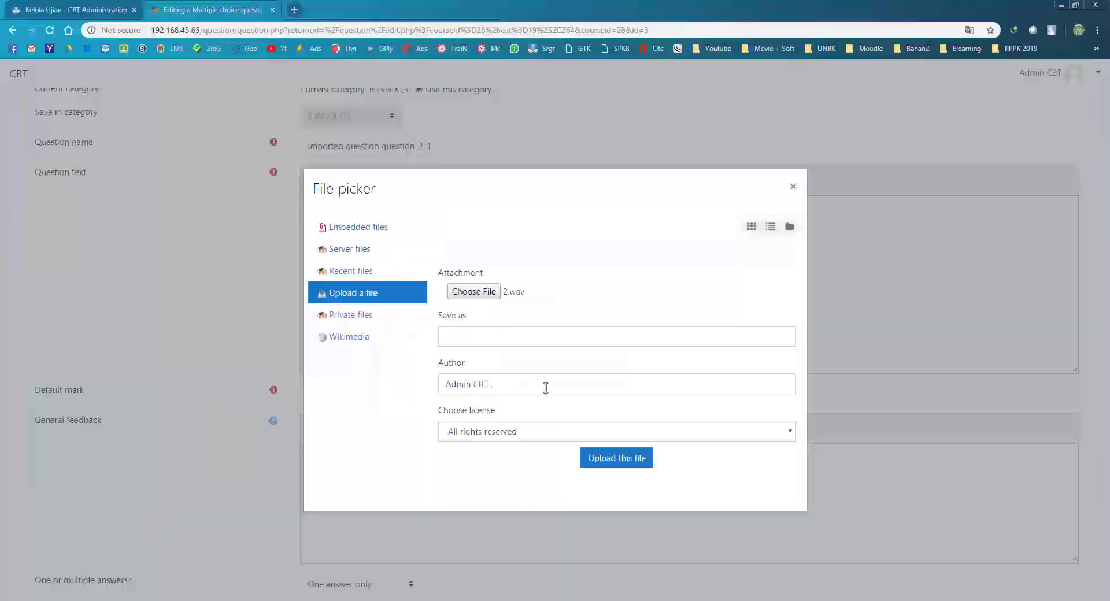
pyautogui.click(630, 460)
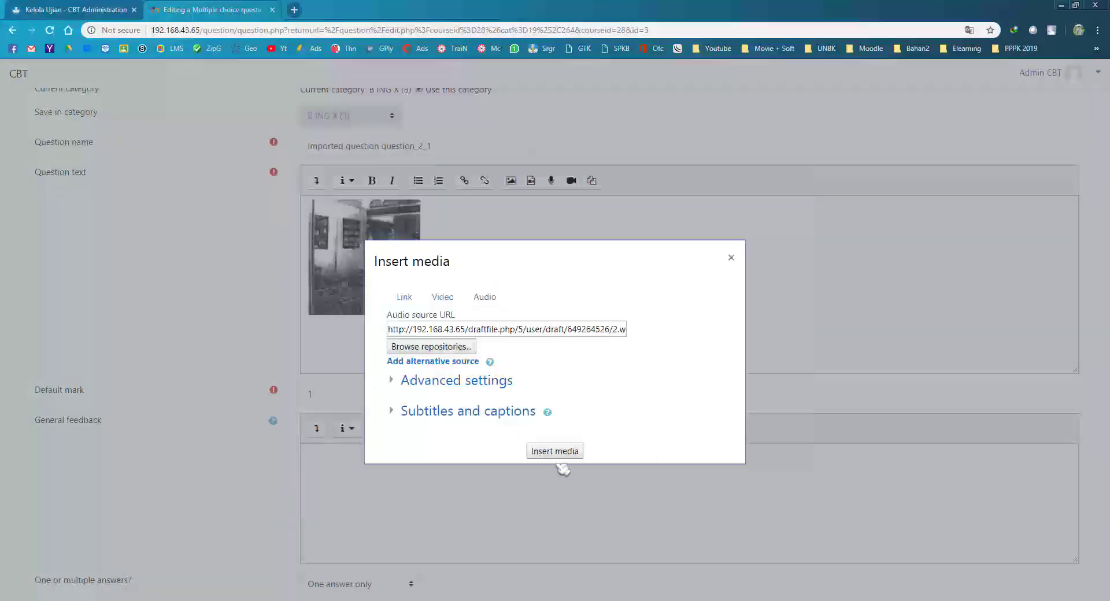
pyautogui.click(569, 452)
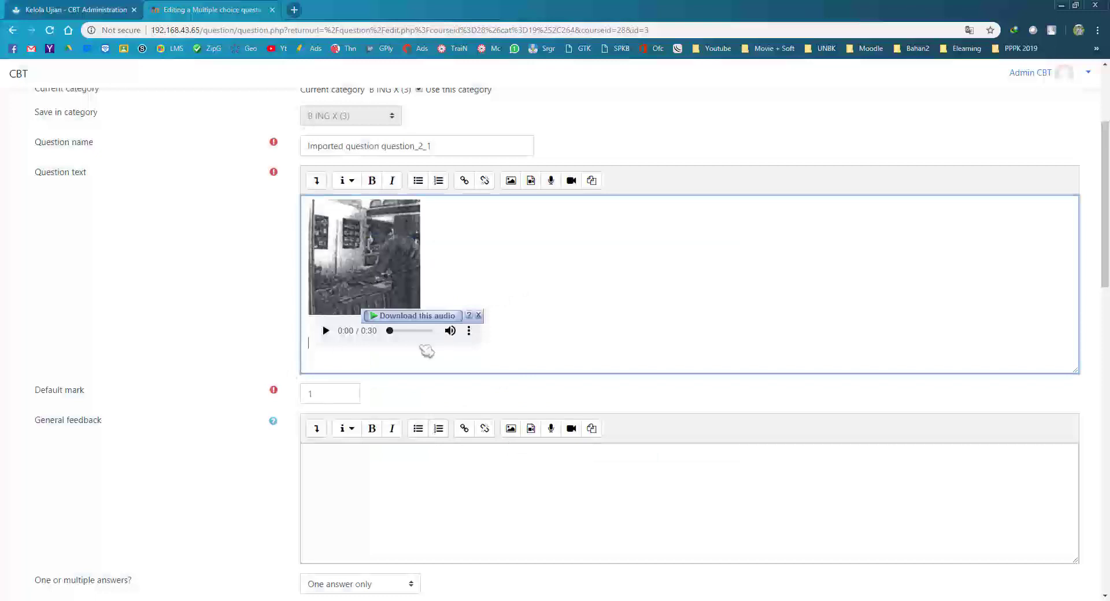
pyautogui.scroll(-16, 459, 362)
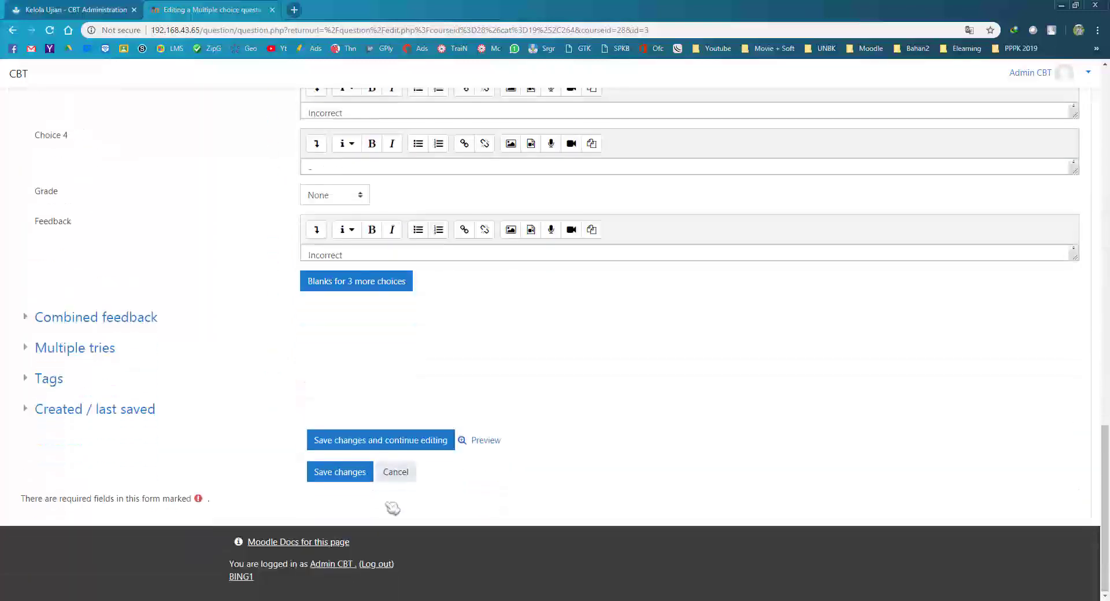
pyautogui.click(345, 473)
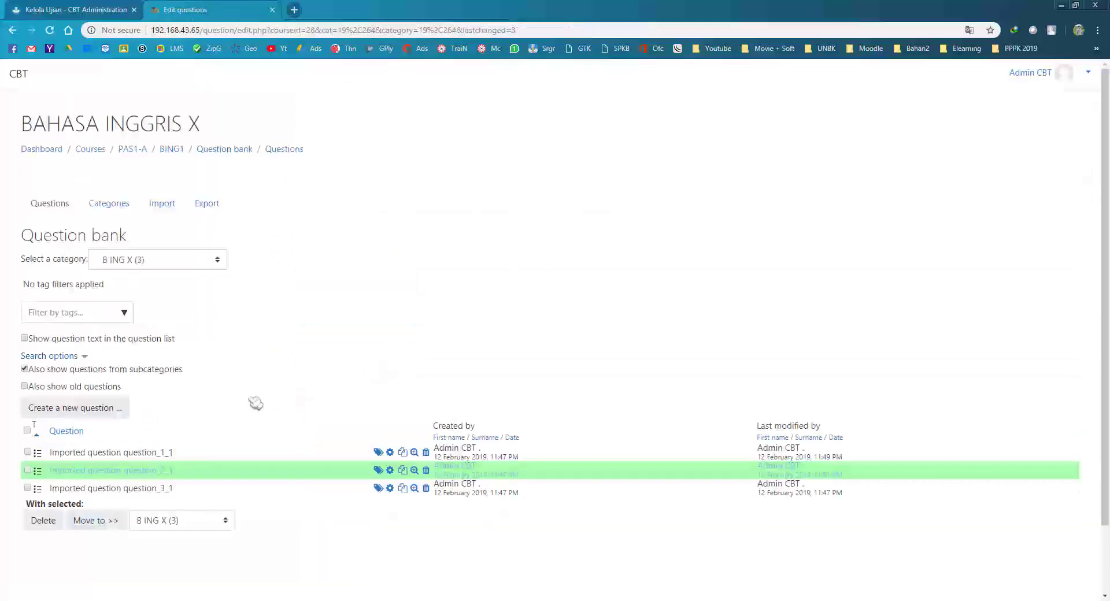
# Step: Edit Imported question question_3_1 and upload 3.wav as the source of an audio clip for its question text
pyautogui.click(390, 489)
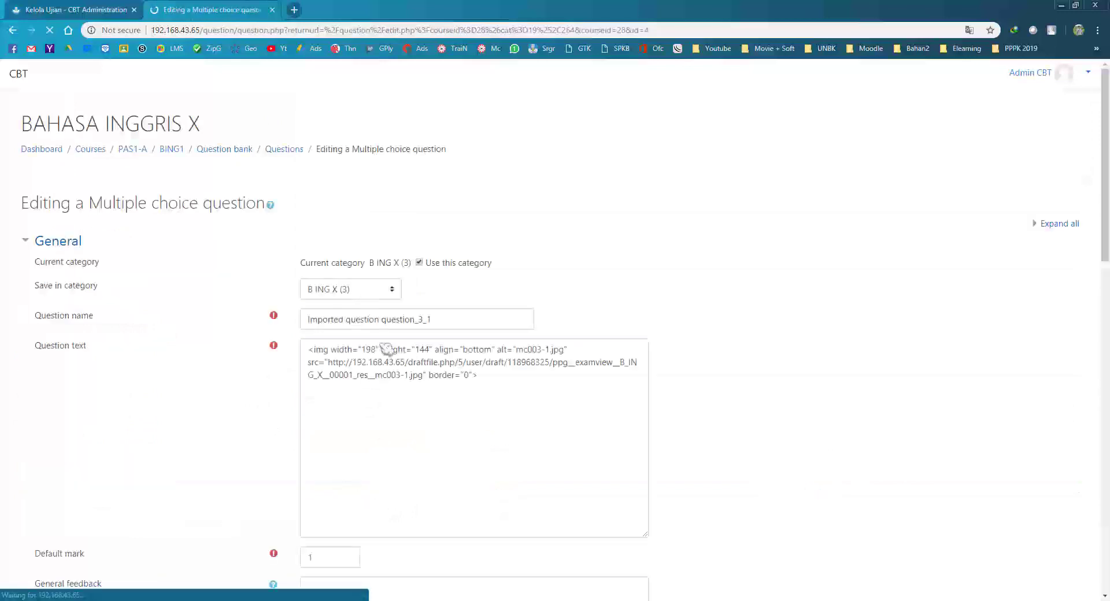
pyautogui.scroll(-5, 535, 429)
pyautogui.click(465, 167)
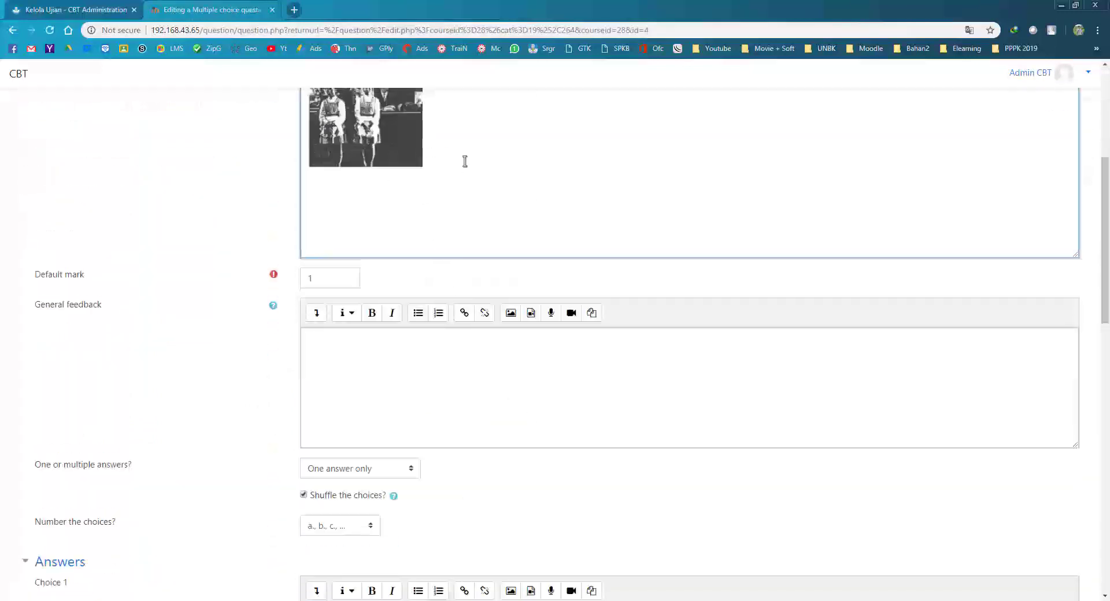
pyautogui.scroll(4, 464, 162)
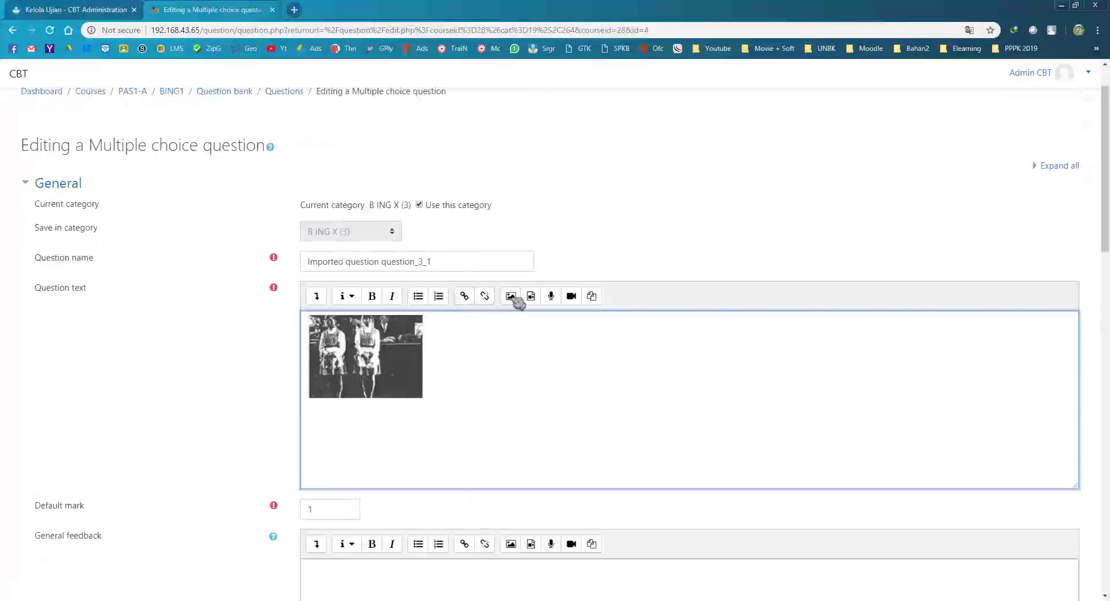
pyautogui.click(531, 297)
pyautogui.click(483, 300)
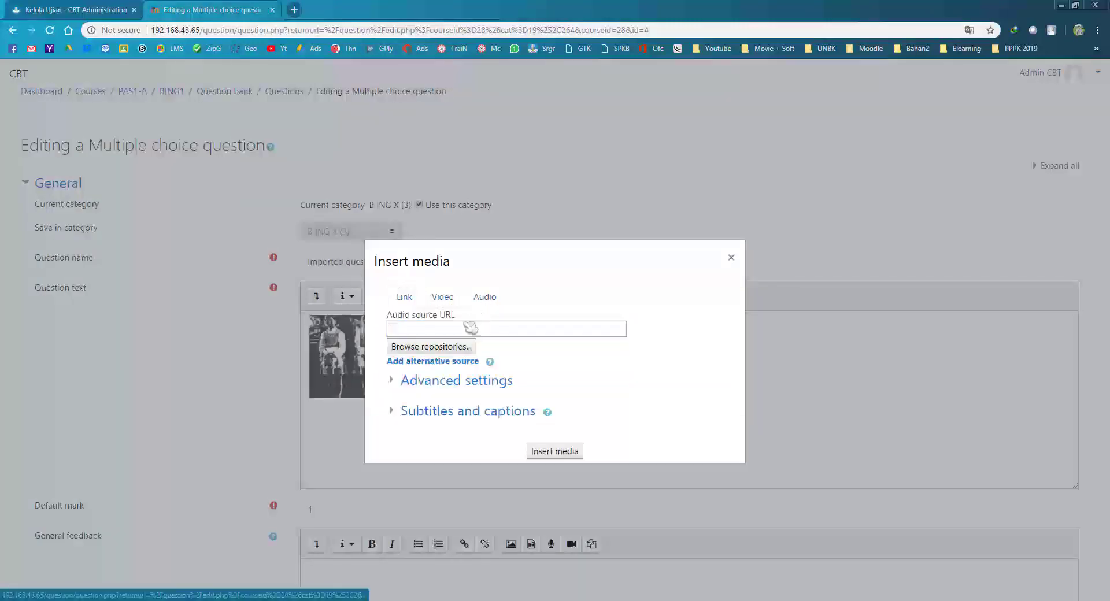
pyautogui.click(439, 346)
pyautogui.click(457, 298)
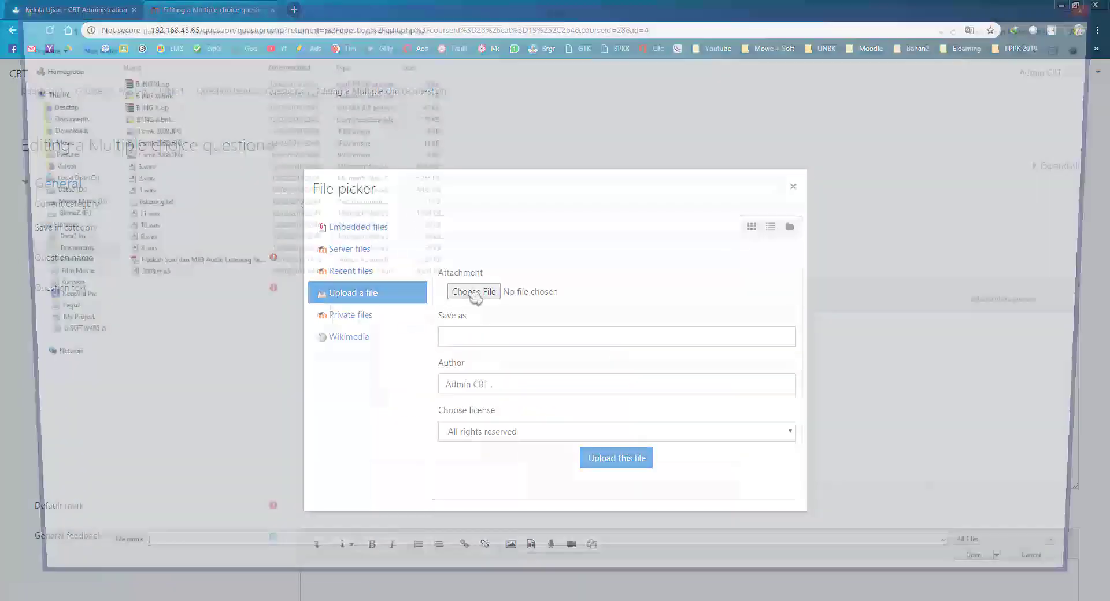
pyautogui.doubleClick(152, 168)
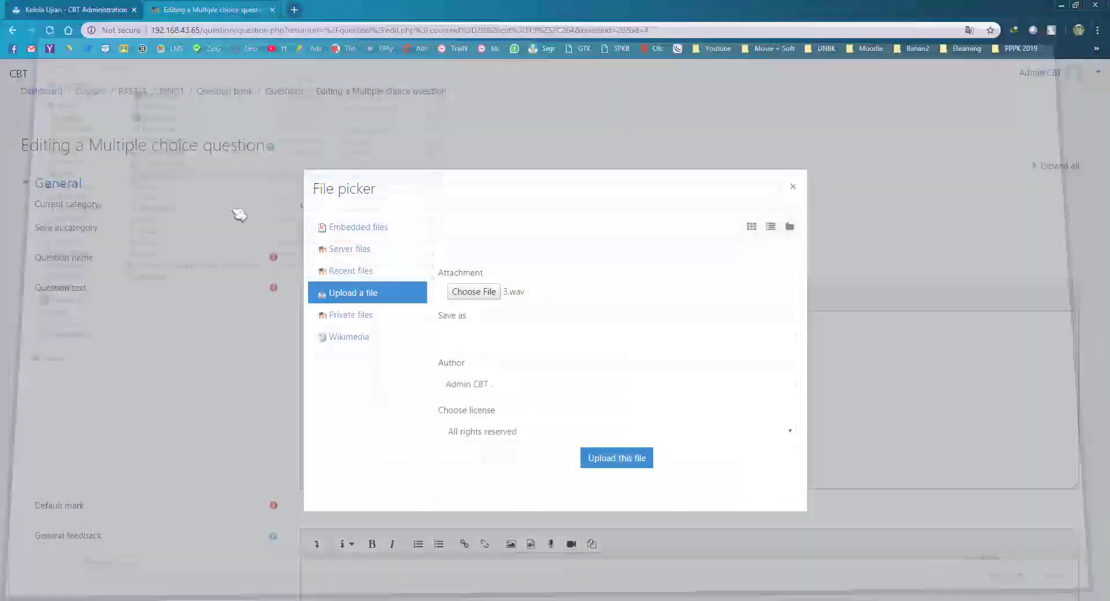
pyautogui.click(592, 458)
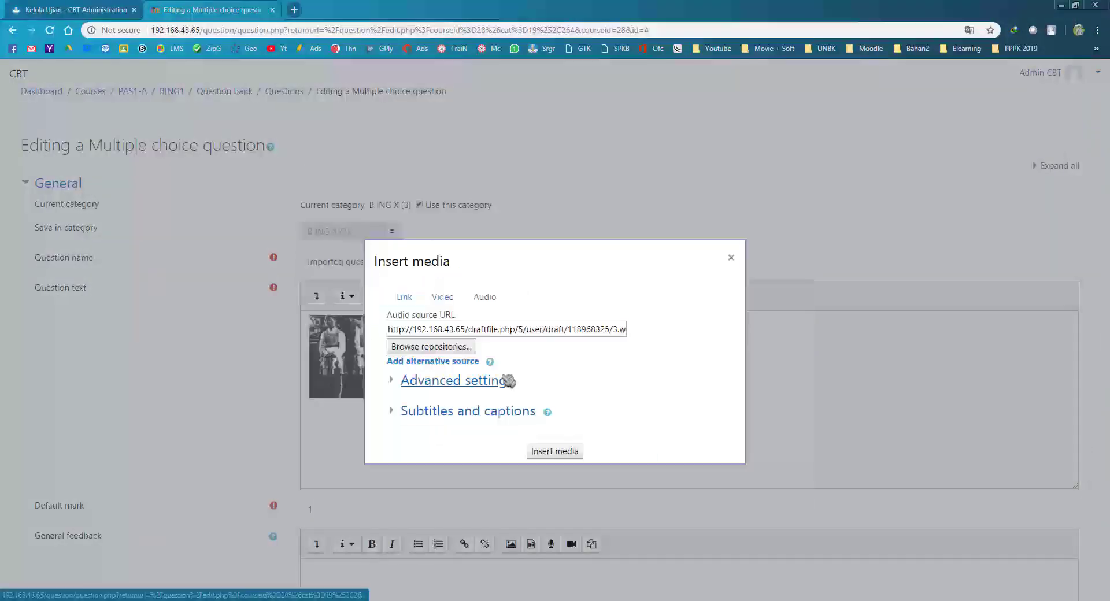
# Step: Insert the uploaded audio 3.wav into the question text of Imported question question_3_1 and save the question
pyautogui.click(543, 451)
pyautogui.scroll(-10, 543, 448)
pyautogui.scroll(-8, 467, 408)
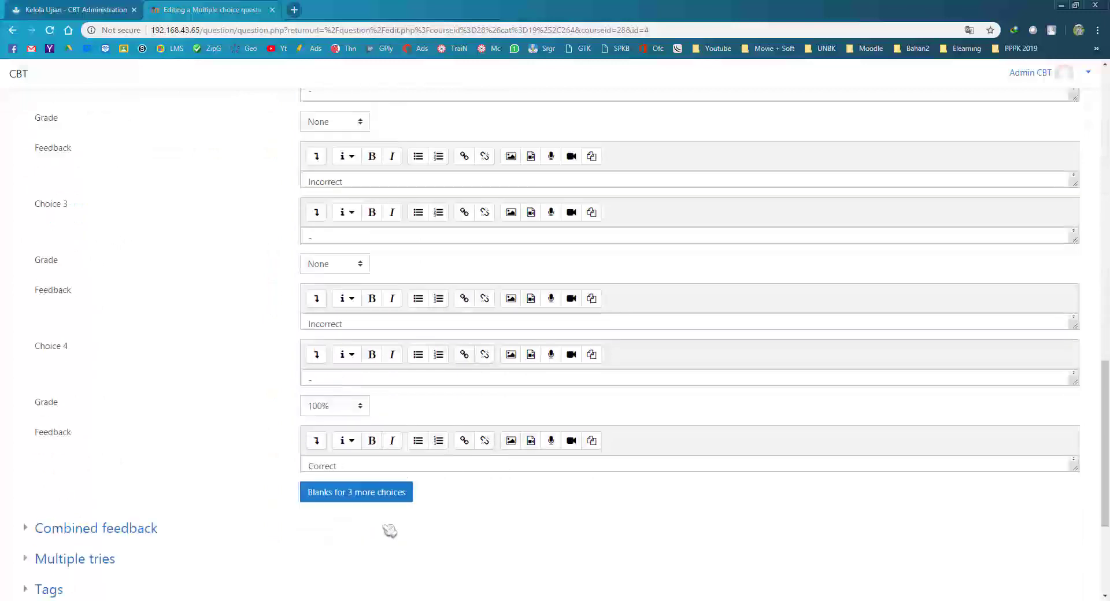
pyautogui.click(355, 470)
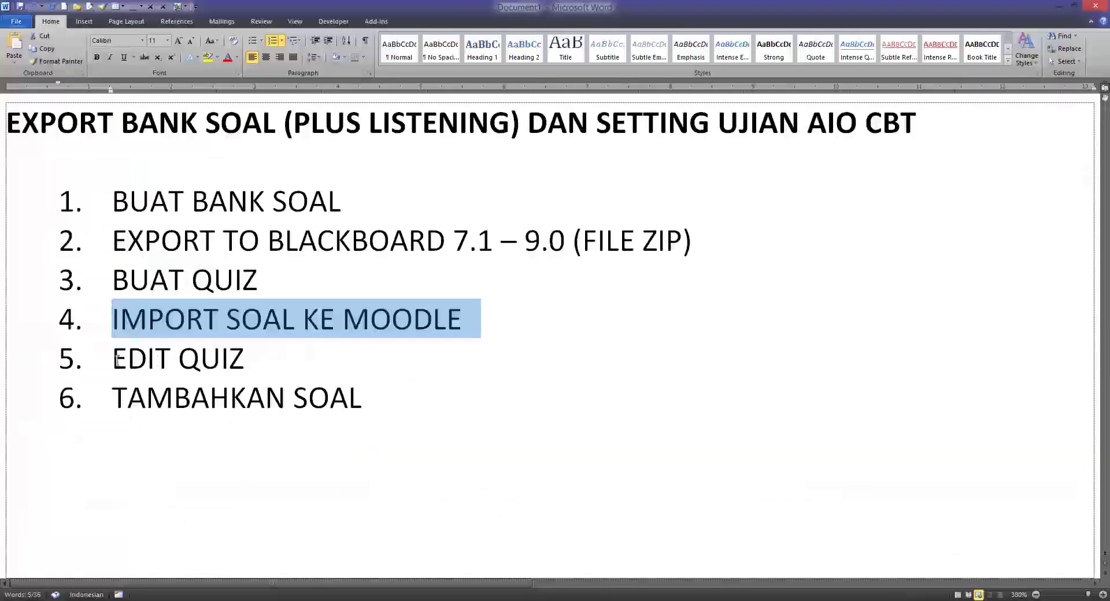
# Step: Highlight the EDIT QUIZ and IMPORT SOAL KE MOODLE items in the Word outline, and return to the browser
pyautogui.moveTo(115, 359); pyautogui.dragTo(252, 359)
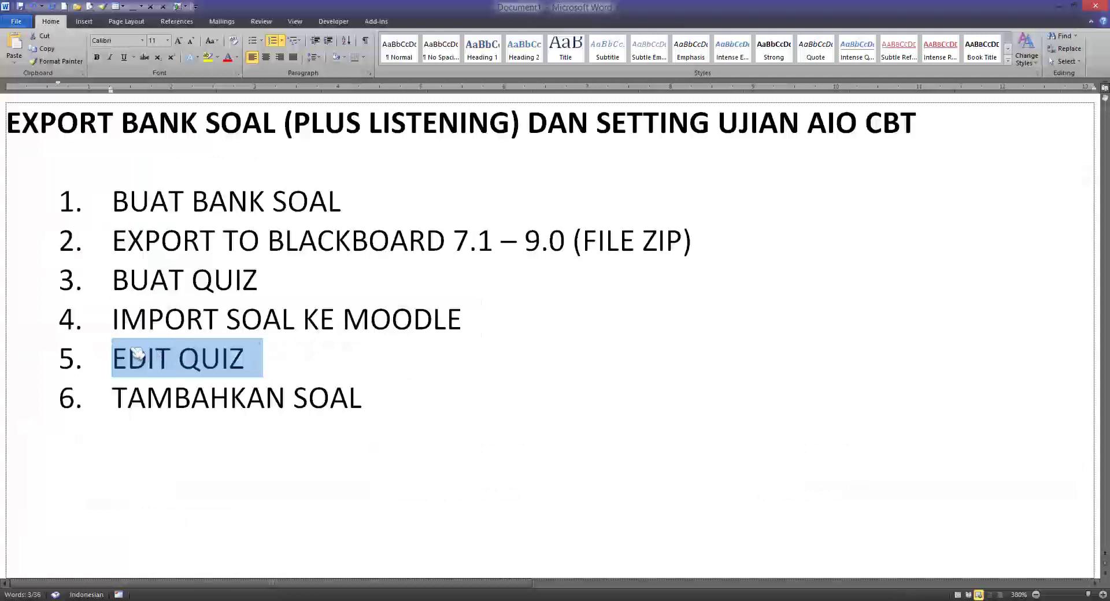
pyautogui.moveTo(113, 319); pyautogui.dragTo(426, 321)
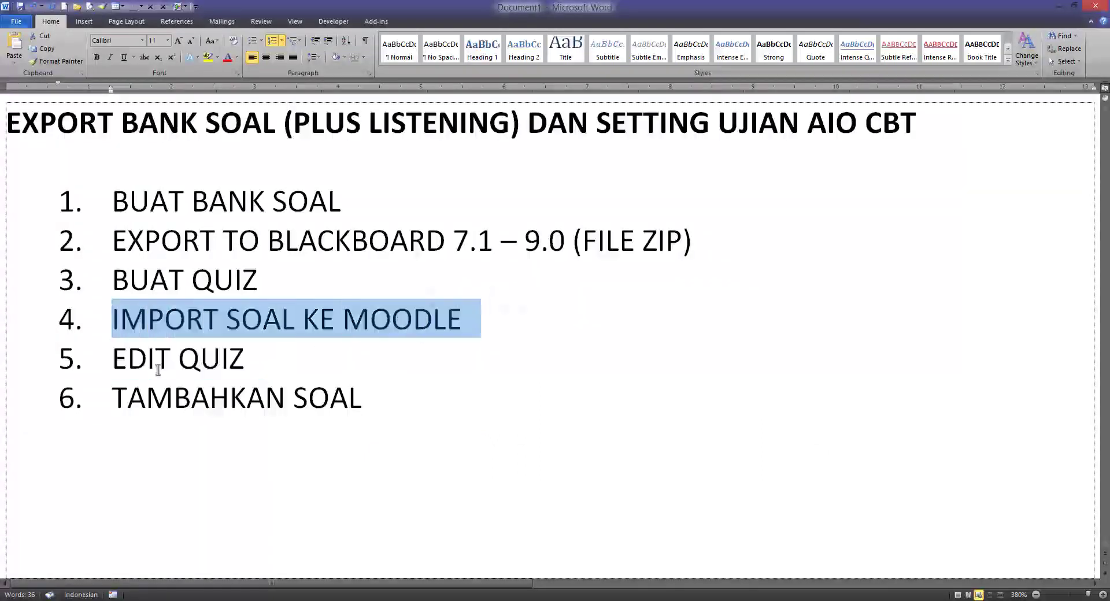
pyautogui.moveTo(117, 361); pyautogui.dragTo(244, 359)
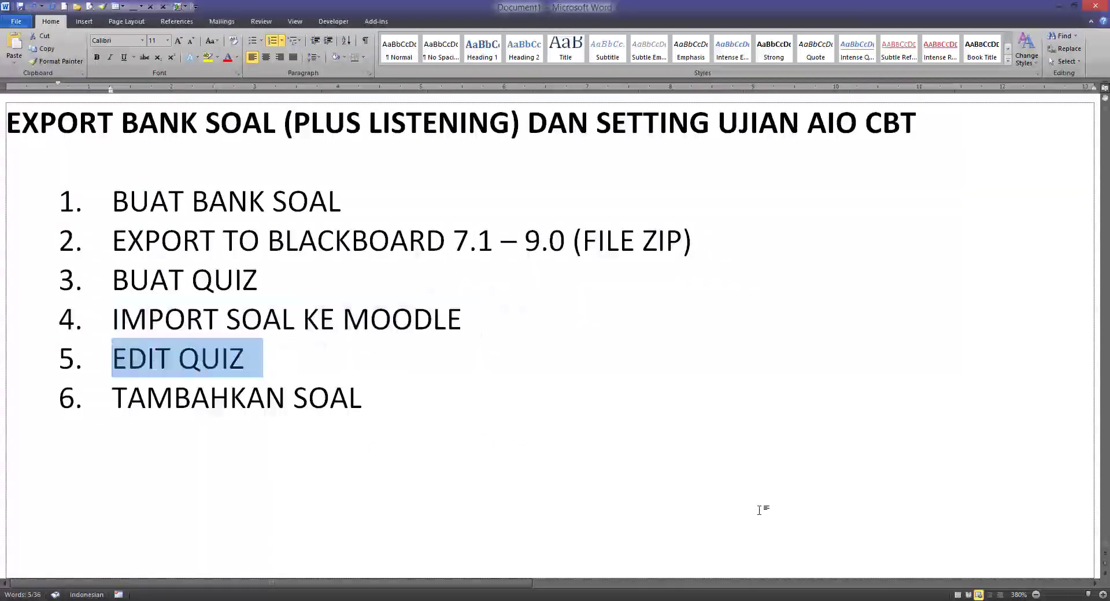
pyautogui.click(289, 600)
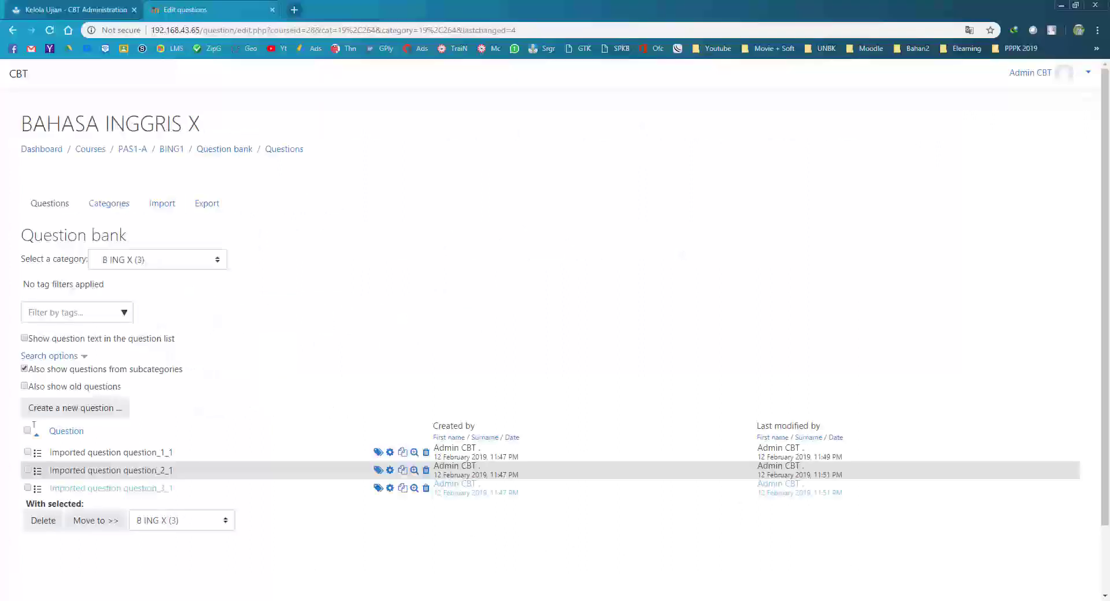
# Step: Go from the question bank to the BAHASA INGGRIS X quiz page of BING1 and open the quiz for editing
pyautogui.click(172, 150)
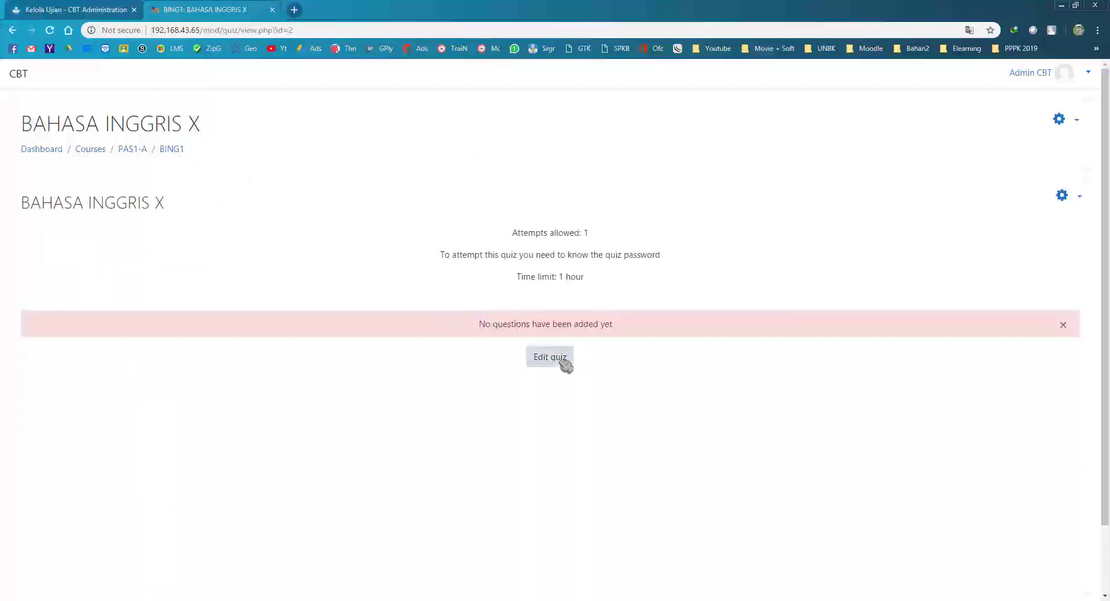
pyautogui.click(1064, 197)
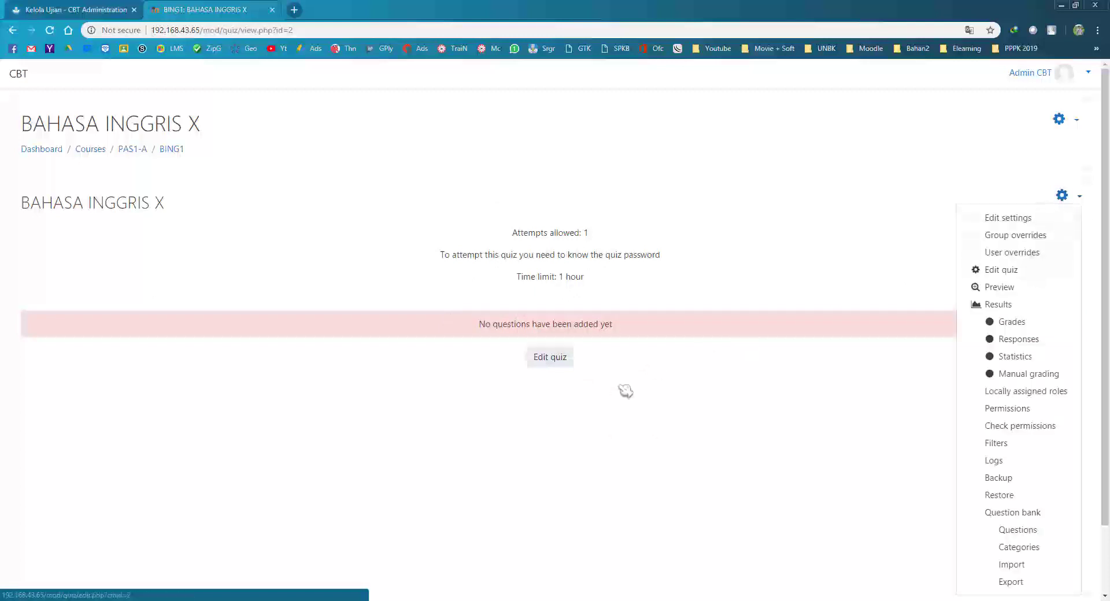
pyautogui.click(591, 298)
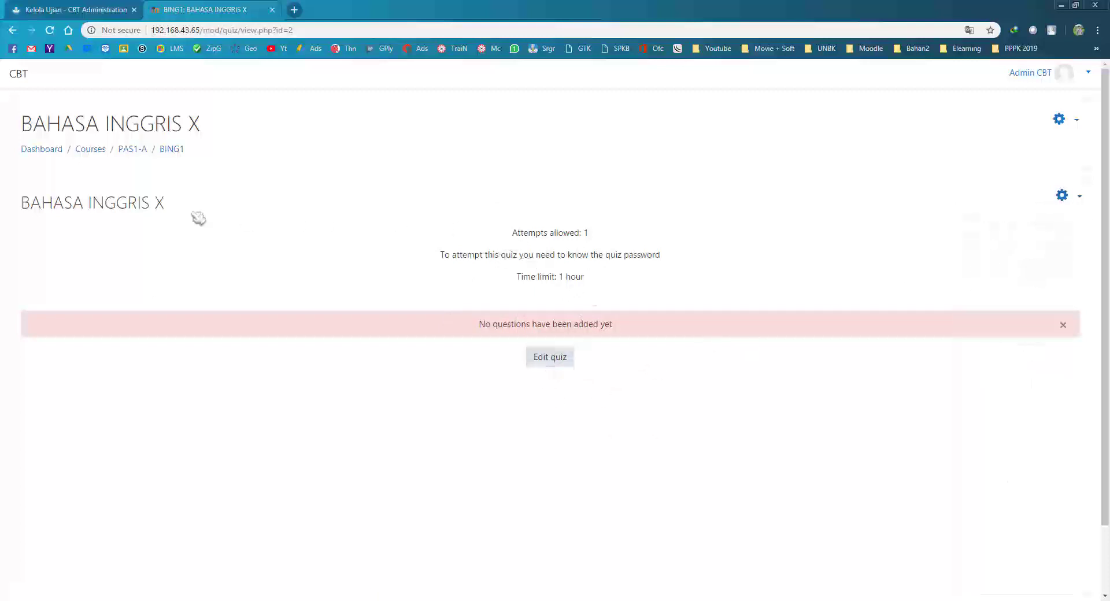
pyautogui.moveTo(479, 326); pyautogui.dragTo(642, 325)
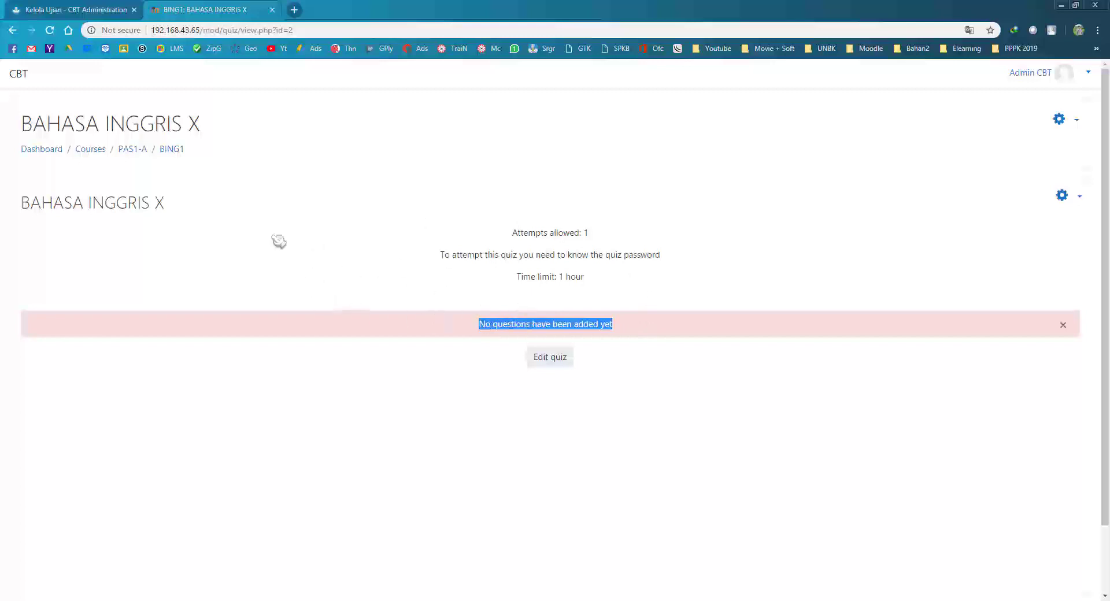
pyautogui.click(1064, 197)
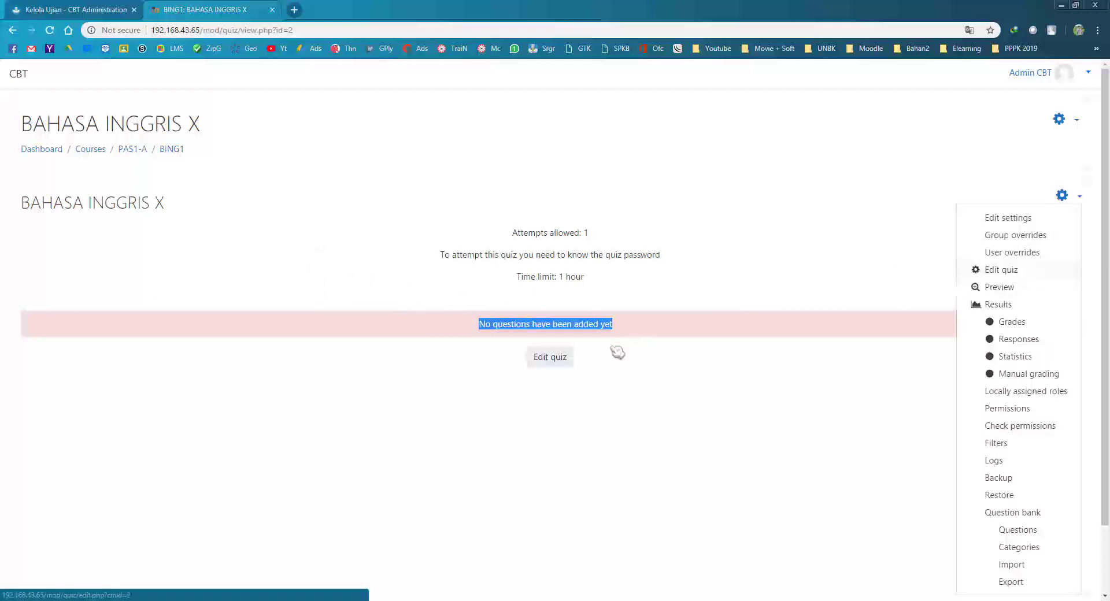
pyautogui.click(549, 358)
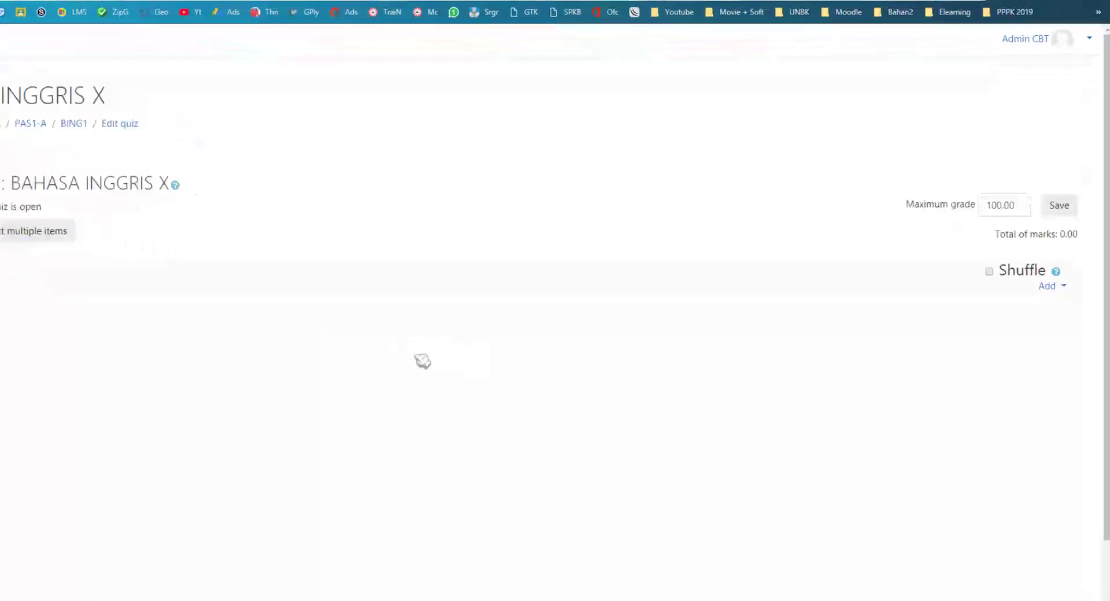
# Step: Start adding questions to the quiz from the question bank and choose the B ING X (3) category
pyautogui.click(1038, 227)
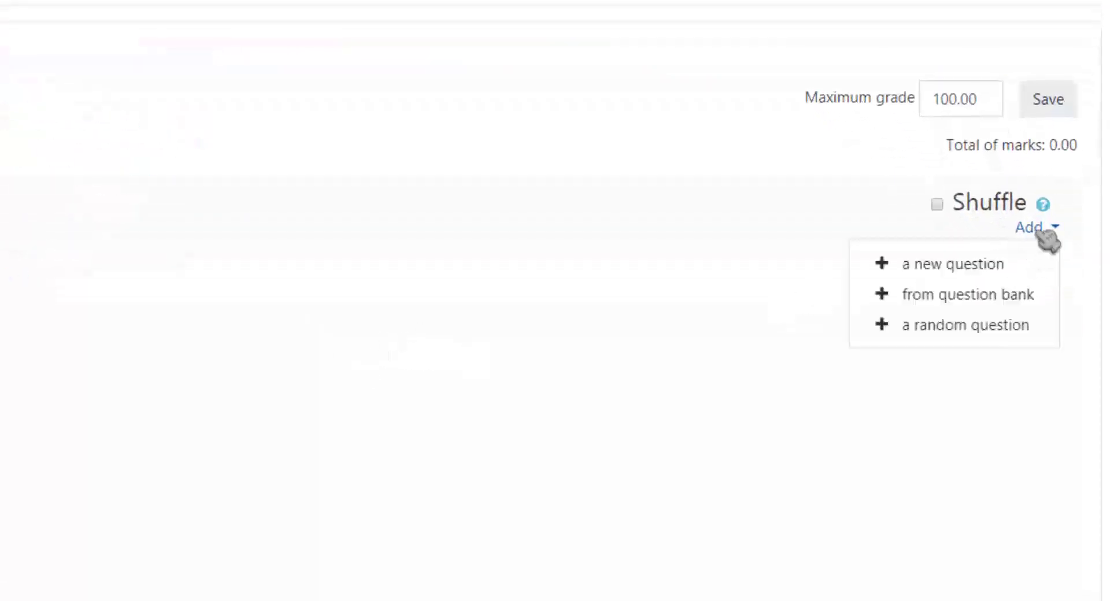
pyautogui.click(1013, 298)
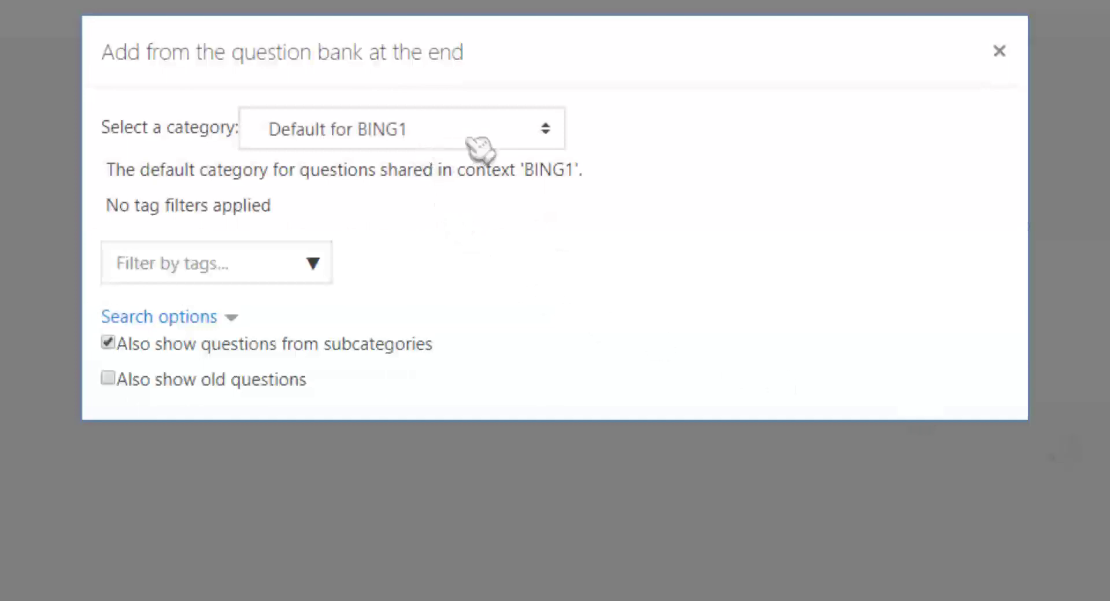
pyautogui.click(516, 144)
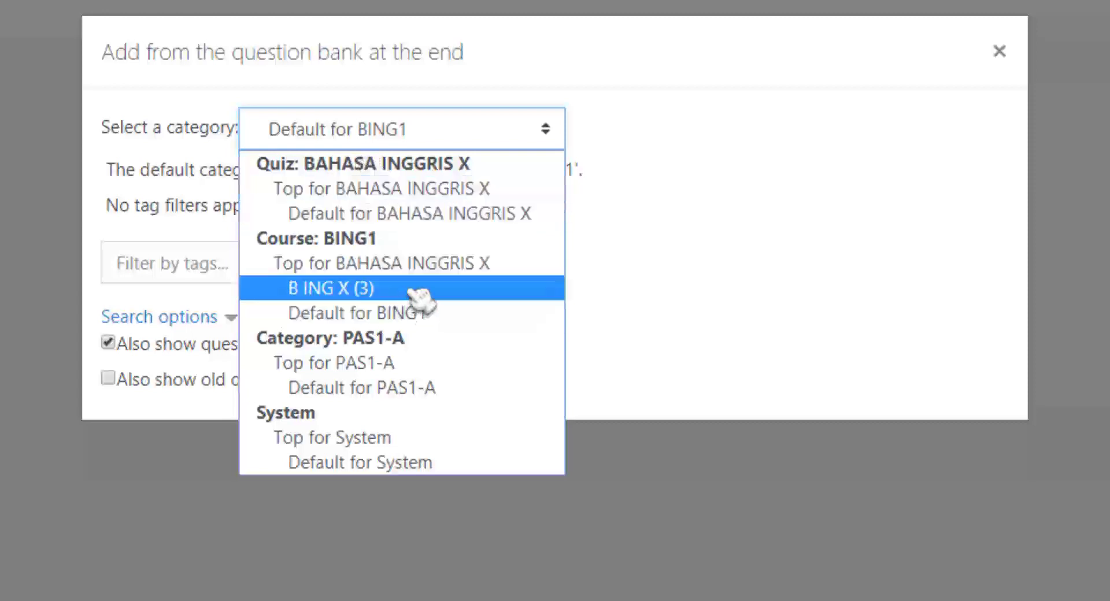
pyautogui.click(381, 292)
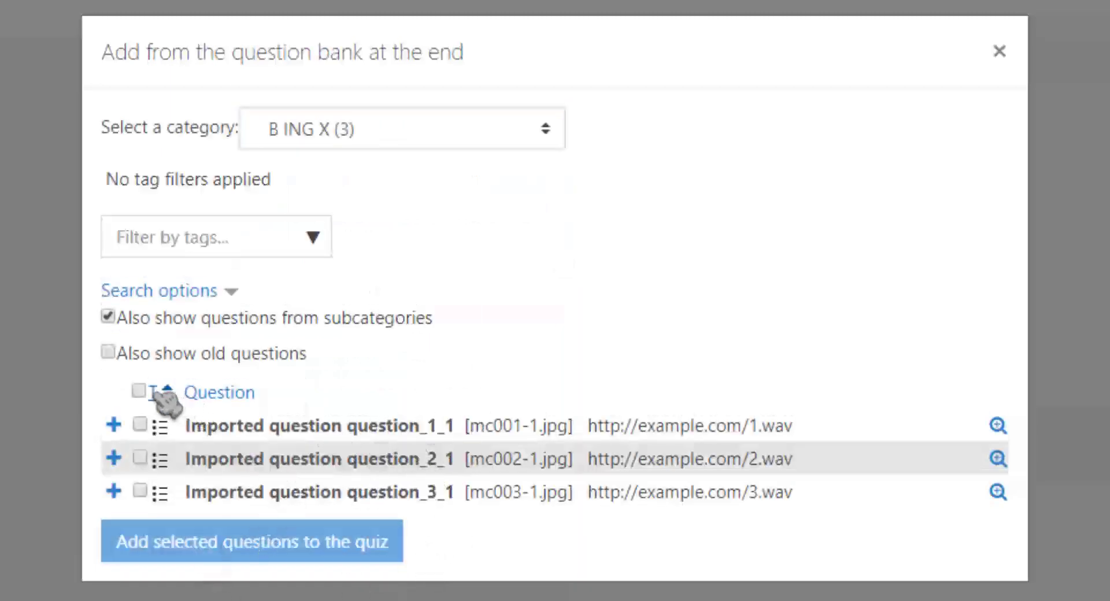
# Step: Add Imported questions question_1_1, question_2_1 and question_3_1 to the quiz and save its maximum grade
pyautogui.click(140, 427)
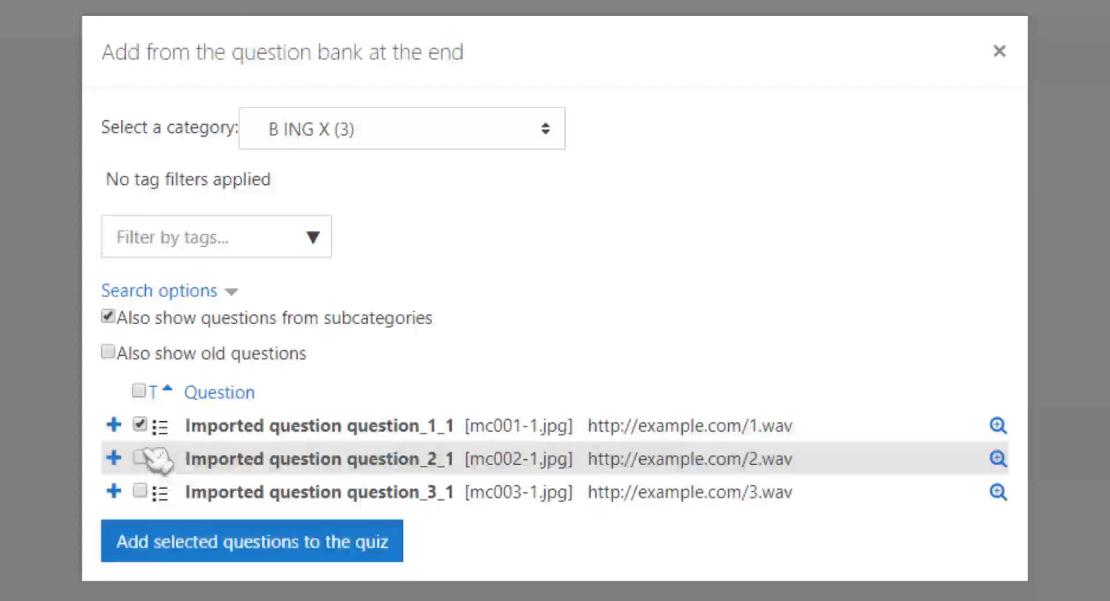
pyautogui.click(140, 458)
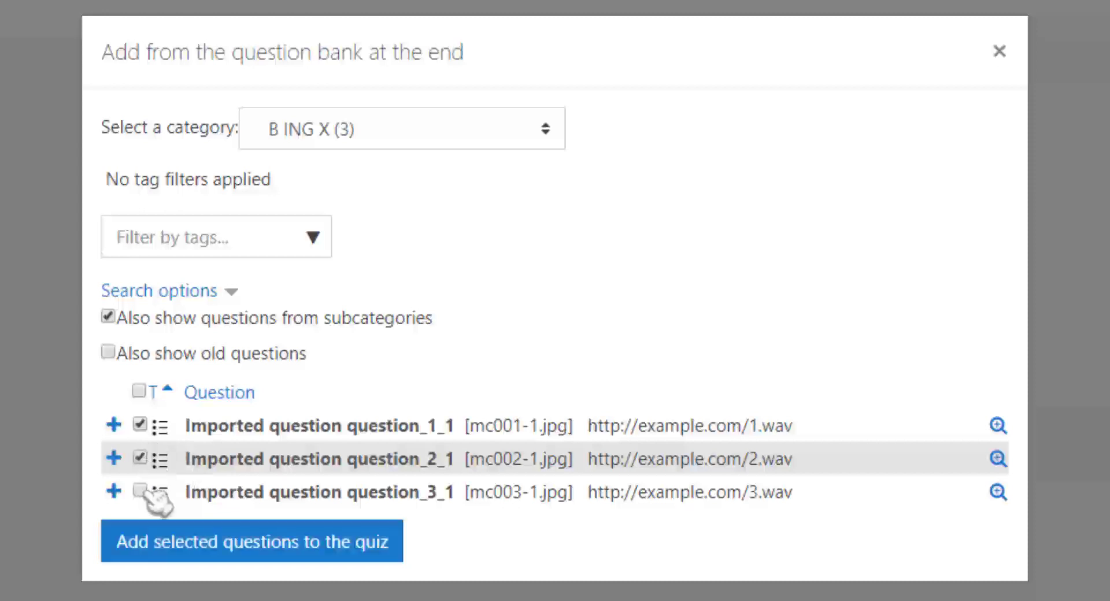
pyautogui.click(141, 490)
pyautogui.click(139, 392)
pyautogui.click(139, 392)
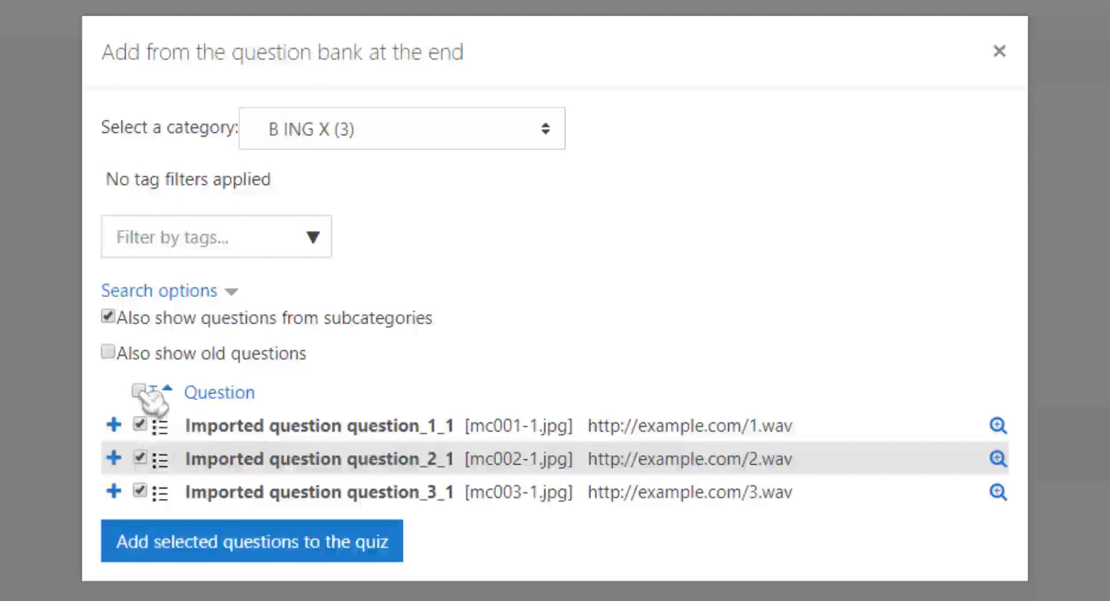
pyautogui.click(367, 556)
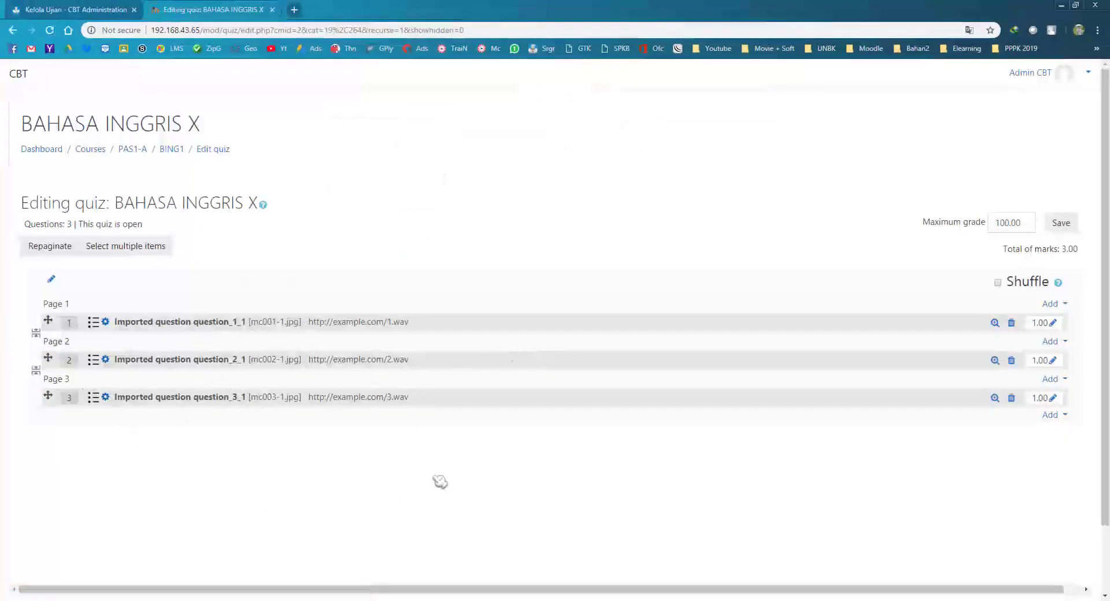
pyautogui.click(1061, 223)
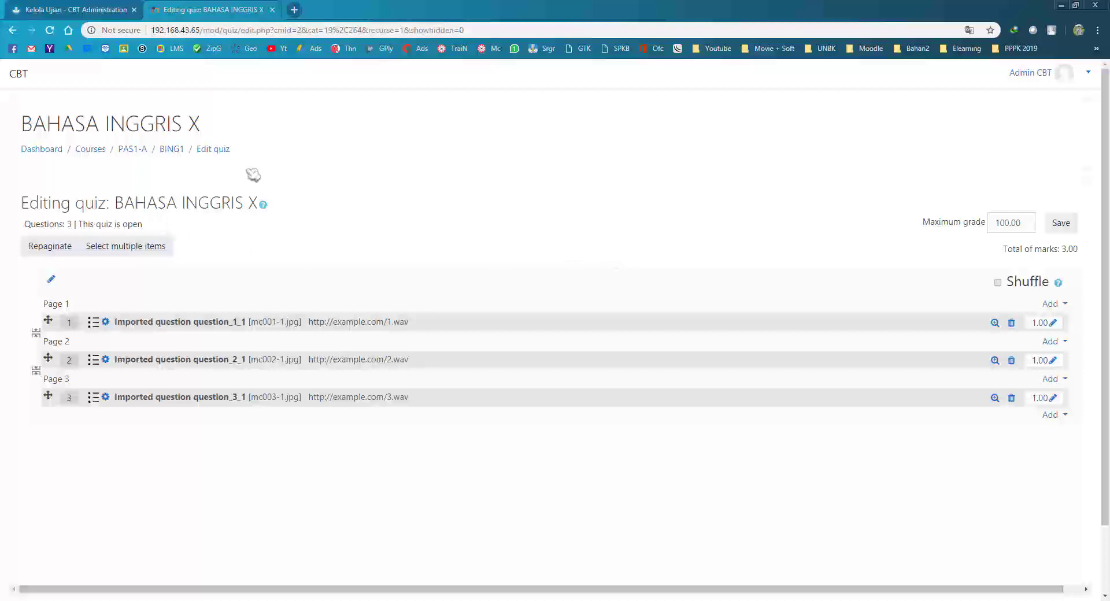
# Step: Close the BAHASA INGGRIS X quiz tab and save the course settings of BAHASA INGGRIS XI in exam PAS1-A
pyautogui.click(272, 9)
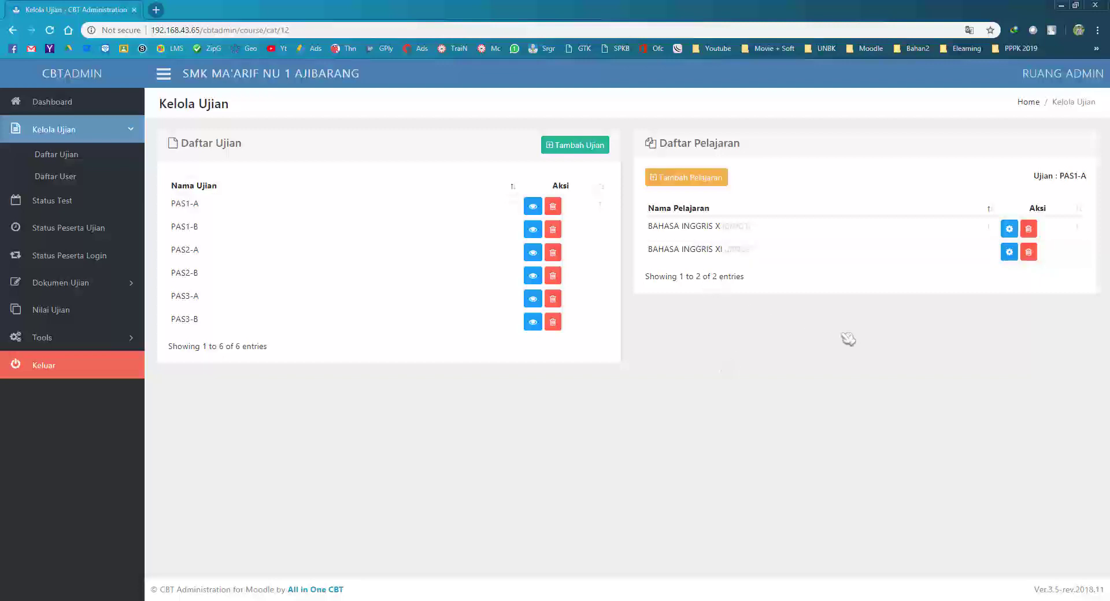
pyautogui.click(1009, 252)
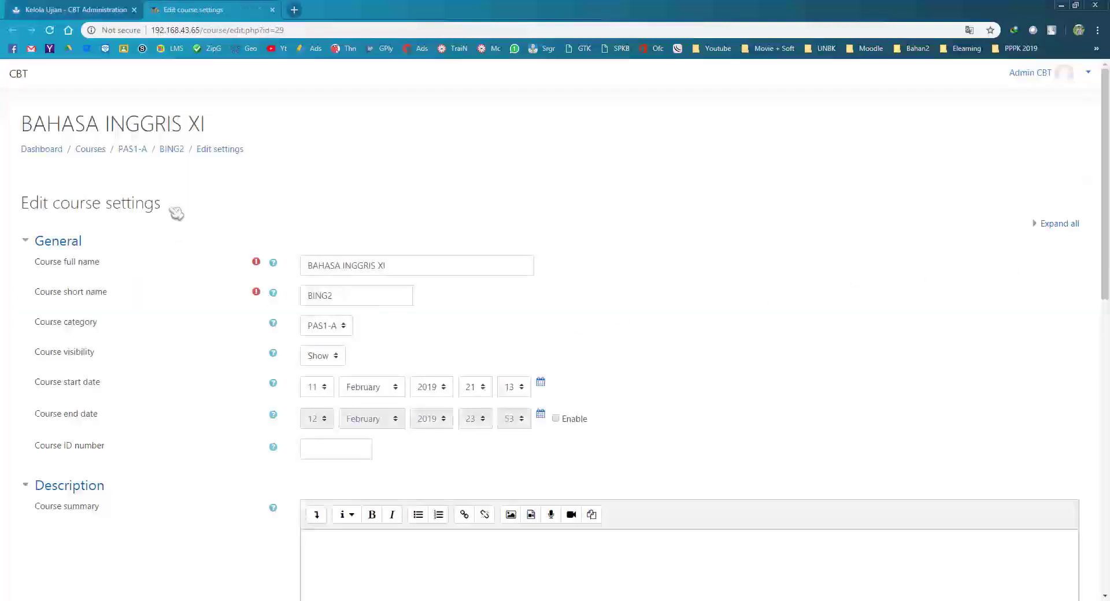
pyautogui.scroll(-15, 617, 289)
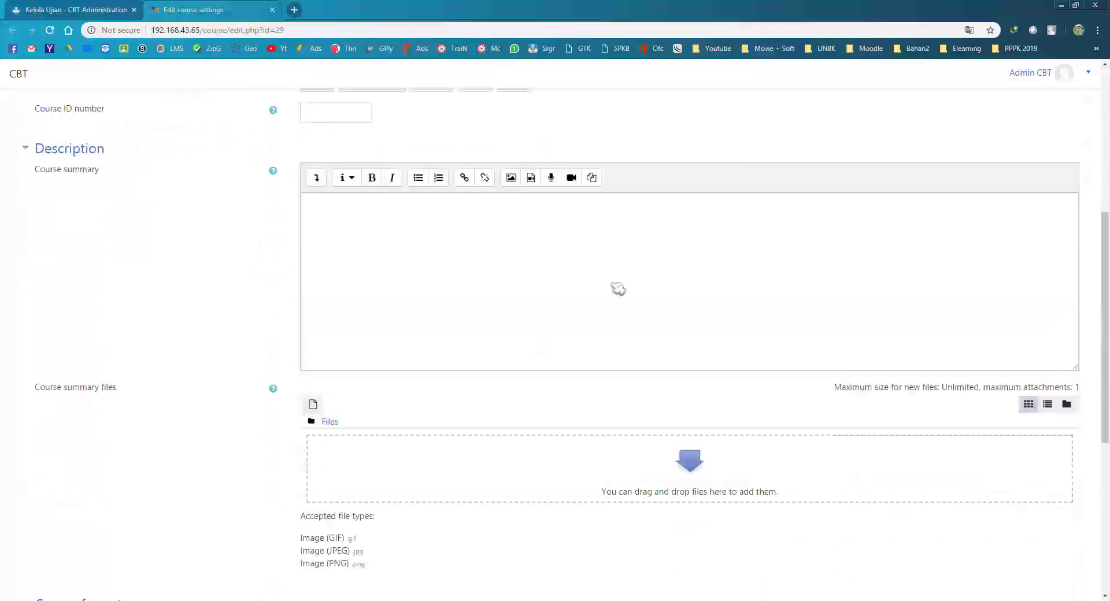
pyautogui.click(356, 471)
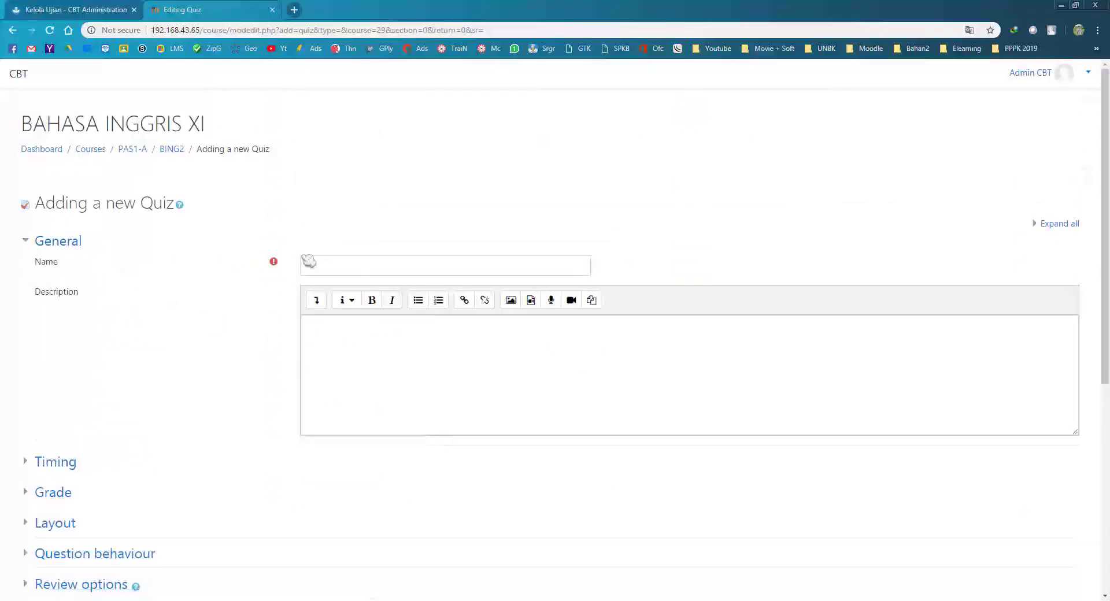
# Step: Name the new quiz BAHASA INGGRIS XI, matching the course title, and save it
pyautogui.tripleClick(97, 123)
pyautogui.hotkey('ctrl', 'c')
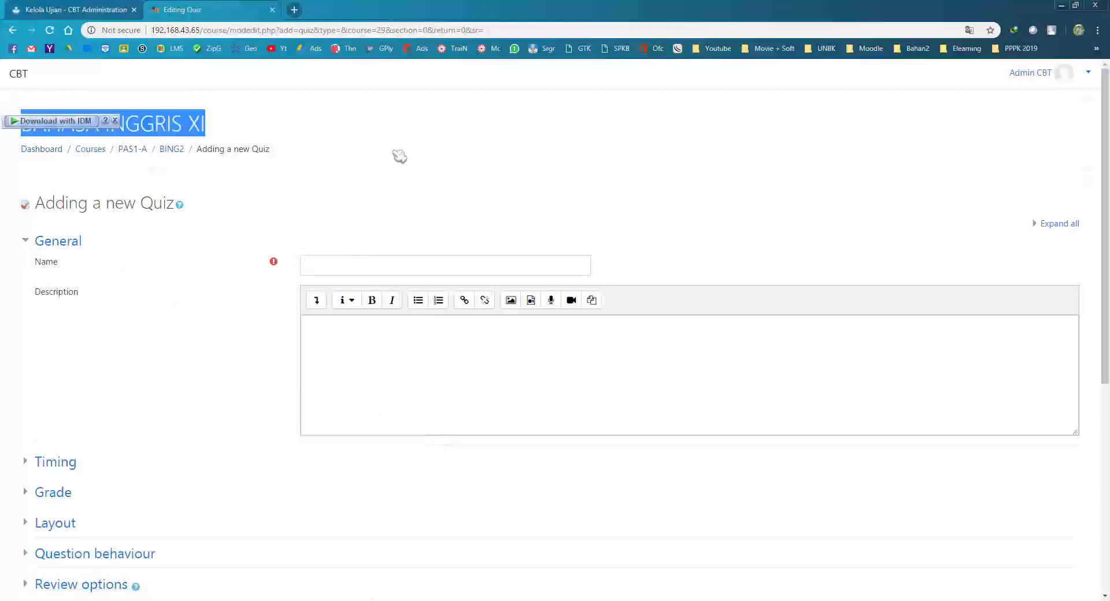
pyautogui.click(370, 282)
pyautogui.click(341, 269)
pyautogui.hotkey('ctrl', 'v')
pyautogui.click(387, 206)
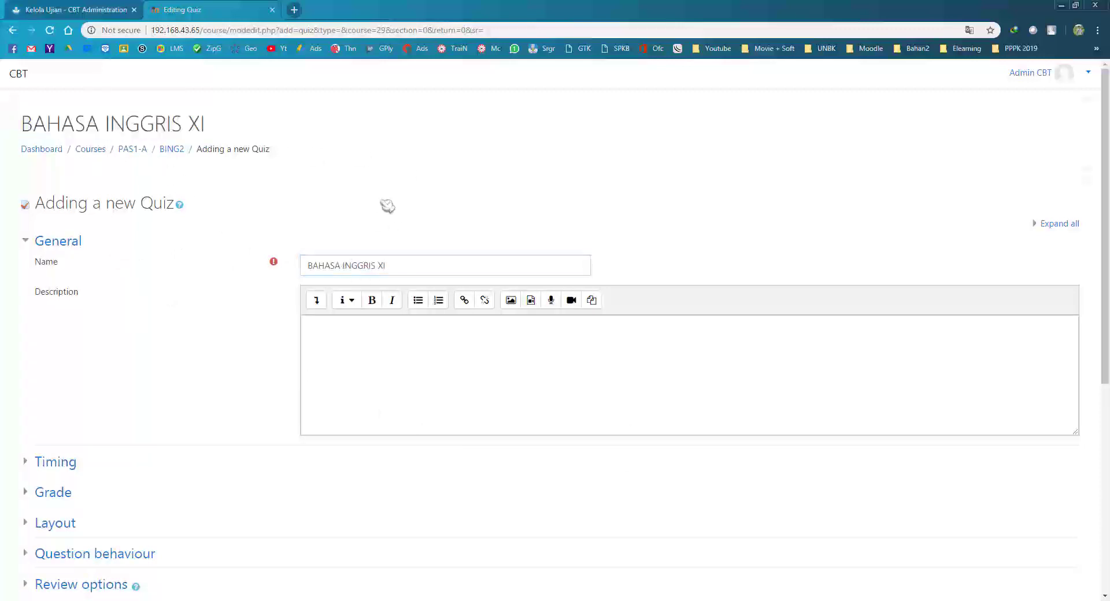
pyautogui.scroll(-6, 382, 227)
pyautogui.click(345, 472)
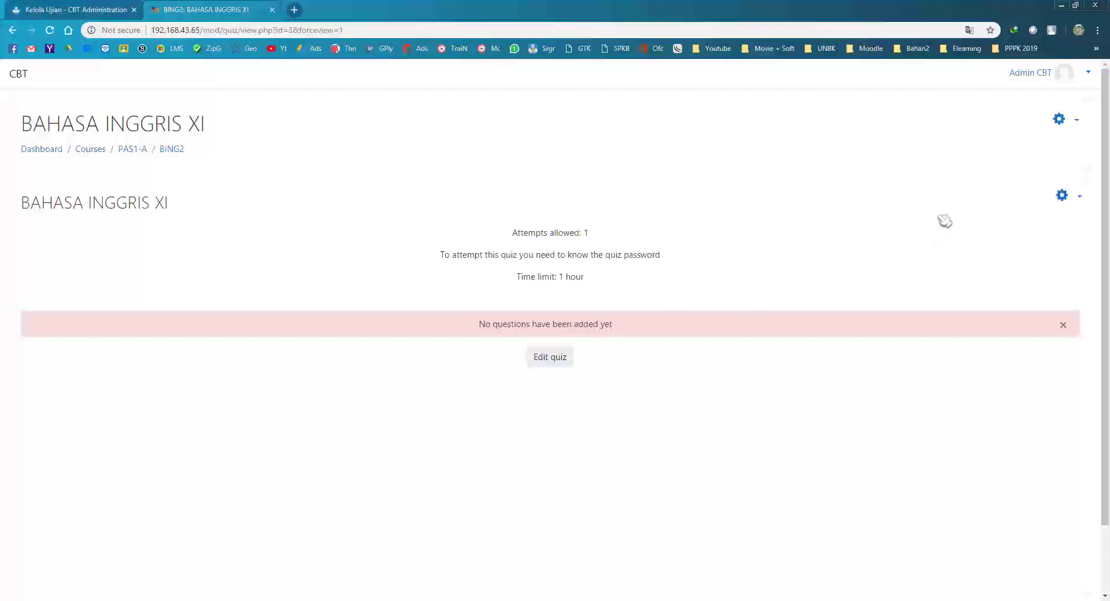
# Step: Open the question import page in the course administration of BAHASA INGGRIS XI
pyautogui.click(1063, 126)
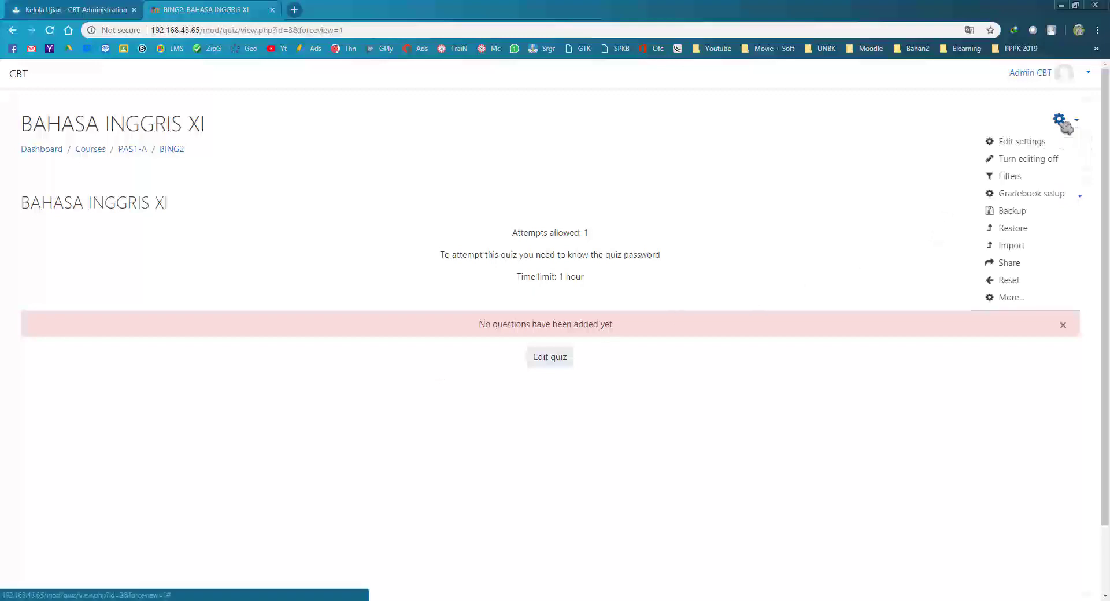
pyautogui.click(825, 144)
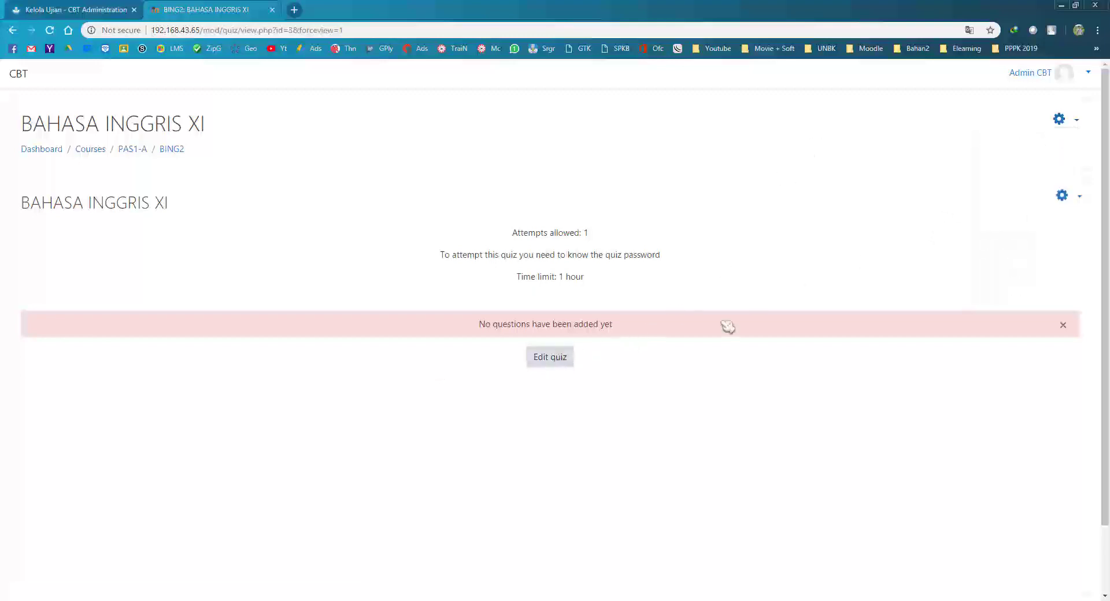
pyautogui.click(1061, 122)
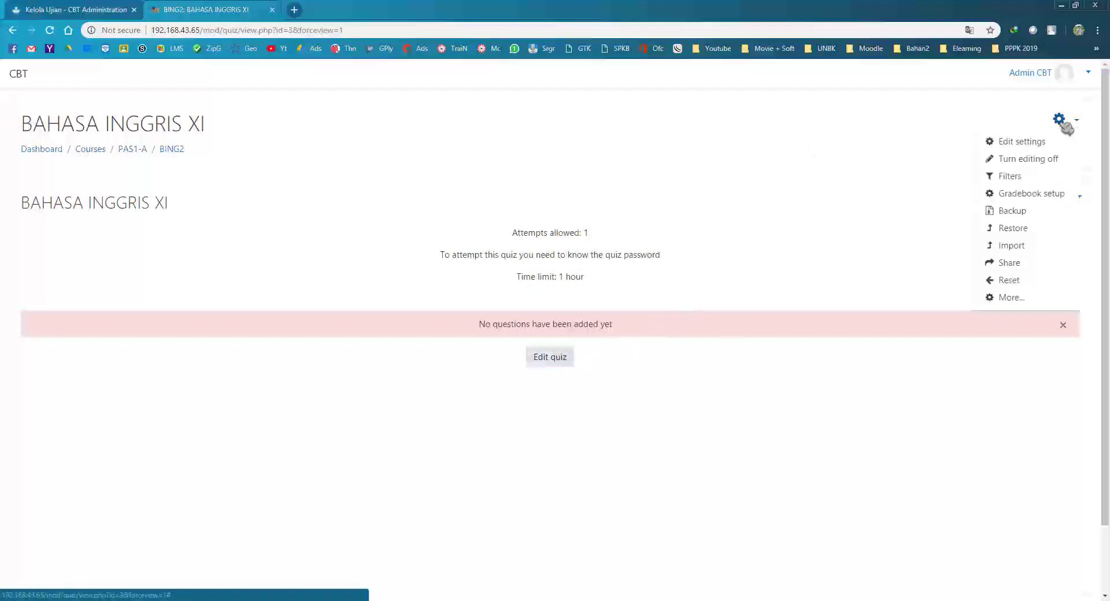
pyautogui.click(1006, 298)
pyautogui.moveTo(190, 121); pyautogui.dragTo(21, 123)
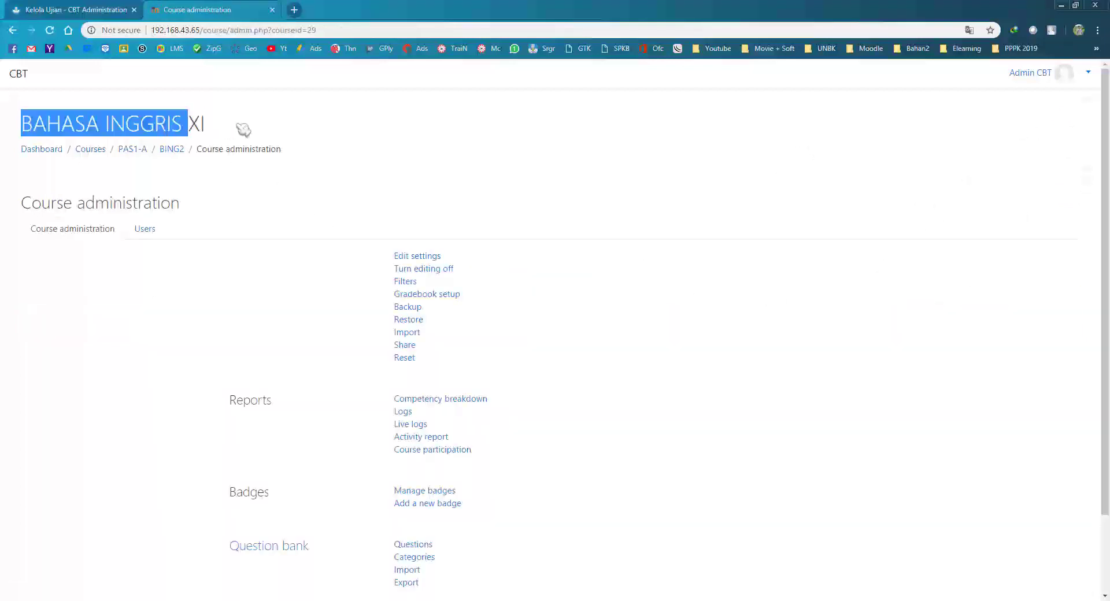
pyautogui.click(567, 313)
pyautogui.scroll(-3, 595, 344)
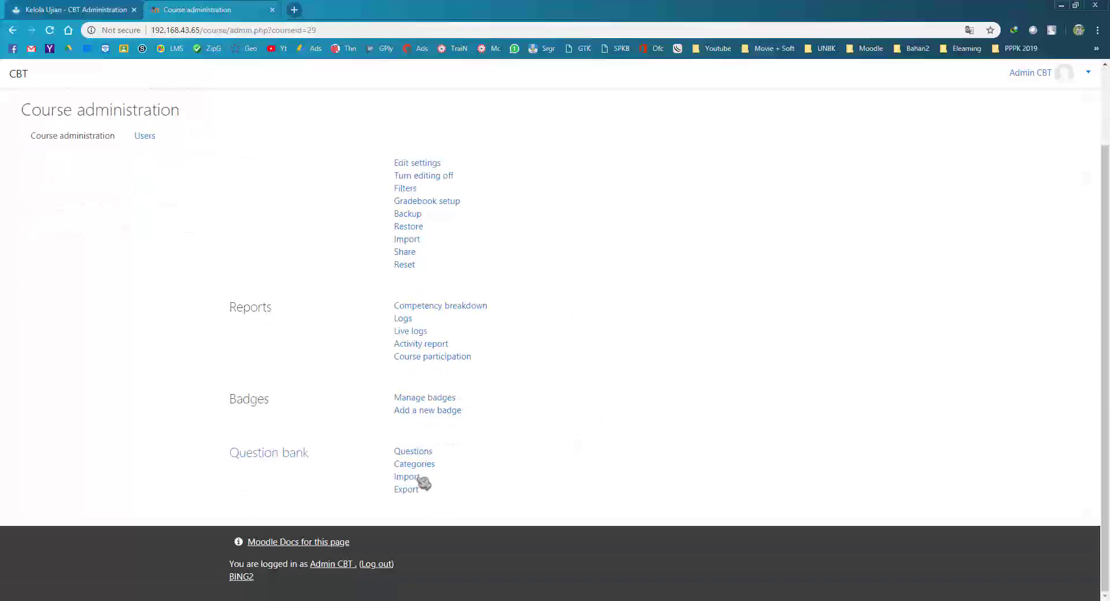
pyautogui.click(407, 478)
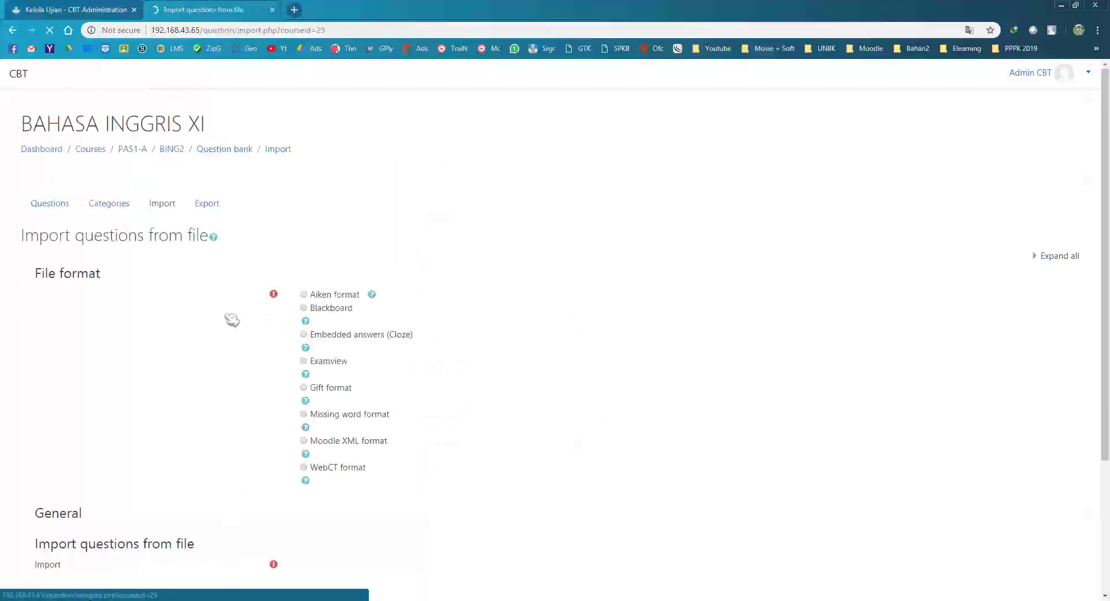
# Step: Import the questions from B ING XI.zip in Blackboard format and continue to the question bank
pyautogui.click(338, 313)
pyautogui.scroll(-4, 491, 370)
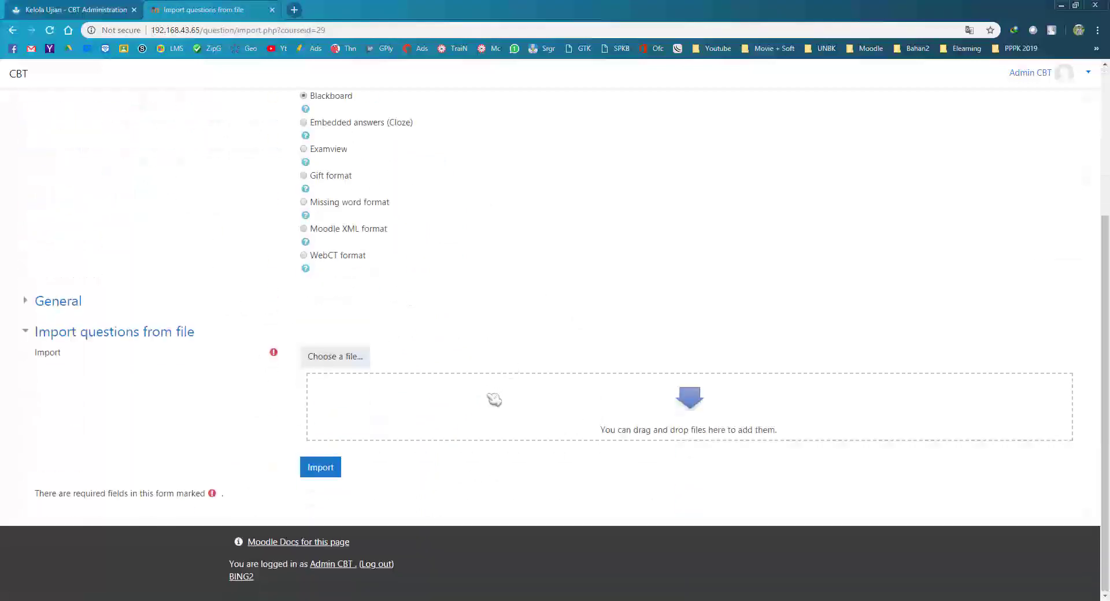
pyautogui.click(355, 361)
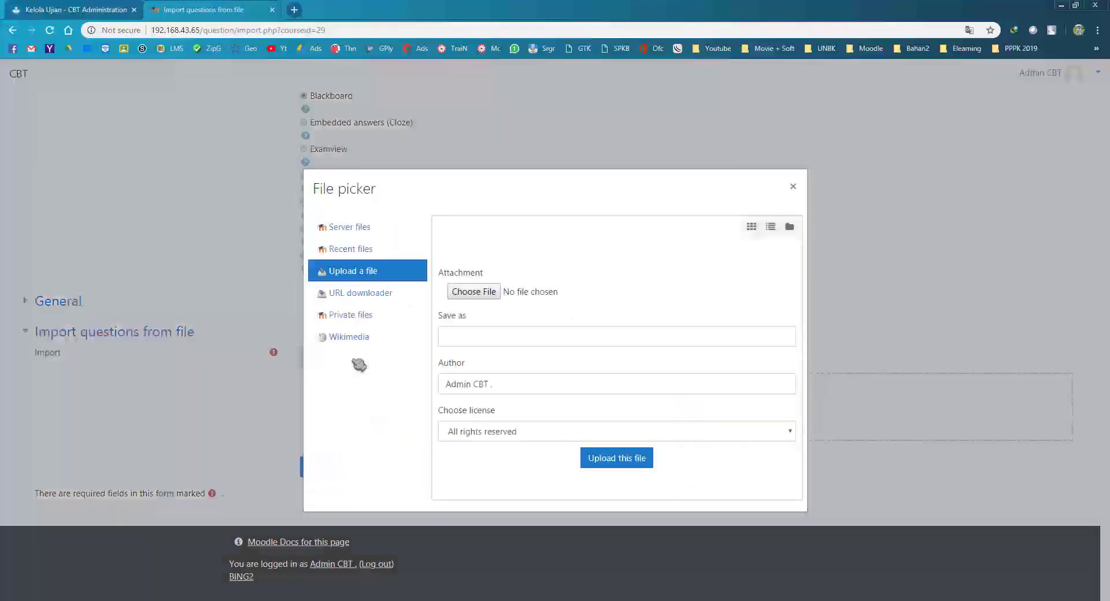
pyautogui.click(471, 293)
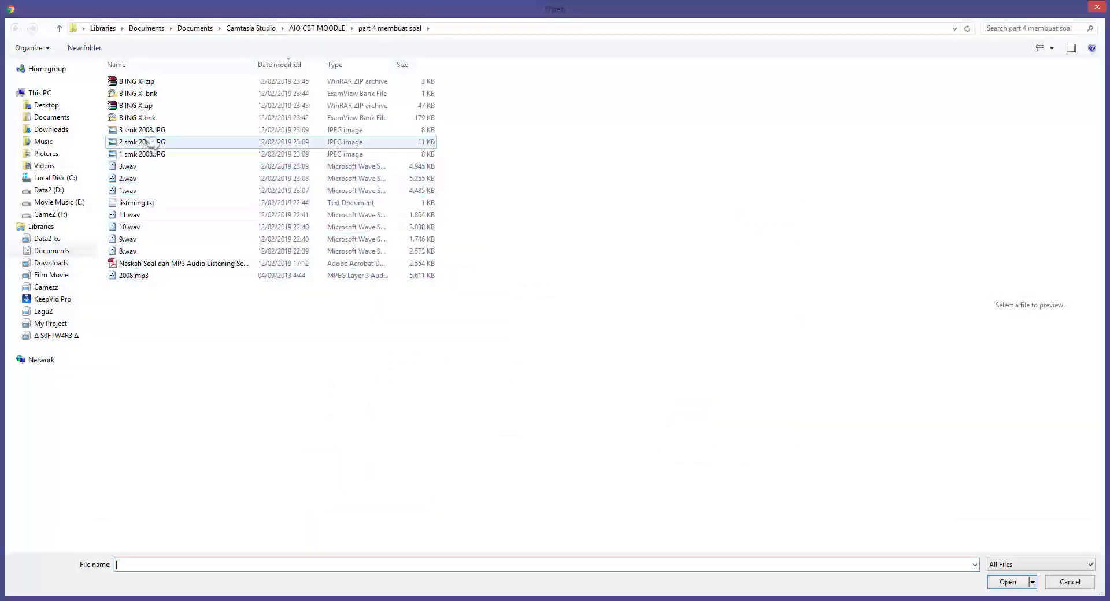
pyautogui.click(155, 85)
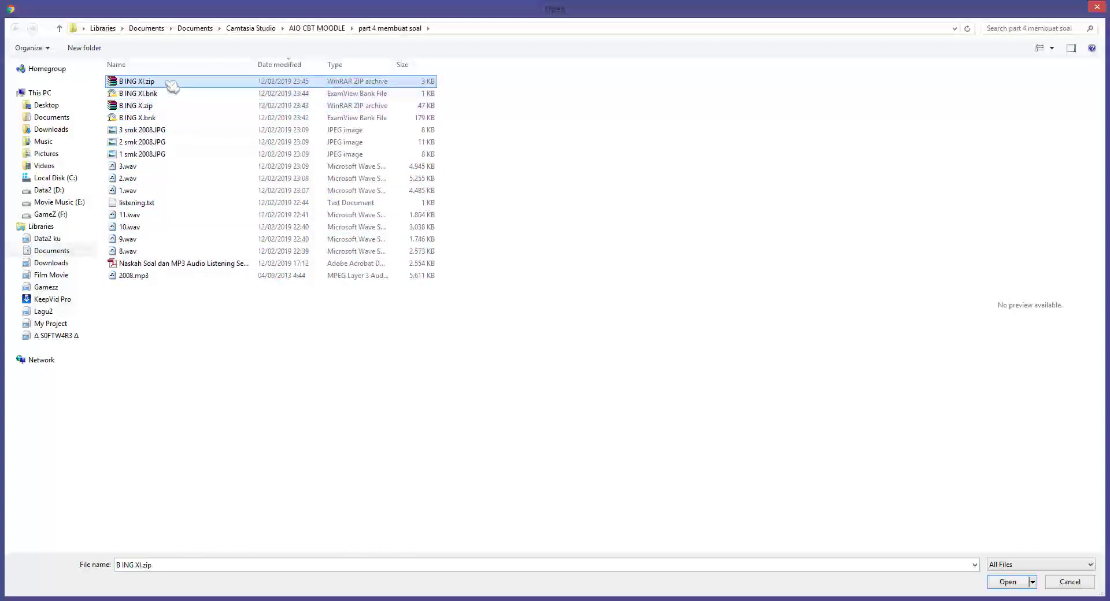
pyautogui.doubleClick(172, 86)
pyautogui.click(626, 460)
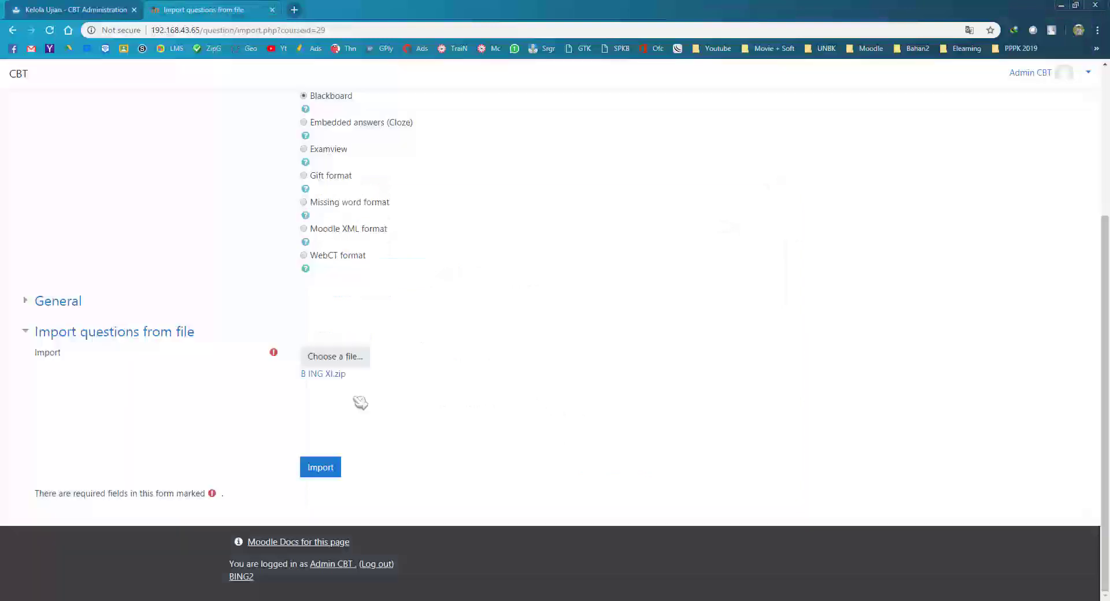
pyautogui.click(321, 466)
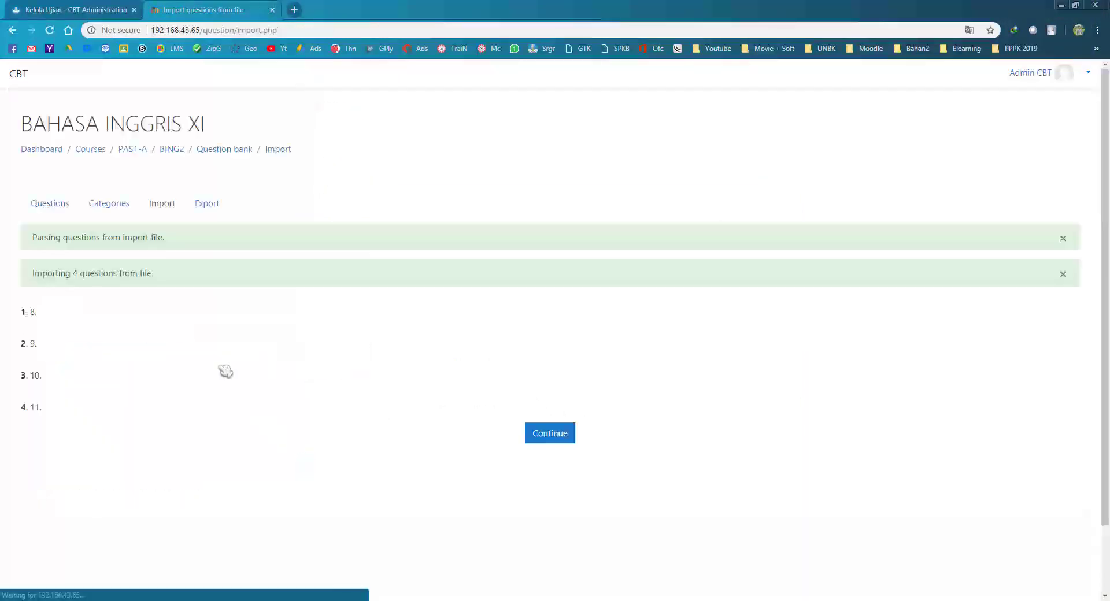
pyautogui.click(550, 434)
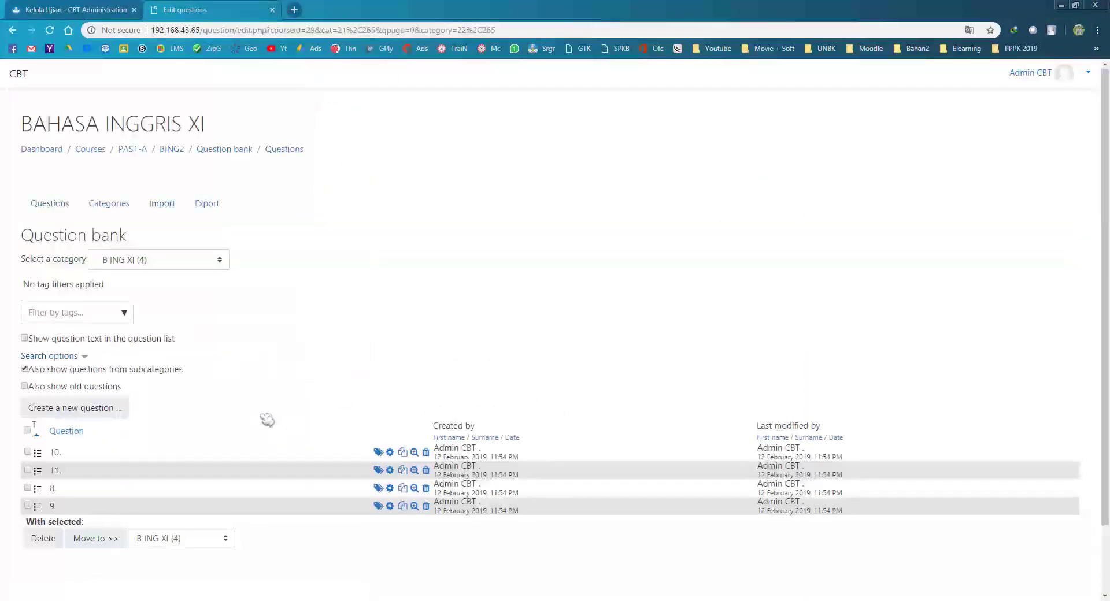
pyautogui.scroll(-2, 263, 420)
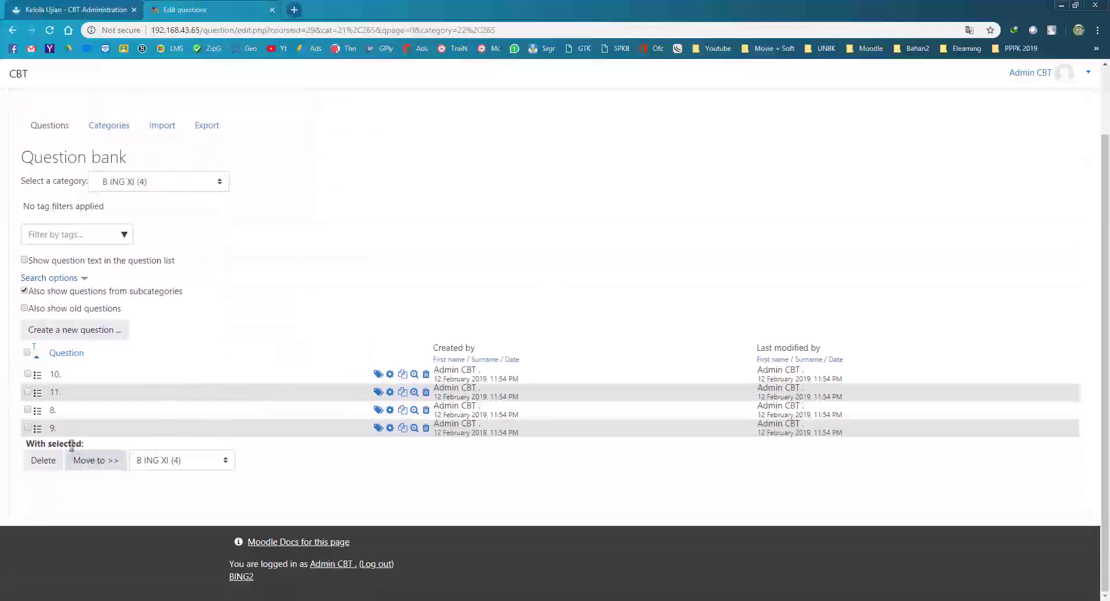
pyautogui.moveTo(41, 415); pyautogui.dragTo(68, 438)
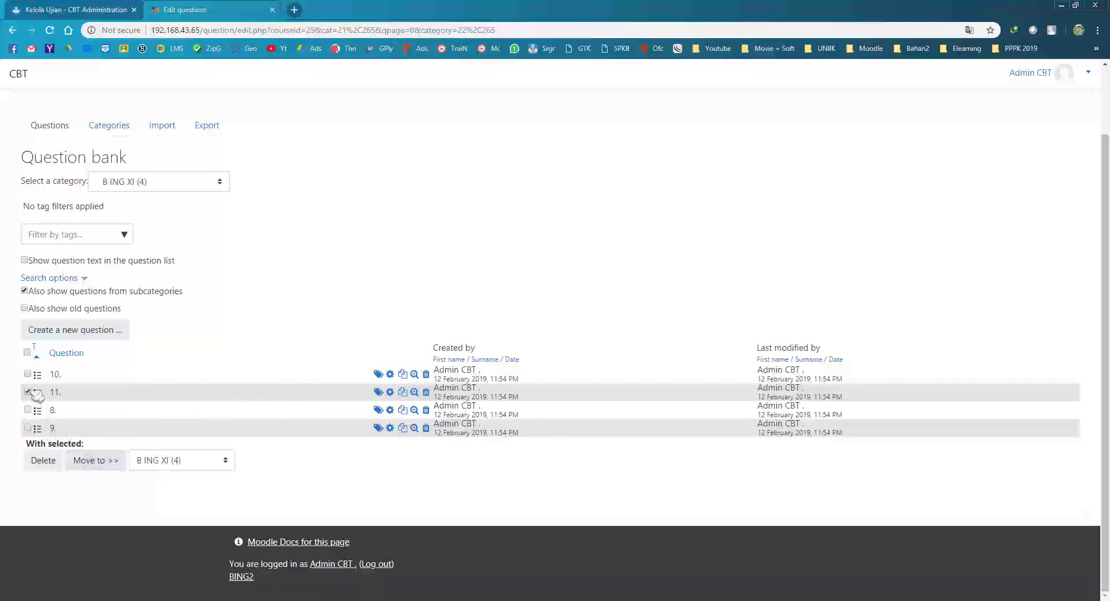
pyautogui.moveTo(74, 394); pyautogui.dragTo(52, 415)
pyautogui.click(292, 416)
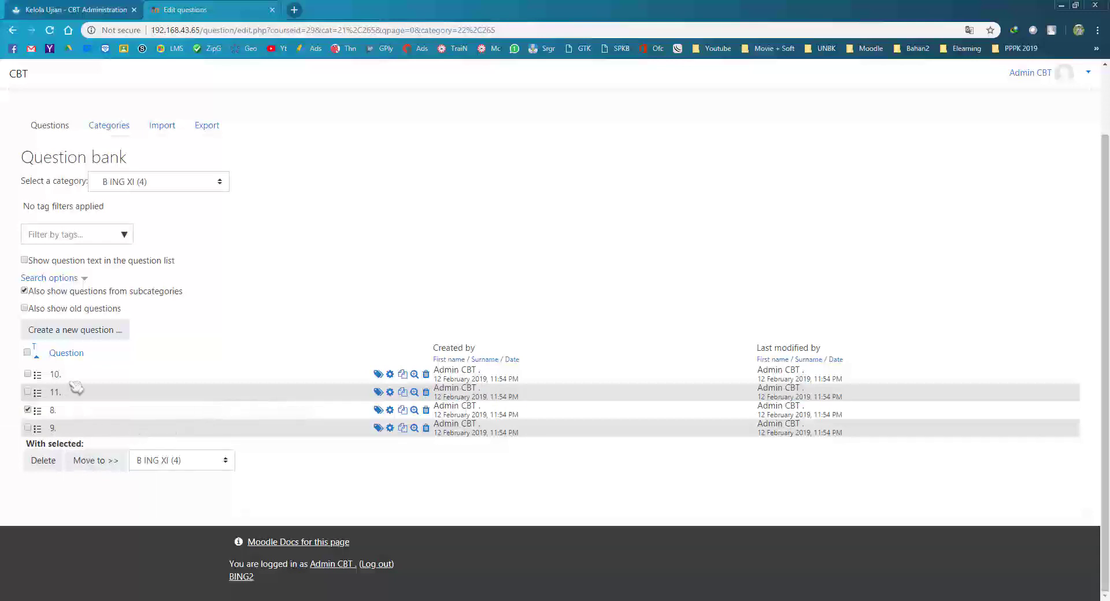
pyautogui.click(29, 410)
# Step: Open question 10 for editing and start choosing an audio file to upload on the line below its number
pyautogui.click(390, 374)
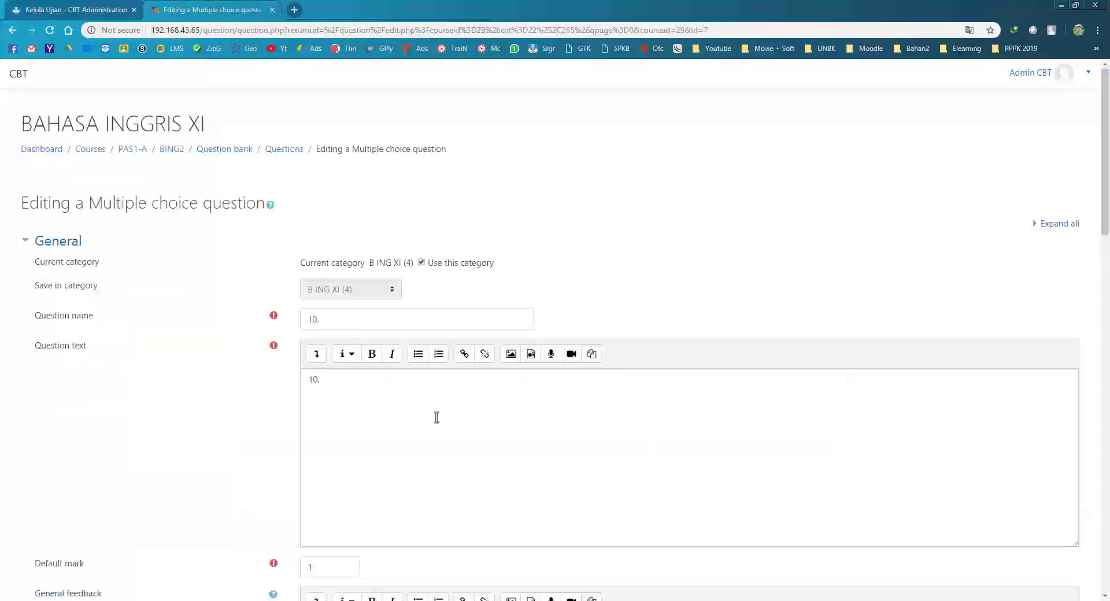
pyautogui.click(367, 388)
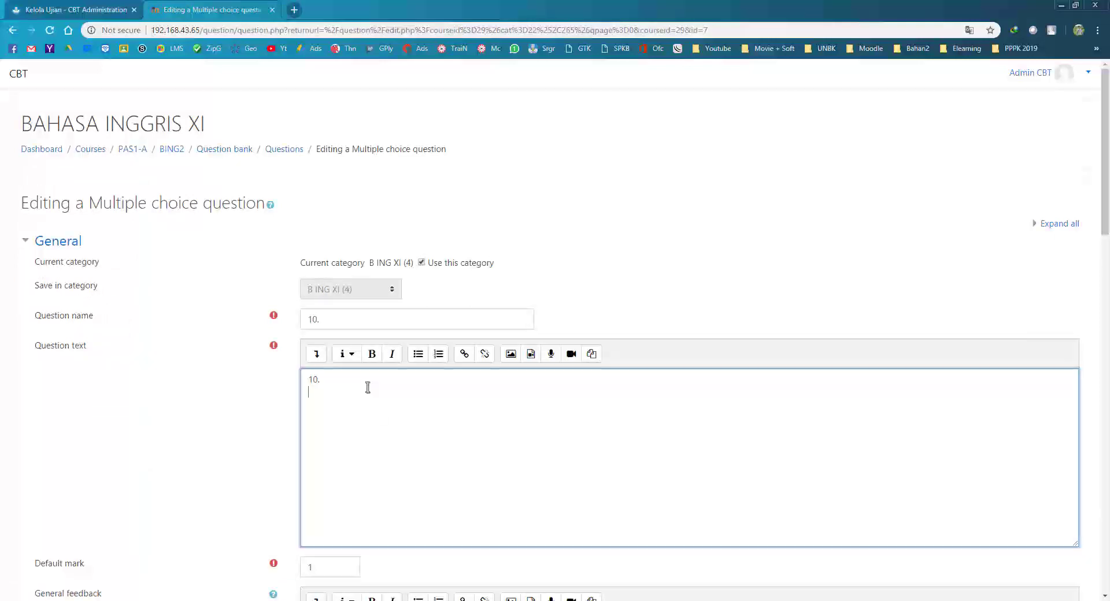
pyautogui.click(531, 356)
pyautogui.click(485, 297)
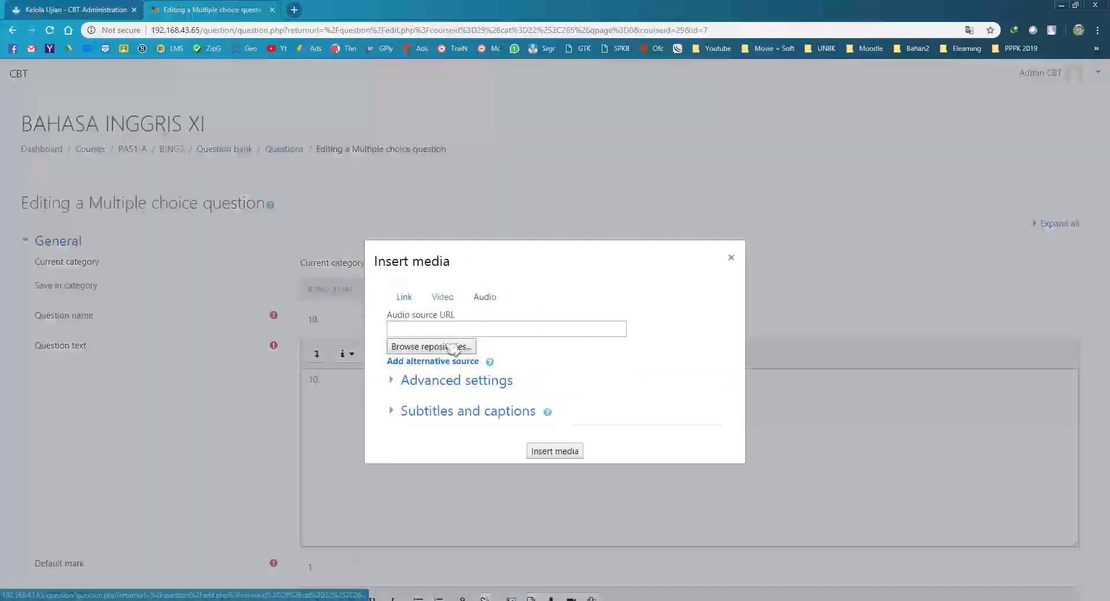
pyautogui.click(430, 347)
pyautogui.click(472, 291)
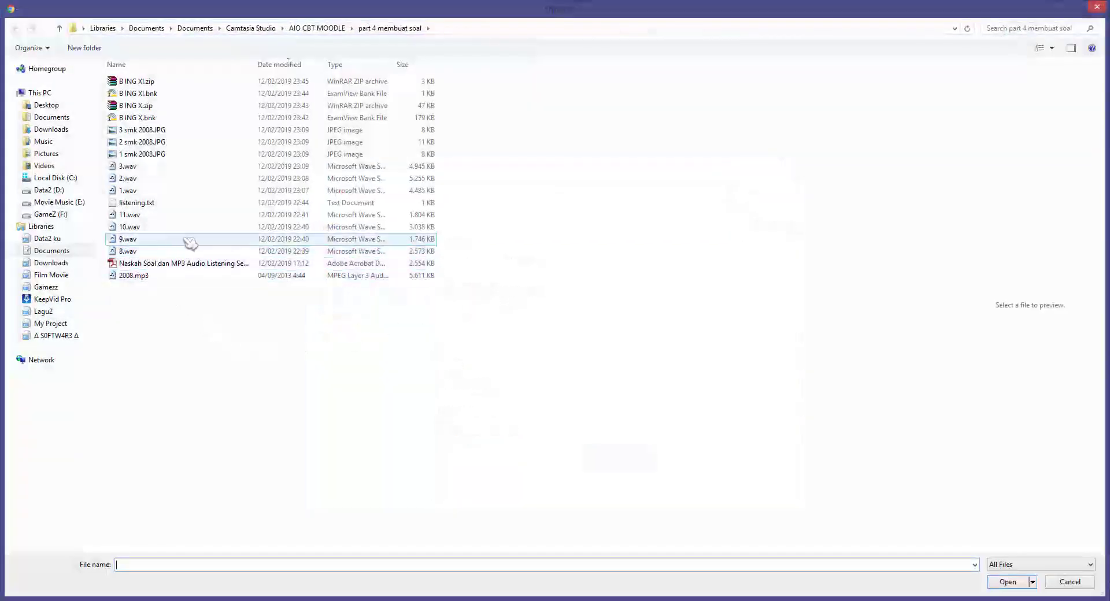
pyautogui.doubleClick(233, 6)
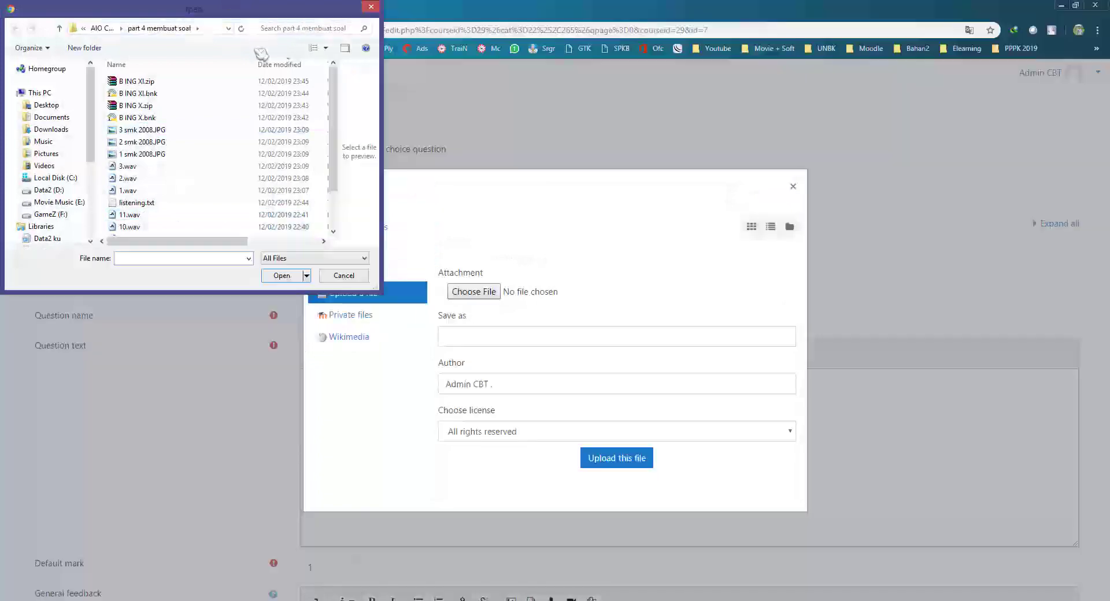
pyautogui.moveTo(259, 23); pyautogui.dragTo(539, 95)
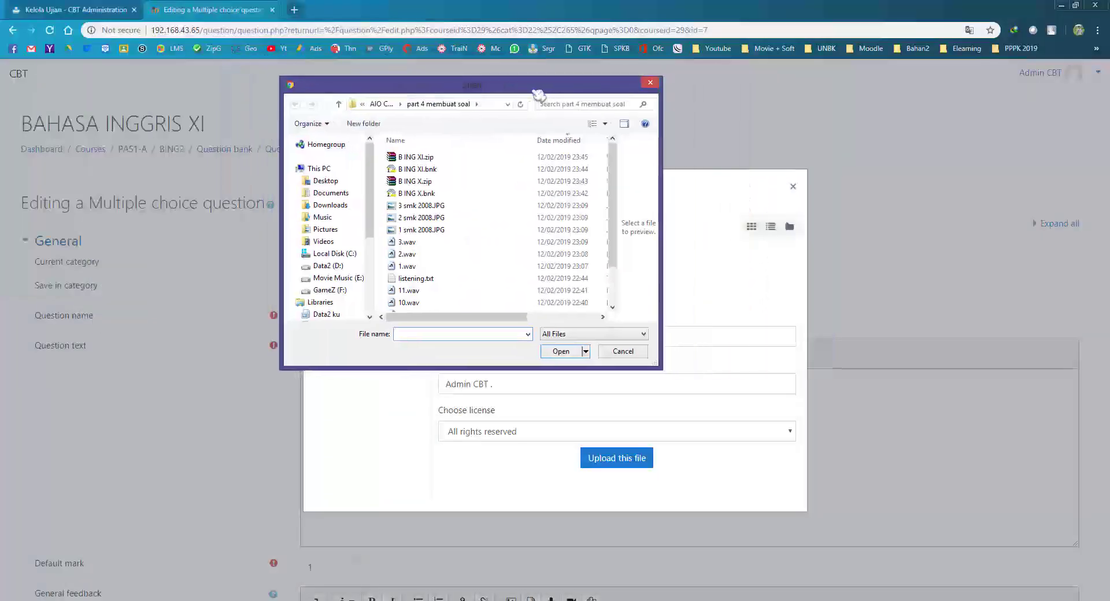
pyautogui.doubleClick(539, 95)
# Step: Upload 10.wav, insert it as audio in the text of question 10 and save the question
pyautogui.click(130, 226)
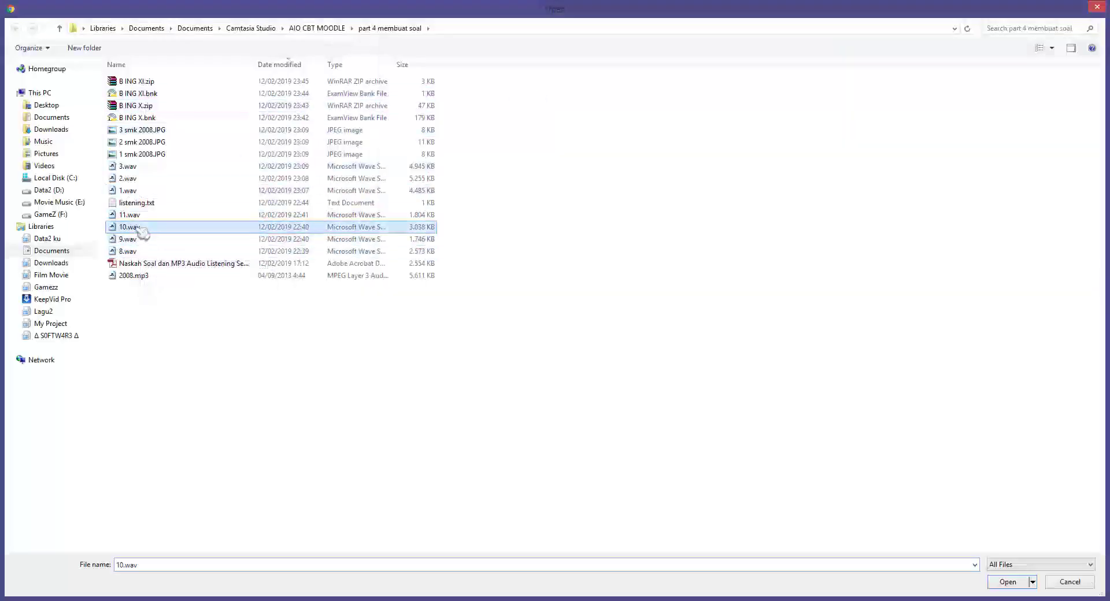
pyautogui.click(1008, 581)
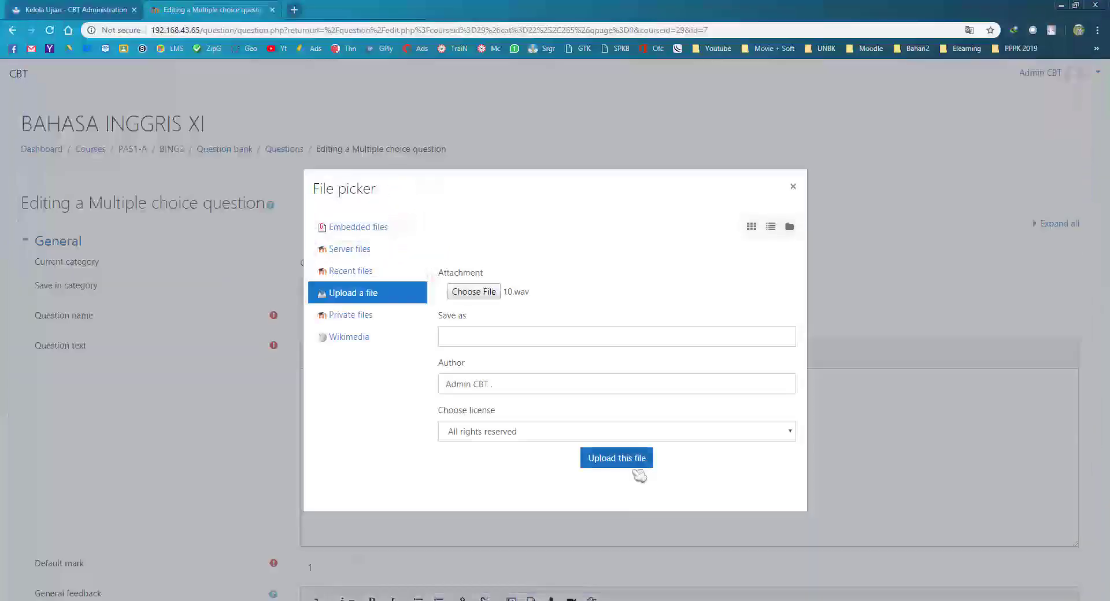
pyautogui.click(623, 465)
pyautogui.click(552, 451)
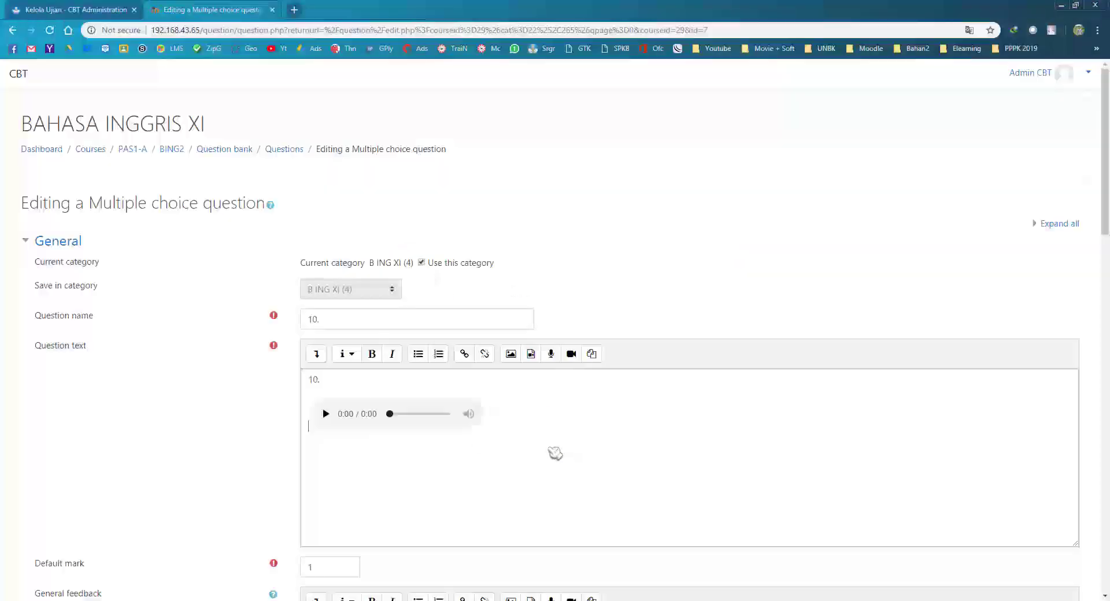
pyautogui.scroll(-2, 429, 443)
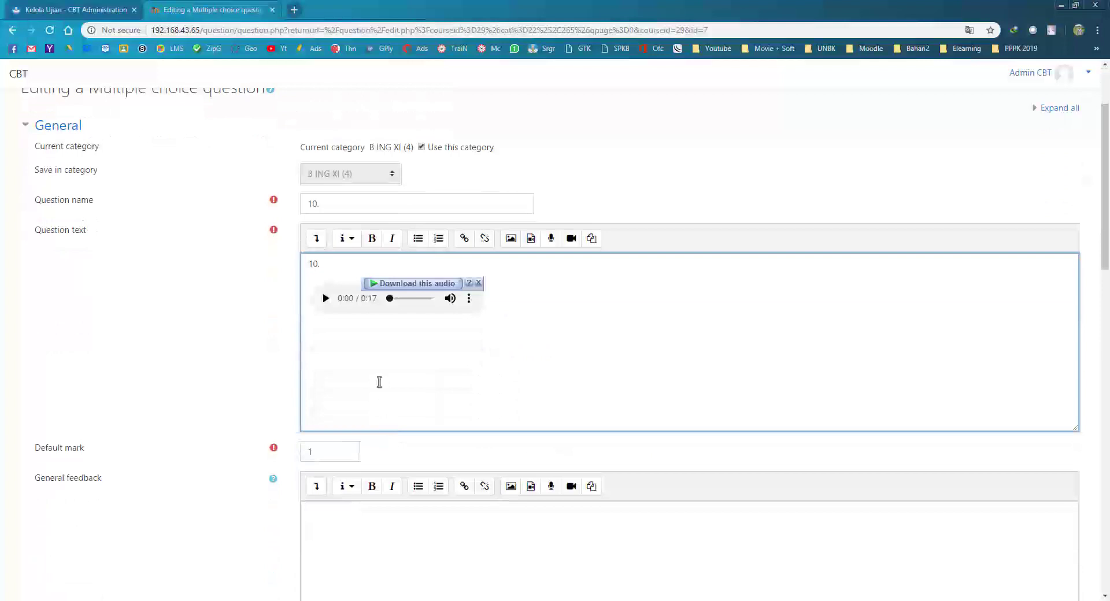
pyautogui.scroll(-15, 379, 382)
pyautogui.click(352, 476)
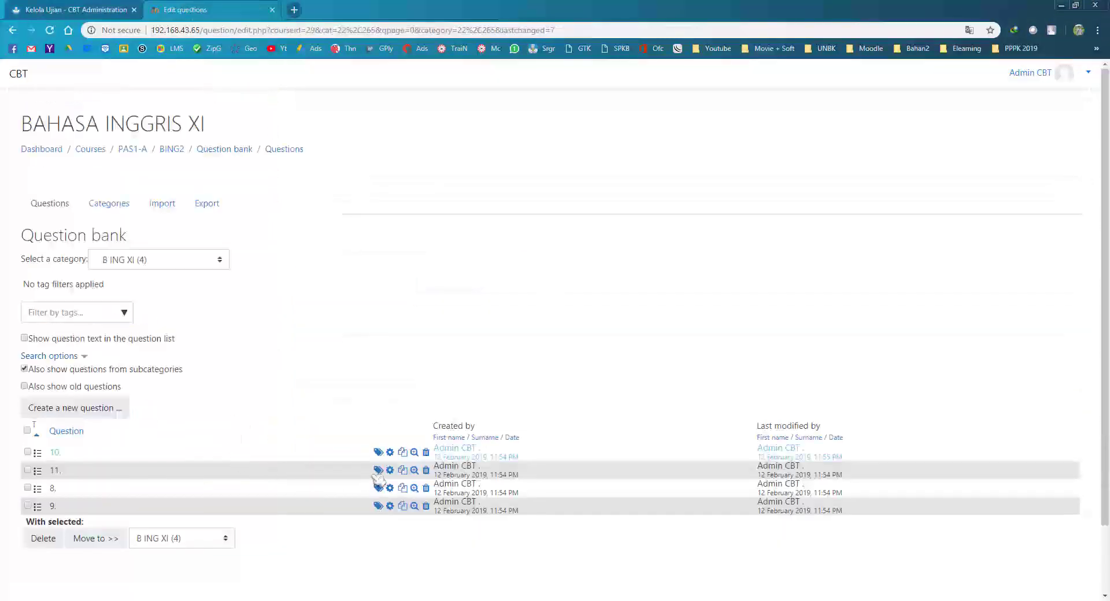
# Step: Open question 11 for editing and start choosing an audio file to upload into its question text
pyautogui.click(391, 471)
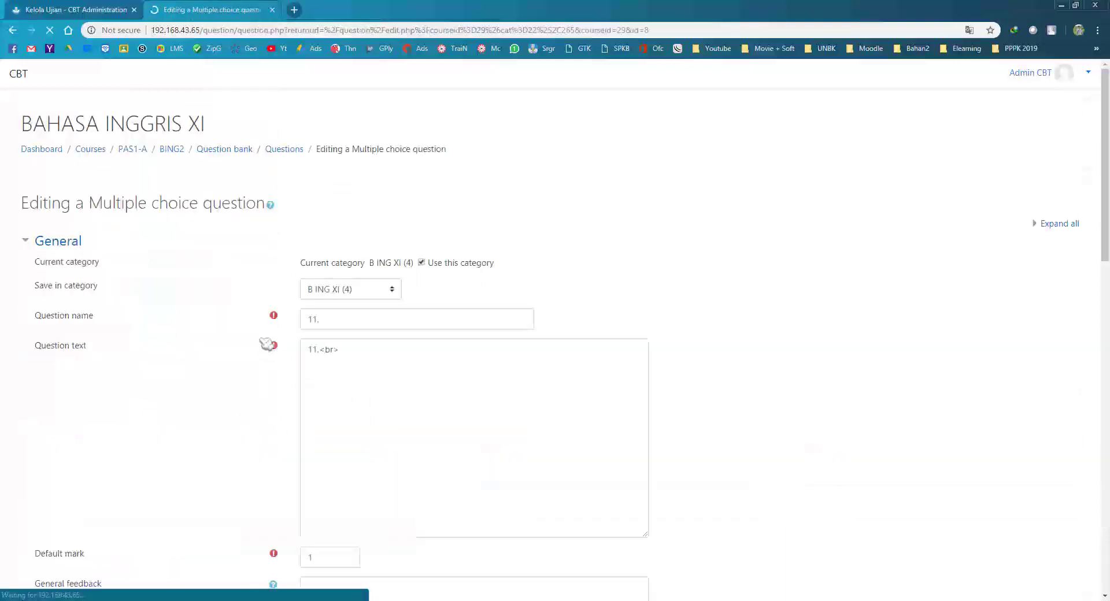
pyautogui.scroll(-3, 366, 315)
pyautogui.click(371, 223)
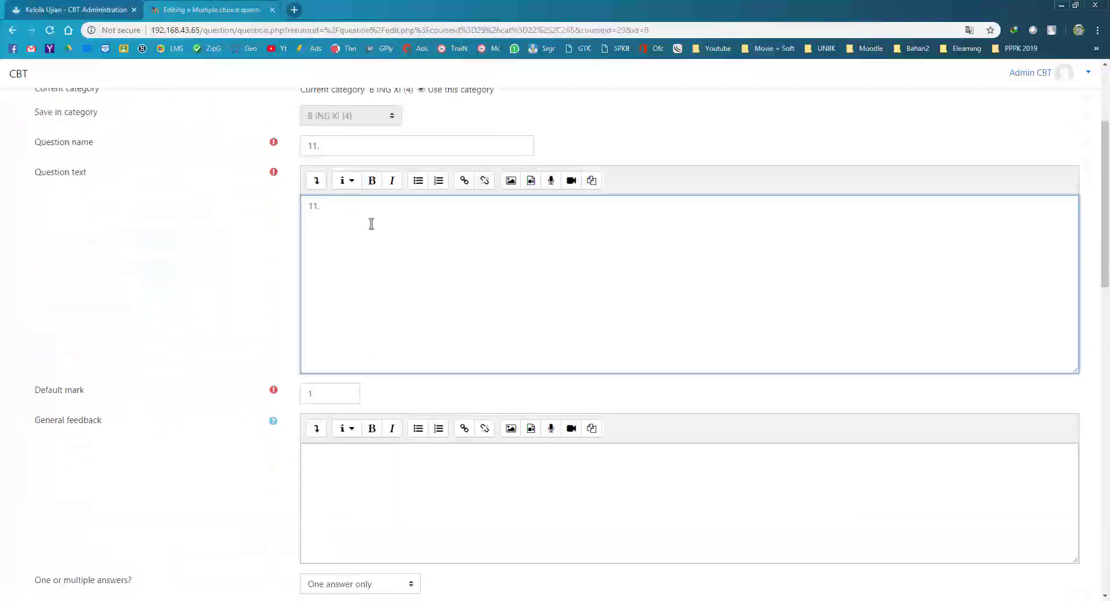
pyautogui.click(531, 180)
pyautogui.click(485, 299)
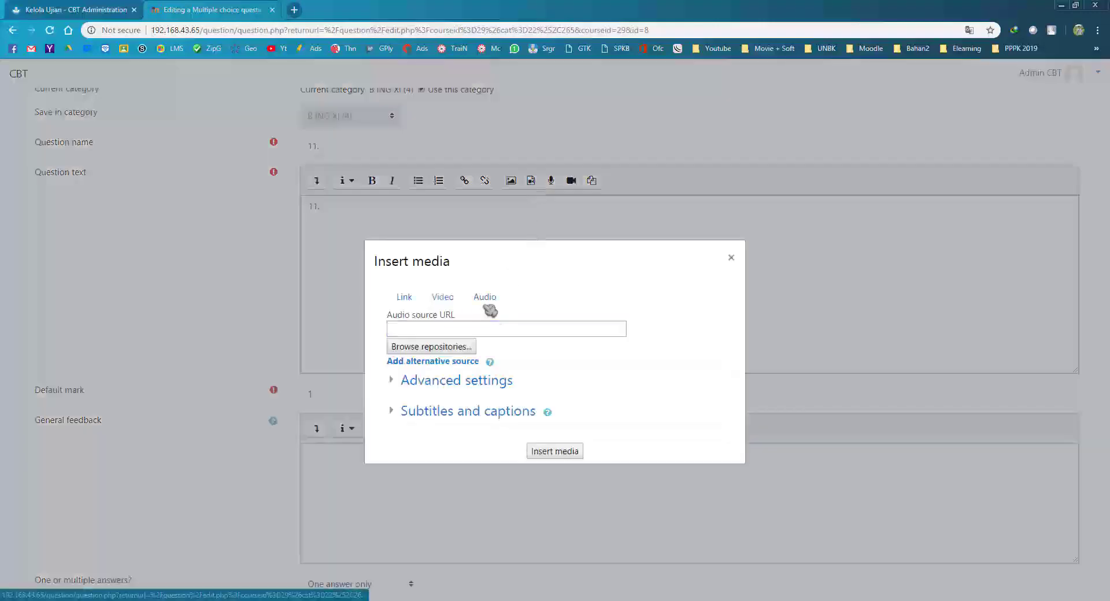
pyautogui.click(441, 347)
pyautogui.click(474, 292)
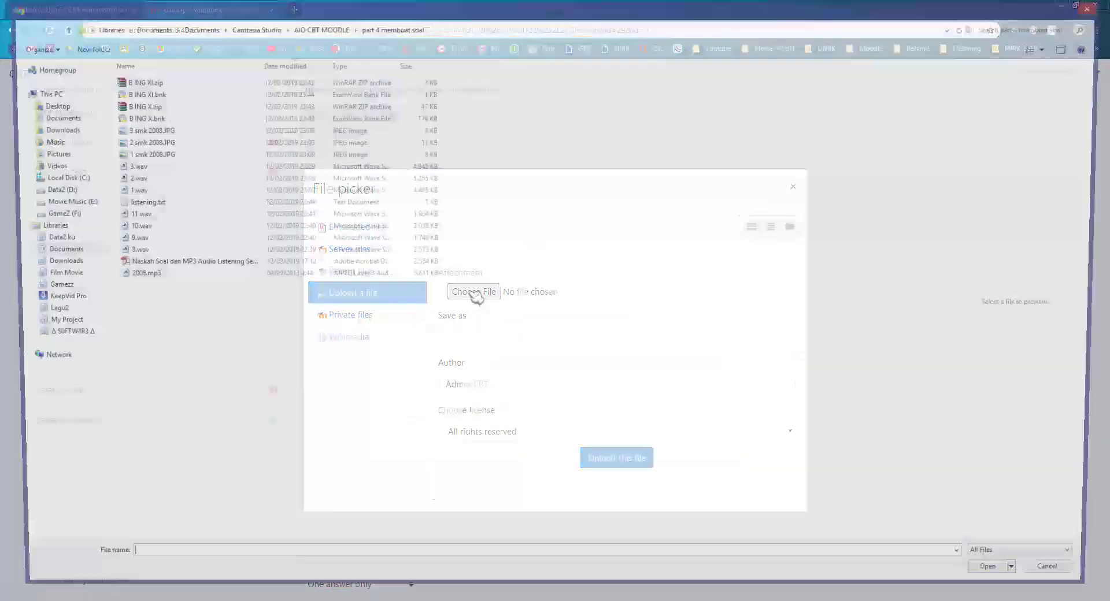
# Step: Upload 11.wav, insert it as audio in the text of question 11 and save the question
pyautogui.click(149, 218)
pyautogui.doubleClick(151, 220)
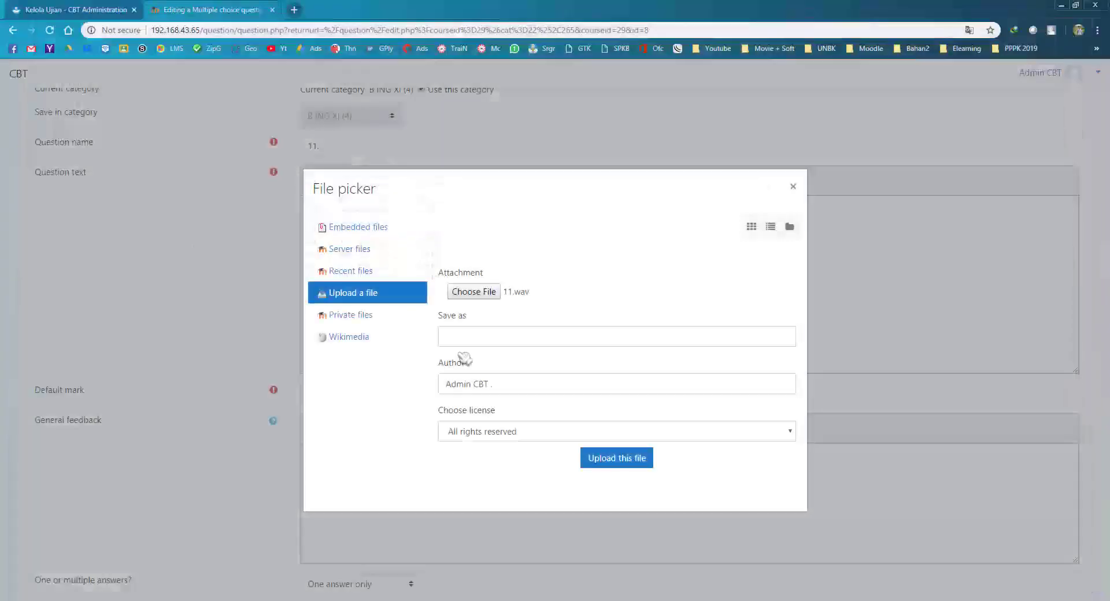
pyautogui.click(608, 458)
pyautogui.click(568, 450)
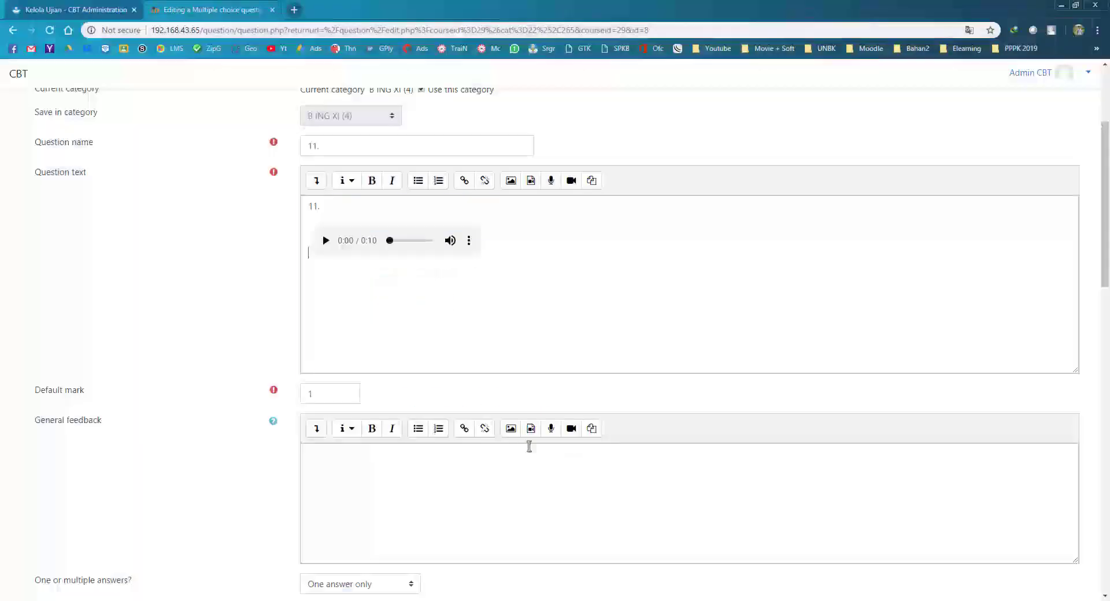
pyautogui.scroll(-15, 452, 352)
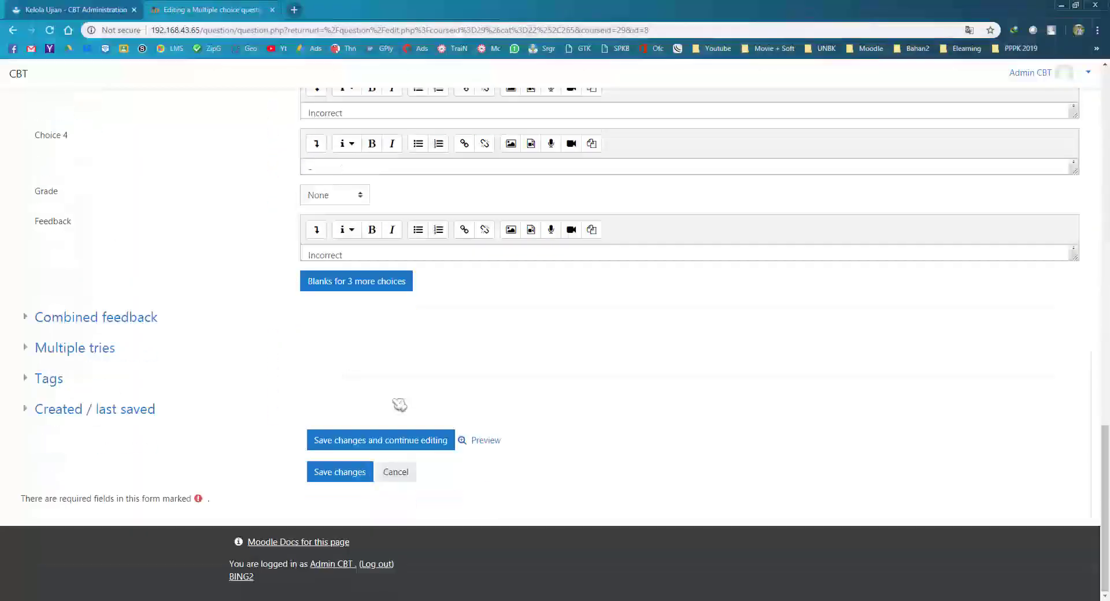
pyautogui.click(368, 468)
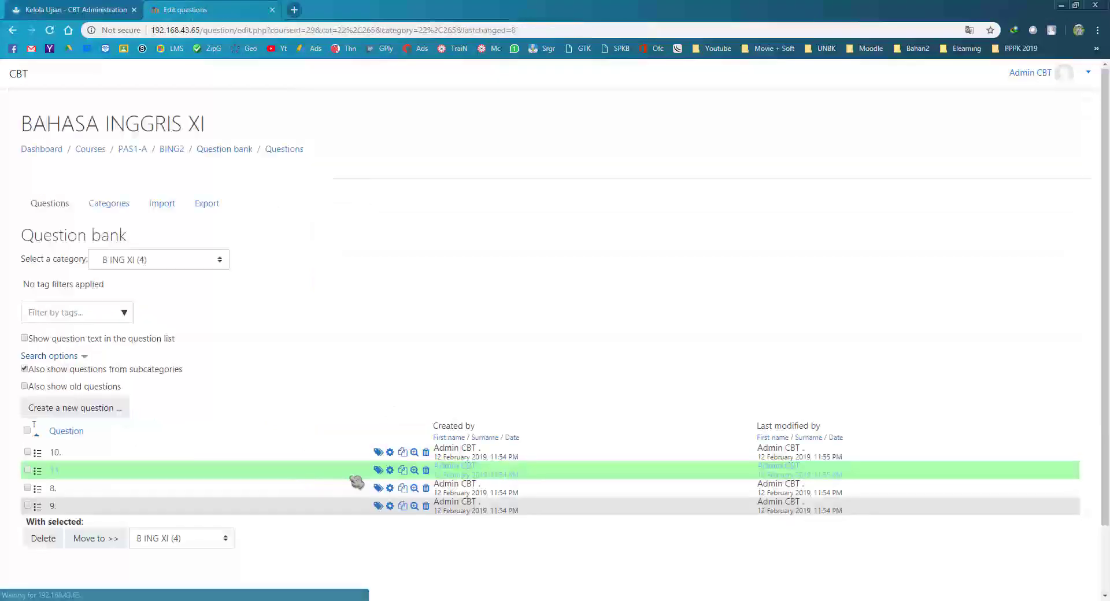
# Step: Open question 8 for editing and start choosing an audio file to upload into its question text
pyautogui.click(391, 488)
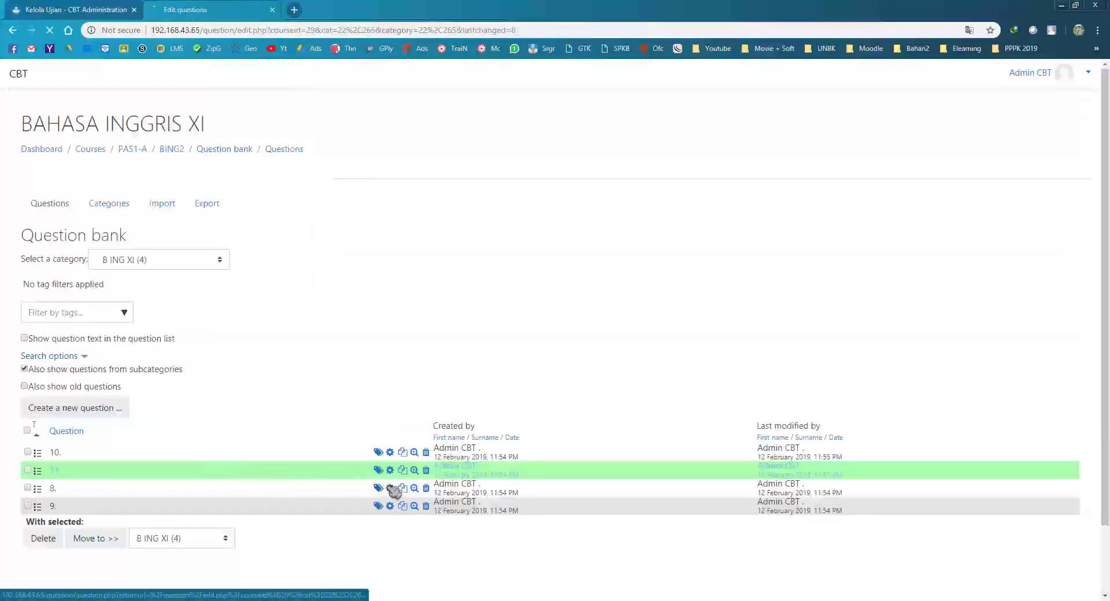
pyautogui.click(387, 379)
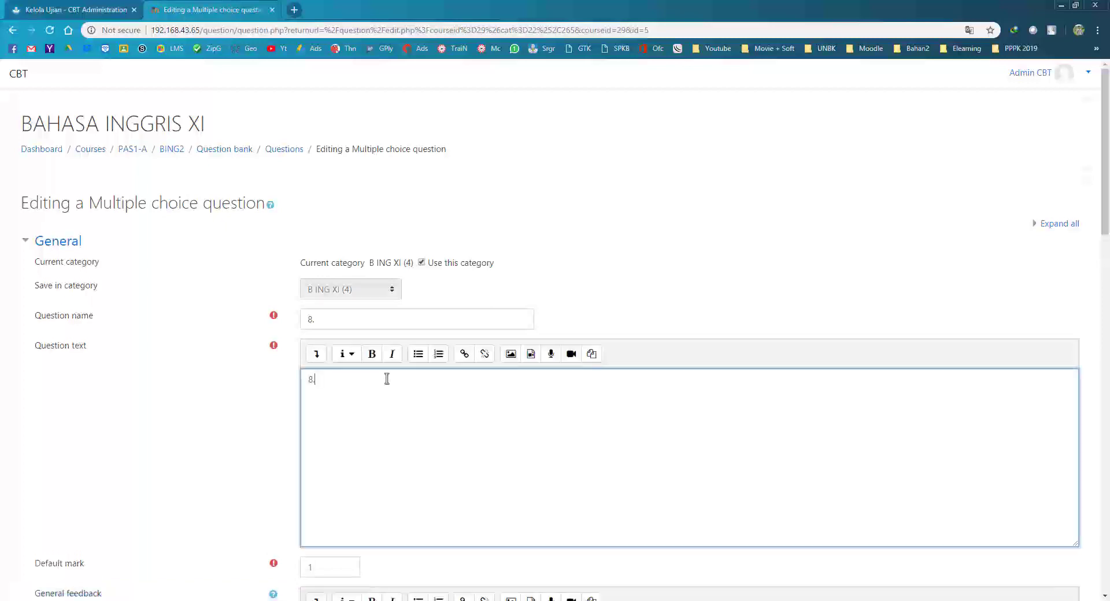
pyautogui.click(531, 354)
pyautogui.click(484, 298)
pyautogui.click(431, 346)
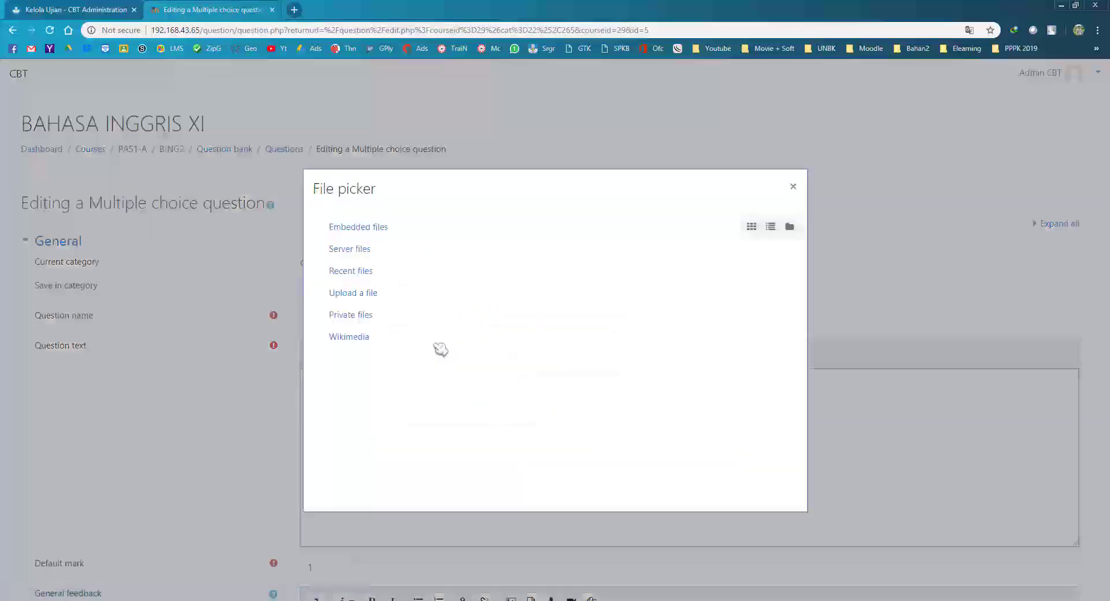
pyautogui.click(354, 289)
pyautogui.click(469, 294)
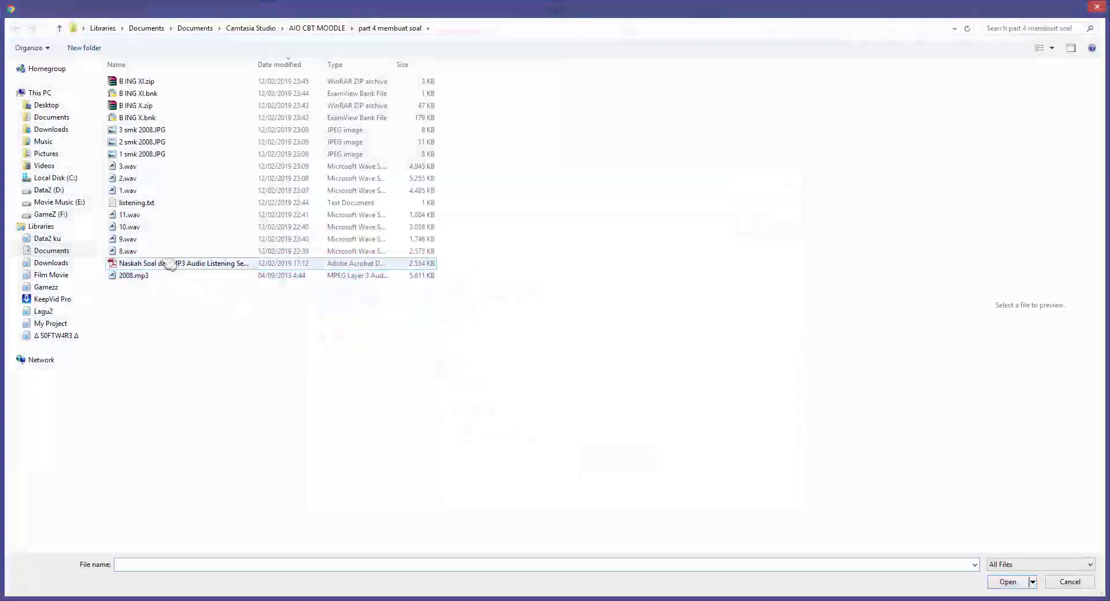
# Step: Upload 8.wav, insert it as audio in the text of question 8 and save the question
pyautogui.click(151, 251)
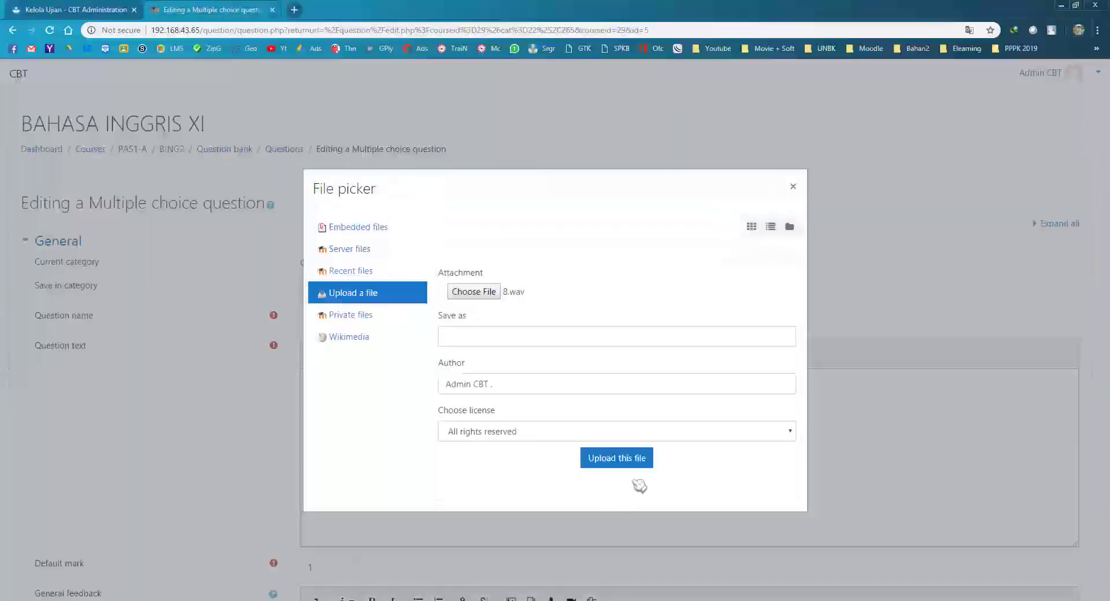
pyautogui.click(633, 461)
pyautogui.click(555, 452)
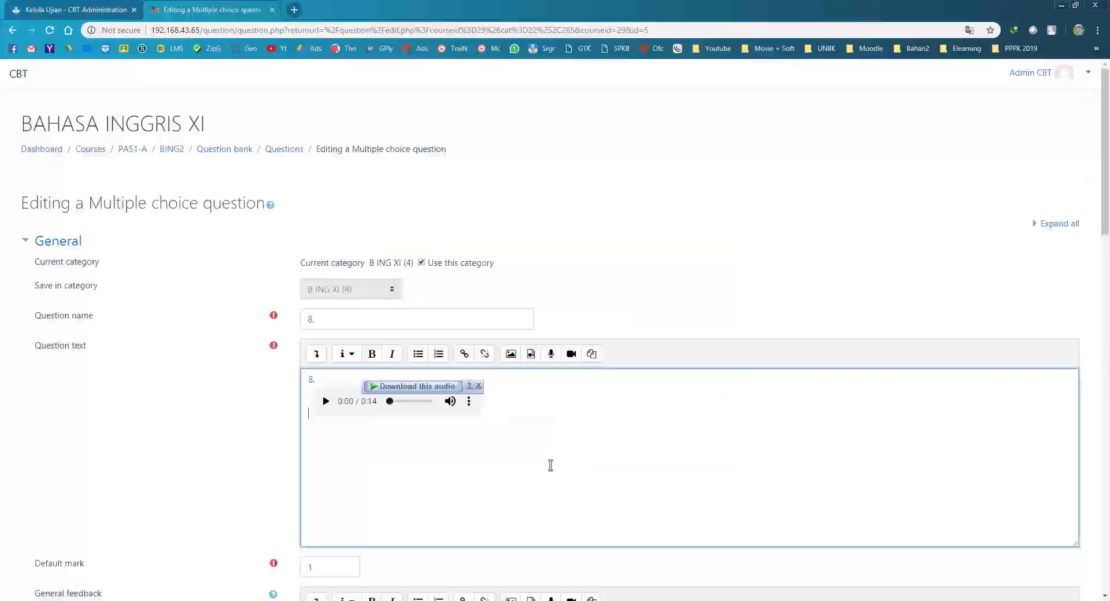
pyautogui.scroll(-20, 550, 463)
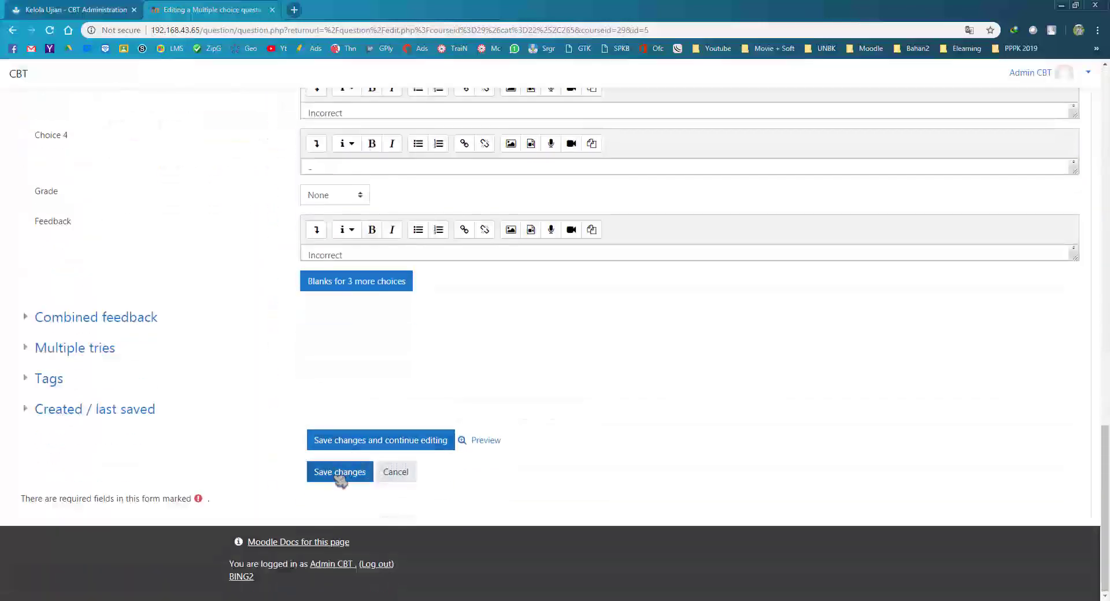
pyautogui.click(341, 471)
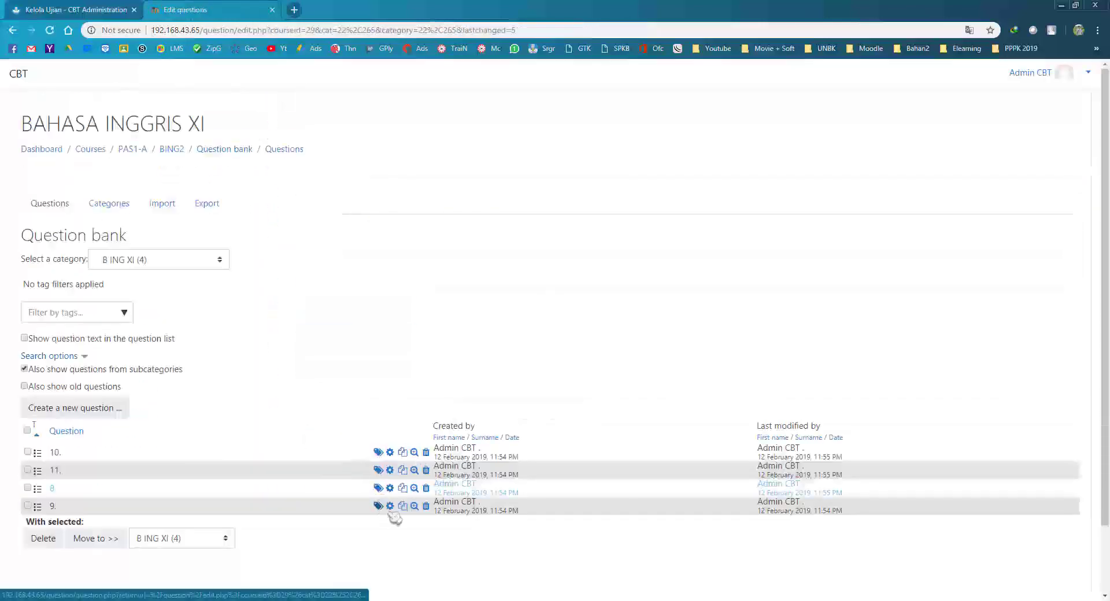
# Step: Open question 9 for editing and start choosing an audio file to upload into its question text
pyautogui.click(389, 506)
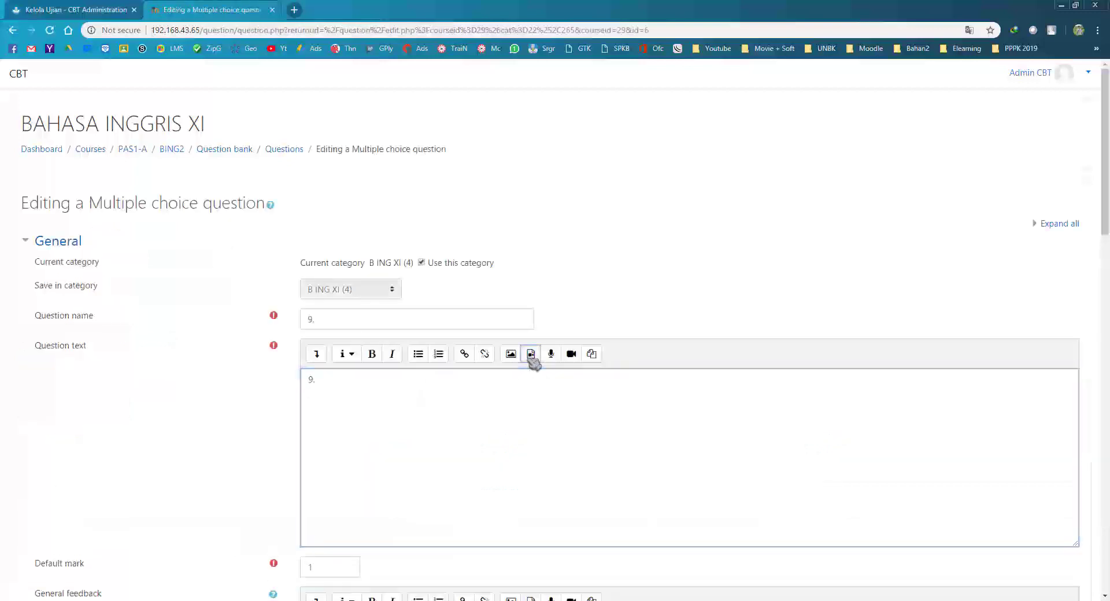
pyautogui.click(531, 353)
pyautogui.click(485, 298)
pyautogui.click(471, 347)
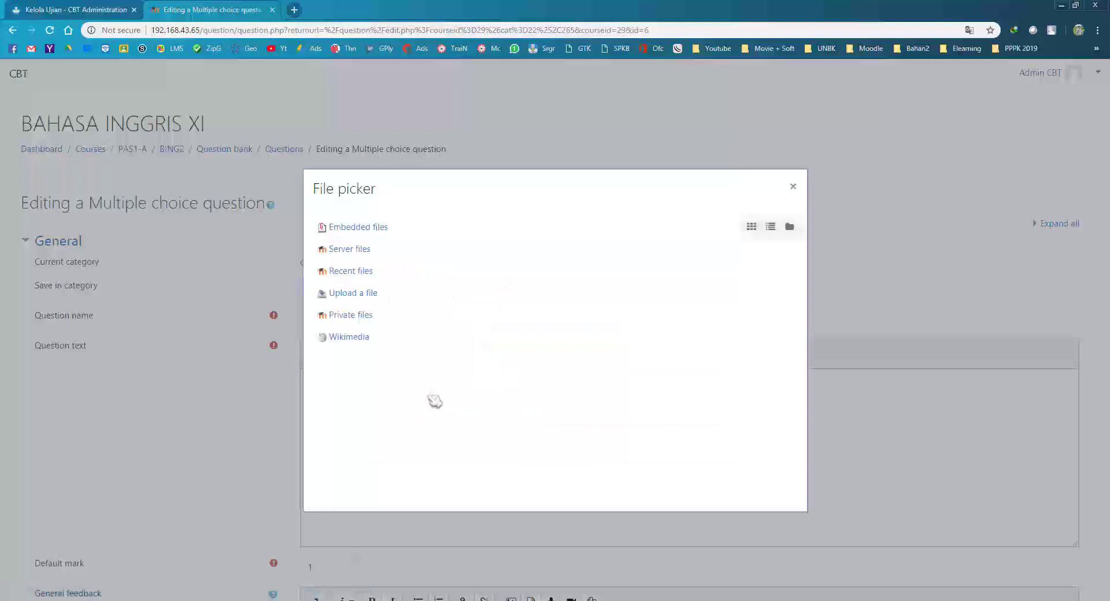
pyautogui.click(471, 290)
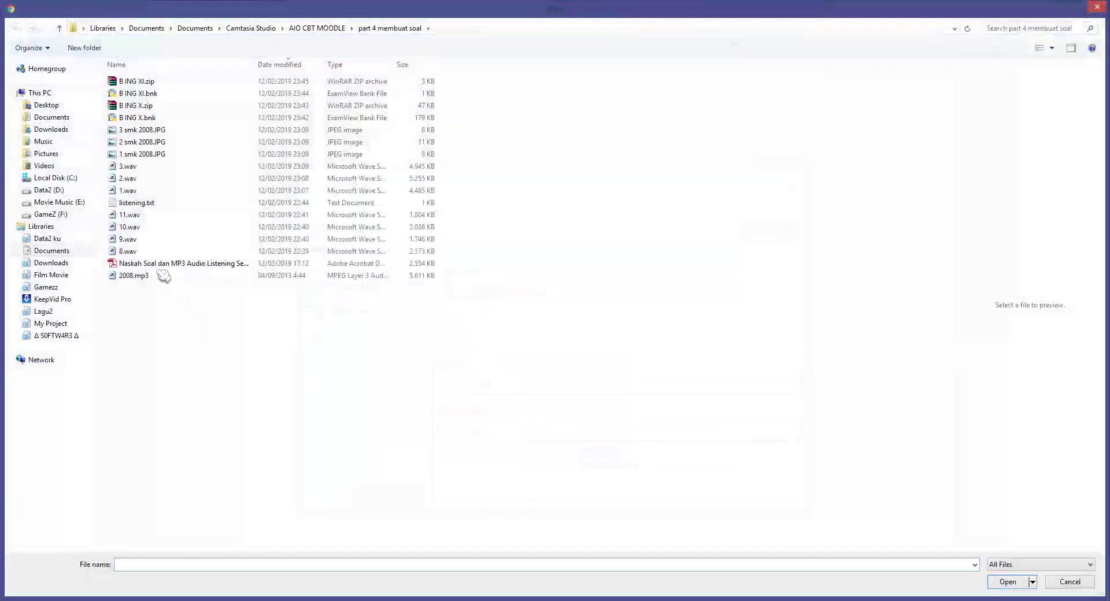
# Step: Upload 9.wav, insert it as audio in the text of question 9 and save the question
pyautogui.doubleClick(124, 238)
pyautogui.click(616, 458)
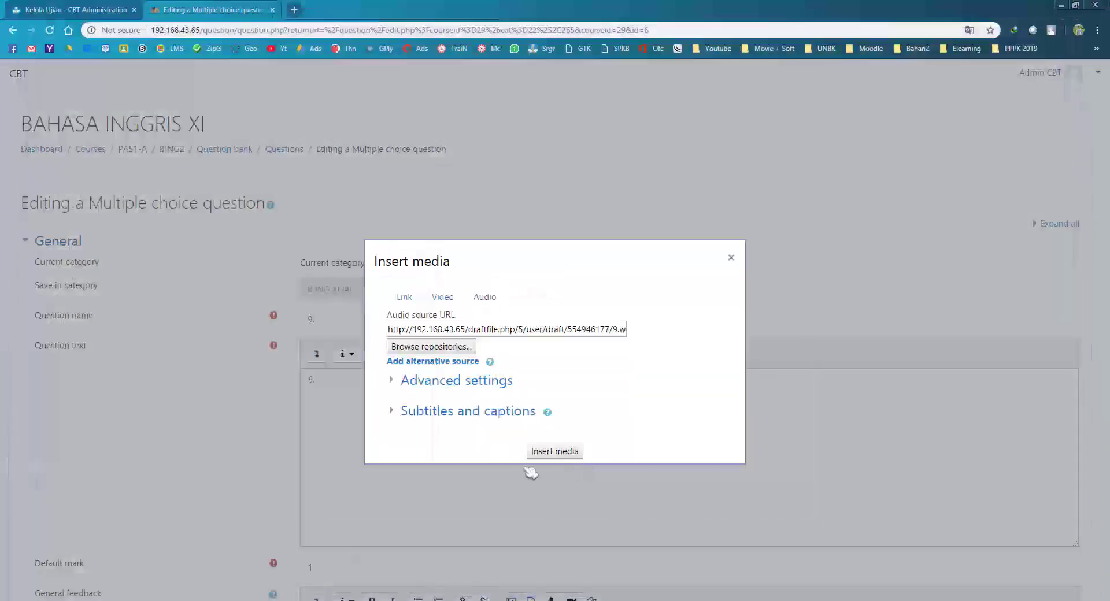
pyautogui.click(558, 452)
pyautogui.scroll(-12, 358, 486)
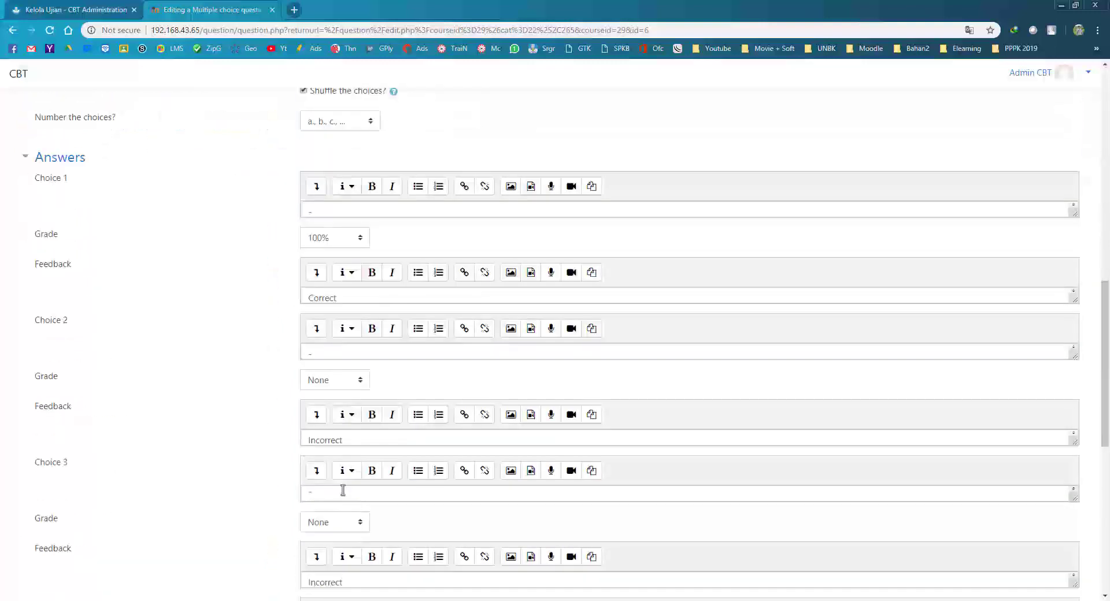
pyautogui.scroll(-8, 343, 490)
pyautogui.click(337, 487)
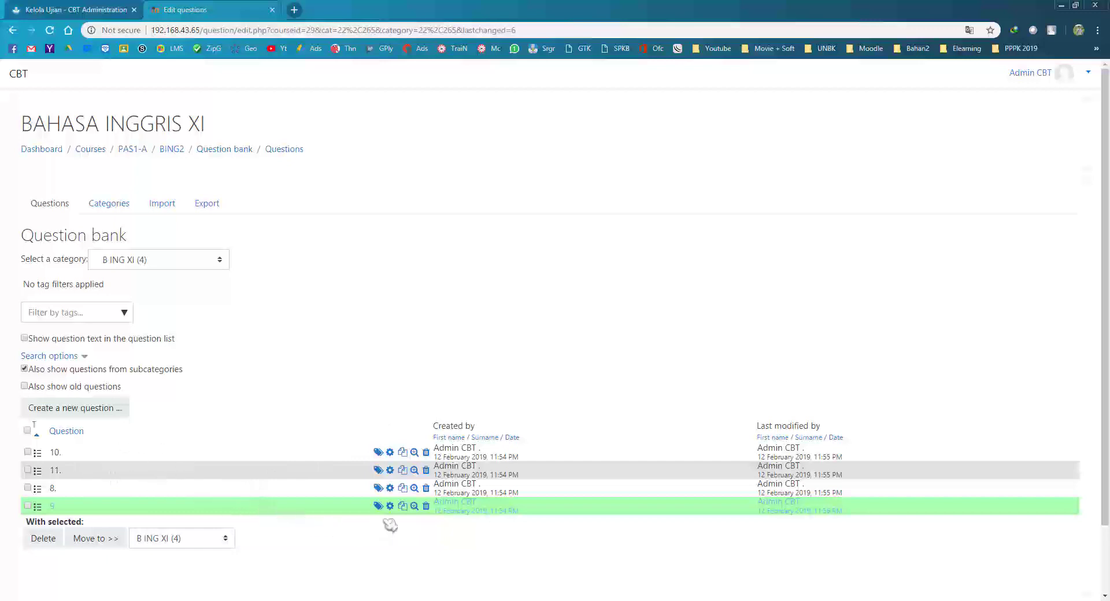
# Step: Preview question 11, play its audio through and close the preview
pyautogui.click(414, 470)
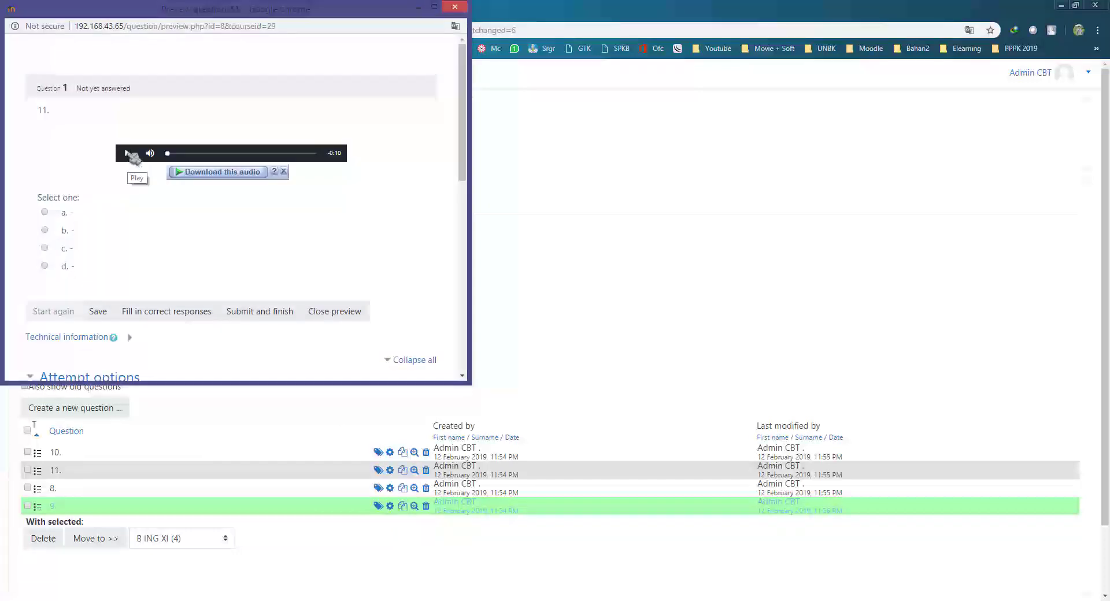
pyautogui.click(128, 153)
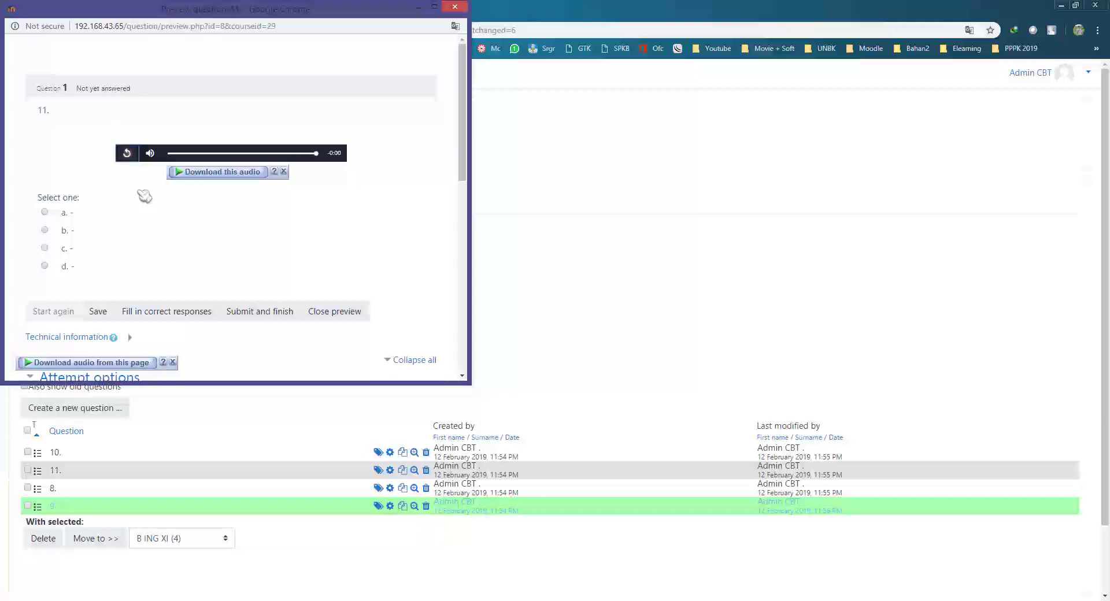
pyautogui.click(455, 7)
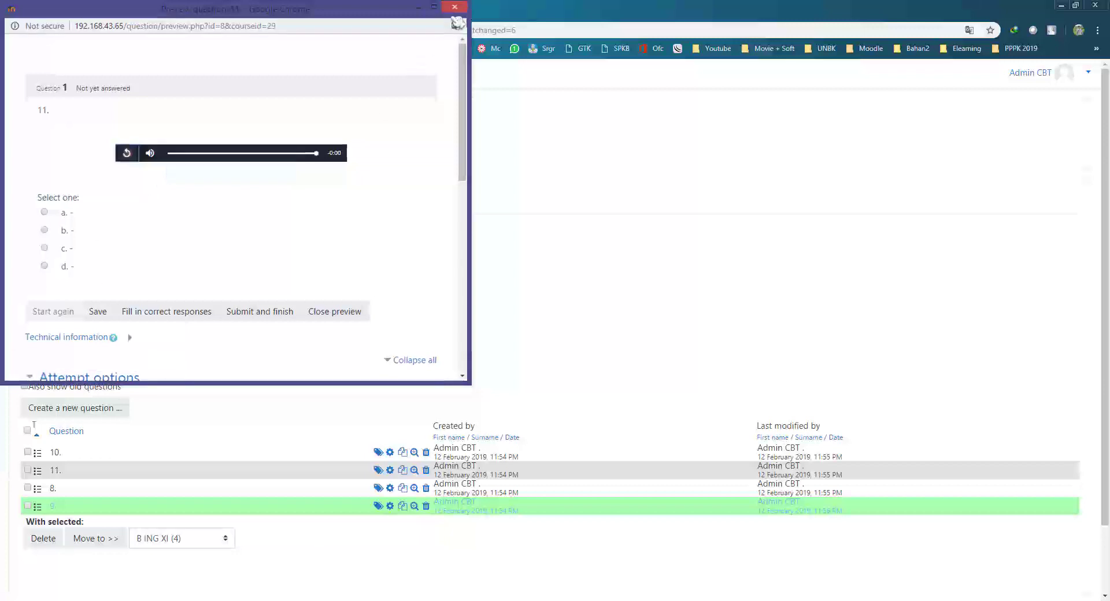
# Step: Switch to the Notepad file with the listening questions, move its window off the question list and select the question 8 sentence, then return to the browser
pyautogui.hotkey('alt', 'Tab')
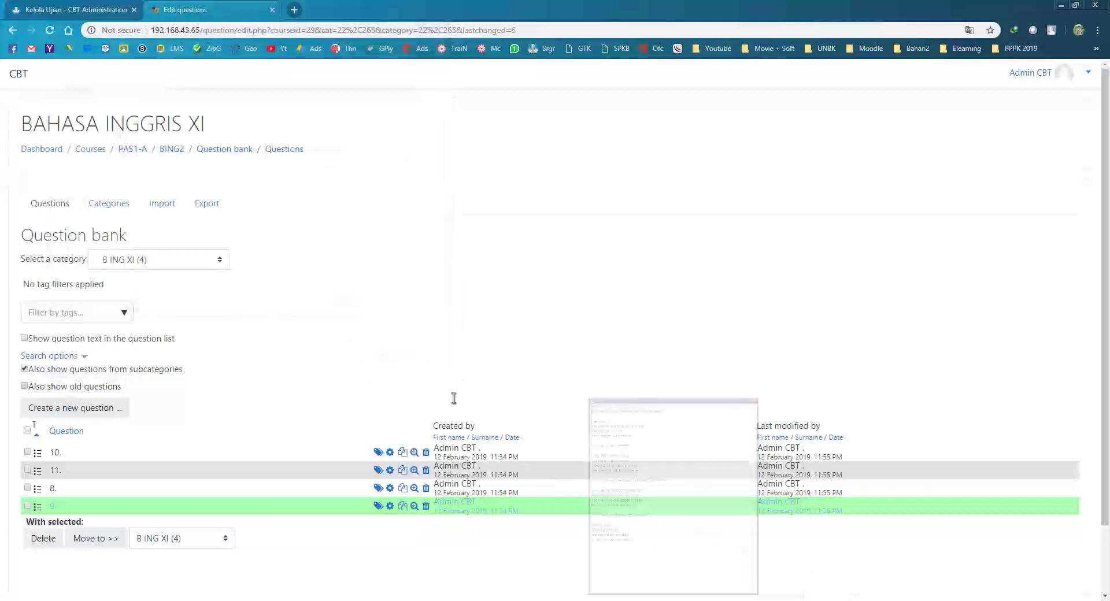
pyautogui.moveTo(146, 23); pyautogui.dragTo(676, 45)
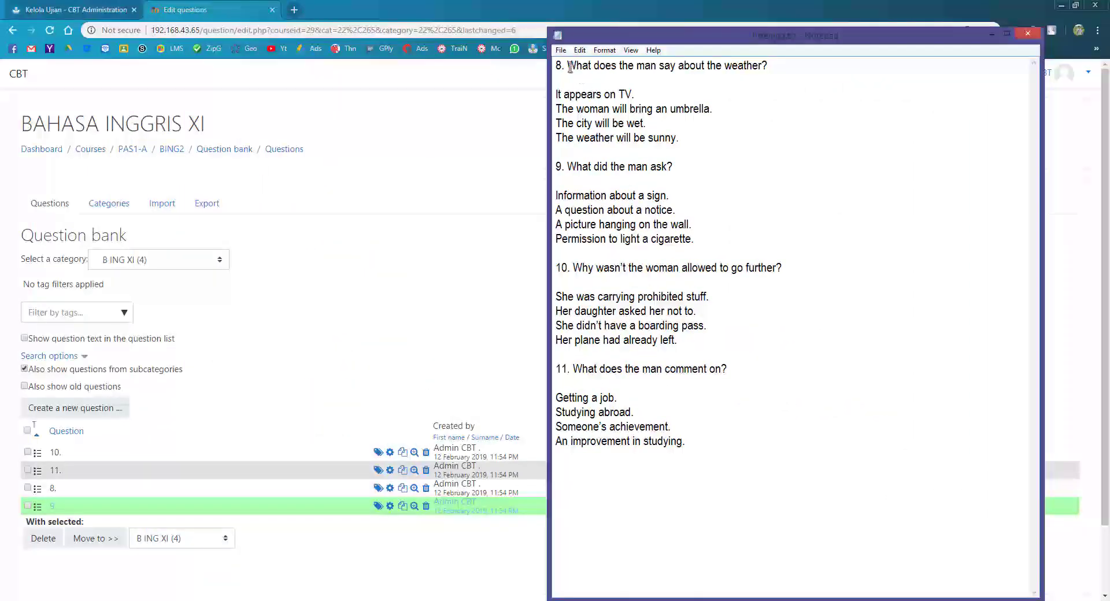
pyautogui.moveTo(567, 66); pyautogui.dragTo(761, 78)
pyautogui.click(360, 373)
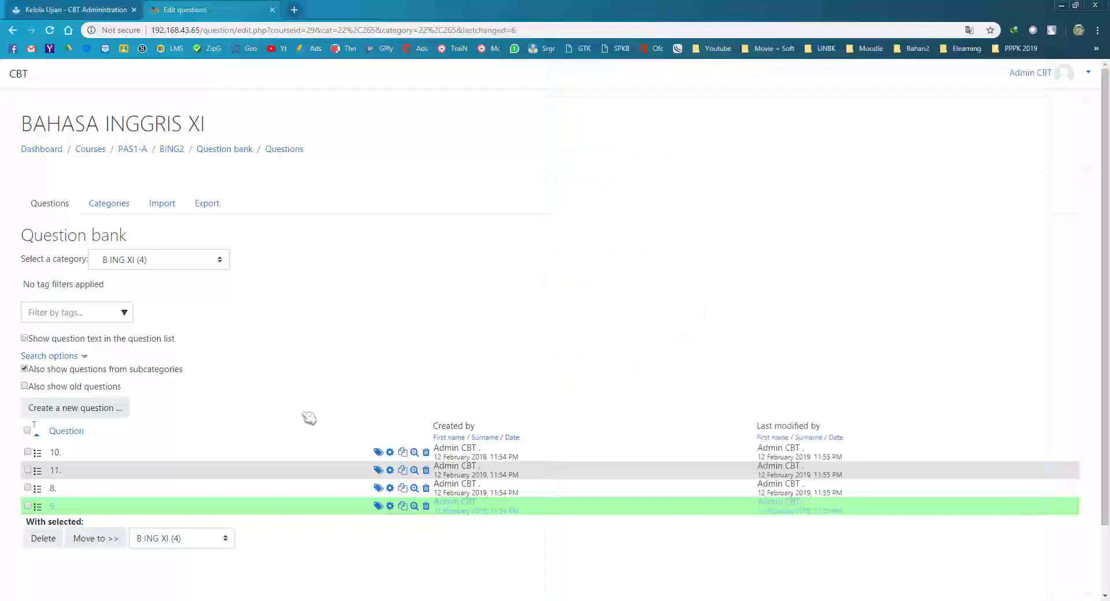
# Step: Copy question 8 and its four answer lines from Notepad, paste them below the audio in the text of question 8 and save it
pyautogui.click(390, 488)
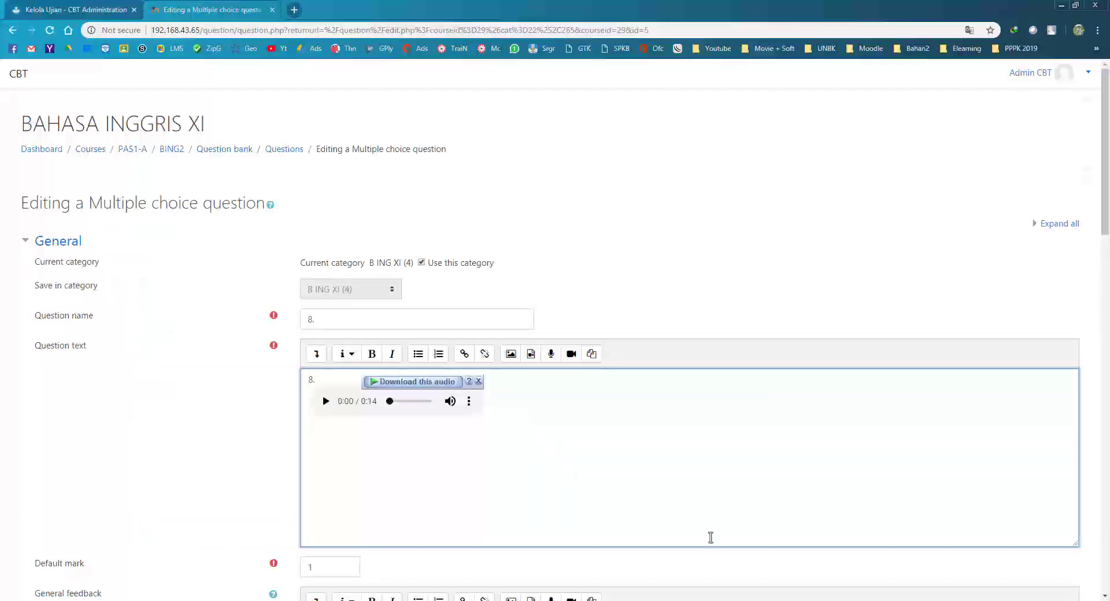
pyautogui.hotkey('alt', 'Tab')
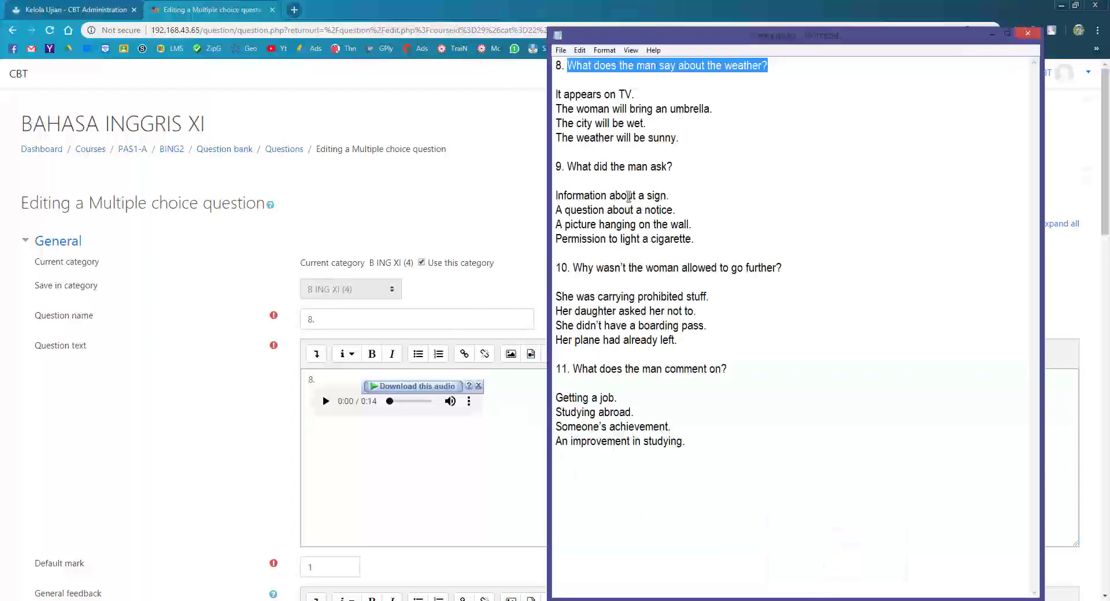
pyautogui.moveTo(690, 141); pyautogui.dragTo(546, 68)
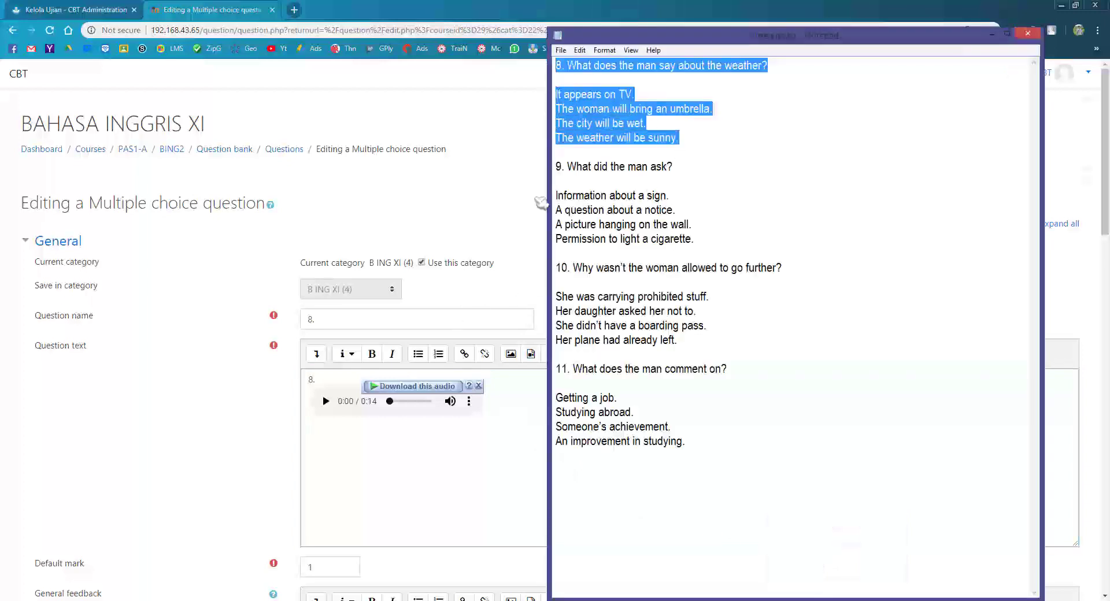
pyautogui.hotkey('ctrl', 'c')
pyautogui.click(349, 434)
pyautogui.hotkey('ctrl', 'v')
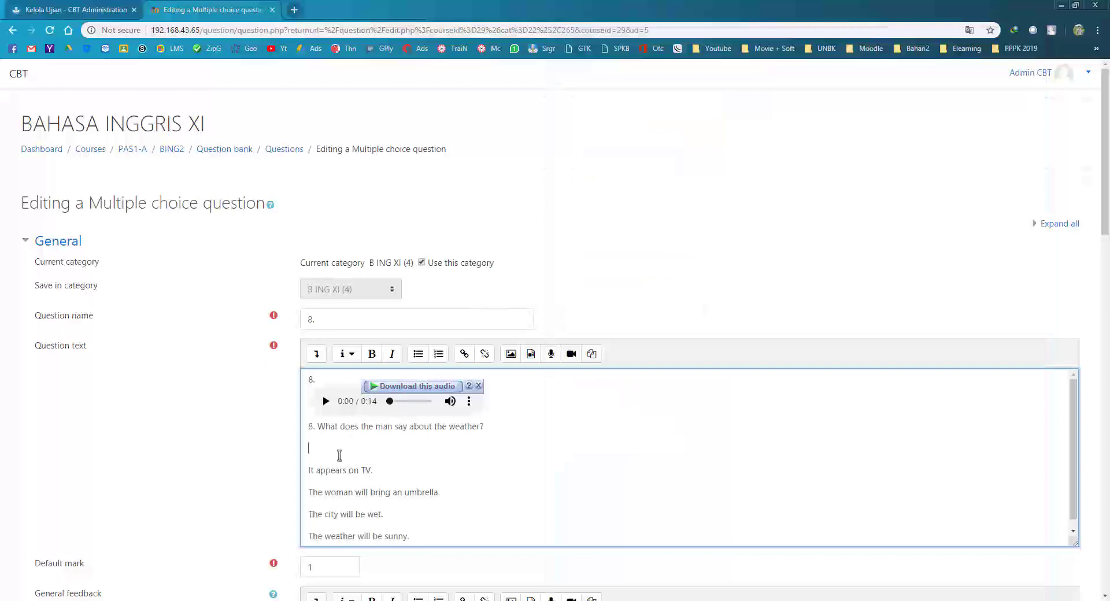
pyautogui.scroll(-3, 485, 454)
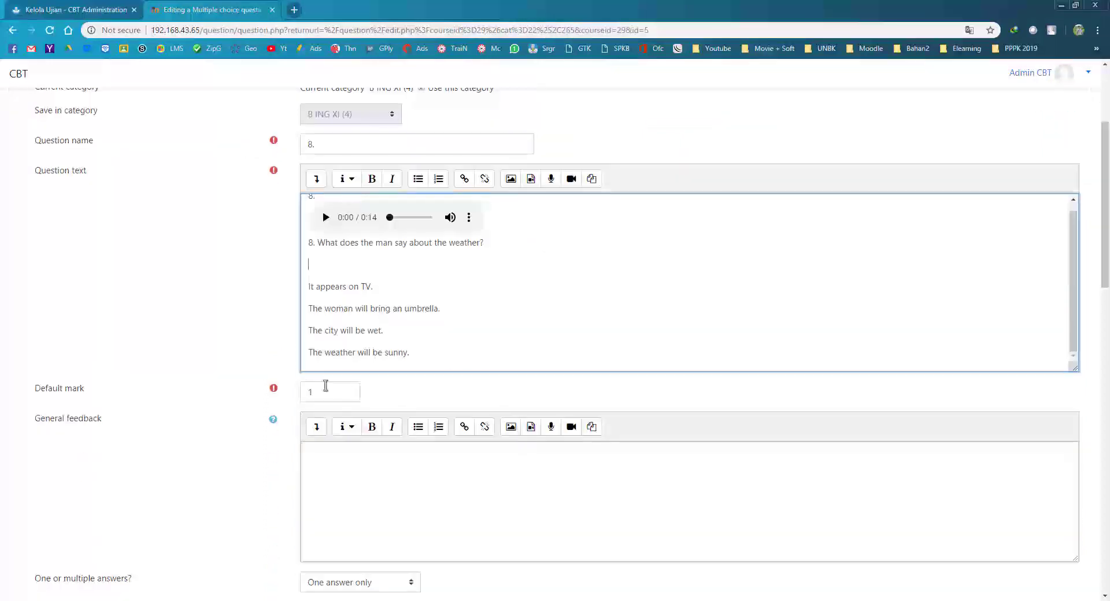
pyautogui.scroll(-15, 326, 386)
pyautogui.click(319, 471)
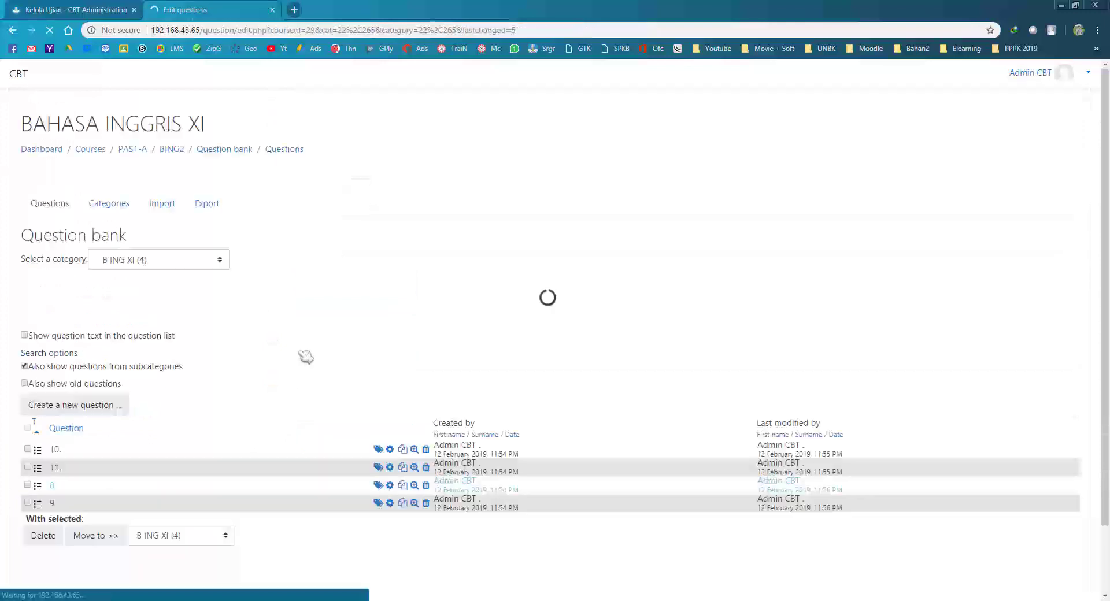
# Step: Copy question 9 and its four answer lines from Notepad, paste them below the audio in the text of question 9 and save it
pyautogui.click(391, 507)
pyautogui.hotkey('alt', 'Tab')
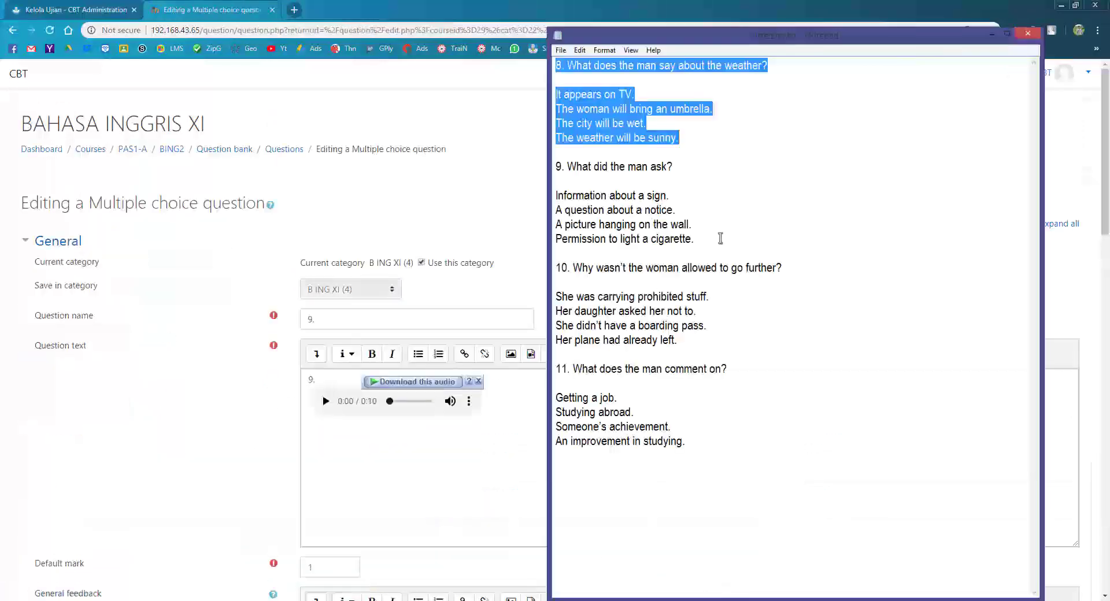
pyautogui.moveTo(720, 238); pyautogui.dragTo(528, 171)
pyautogui.hotkey('alt', 'Tab')
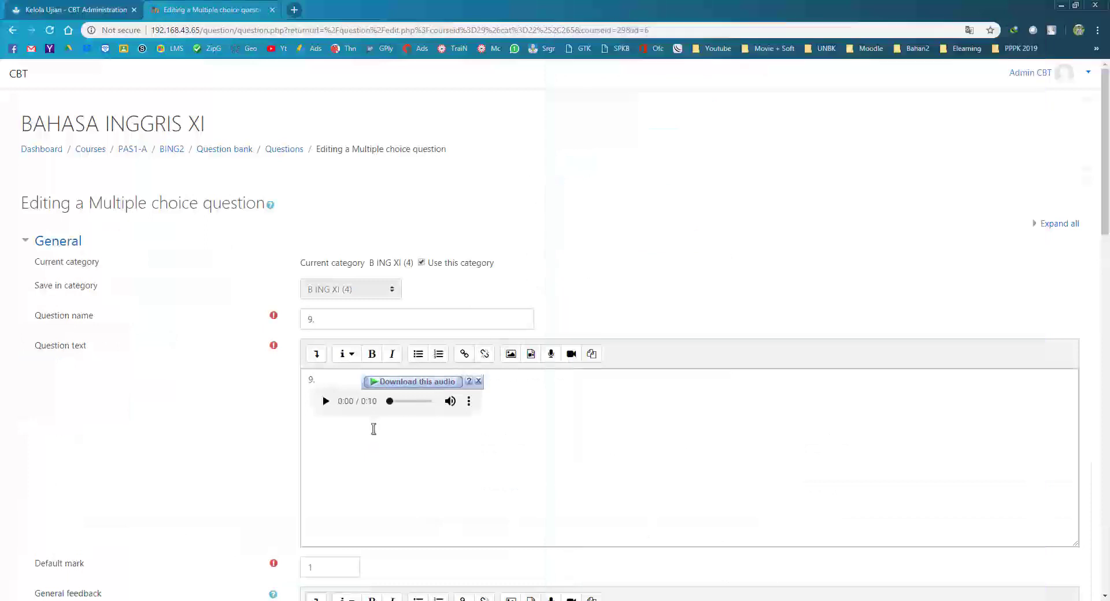
pyautogui.click(370, 433)
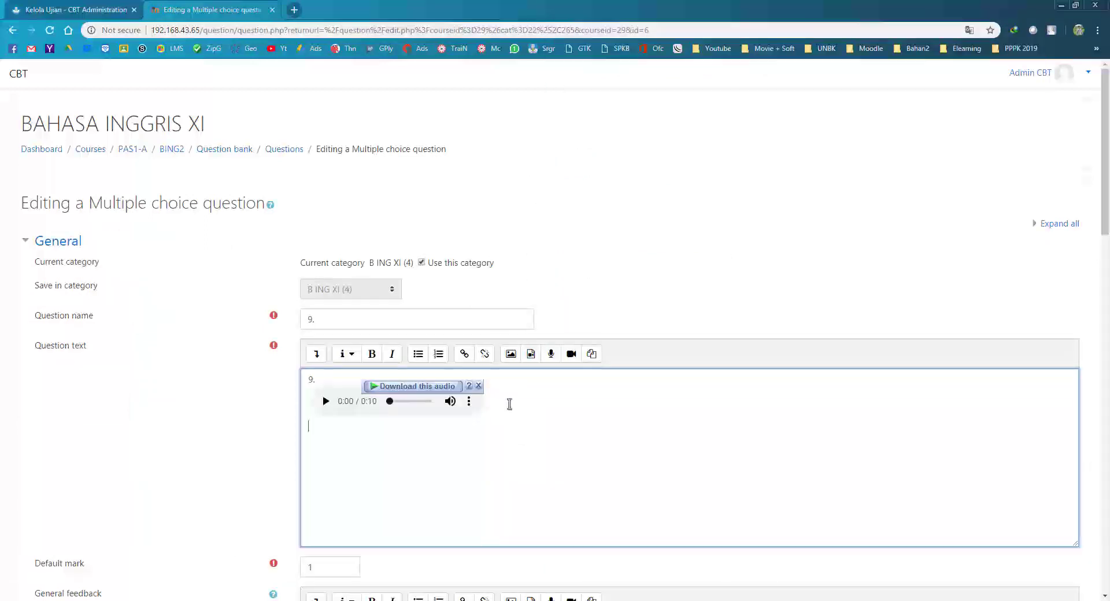
pyautogui.hotkey('ctrl', 'v')
pyautogui.scroll(-15, 238, 527)
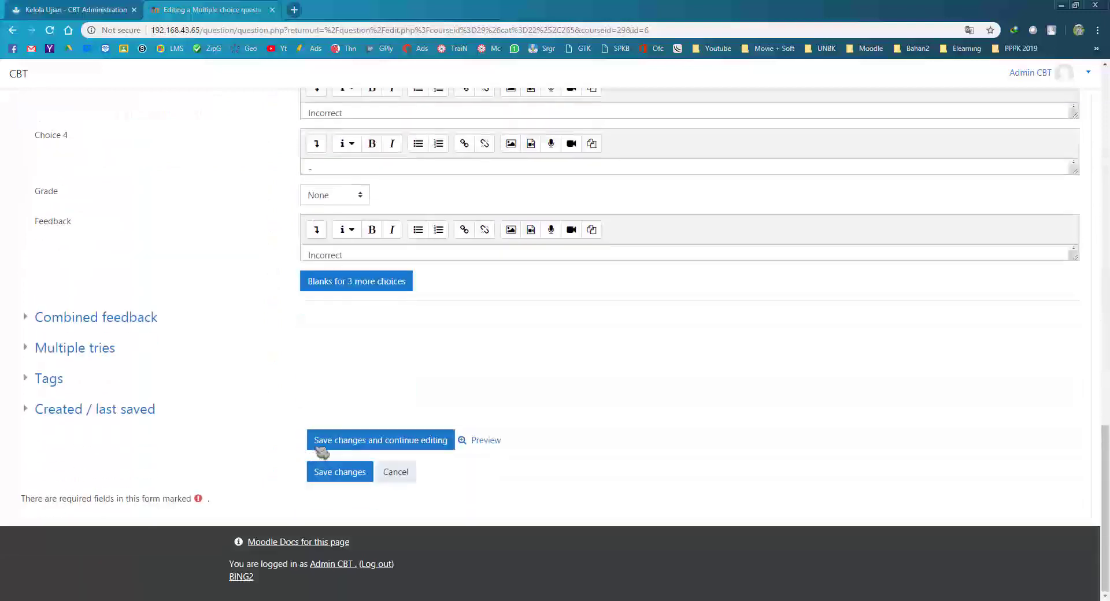
pyautogui.click(364, 473)
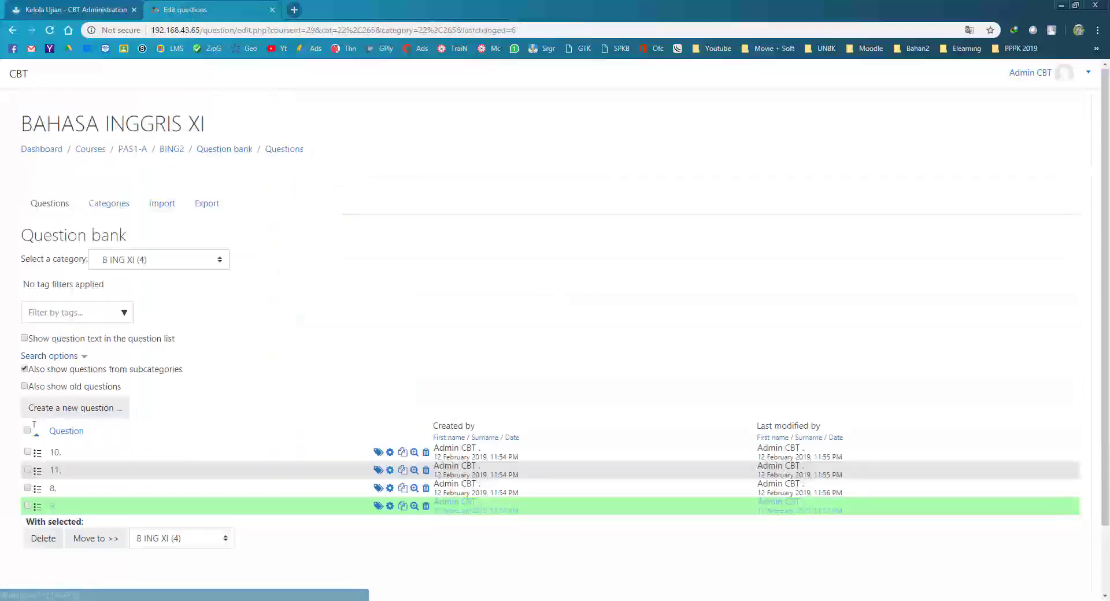
# Step: Copy question 10 and its four answer lines from Notepad, paste them below the audio in the text of question 10 and save it
pyautogui.hotkey('alt', 'Tab')
pyautogui.moveTo(694, 342); pyautogui.dragTo(557, 275)
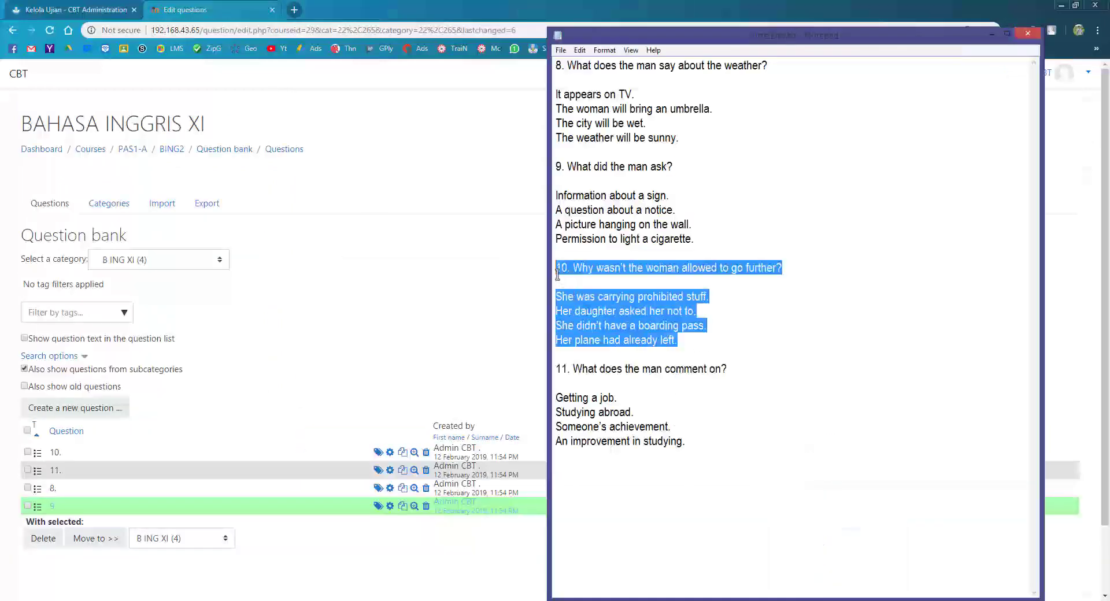
pyautogui.click(389, 453)
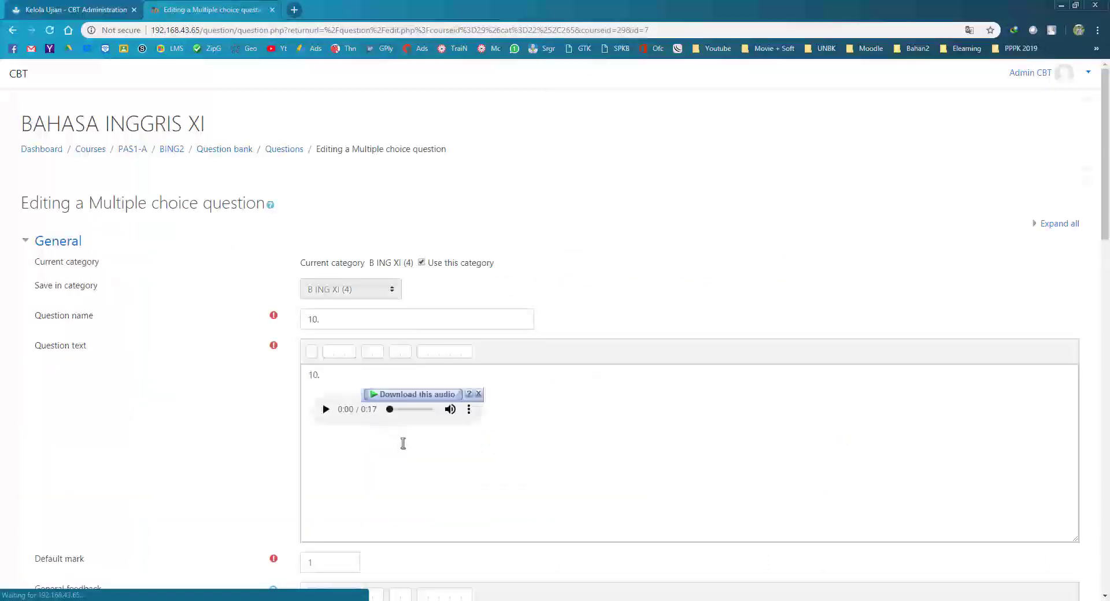
pyautogui.click(482, 434)
pyautogui.hotkey('ctrl', 'v')
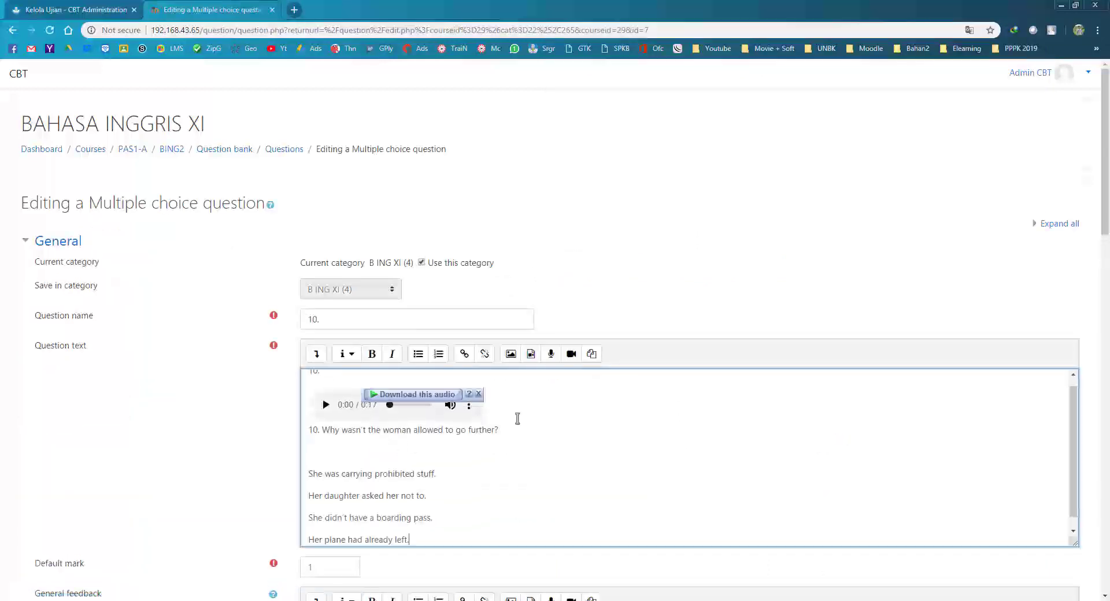
pyautogui.scroll(-20, 243, 498)
pyautogui.click(327, 479)
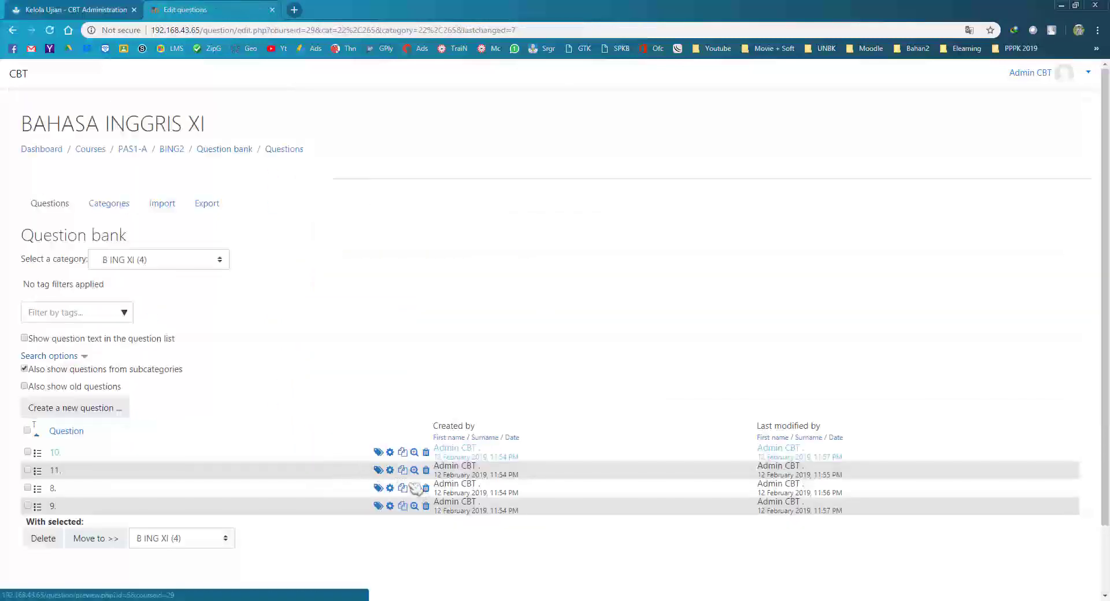
# Step: Copy question 11 and its four answer lines from Notepad, paste them below the audio in the text of question 11 and save it
pyautogui.click(390, 470)
pyautogui.hotkey('alt', 'Tab')
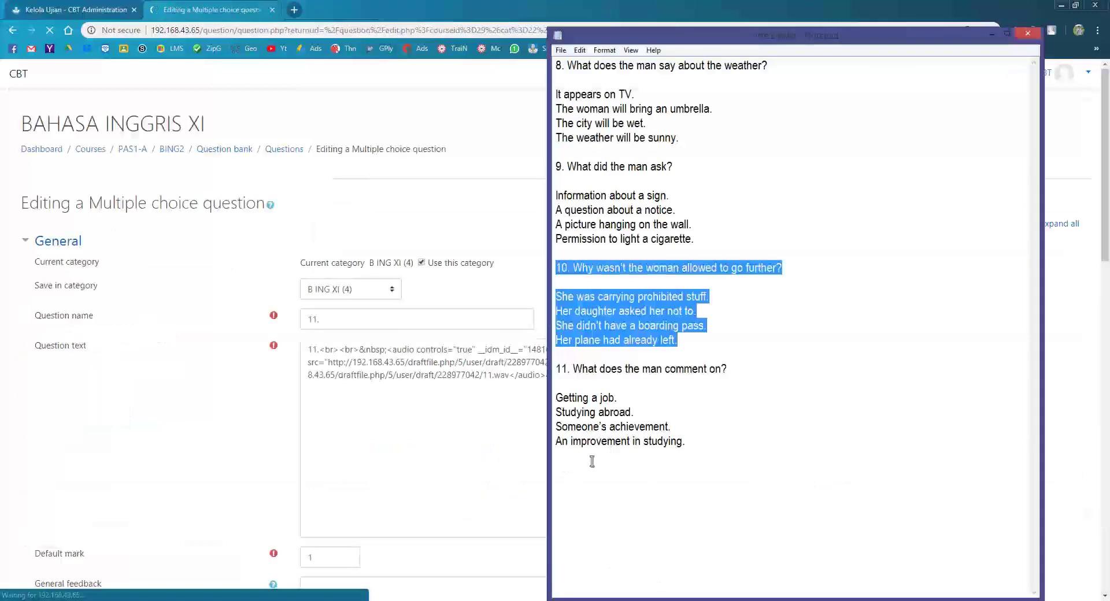
pyautogui.moveTo(688, 441); pyautogui.dragTo(558, 379)
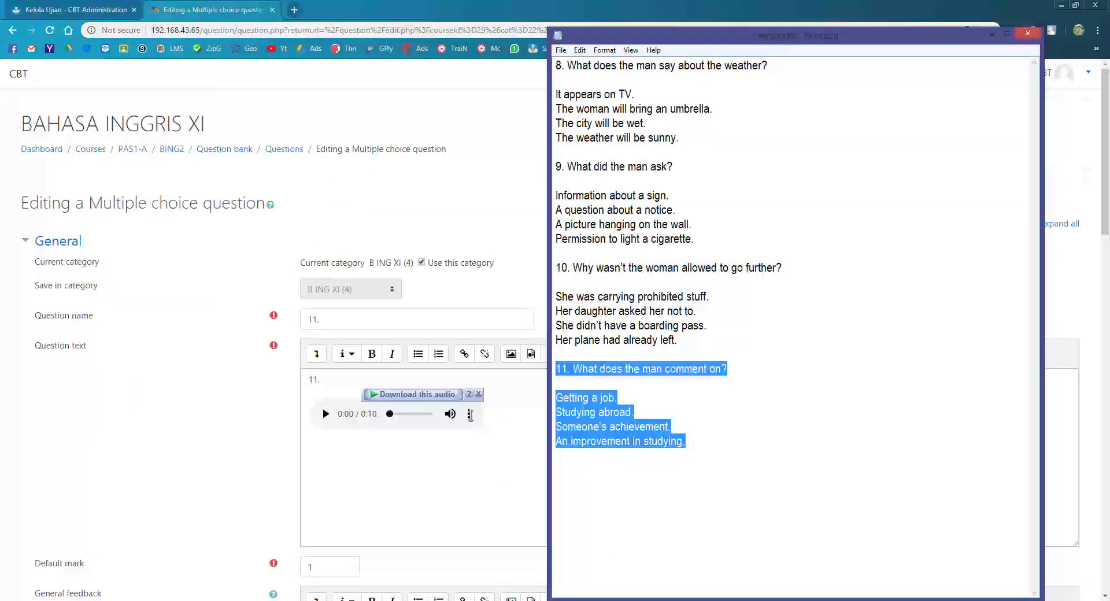
pyautogui.hotkey('ctrl', 'c')
pyautogui.hotkey('alt', 'Tab')
pyautogui.click(541, 418)
pyautogui.hotkey('ctrl', 'v')
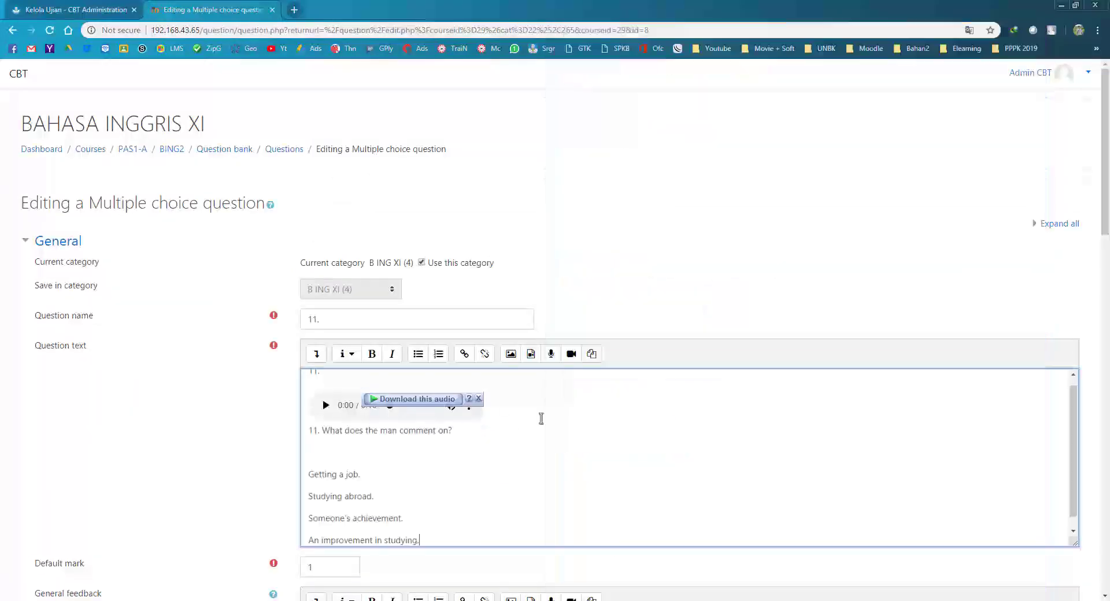
pyautogui.scroll(-20, 210, 497)
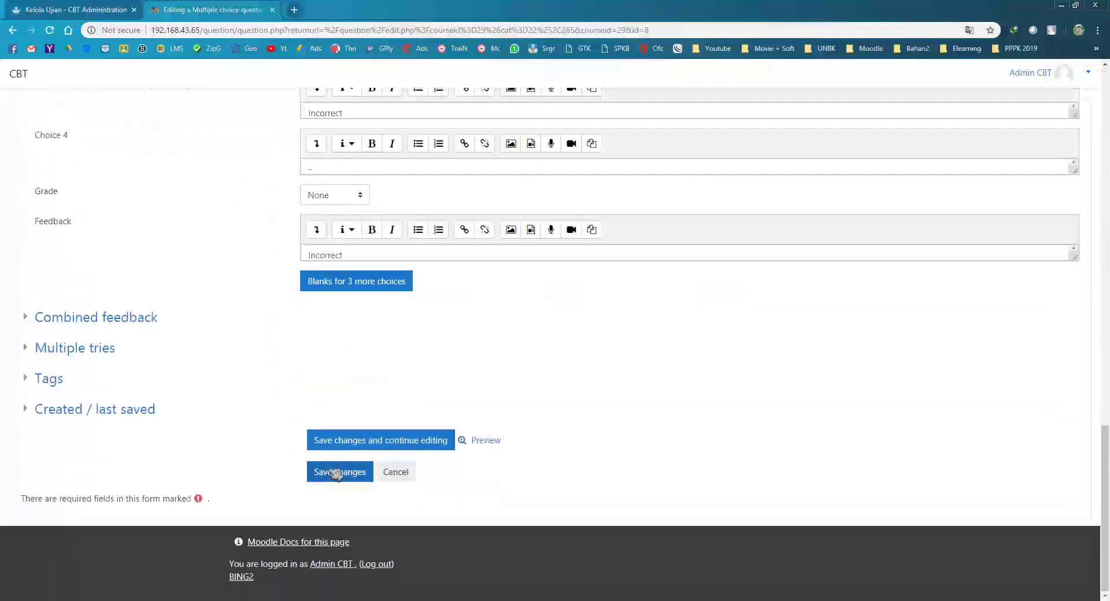
pyautogui.click(337, 472)
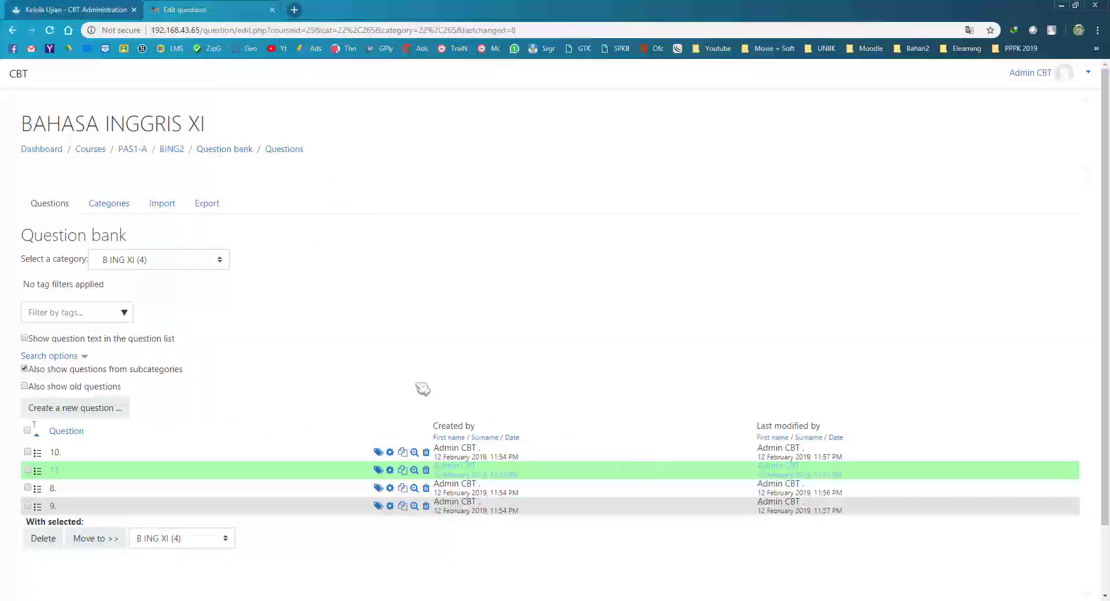
# Step: Open the BAHASA INGGRIS XI quiz for editing and add all four questions of the B ING XI category from the question bank
pyautogui.click(172, 149)
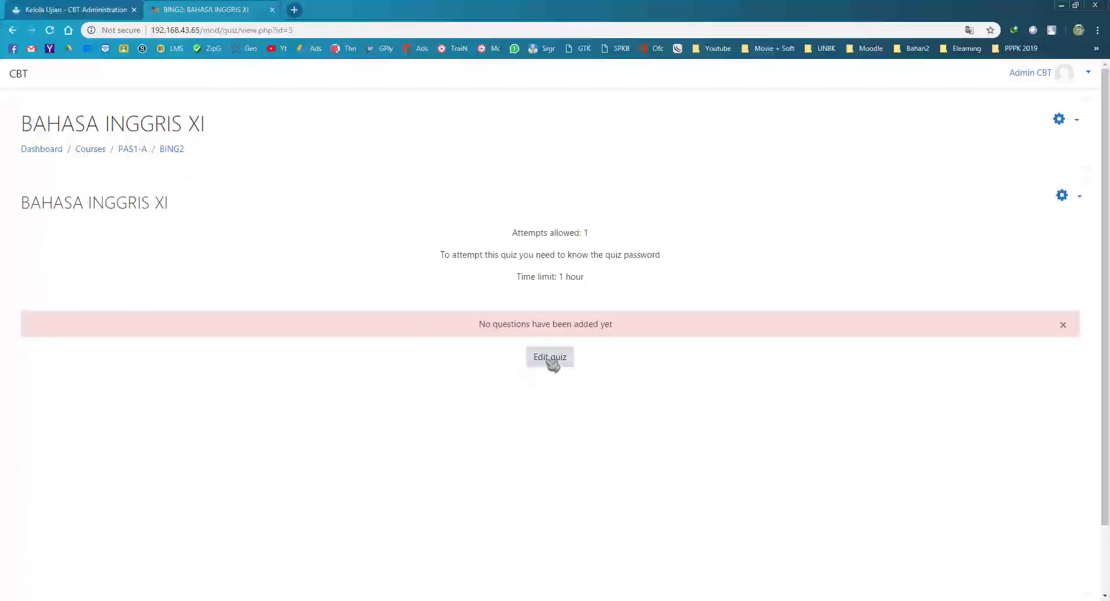
pyautogui.click(1062, 195)
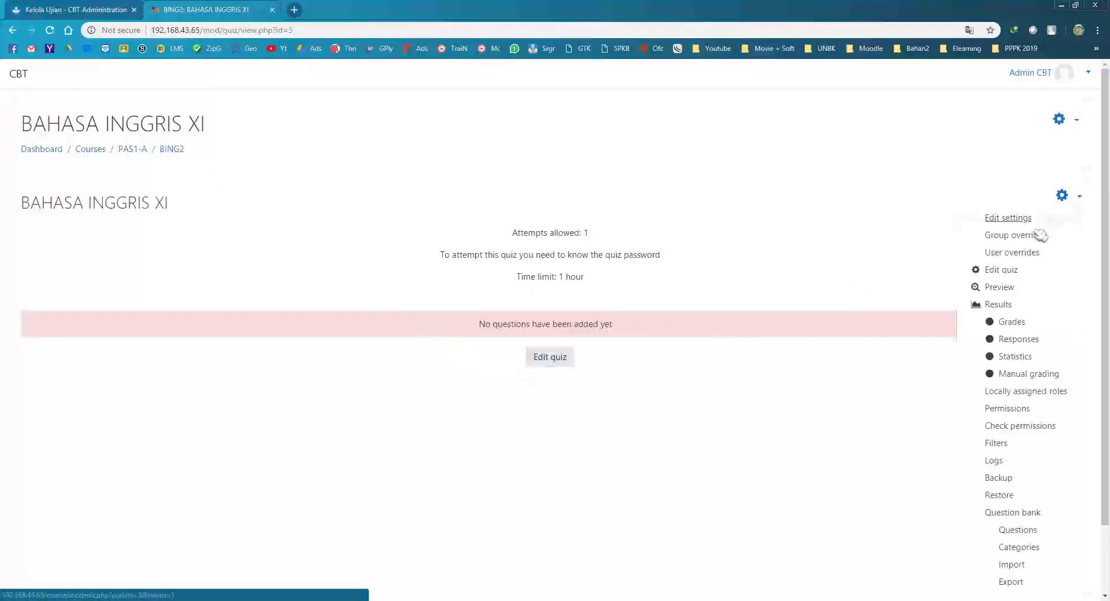
pyautogui.click(1019, 274)
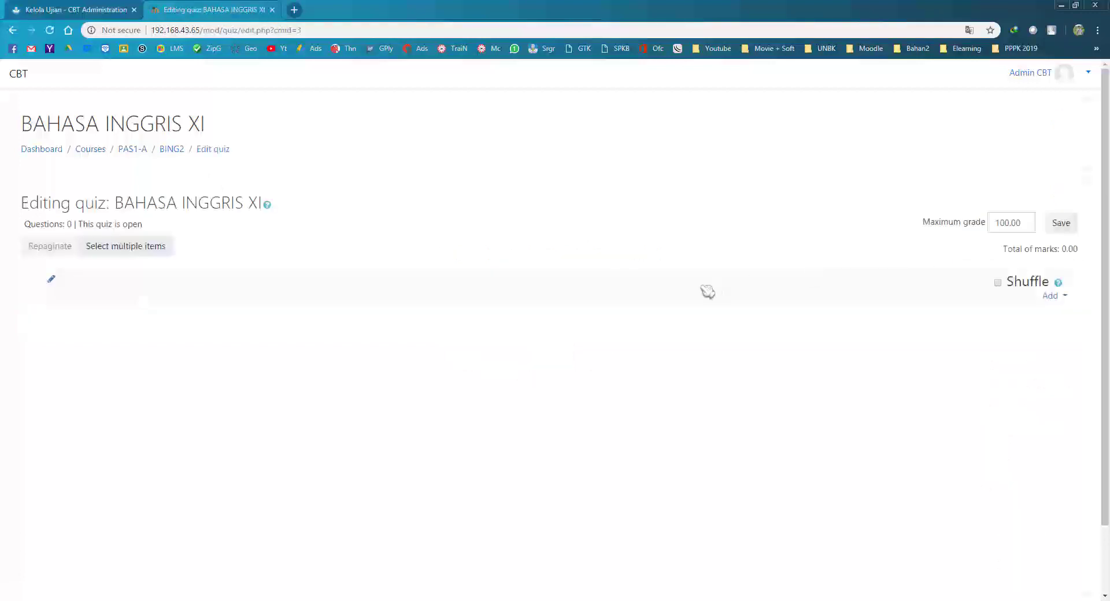
pyautogui.click(1058, 297)
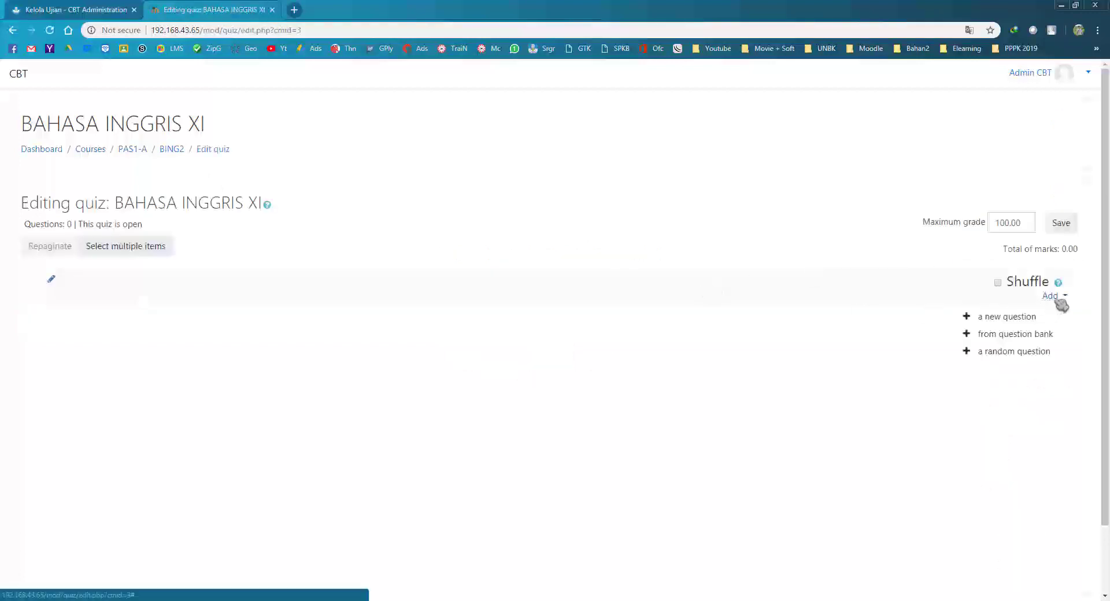
pyautogui.click(1040, 340)
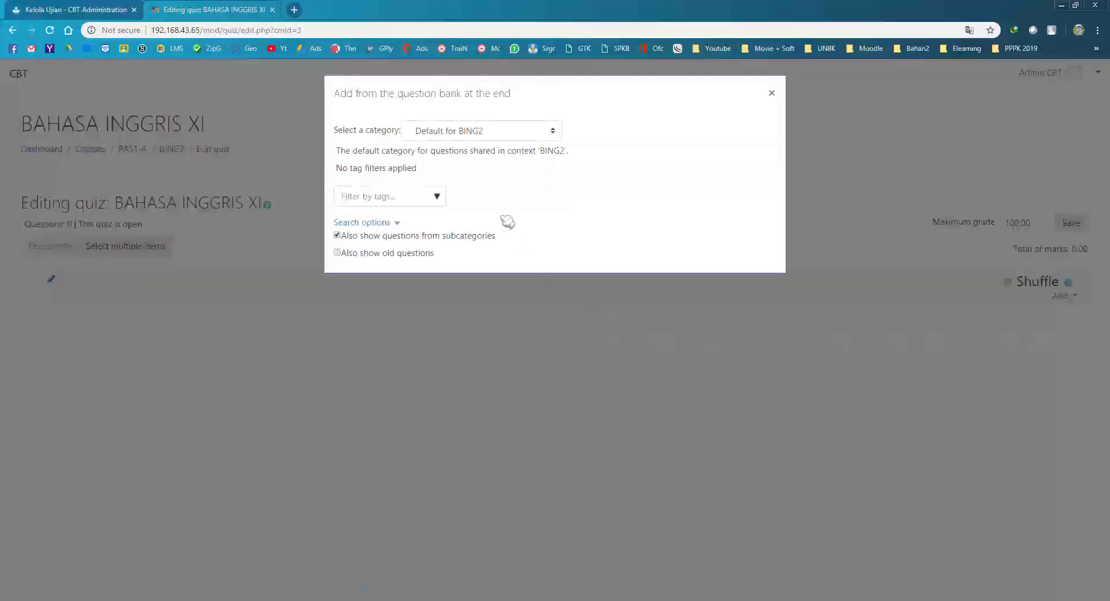
pyautogui.click(487, 139)
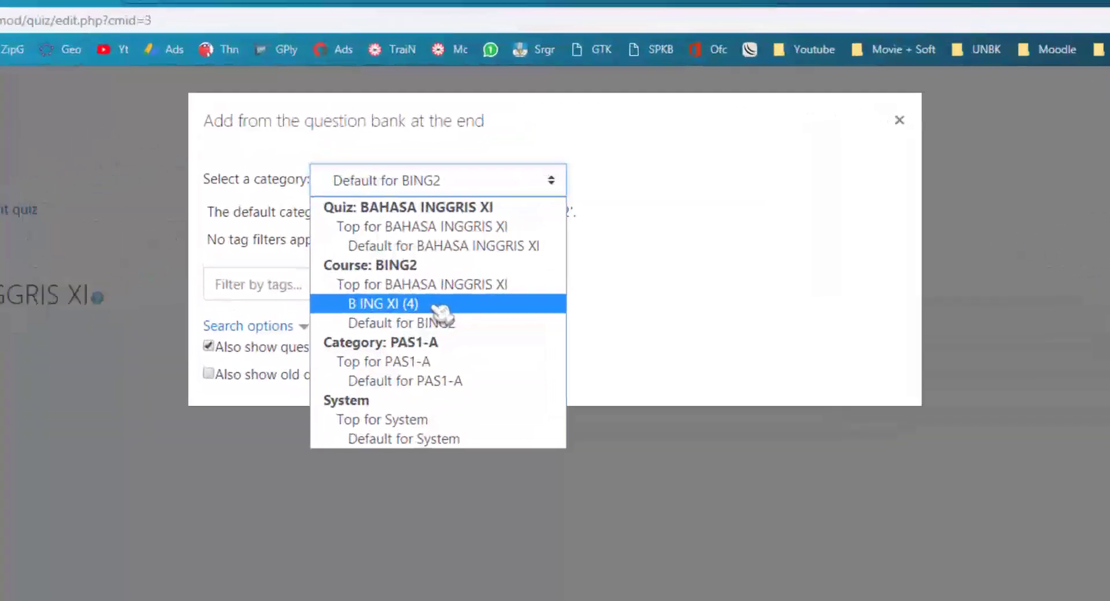
pyautogui.click(442, 307)
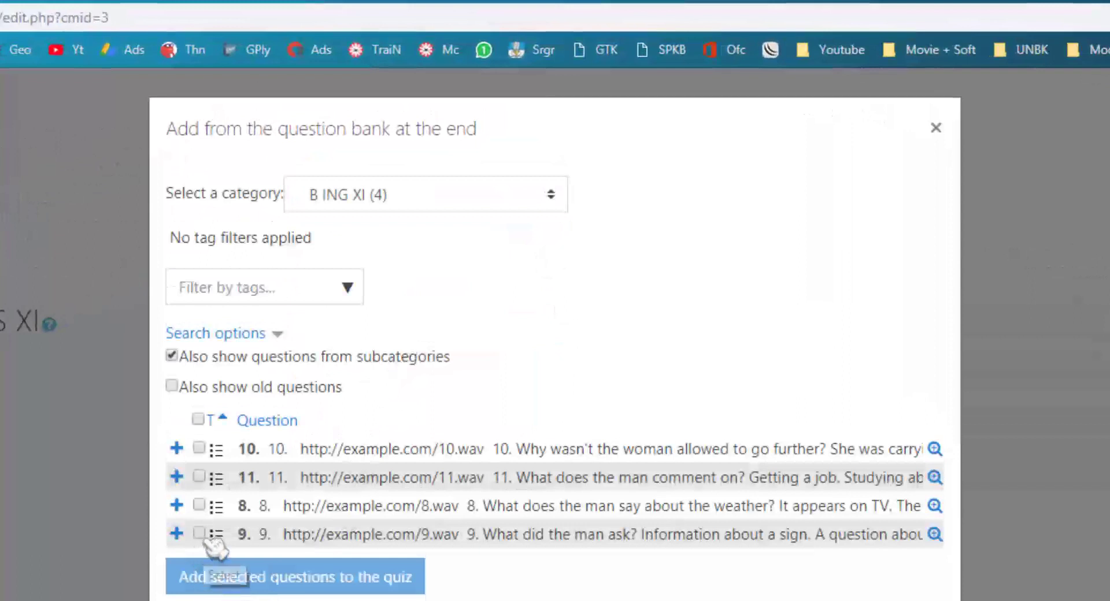
pyautogui.click(200, 420)
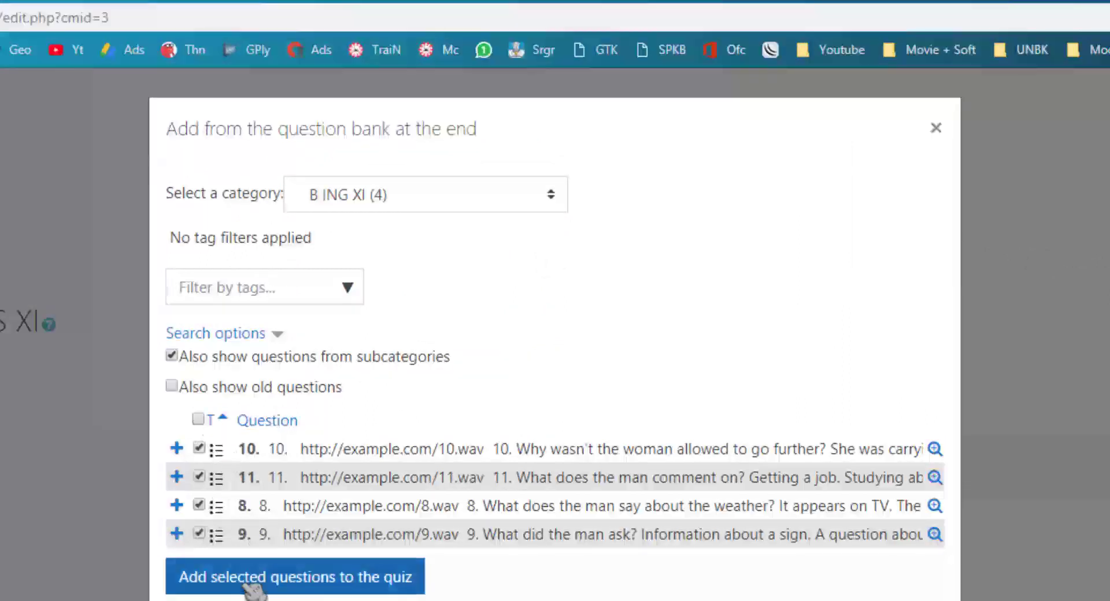
pyautogui.click(349, 587)
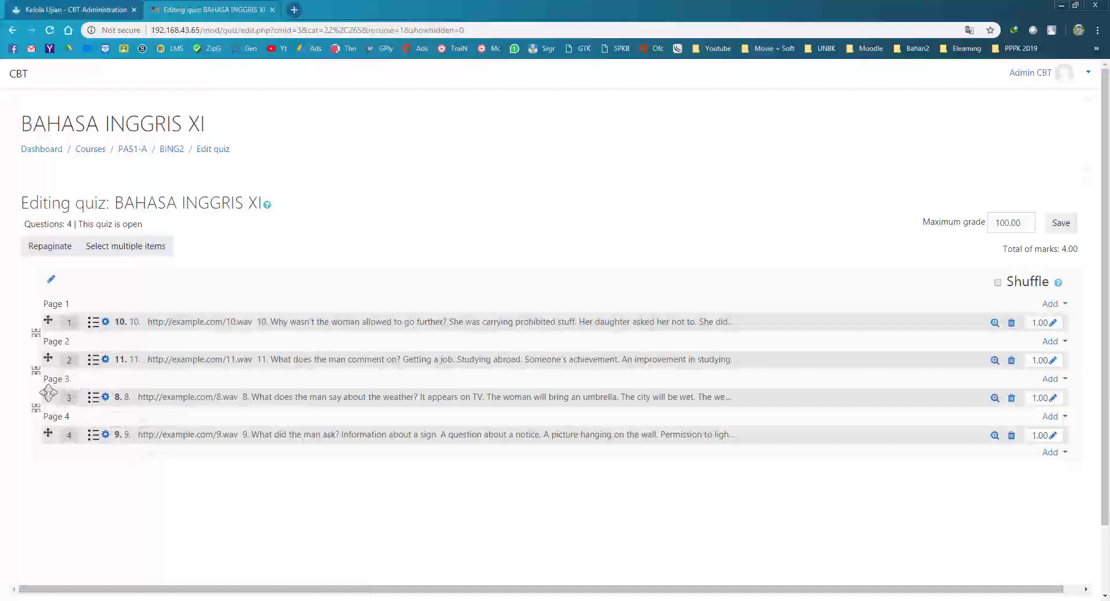
# Step: Reorder the quiz questions to 8, 9, 10, 11, put each one on its own page and save the maximum grade
pyautogui.moveTo(48, 393); pyautogui.dragTo(48, 317)
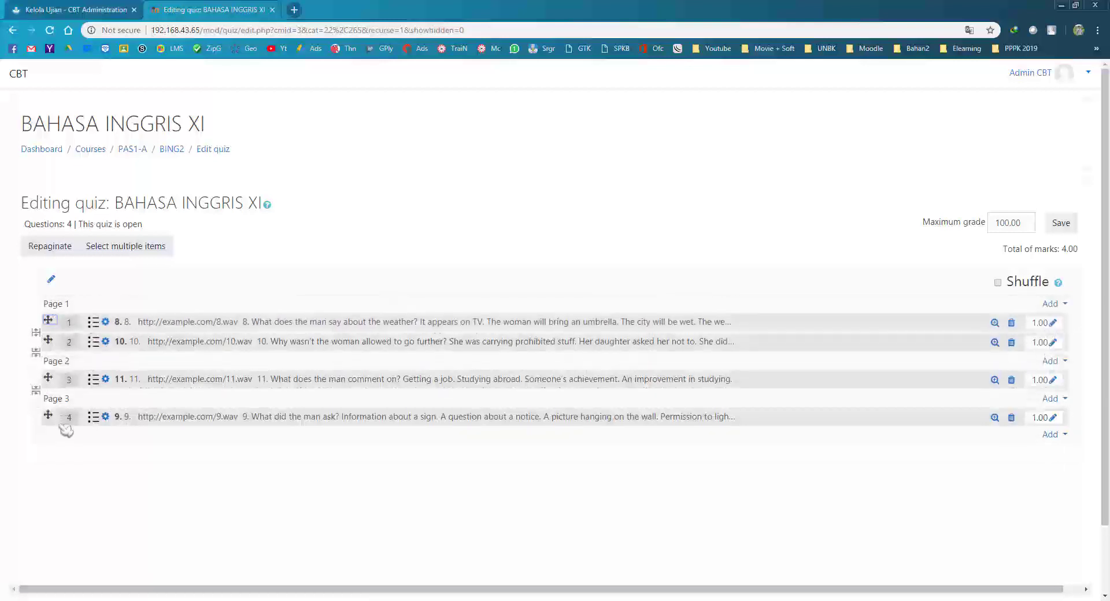
pyautogui.moveTo(48, 416); pyautogui.dragTo(49, 342)
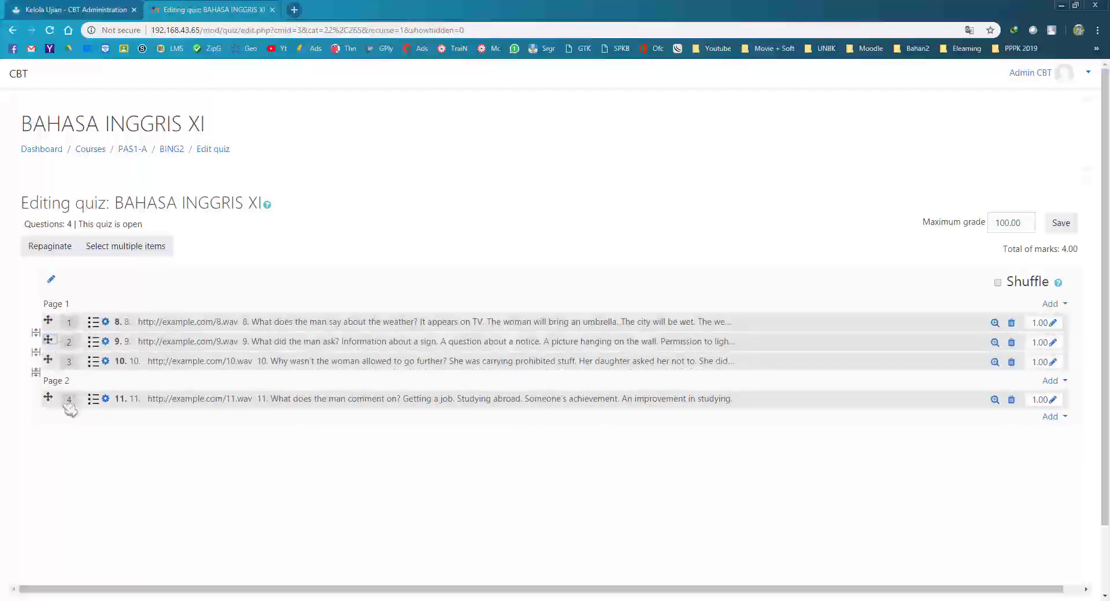
pyautogui.click(36, 334)
pyautogui.click(36, 370)
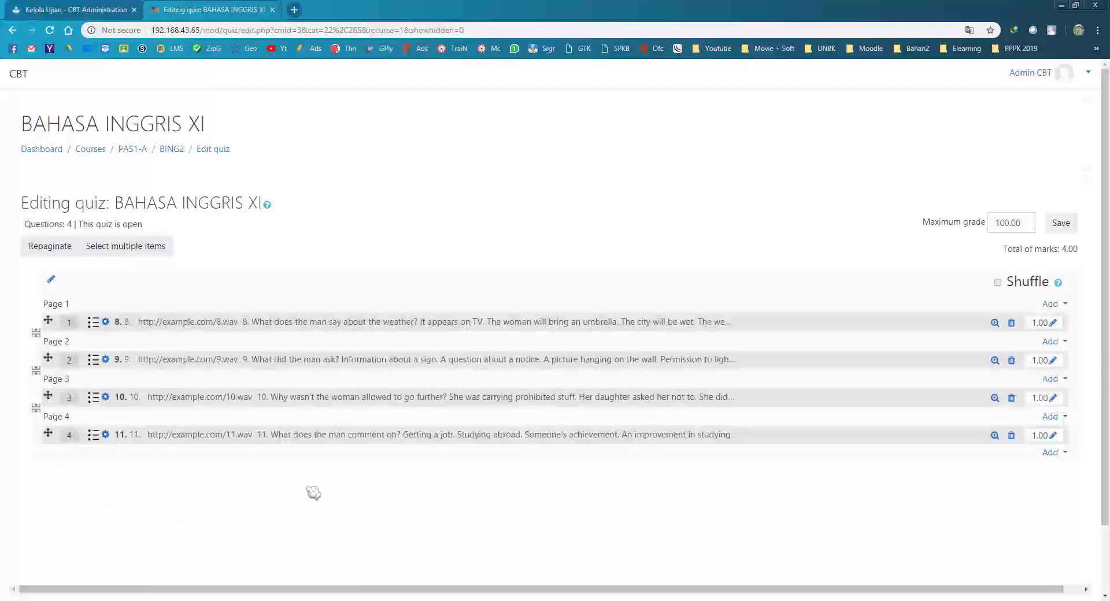
pyautogui.click(1061, 223)
# Step: Close the quiz editing tab and dock the CBT Administration browser window to the right half of the screen
pyautogui.click(272, 10)
pyautogui.doubleClick(382, 11)
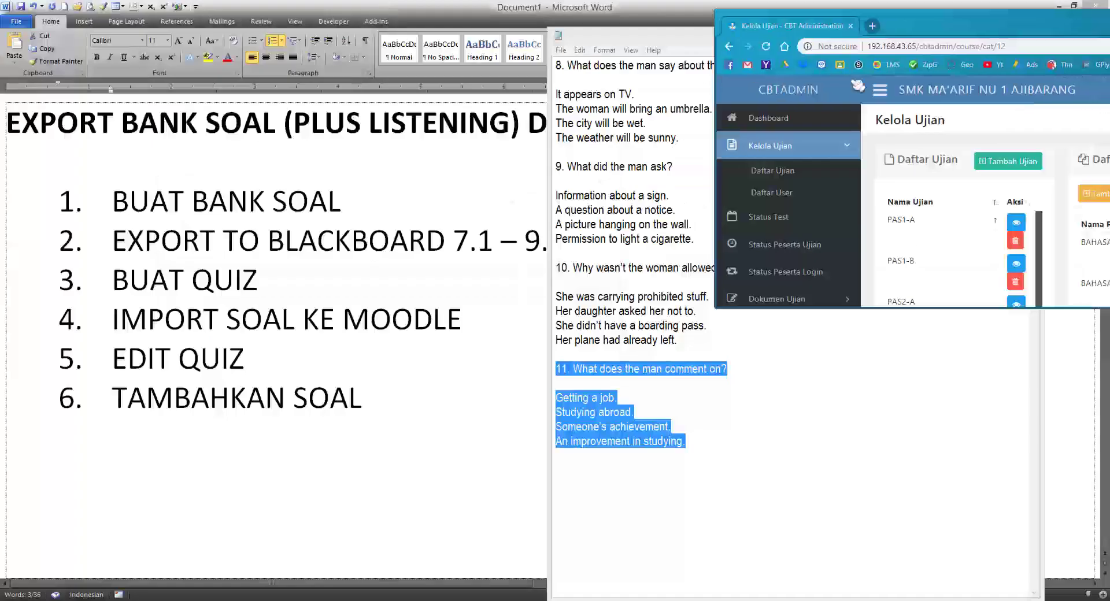
pyautogui.moveTo(939, 26); pyautogui.dragTo(1109, 23)
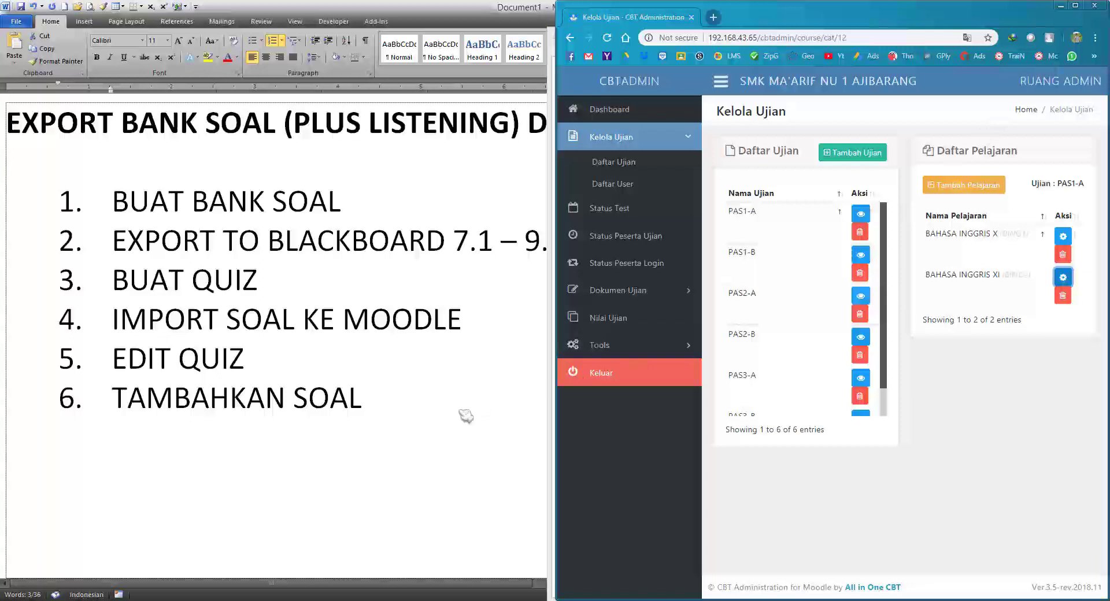
# Step: Switch to the two MEmu emulators and look over the course overview on each student's dashboard
pyautogui.hotkey('alt', 'Tab')
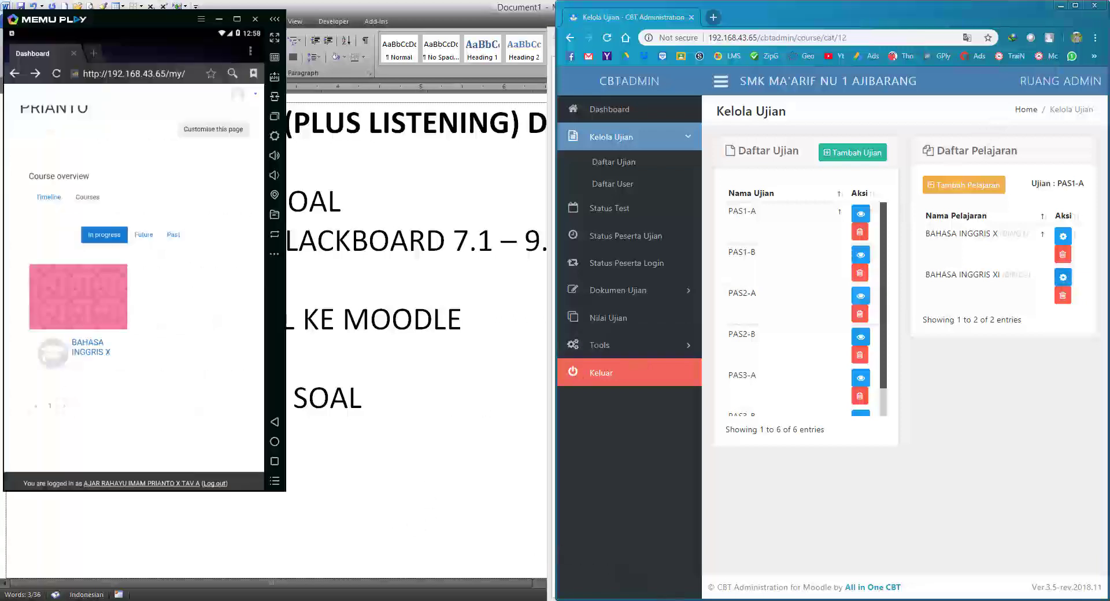
pyautogui.hotkey('alt', 'Tab')
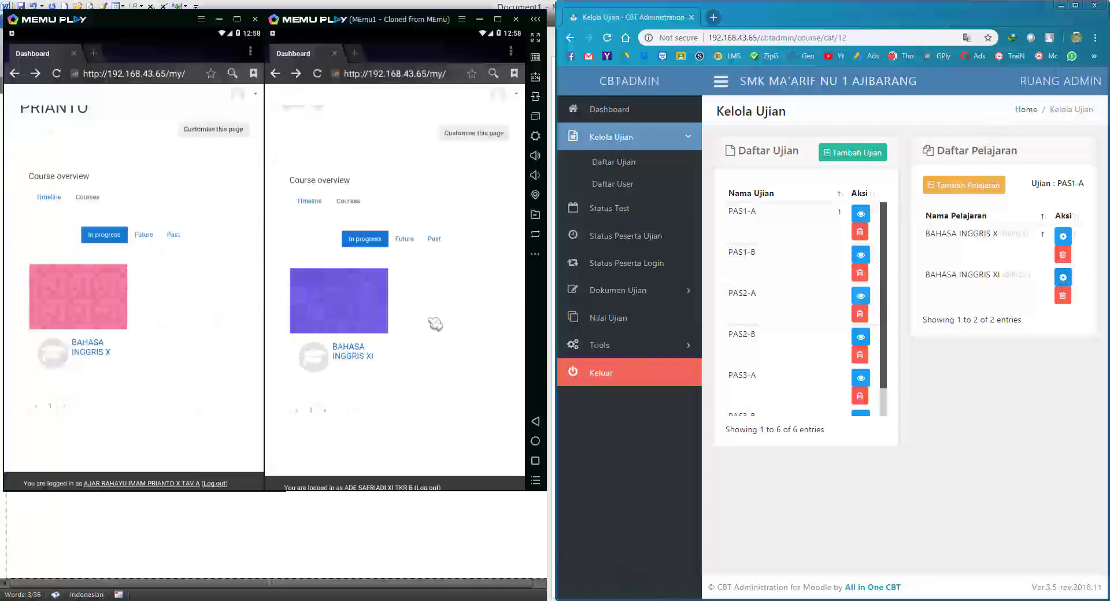
pyautogui.scroll(1, 434, 323)
pyautogui.click(208, 323)
pyautogui.scroll(2, 148, 310)
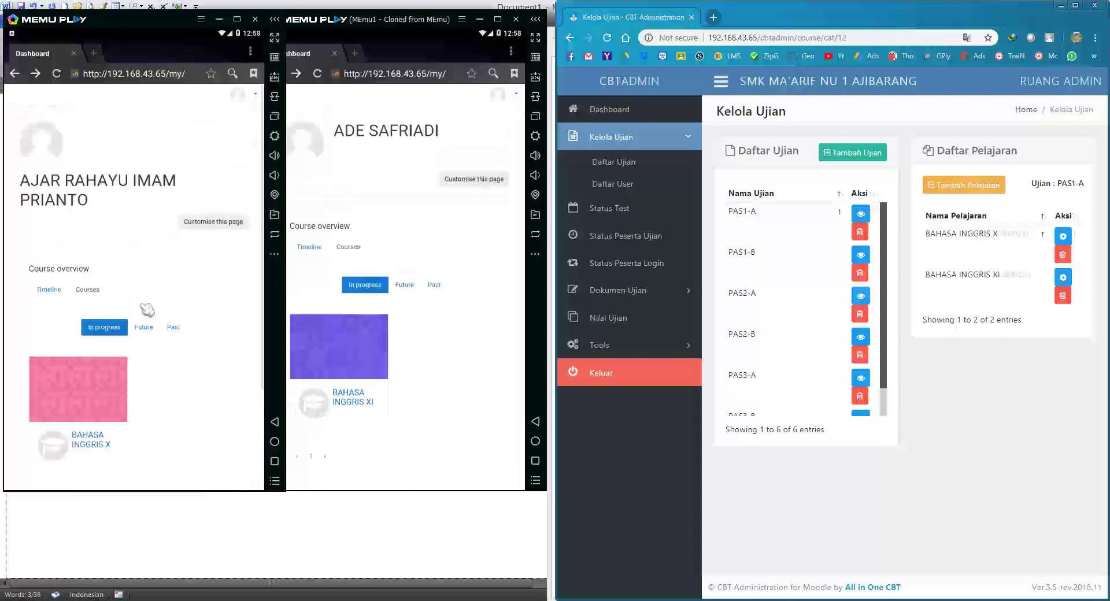
pyautogui.scroll(-1, 218, 320)
pyautogui.click(477, 353)
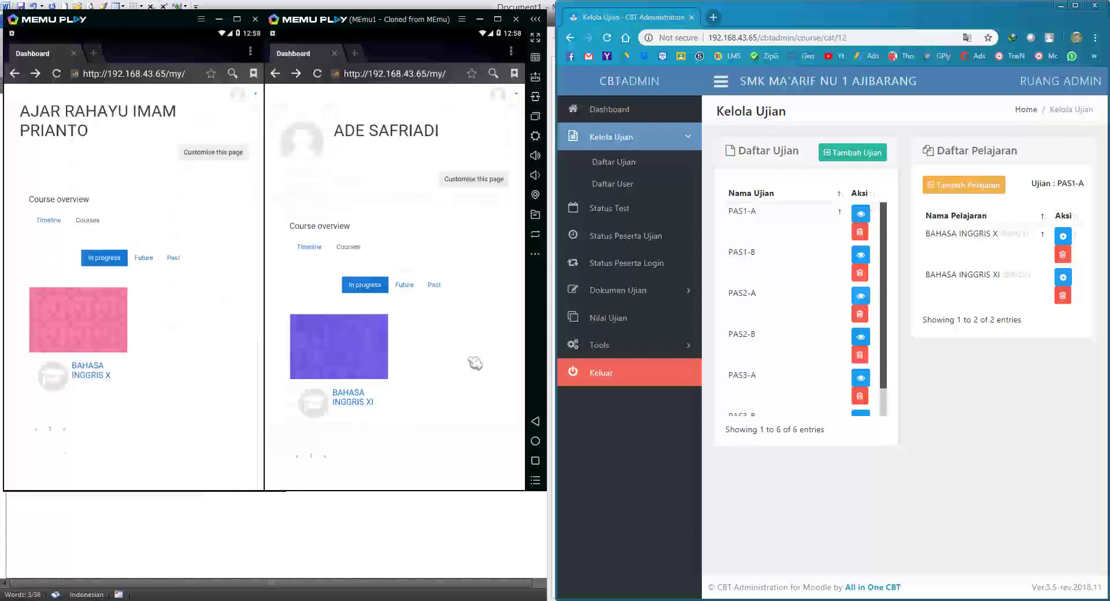
pyautogui.click(216, 344)
pyautogui.scroll(2, 211, 347)
pyautogui.scroll(-1, 208, 370)
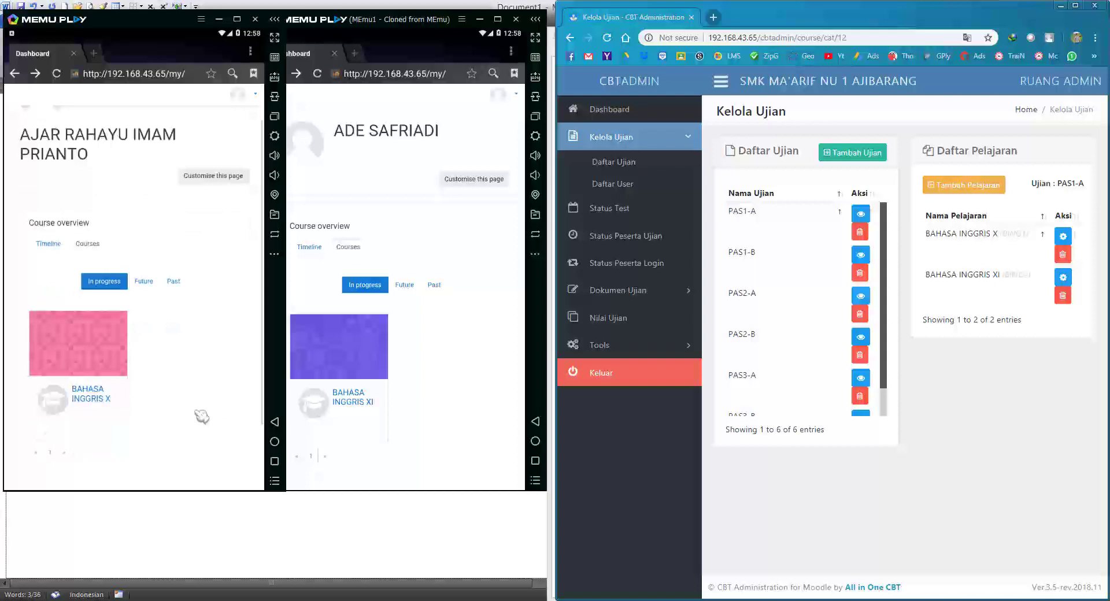
# Step: Open the BAHASA INGGRIS X quiz in the first emulator and the BAHASA INGGRIS XI quiz in the second one
pyautogui.click(109, 403)
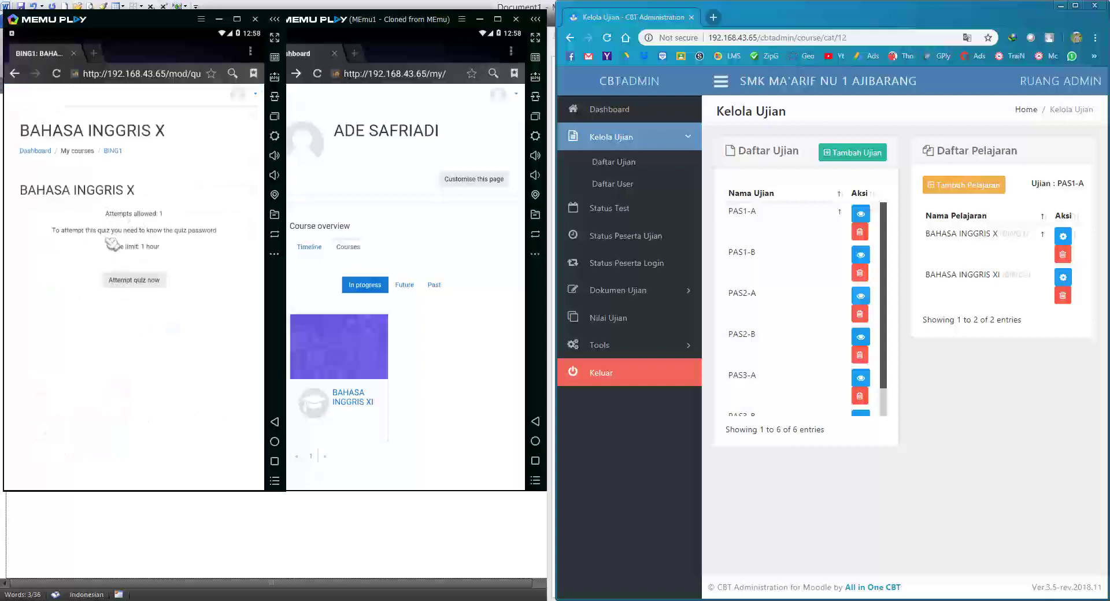
pyautogui.click(129, 285)
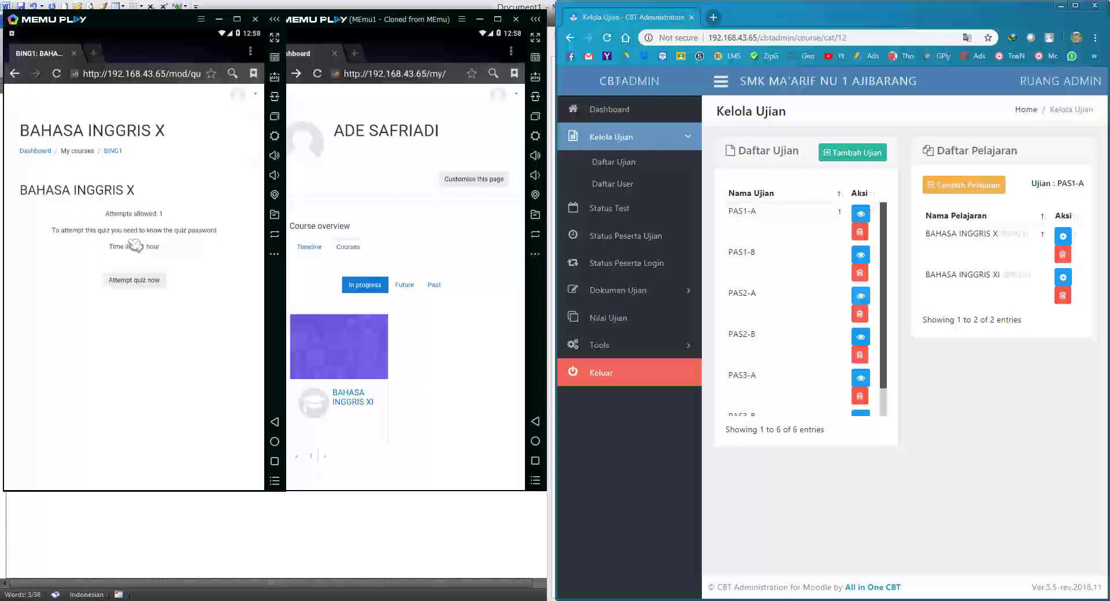
pyautogui.click(432, 328)
pyautogui.scroll(-3, 432, 328)
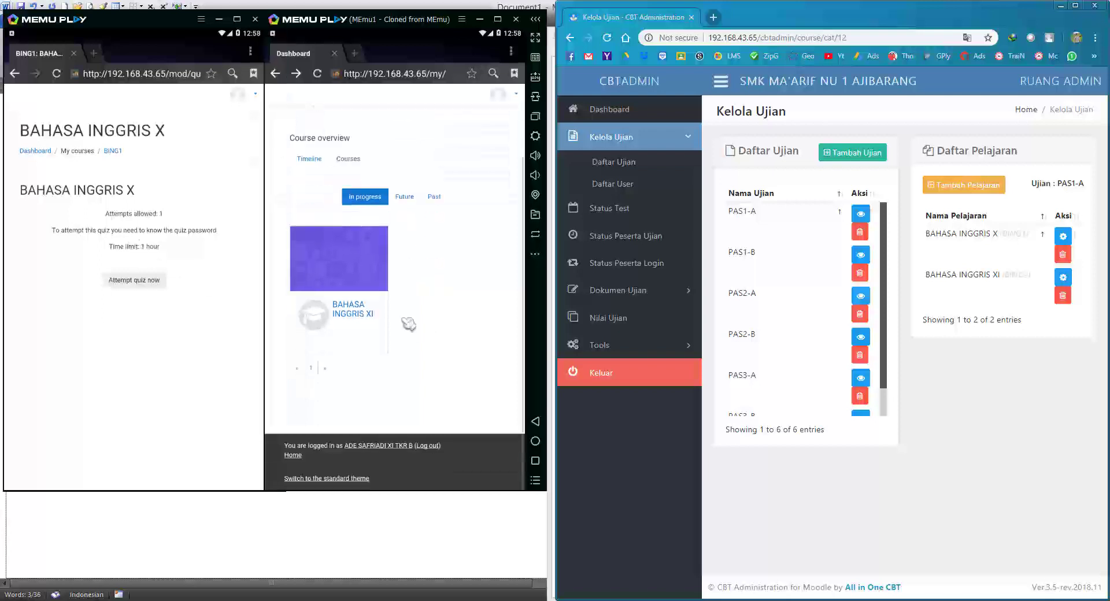
pyautogui.click(367, 316)
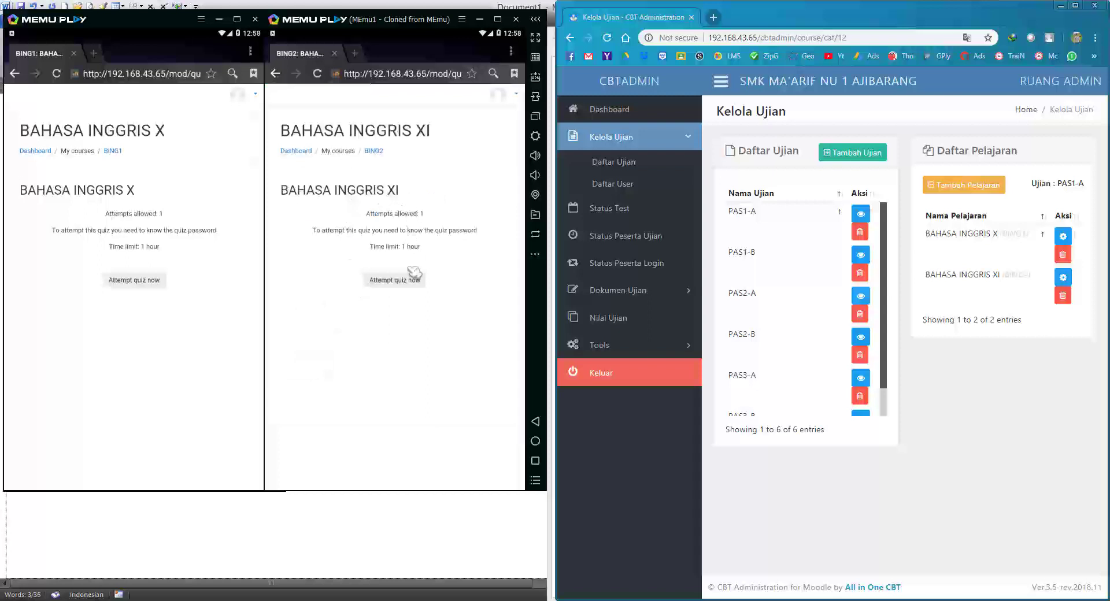
pyautogui.click(390, 282)
pyautogui.click(166, 325)
pyautogui.click(415, 335)
pyautogui.click(171, 330)
pyautogui.click(365, 331)
pyautogui.click(184, 341)
pyautogui.click(382, 344)
pyautogui.click(239, 345)
pyautogui.click(388, 359)
# Step: Begin a quiz attempt in both emulators so that each asks for the quiz password
pyautogui.click(149, 287)
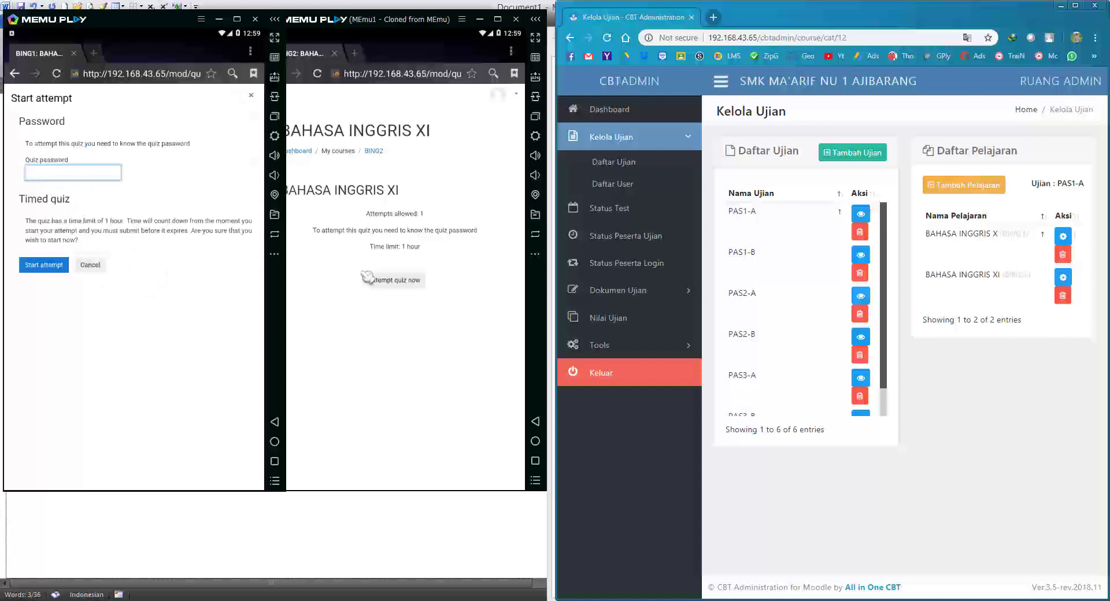
pyautogui.click(363, 318)
pyautogui.click(390, 283)
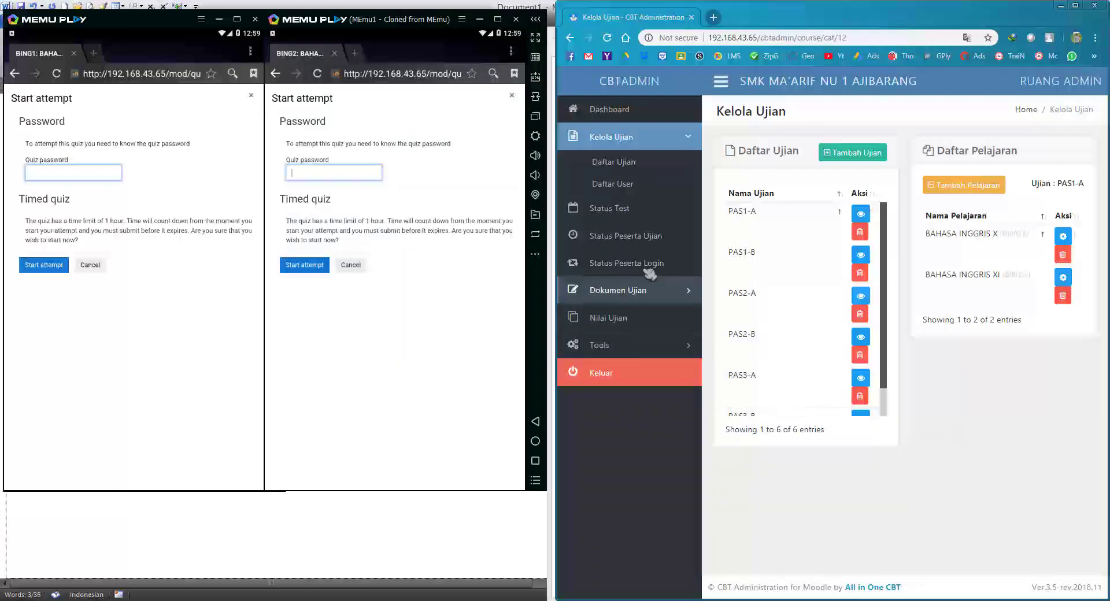
# Step: Open the Status Test page in CBT Administration and copy the test token of PAS1-A
pyautogui.click(628, 215)
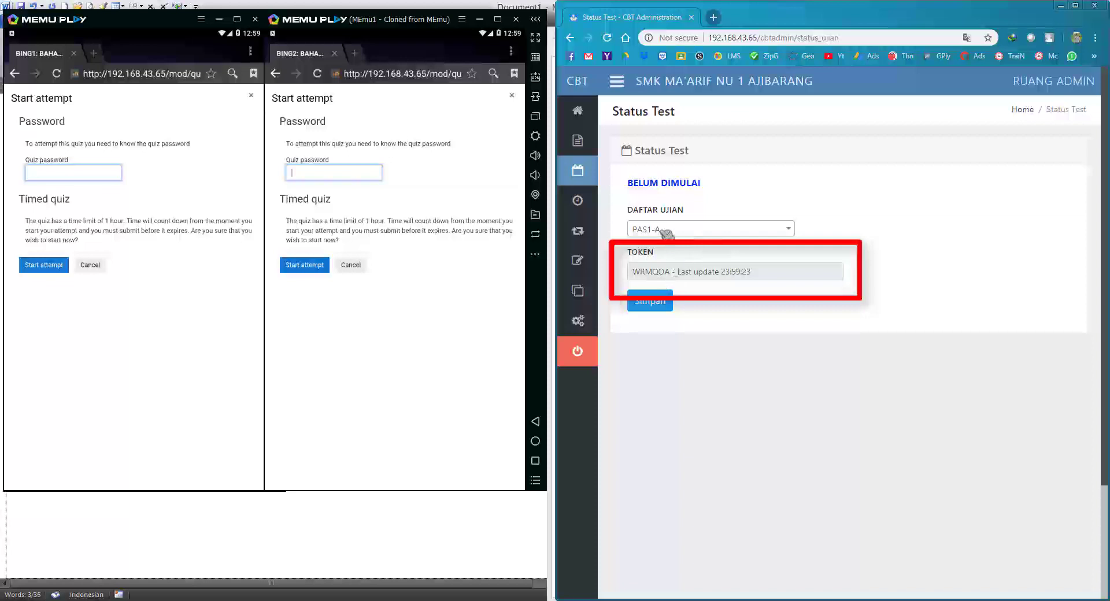
pyautogui.doubleClick(650, 272)
pyautogui.hotkey('ctrl', 'c')
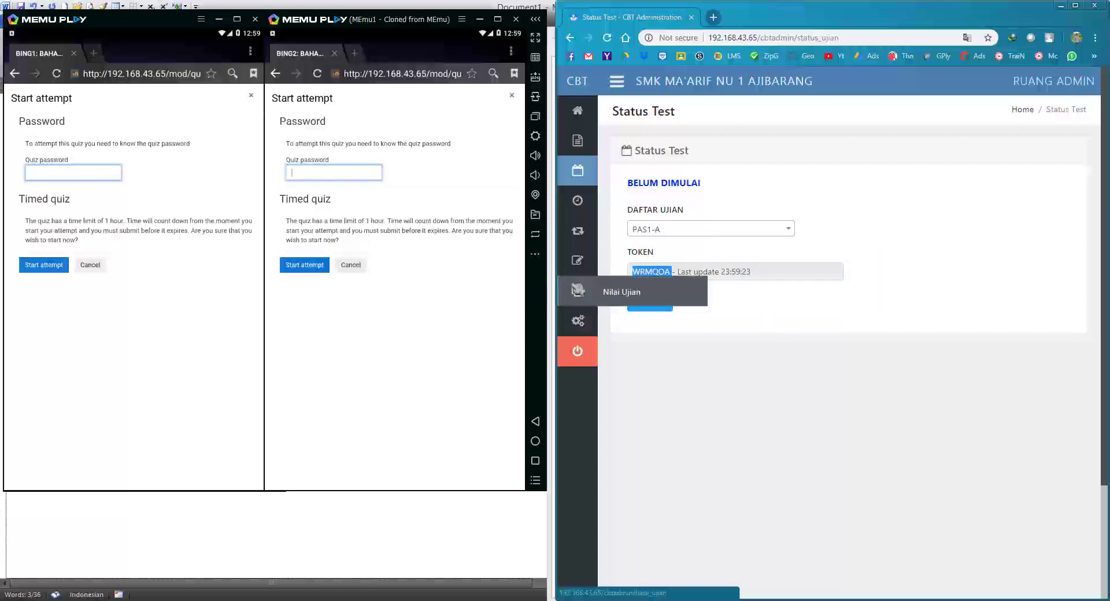
# Step: Enter the copied test token as the quiz password in both emulators and start the BAHASA INGGRIS X and XI attempts
pyautogui.click(116, 178)
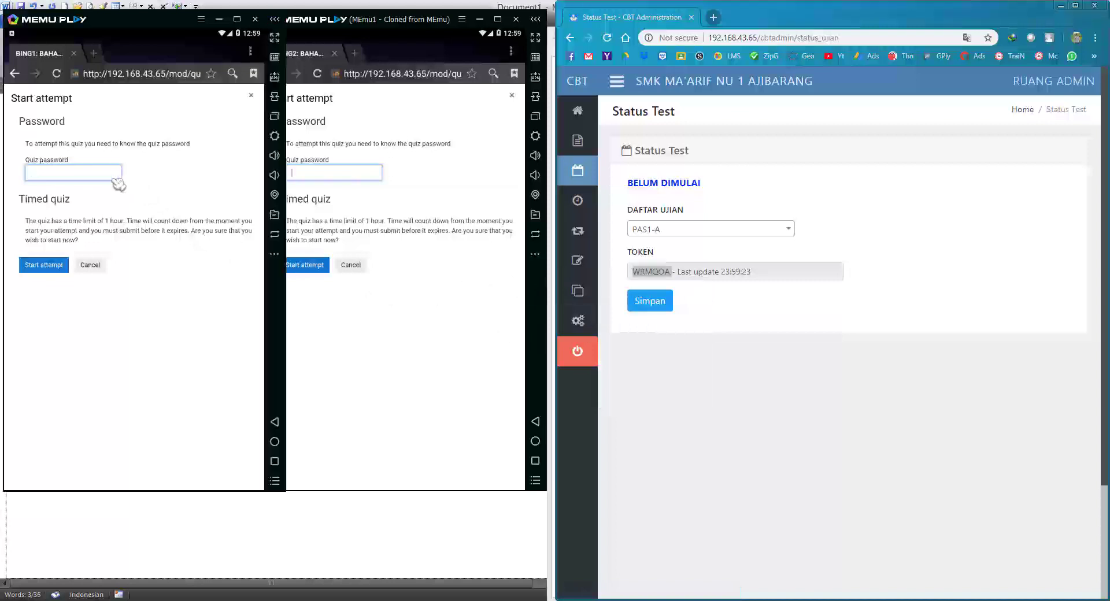
pyautogui.hotkey('ctrl', 'v')
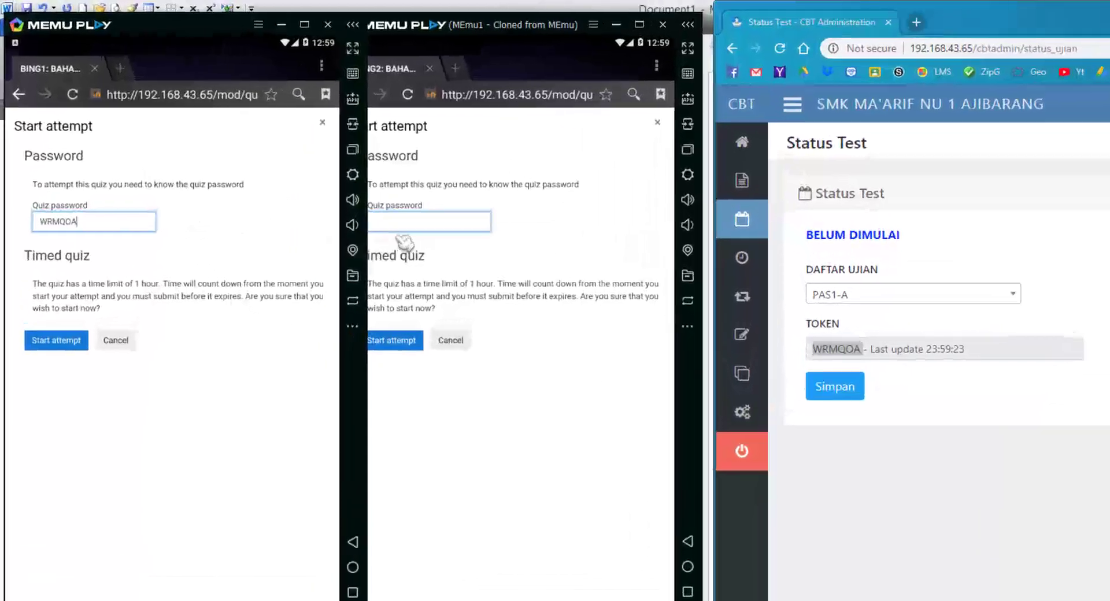
pyautogui.click(333, 176)
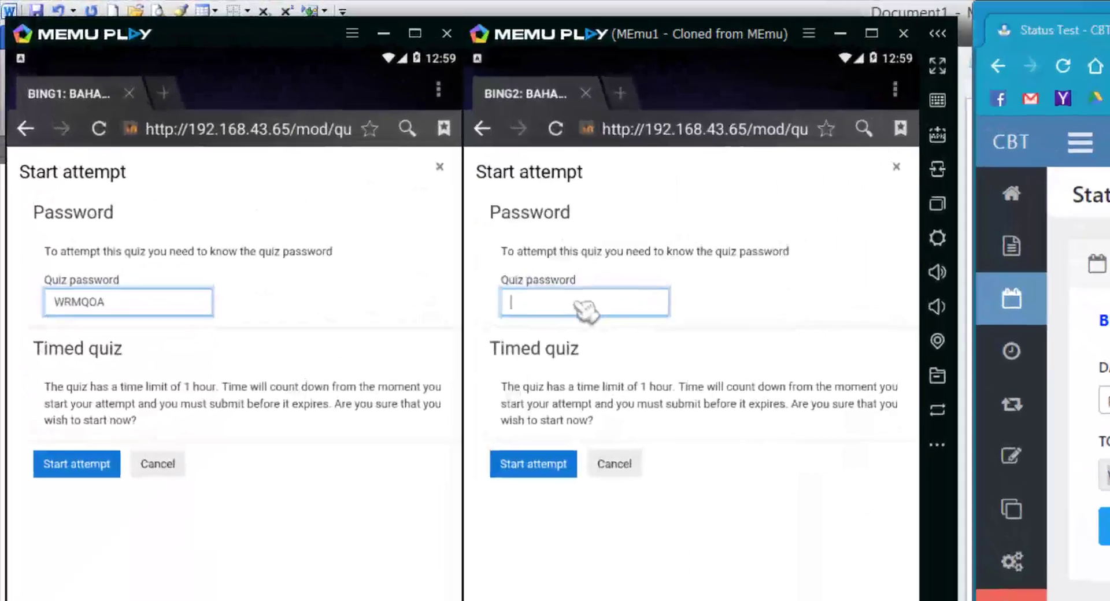
pyautogui.hotkey('ctrl', 'v')
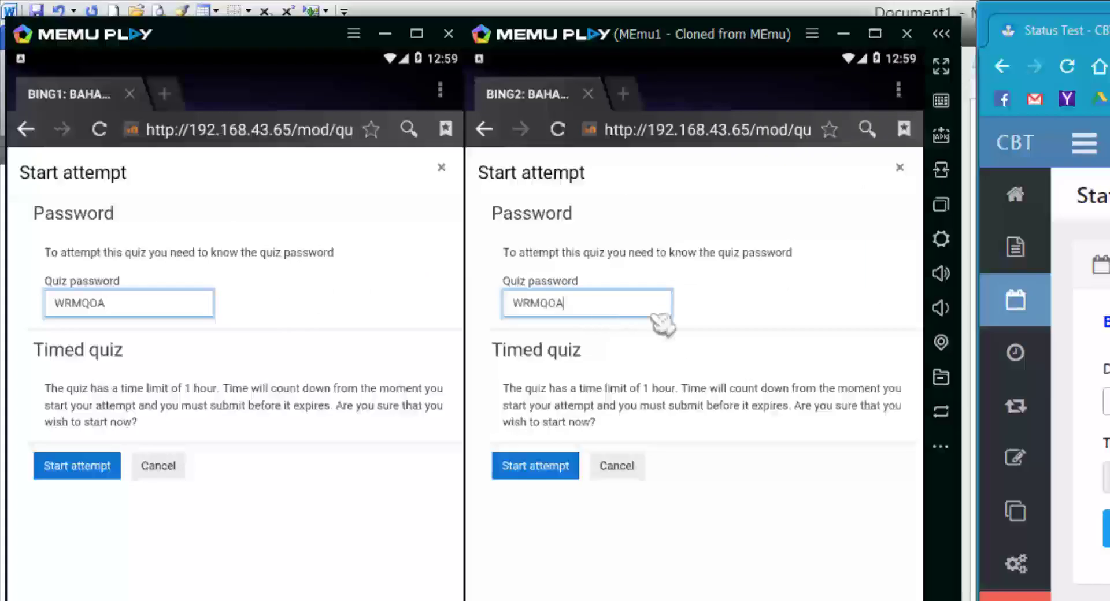
pyautogui.click(316, 547)
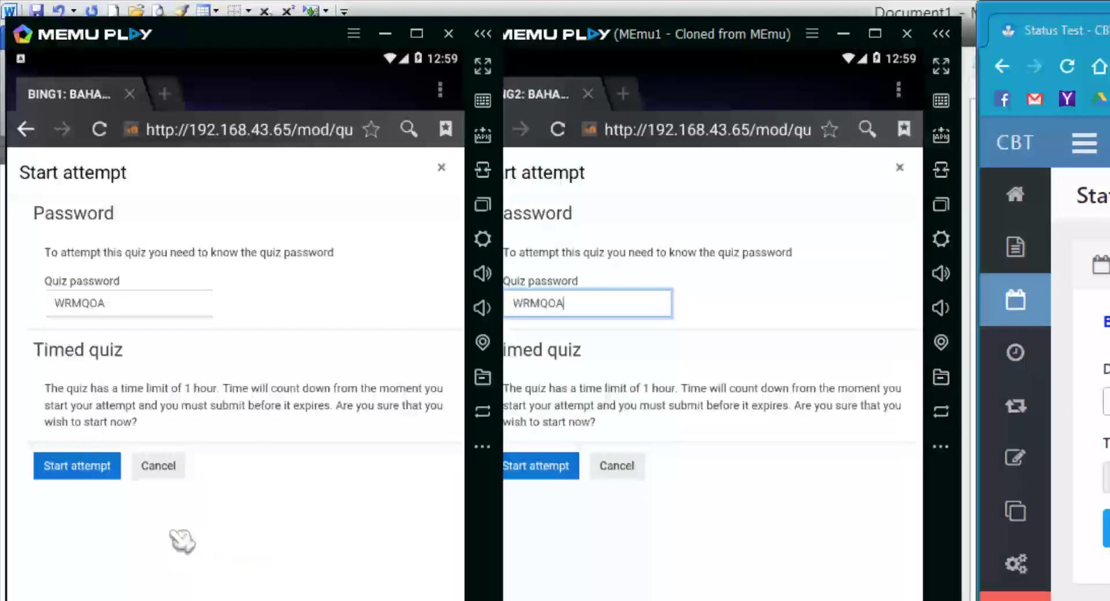
pyautogui.click(98, 473)
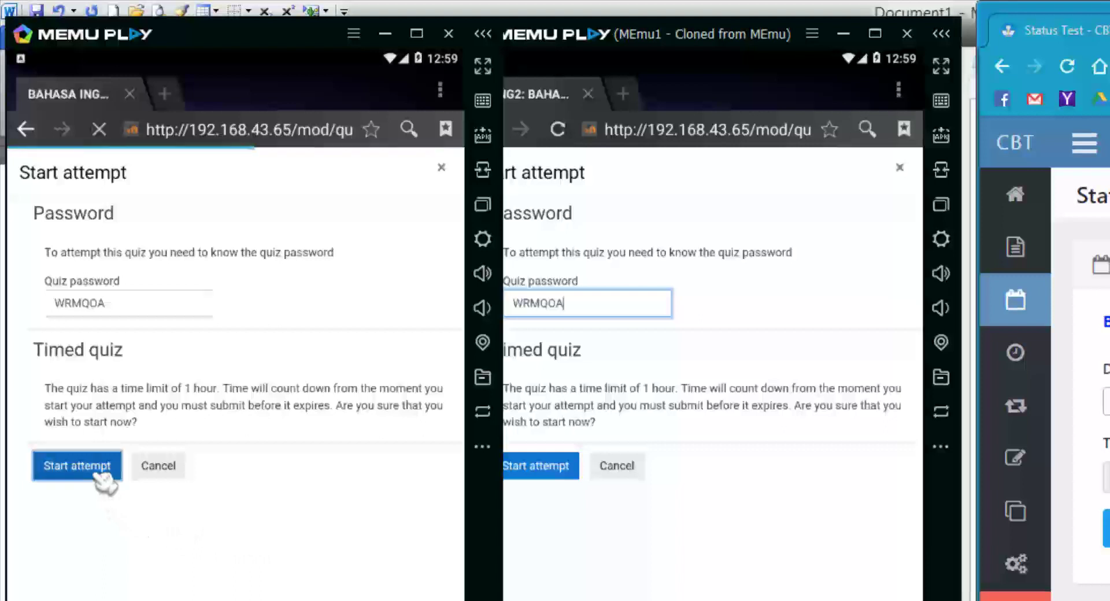
pyautogui.click(604, 574)
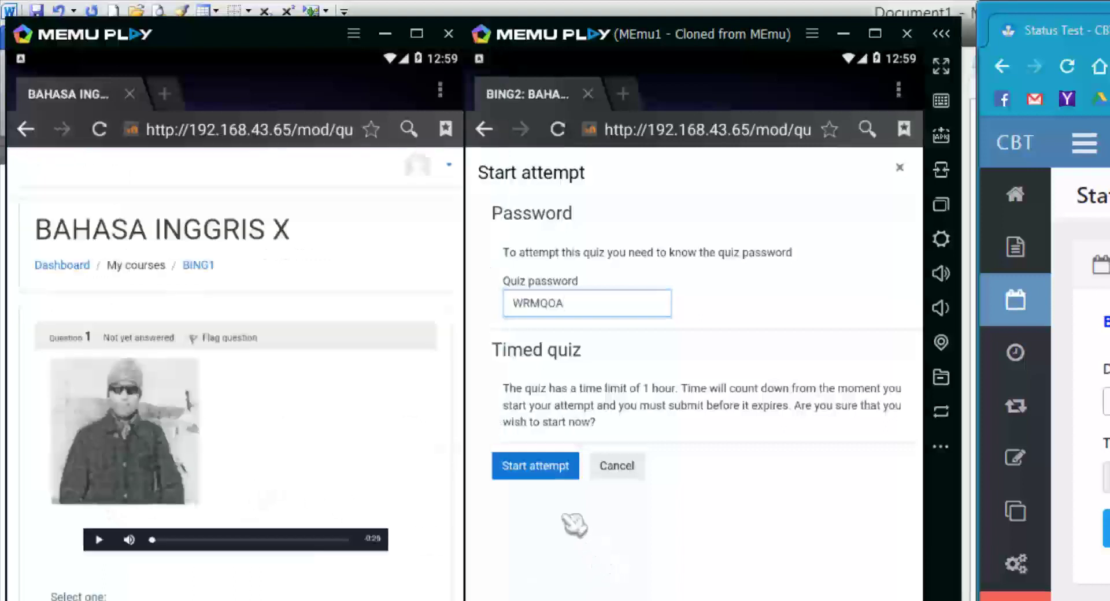
pyautogui.click(550, 465)
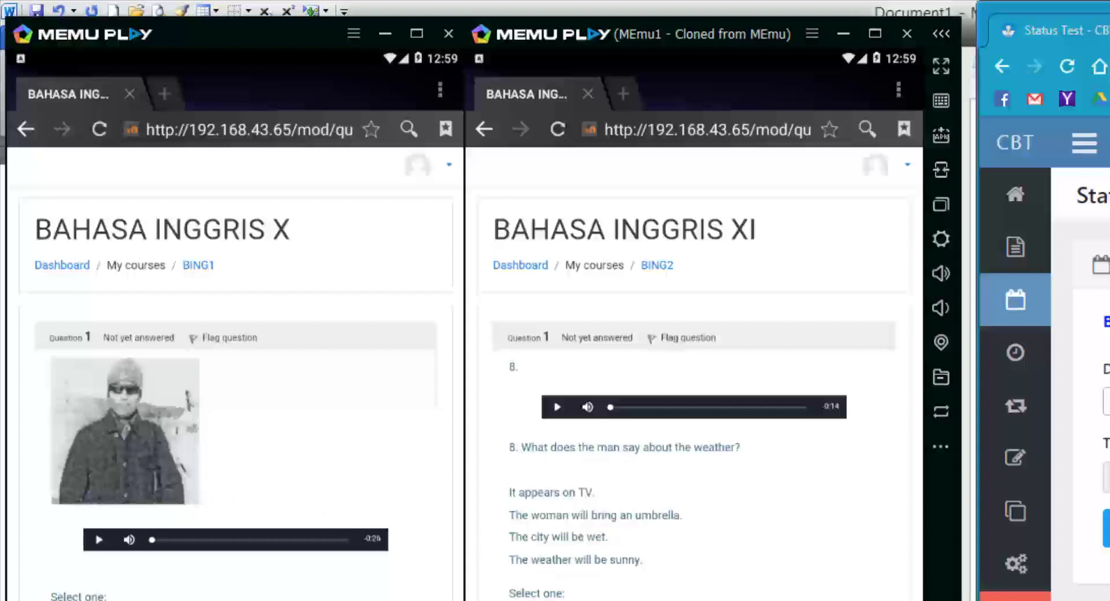
# Step: Play the question 1 listening audio in both quizzes, and stop both players after checking the sound
pyautogui.click(98, 540)
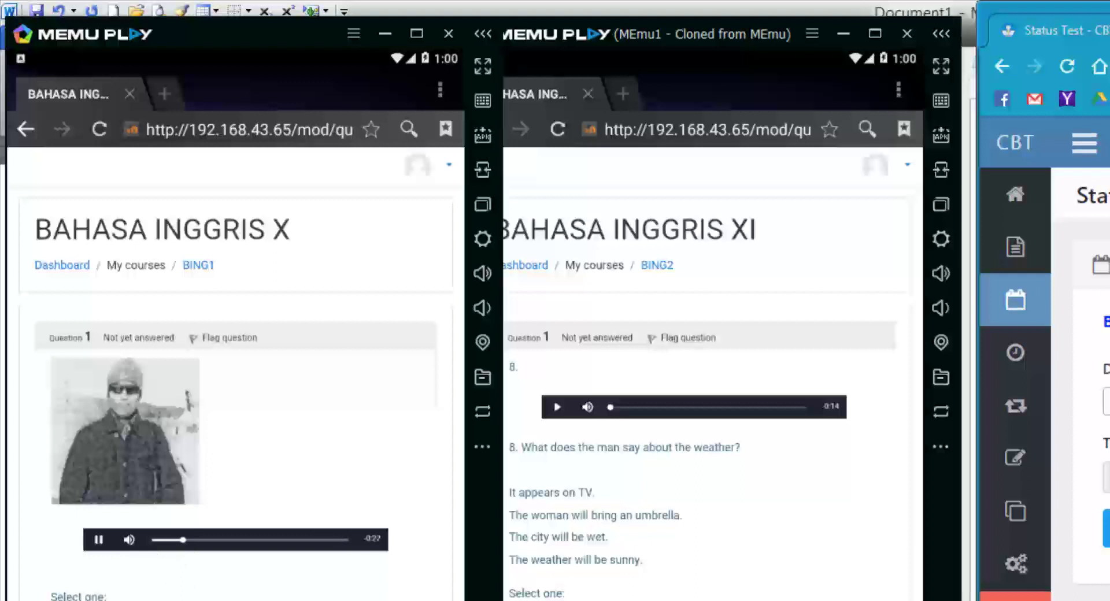
pyautogui.click(722, 480)
pyautogui.click(557, 407)
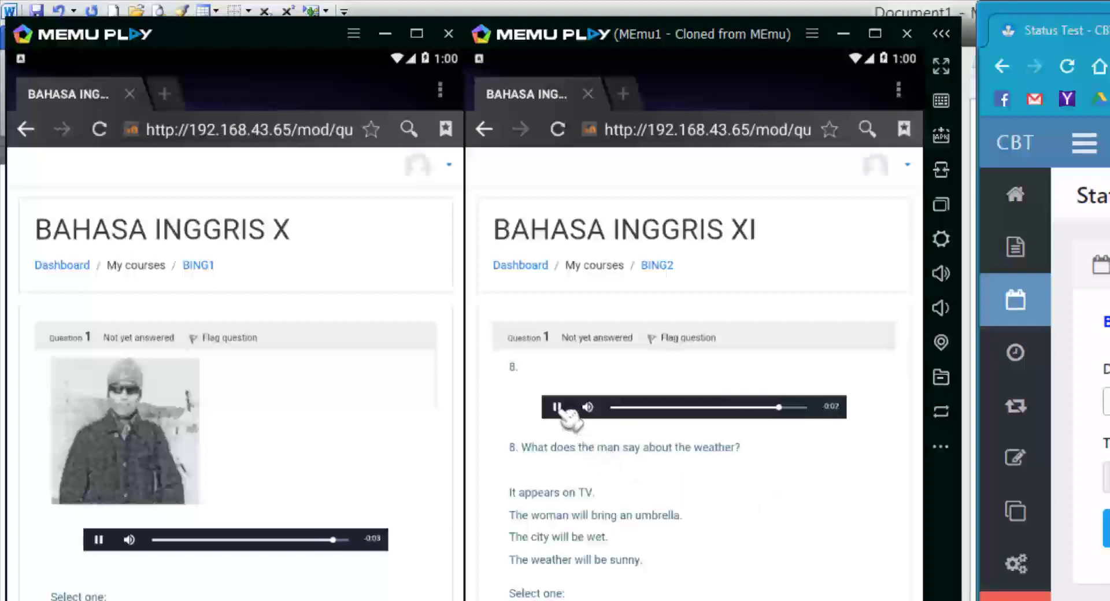
pyautogui.click(98, 539)
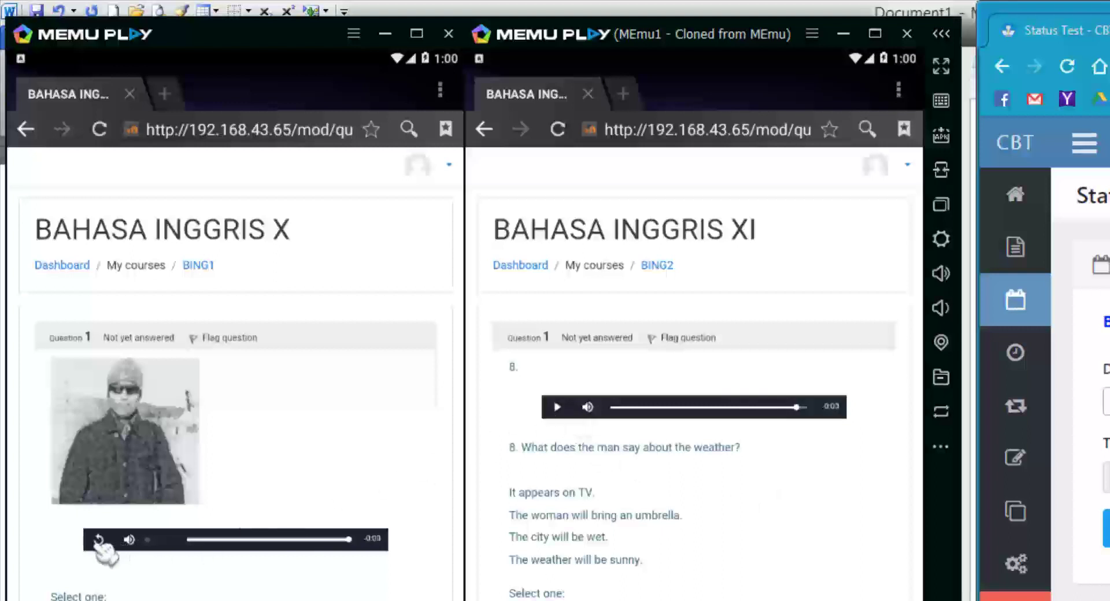
pyautogui.click(100, 540)
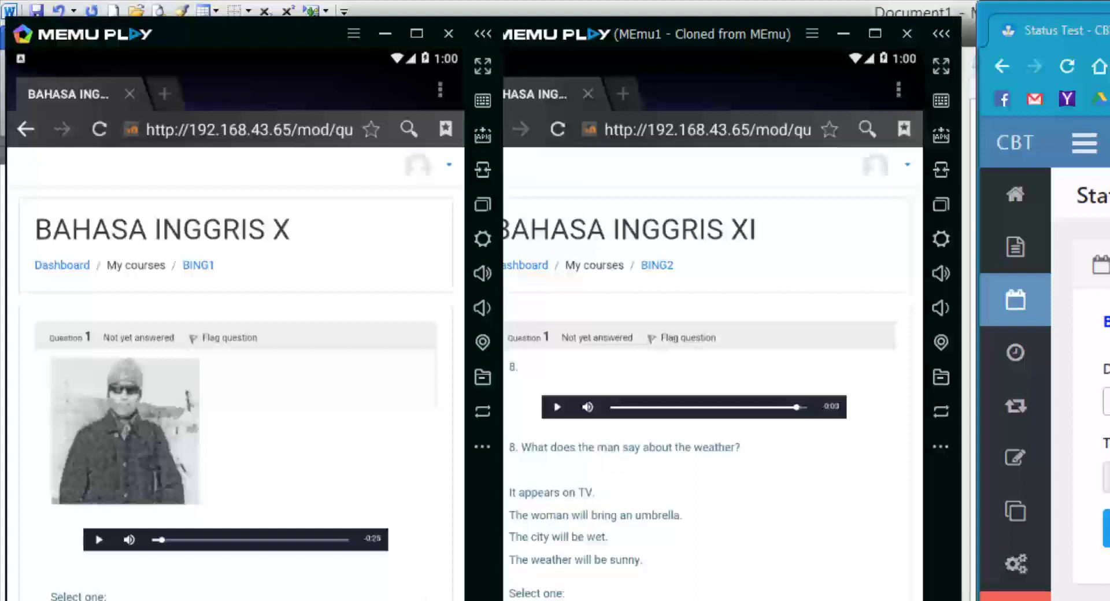
pyautogui.click(590, 525)
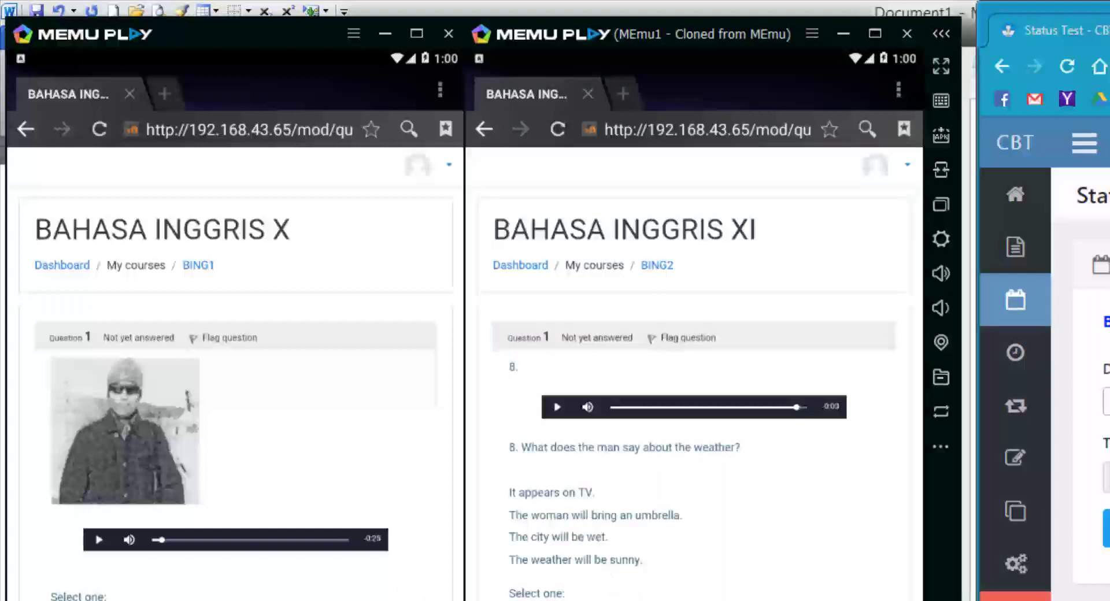
# Step: Answer question 1 in both quizzes, choosing b in BAHASA INGGRIS XI, and advance both attempts to question 2
pyautogui.click(231, 596)
pyautogui.scroll(-2, 231, 595)
pyautogui.click(231, 598)
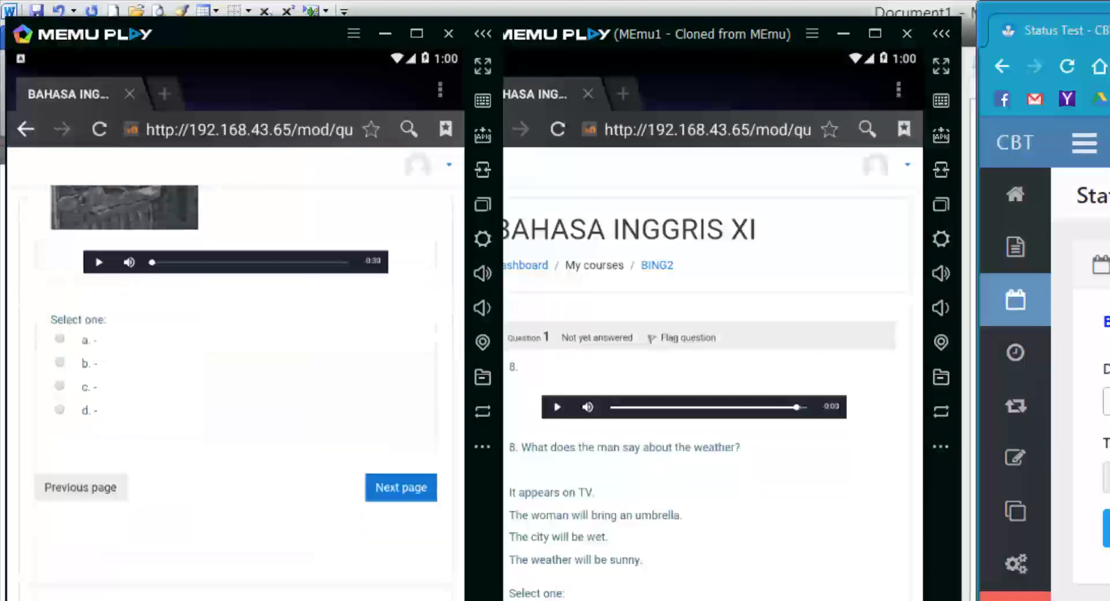
pyautogui.click(694, 370)
pyautogui.scroll(-2, 693, 370)
pyautogui.scroll(1, 693, 370)
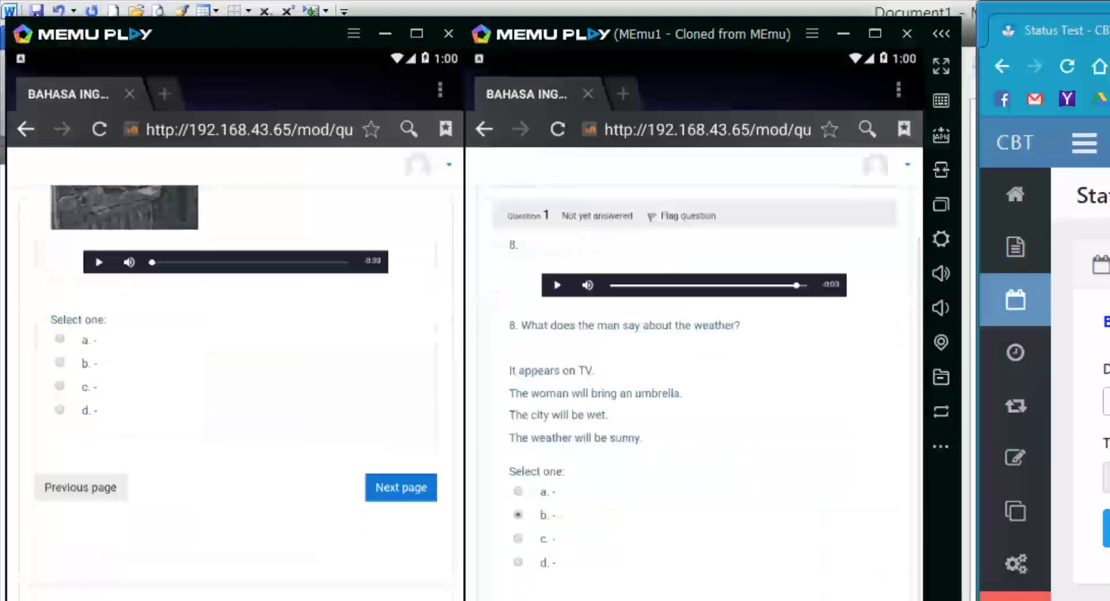
pyautogui.click(264, 512)
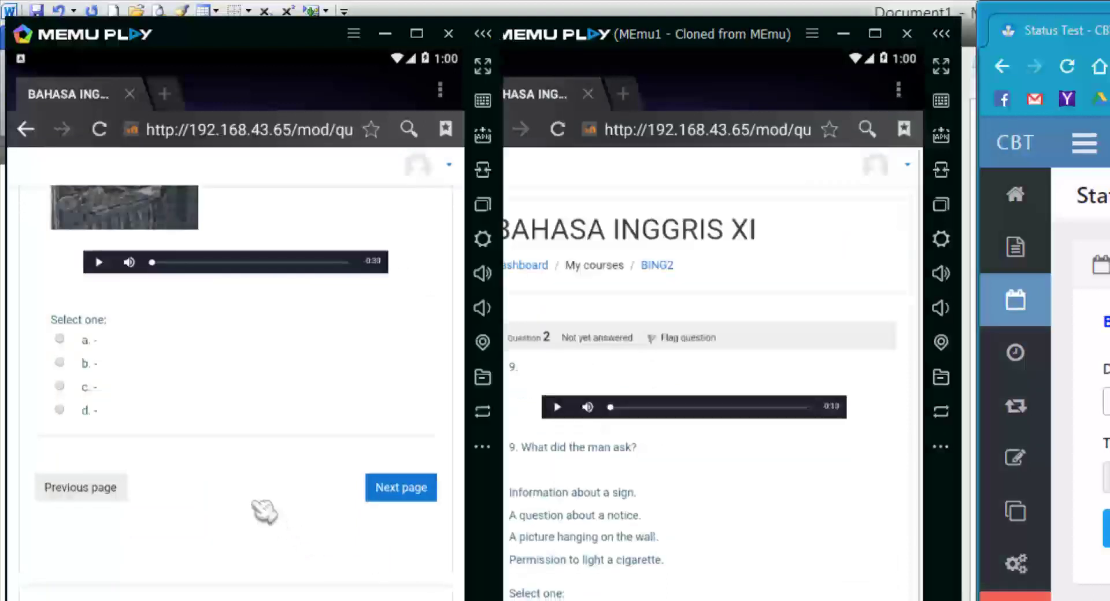
# Step: Play the question 2 listening audio in both the BAHASA INGGRIS X and BAHASA INGGRIS XI quizzes
pyautogui.scroll(5, 243, 509)
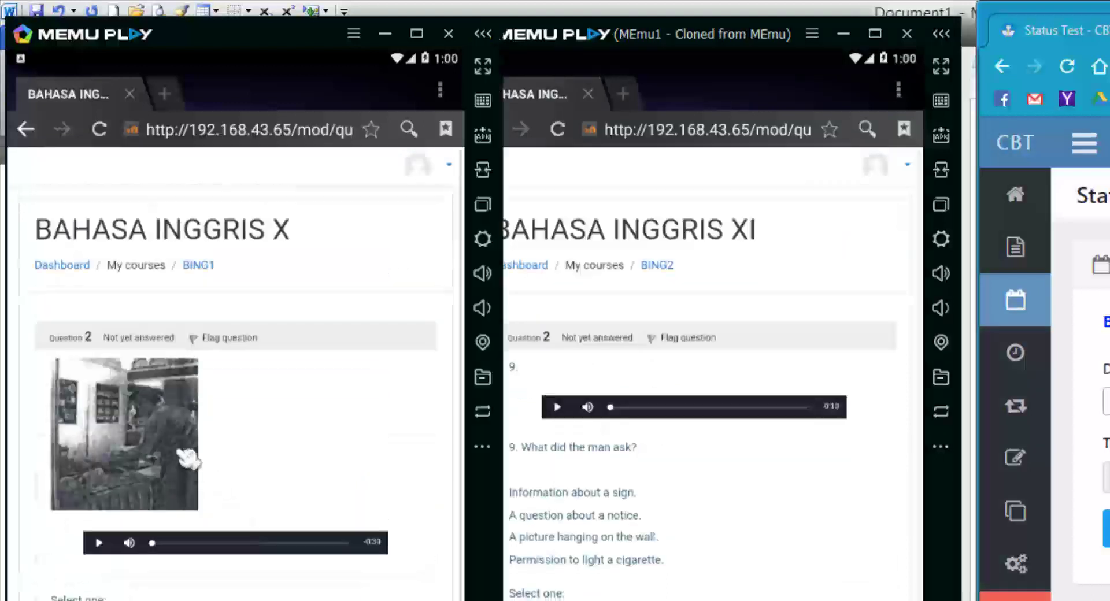
pyautogui.click(99, 544)
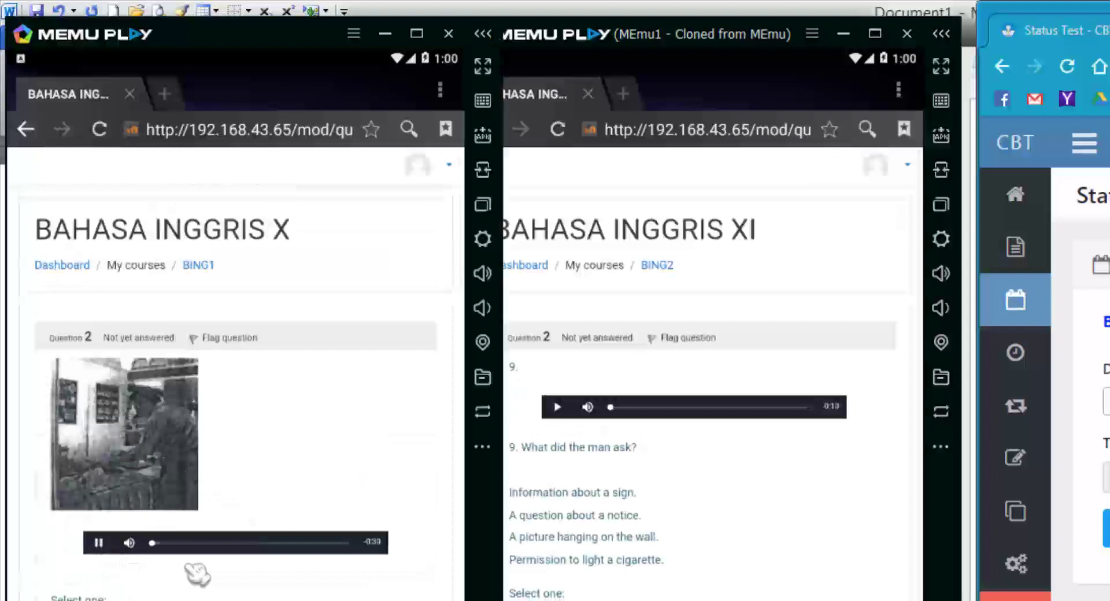
pyautogui.click(604, 384)
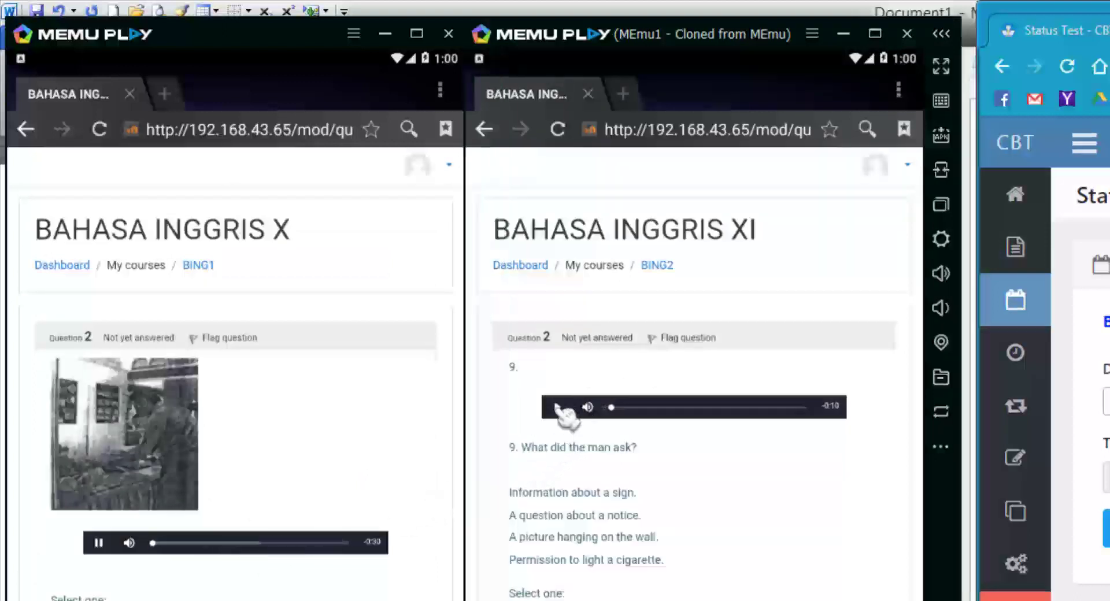
pyautogui.scroll(-1, 564, 432)
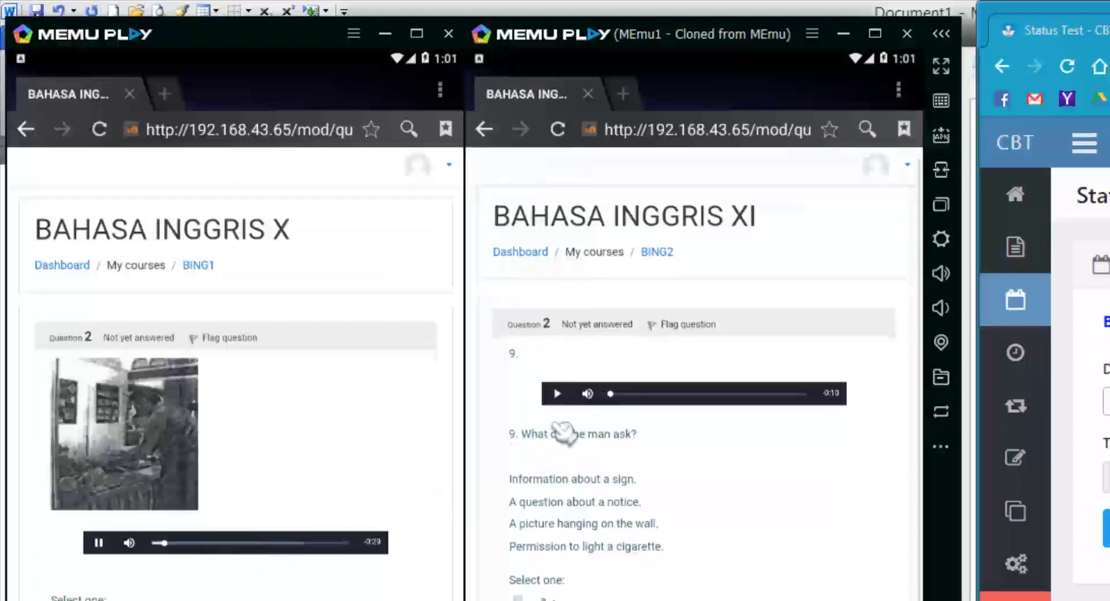
pyautogui.click(557, 394)
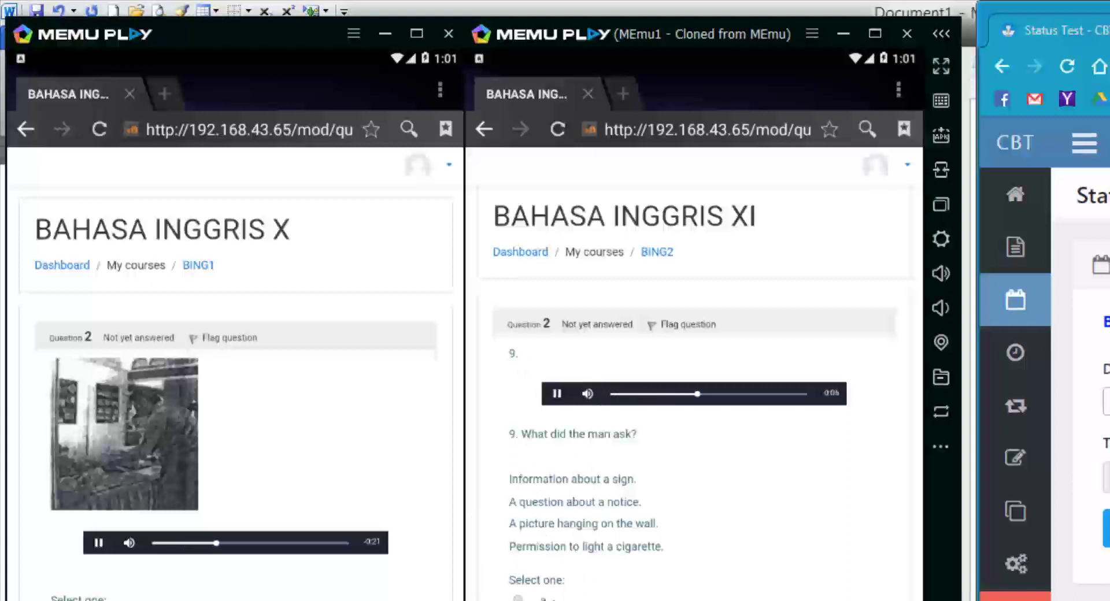
# Step: Answer question 2 in both quizzes, and choose answer b for question 3 in each
pyautogui.hotkey('alt', 'Tab')
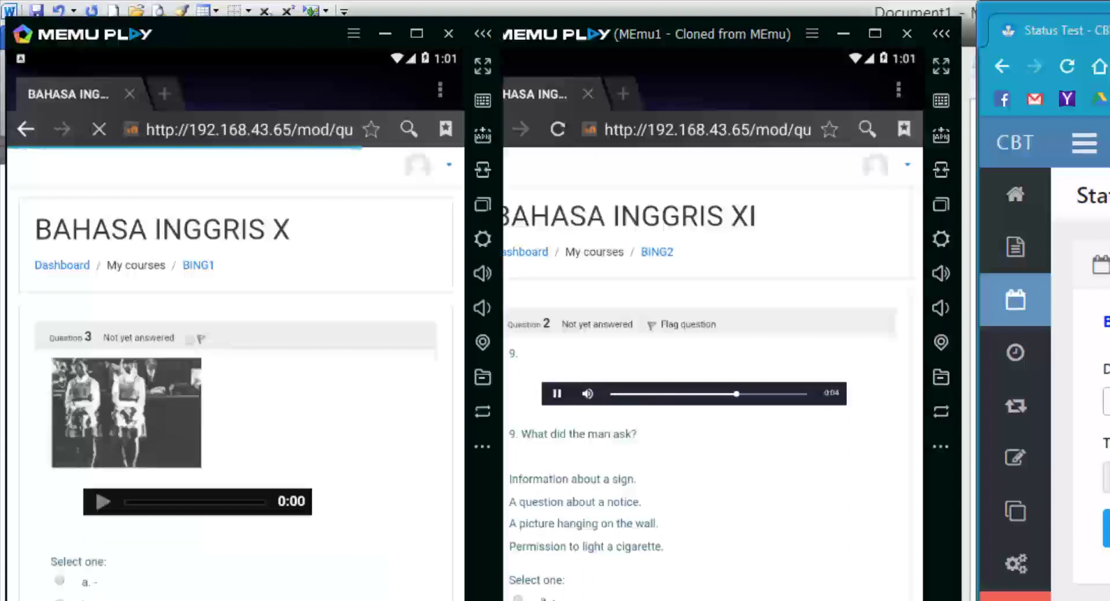
pyautogui.hotkey('alt', 'Tab')
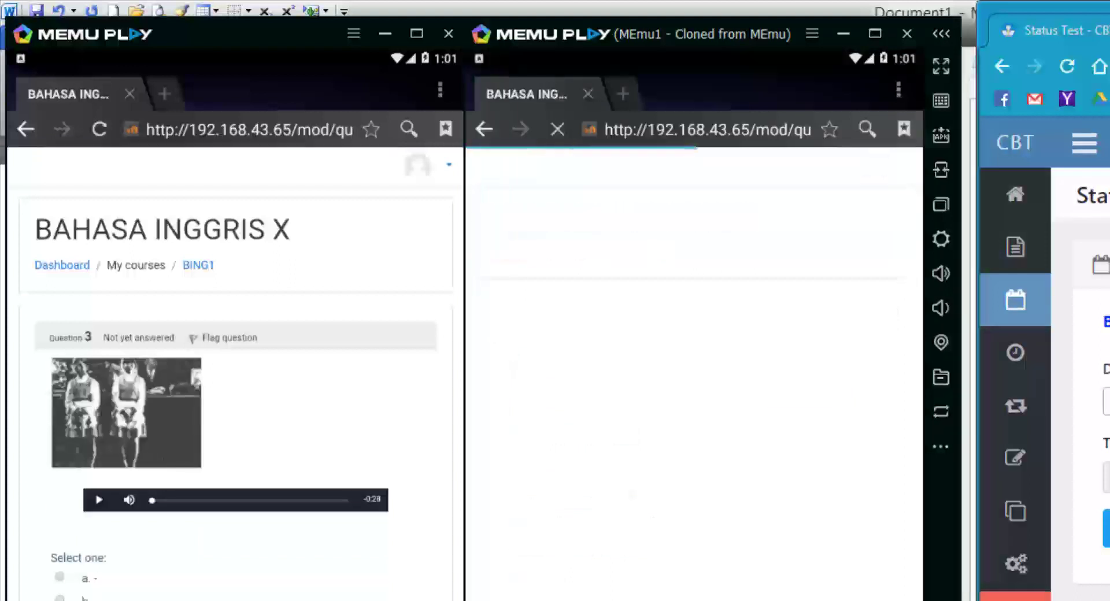
pyautogui.hotkey('alt', 'Tab')
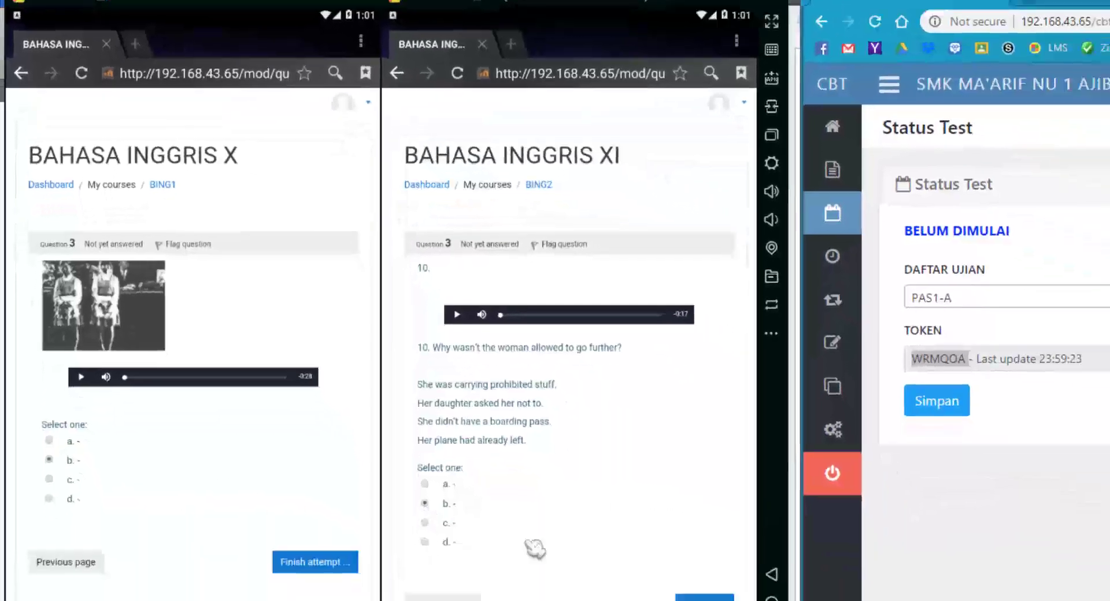
# Step: Advance the BAHASA INGGRIS XI quiz to question 4 and choose answer b for it
pyautogui.scroll(-3, 665, 578)
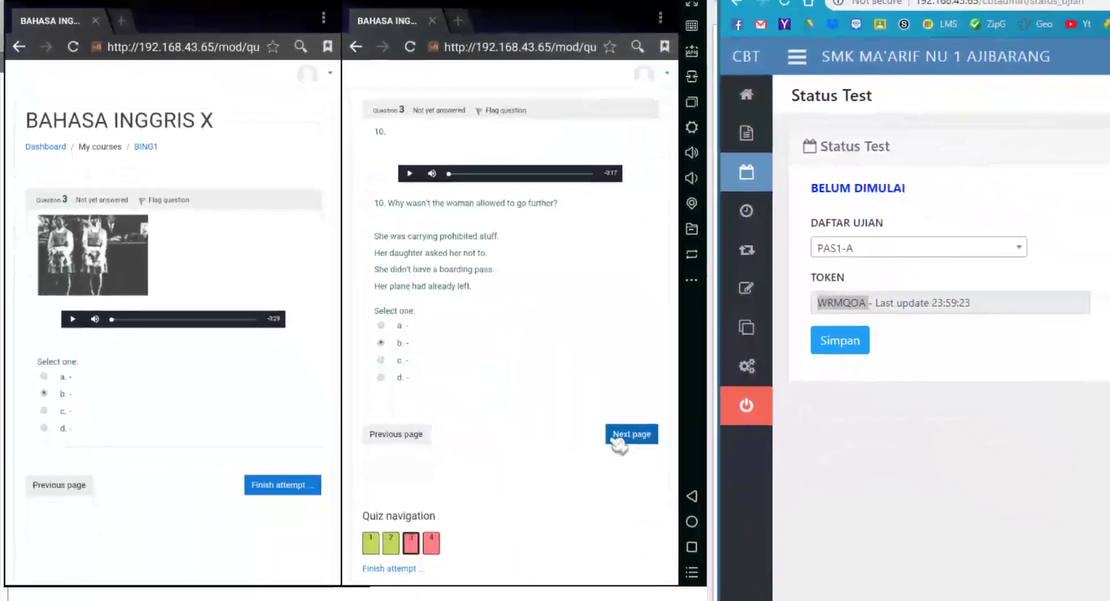
pyautogui.click(616, 440)
pyautogui.click(243, 429)
pyautogui.scroll(-3, 135, 451)
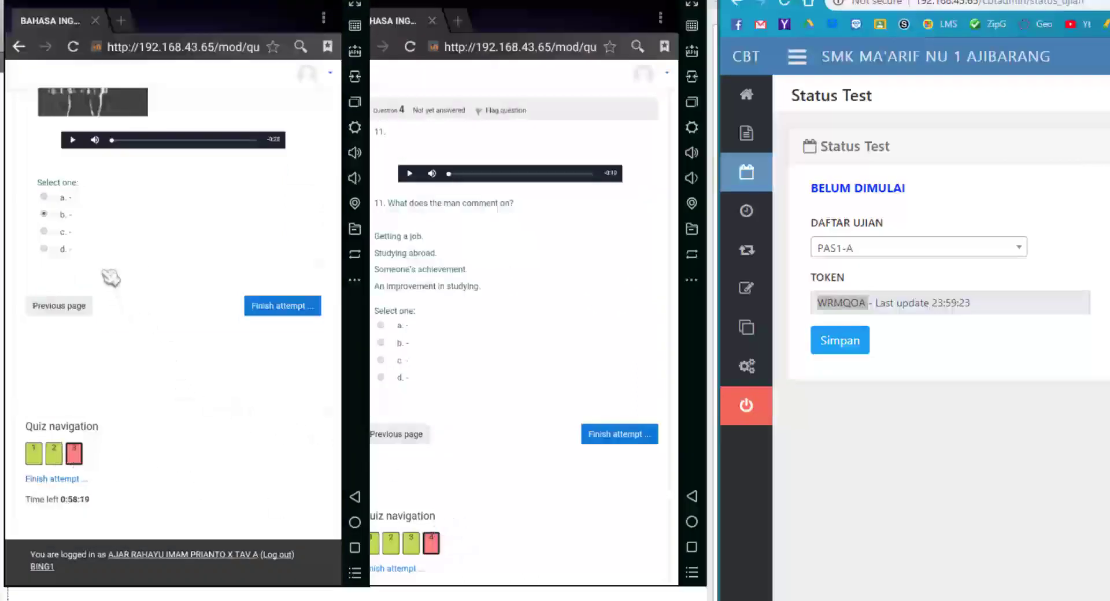
pyautogui.click(382, 344)
pyautogui.click(216, 377)
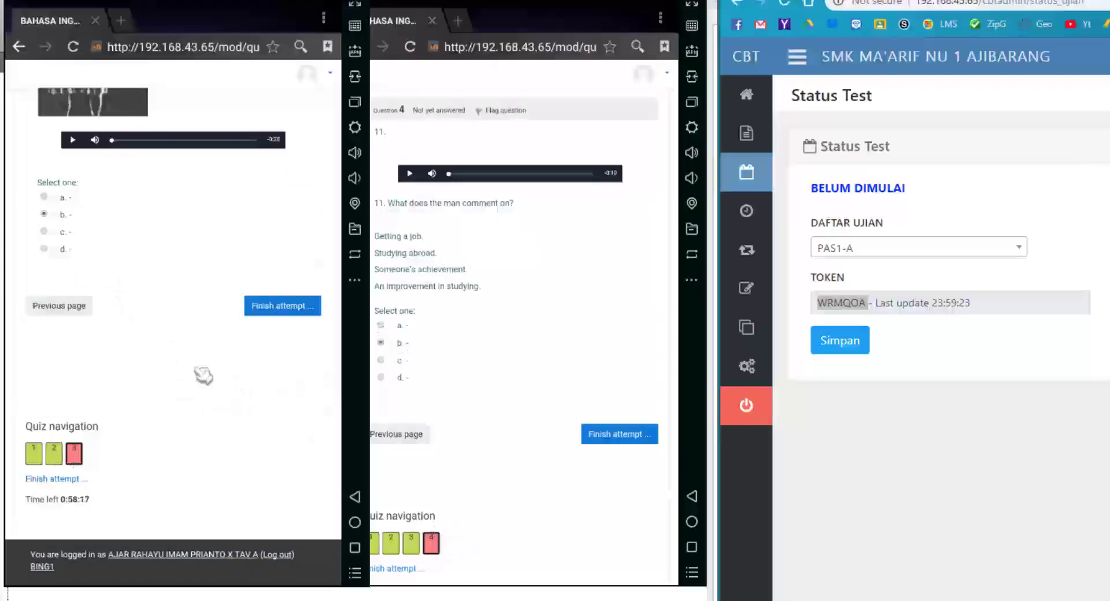
# Step: Finish the BAHASA INGGRIS X and BAHASA INGGRIS XI attempts and submit all answers in both emulators
pyautogui.scroll(2, 237, 349)
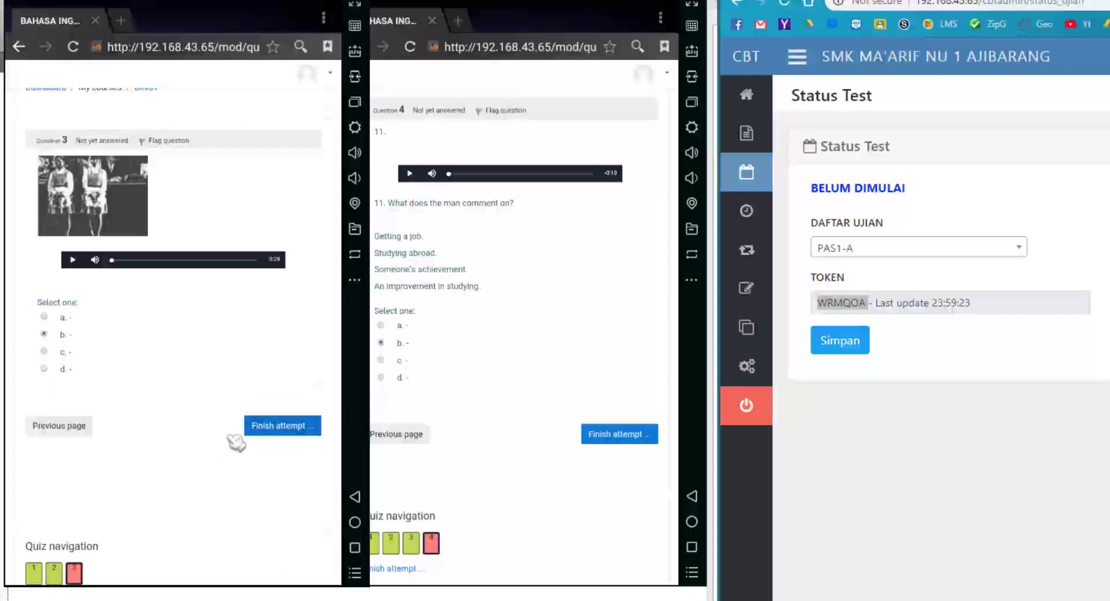
pyautogui.click(284, 433)
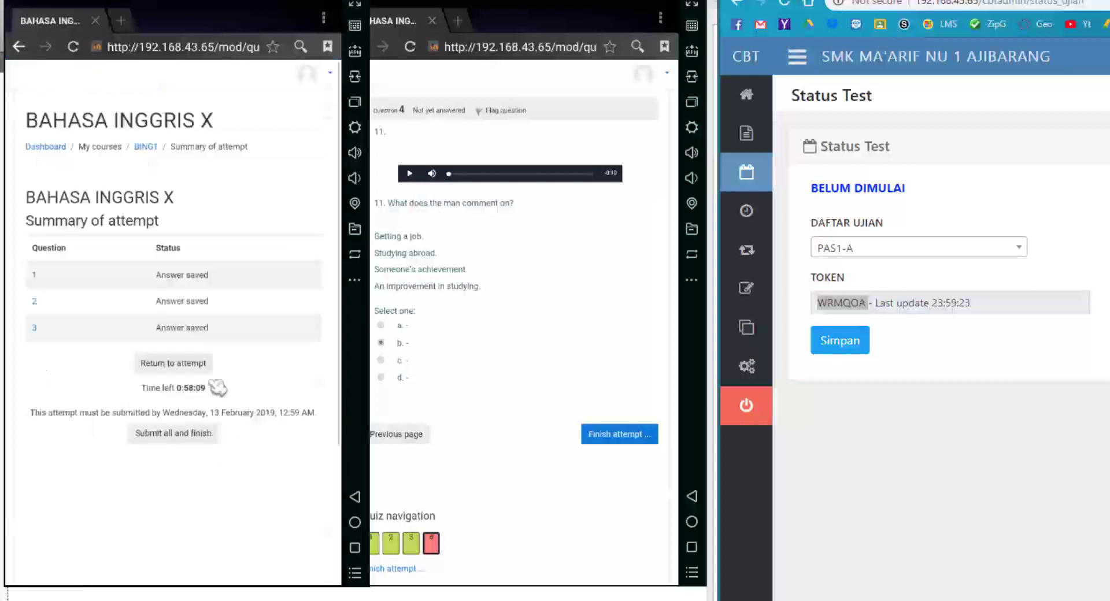
pyautogui.click(163, 441)
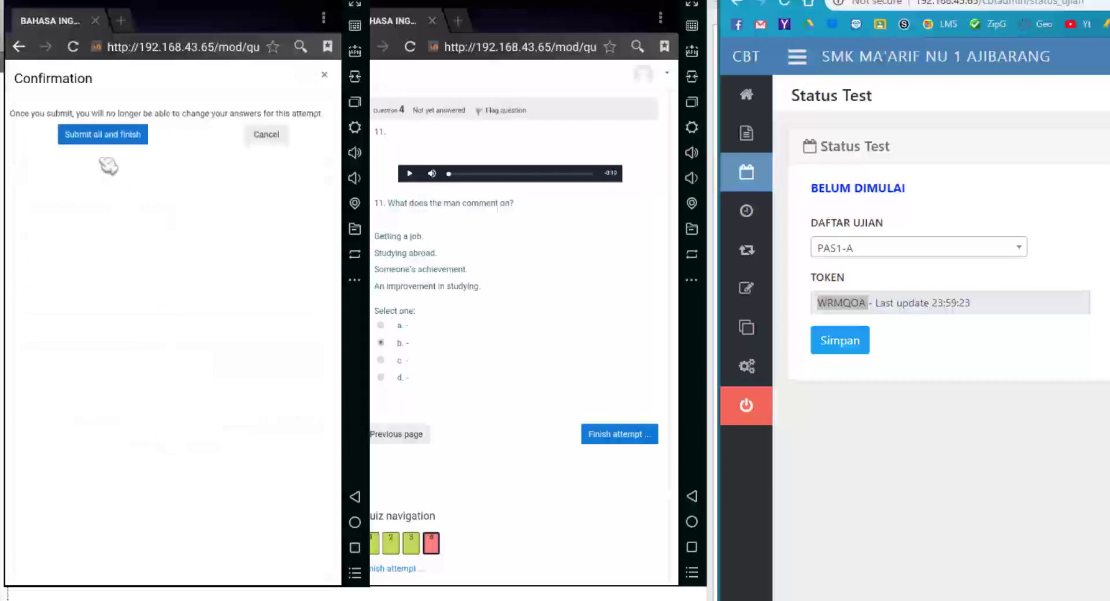
pyautogui.click(106, 136)
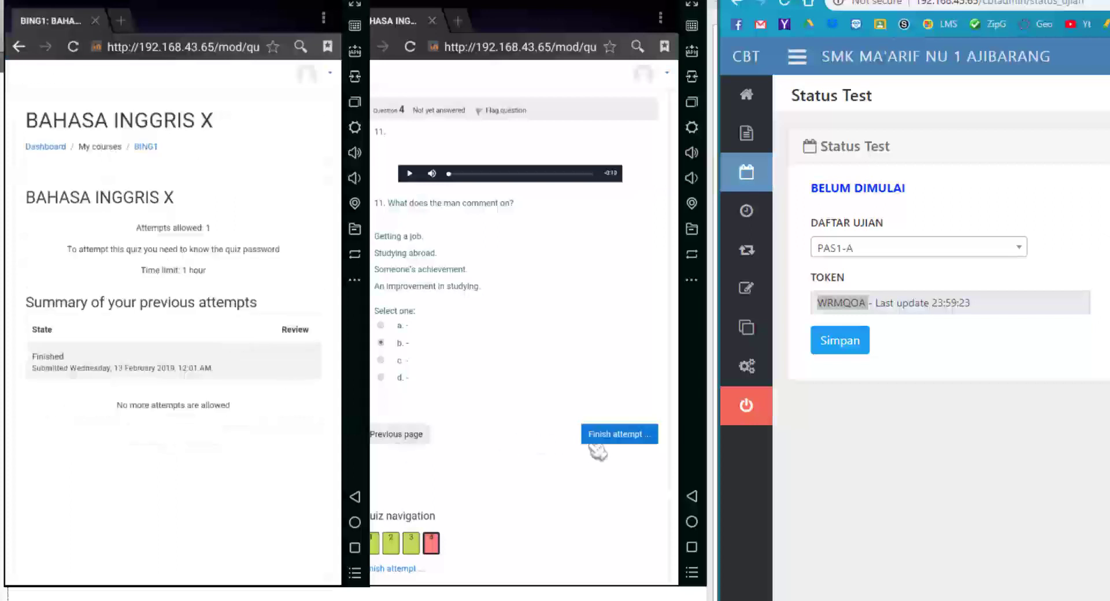
pyautogui.click(614, 435)
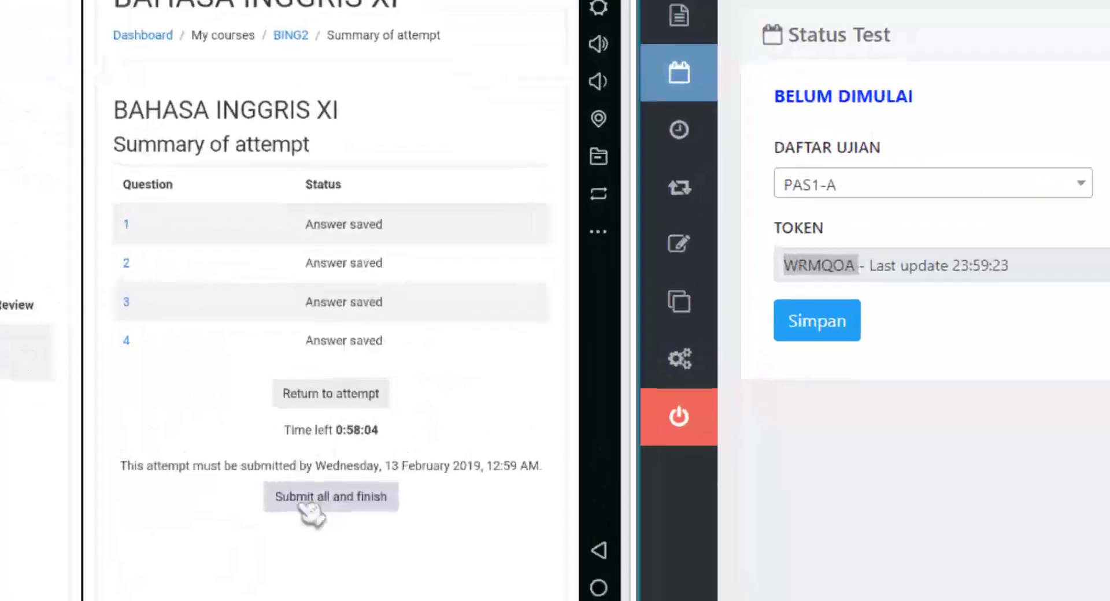
pyautogui.click(312, 497)
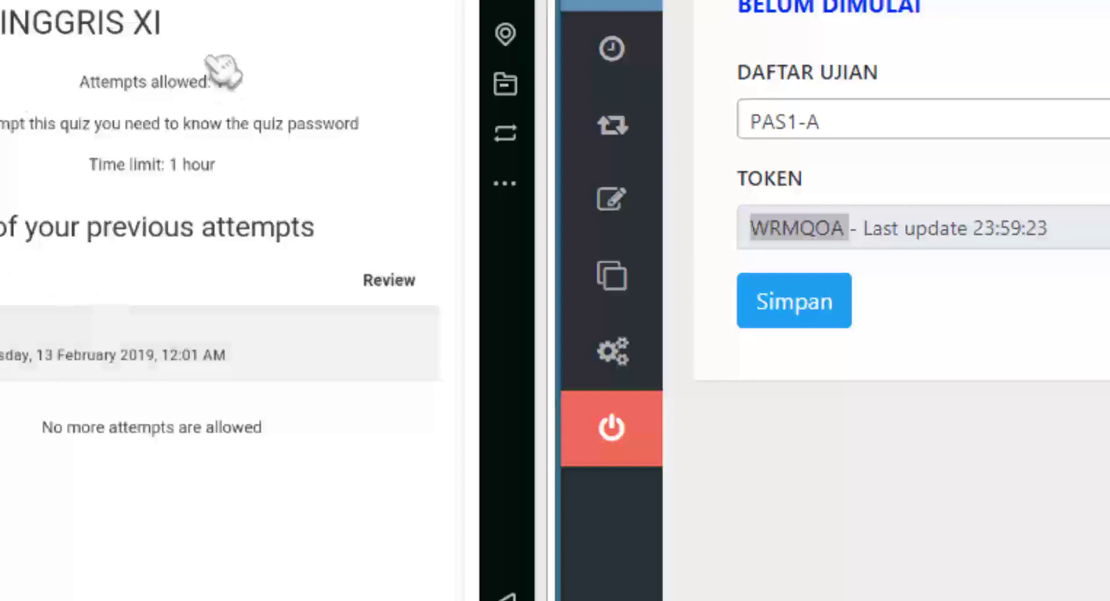
# Step: Switch to CBT Administration and check the status of the PAS1-A test, the exam participants and the participants' logins
pyautogui.click(1101, 463)
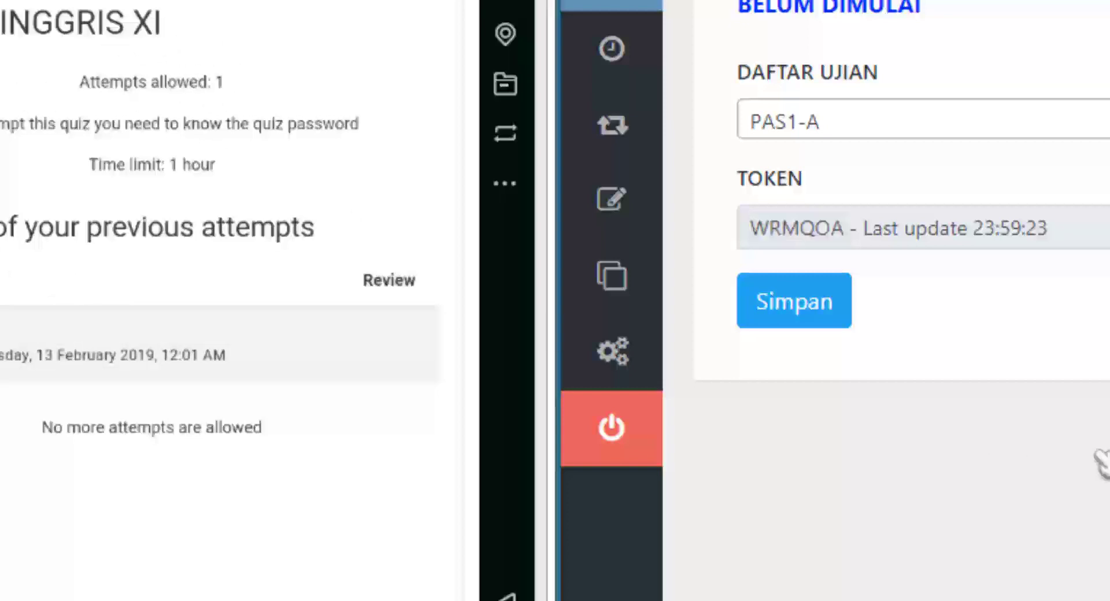
pyautogui.click(619, 293)
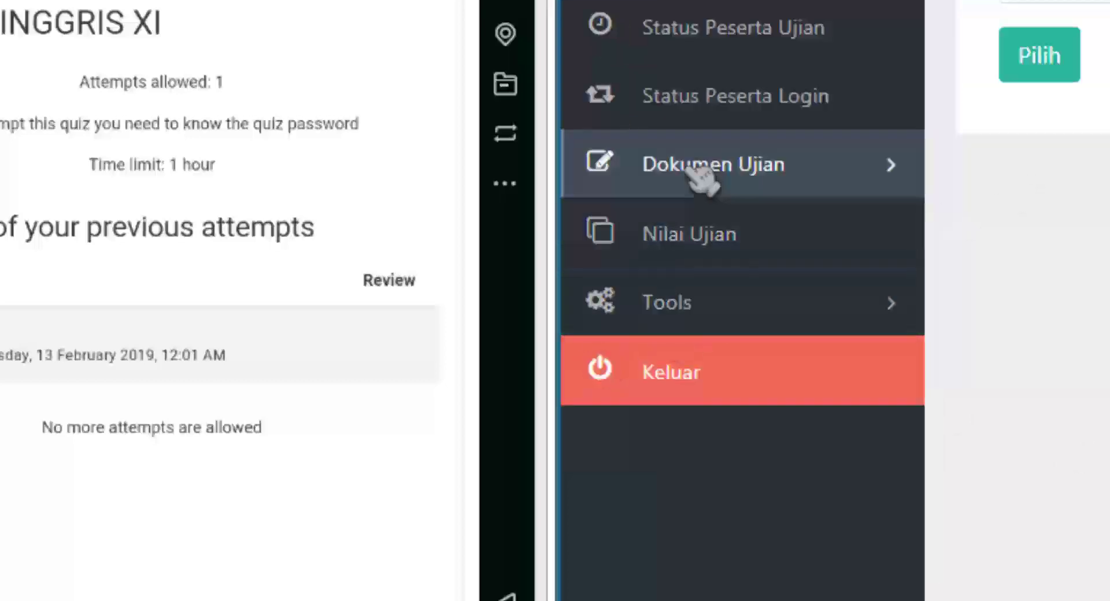
pyautogui.click(699, 3)
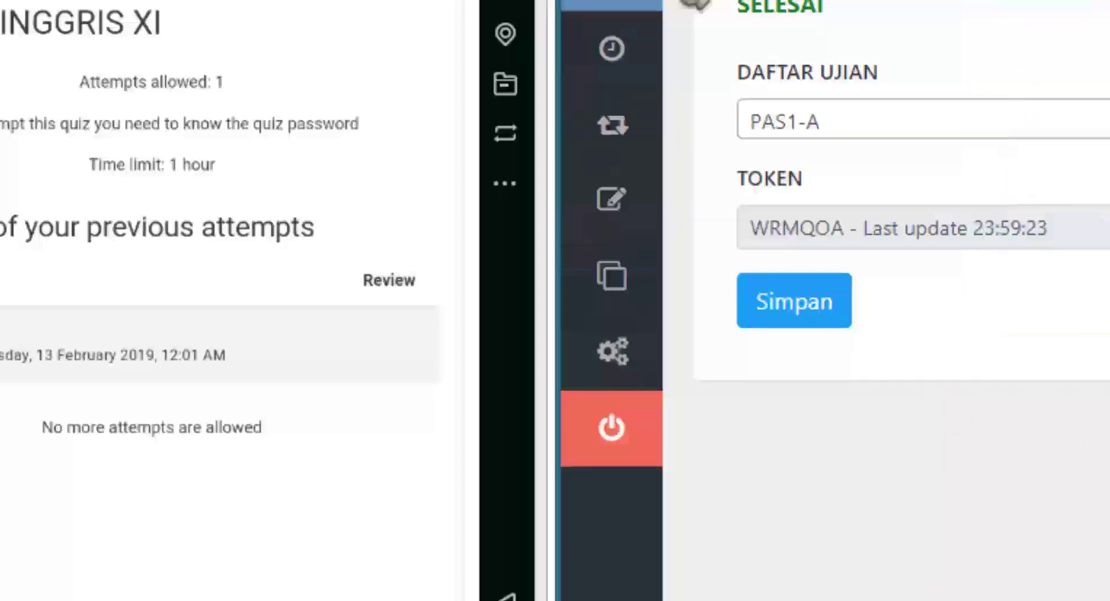
pyautogui.click(726, 58)
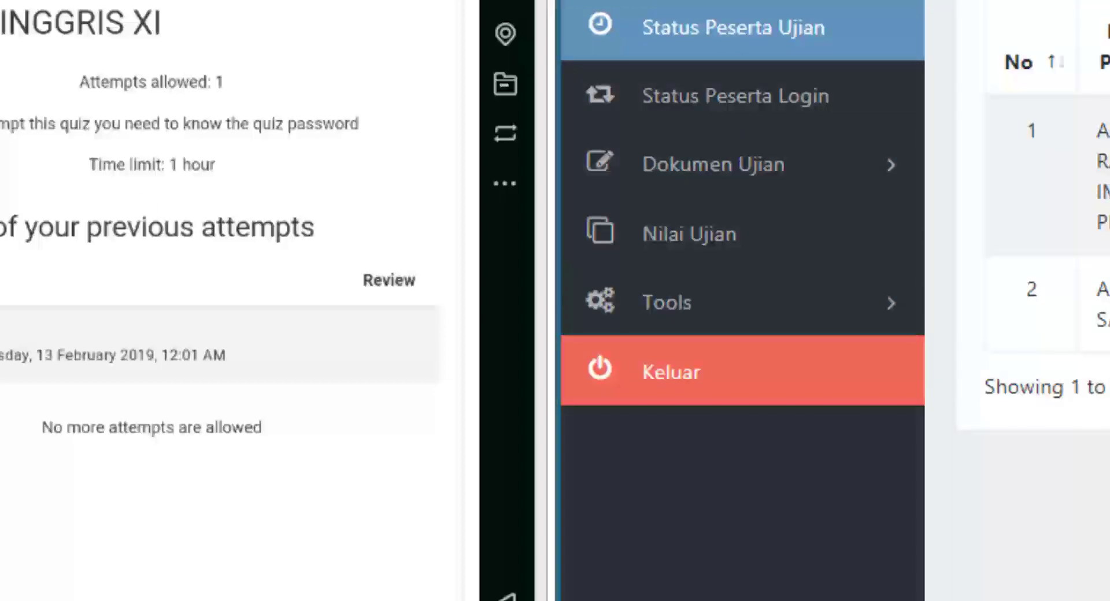
pyautogui.click(740, 105)
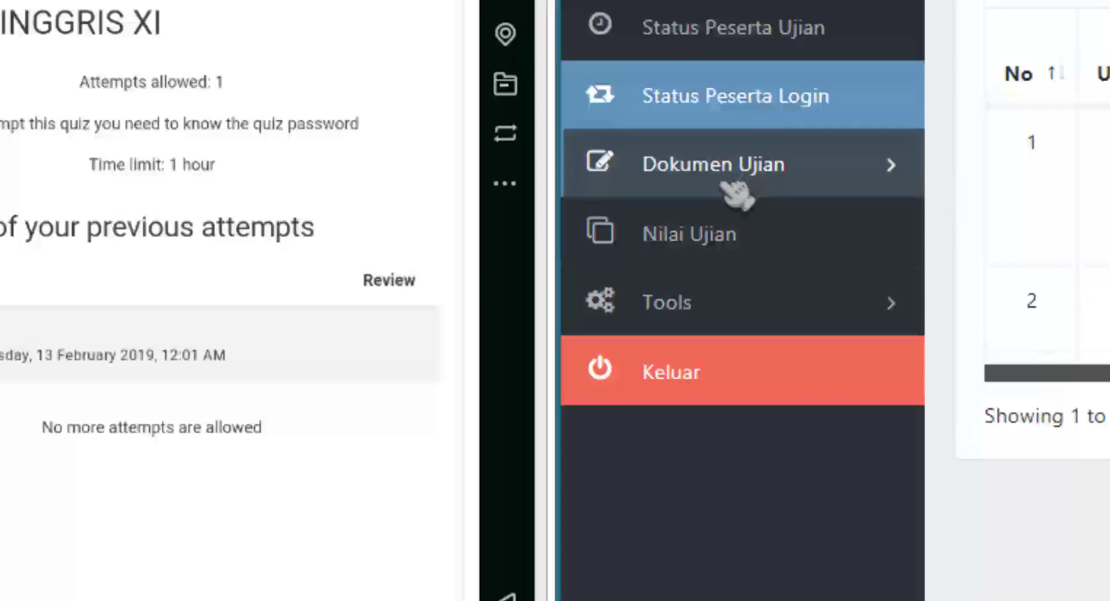
# Step: View the exam scores (Nilai Ujian) for the first BAHASA INGGRIS exam in the list
pyautogui.click(702, 250)
pyautogui.click(1058, 2)
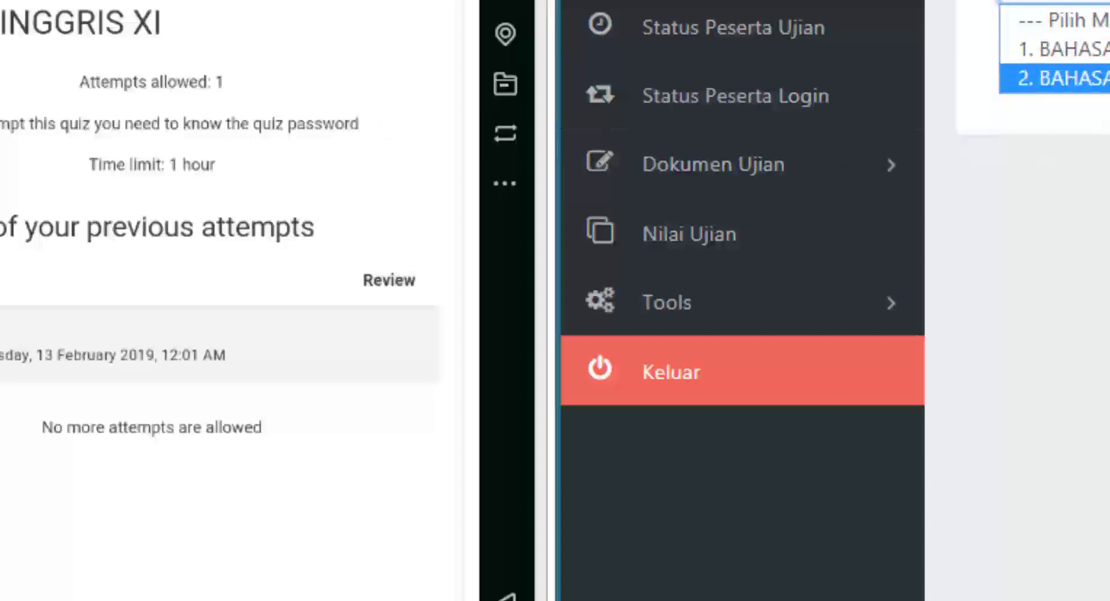
pyautogui.click(1075, 49)
pyautogui.click(1055, 67)
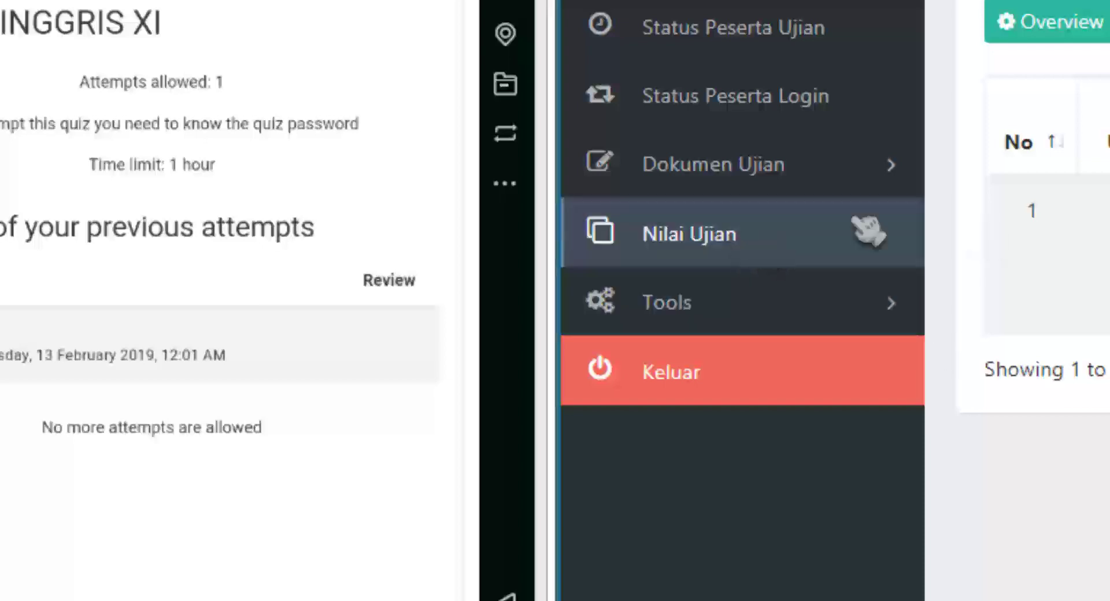
# Step: Return to the exam selection for Nilai Ujian and view the scores of the second BAHASA INGGRIS exam
pyautogui.click(865, 231)
pyautogui.click(1087, 78)
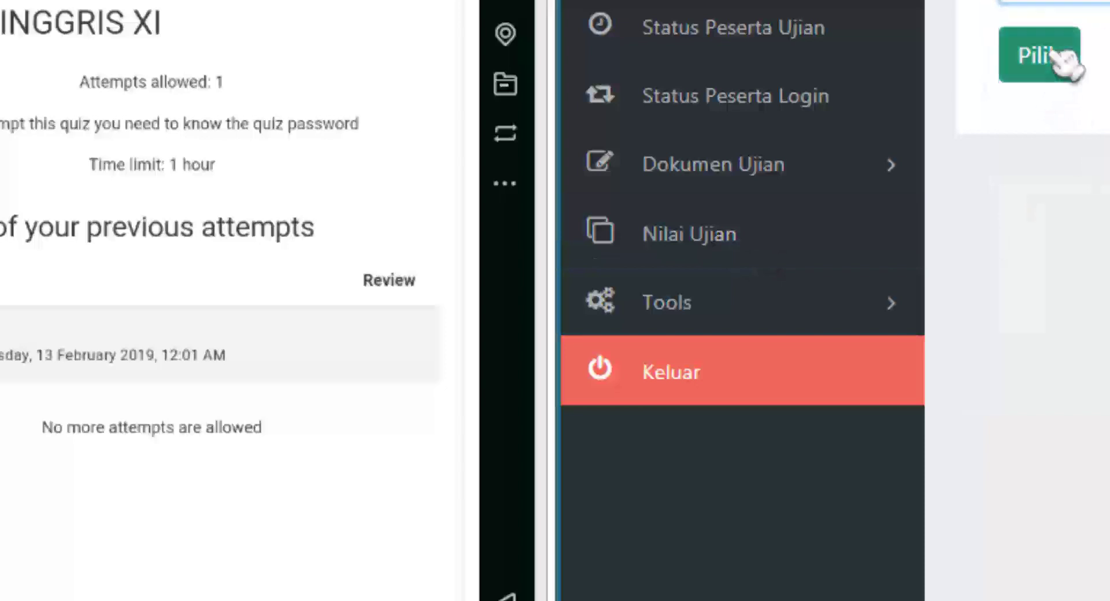
pyautogui.click(1070, 129)
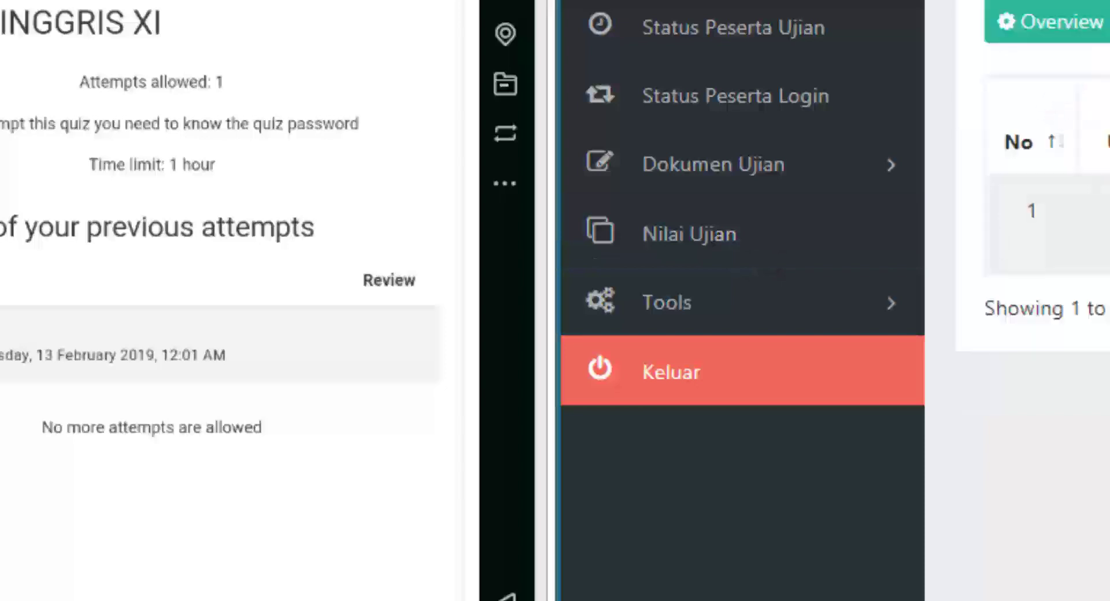